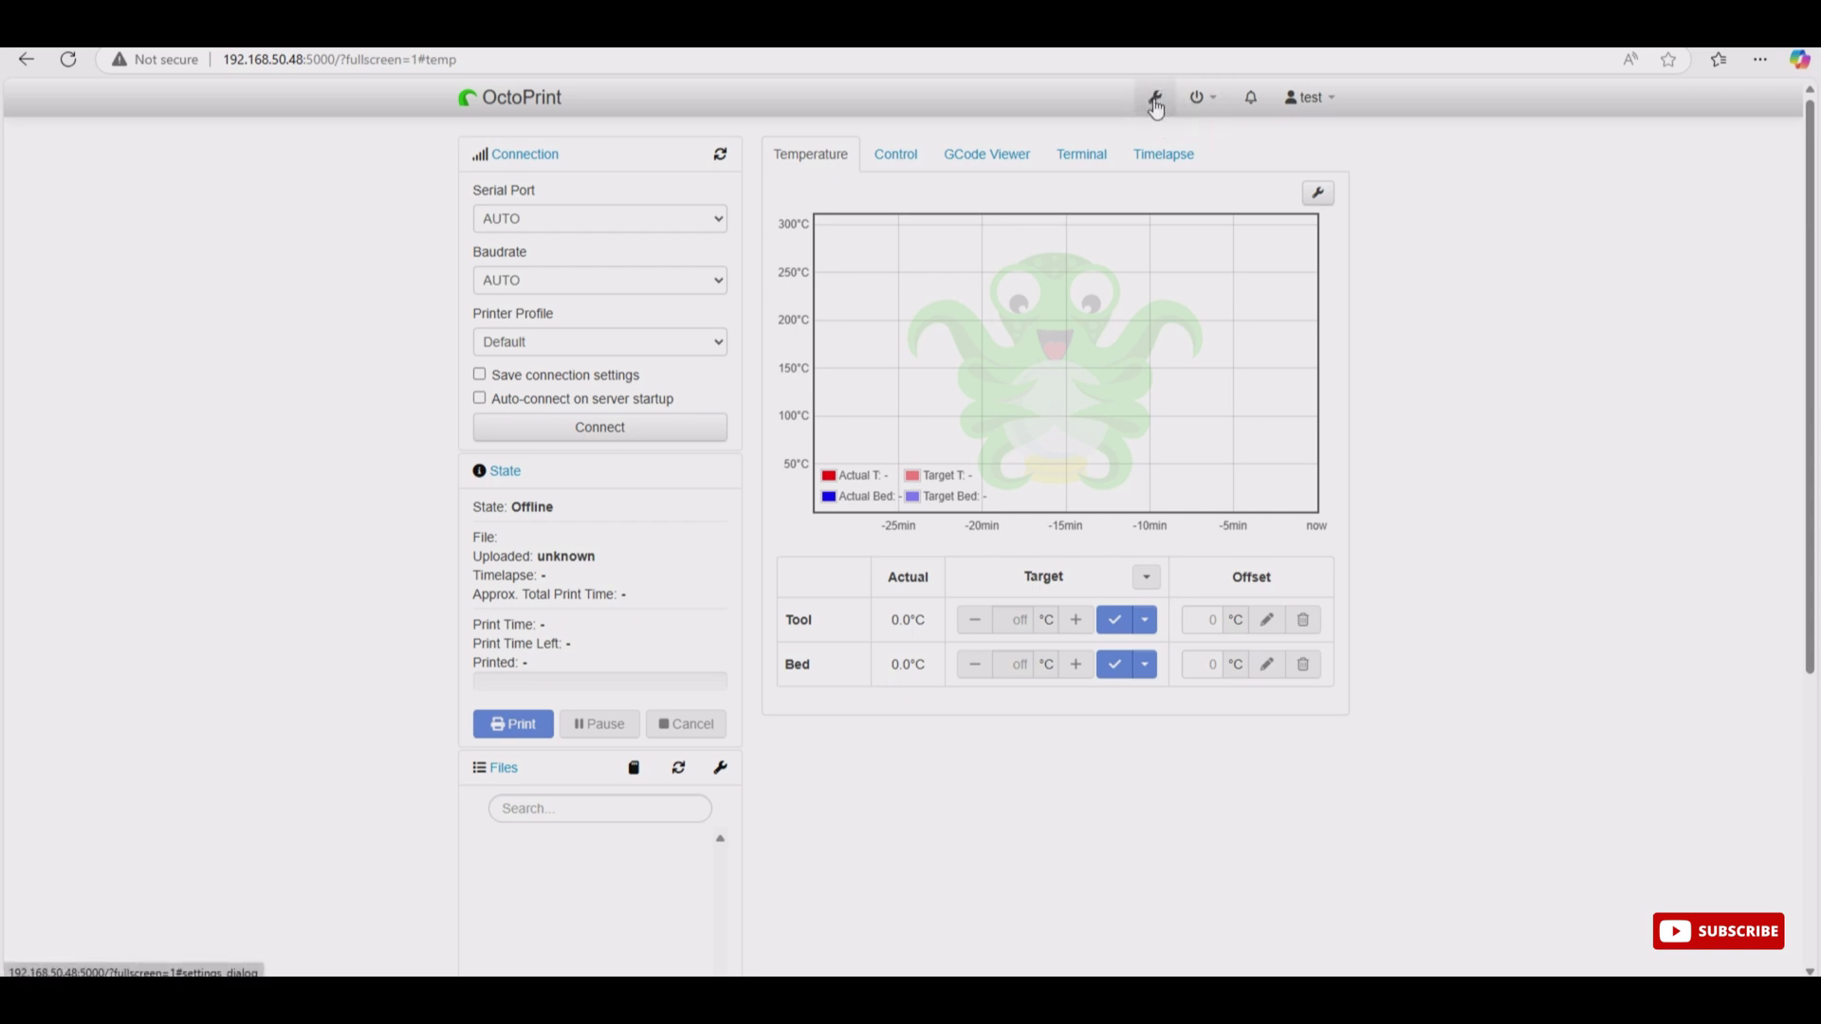
Step: Open the plugin installation dialog from the Plugin Manager settings, entering the account password to reauthenticate
click(1154, 97)
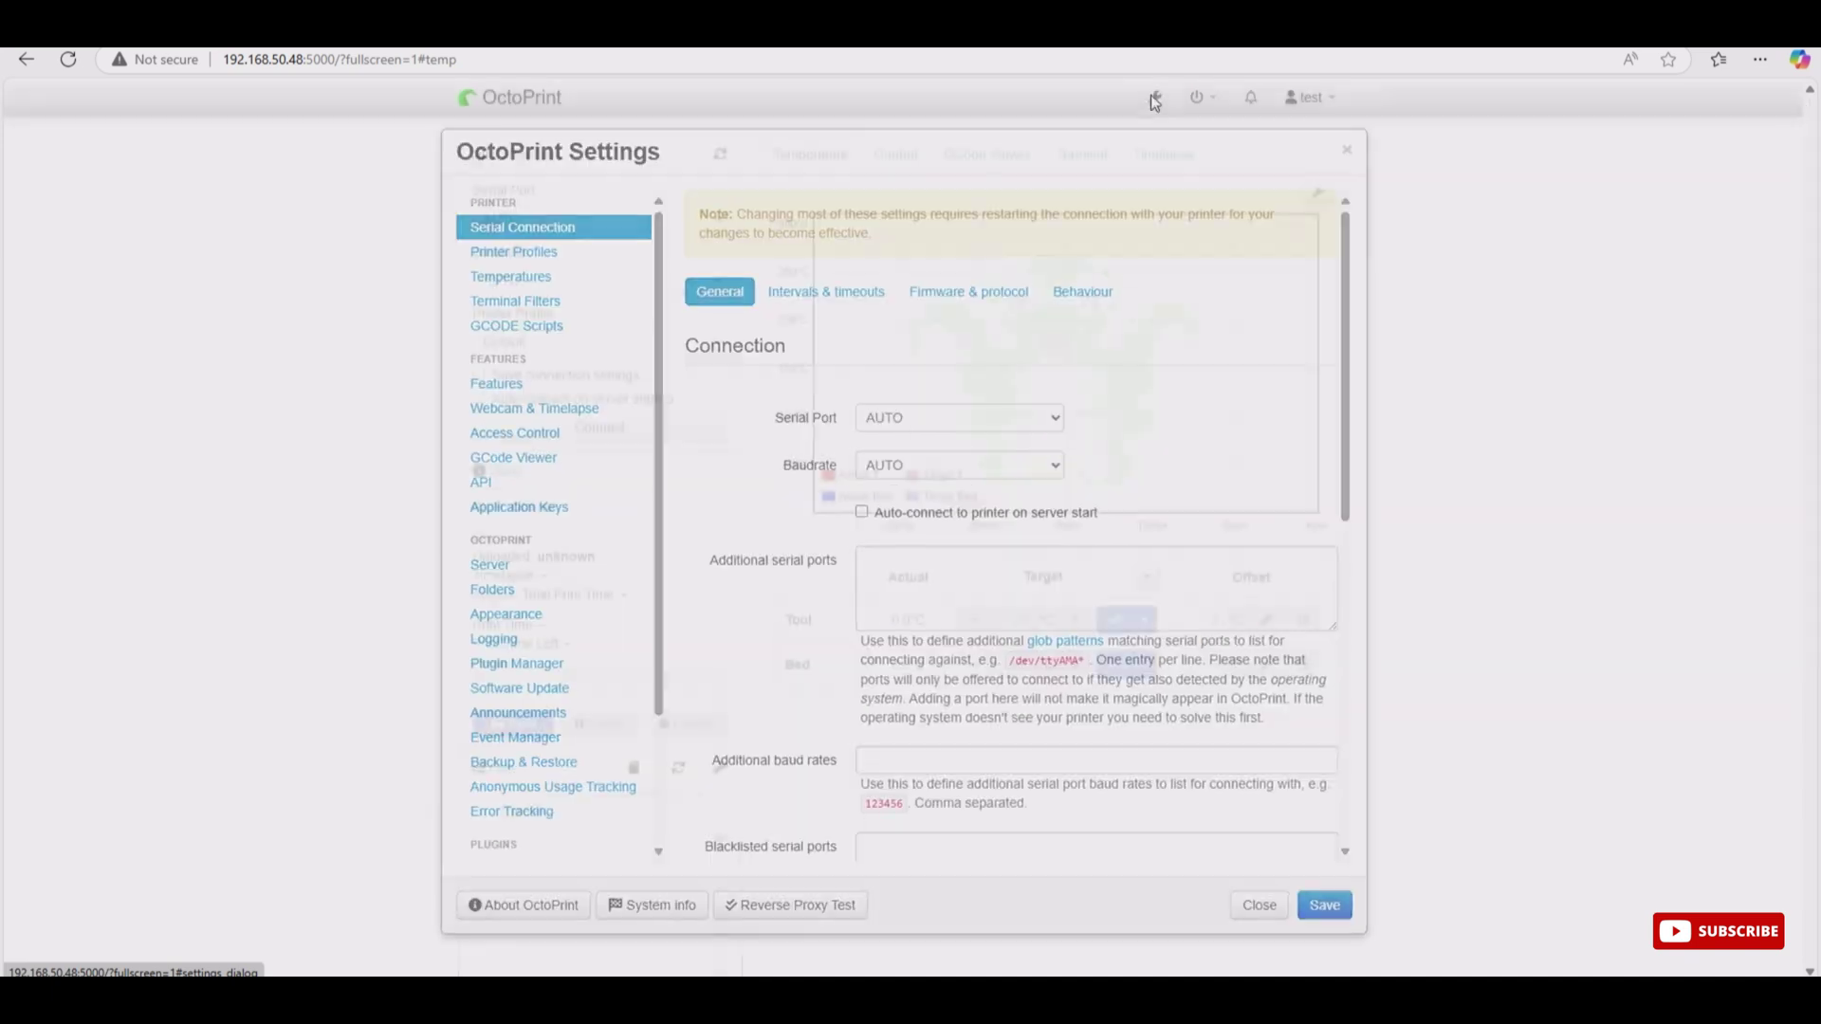
click(552, 666)
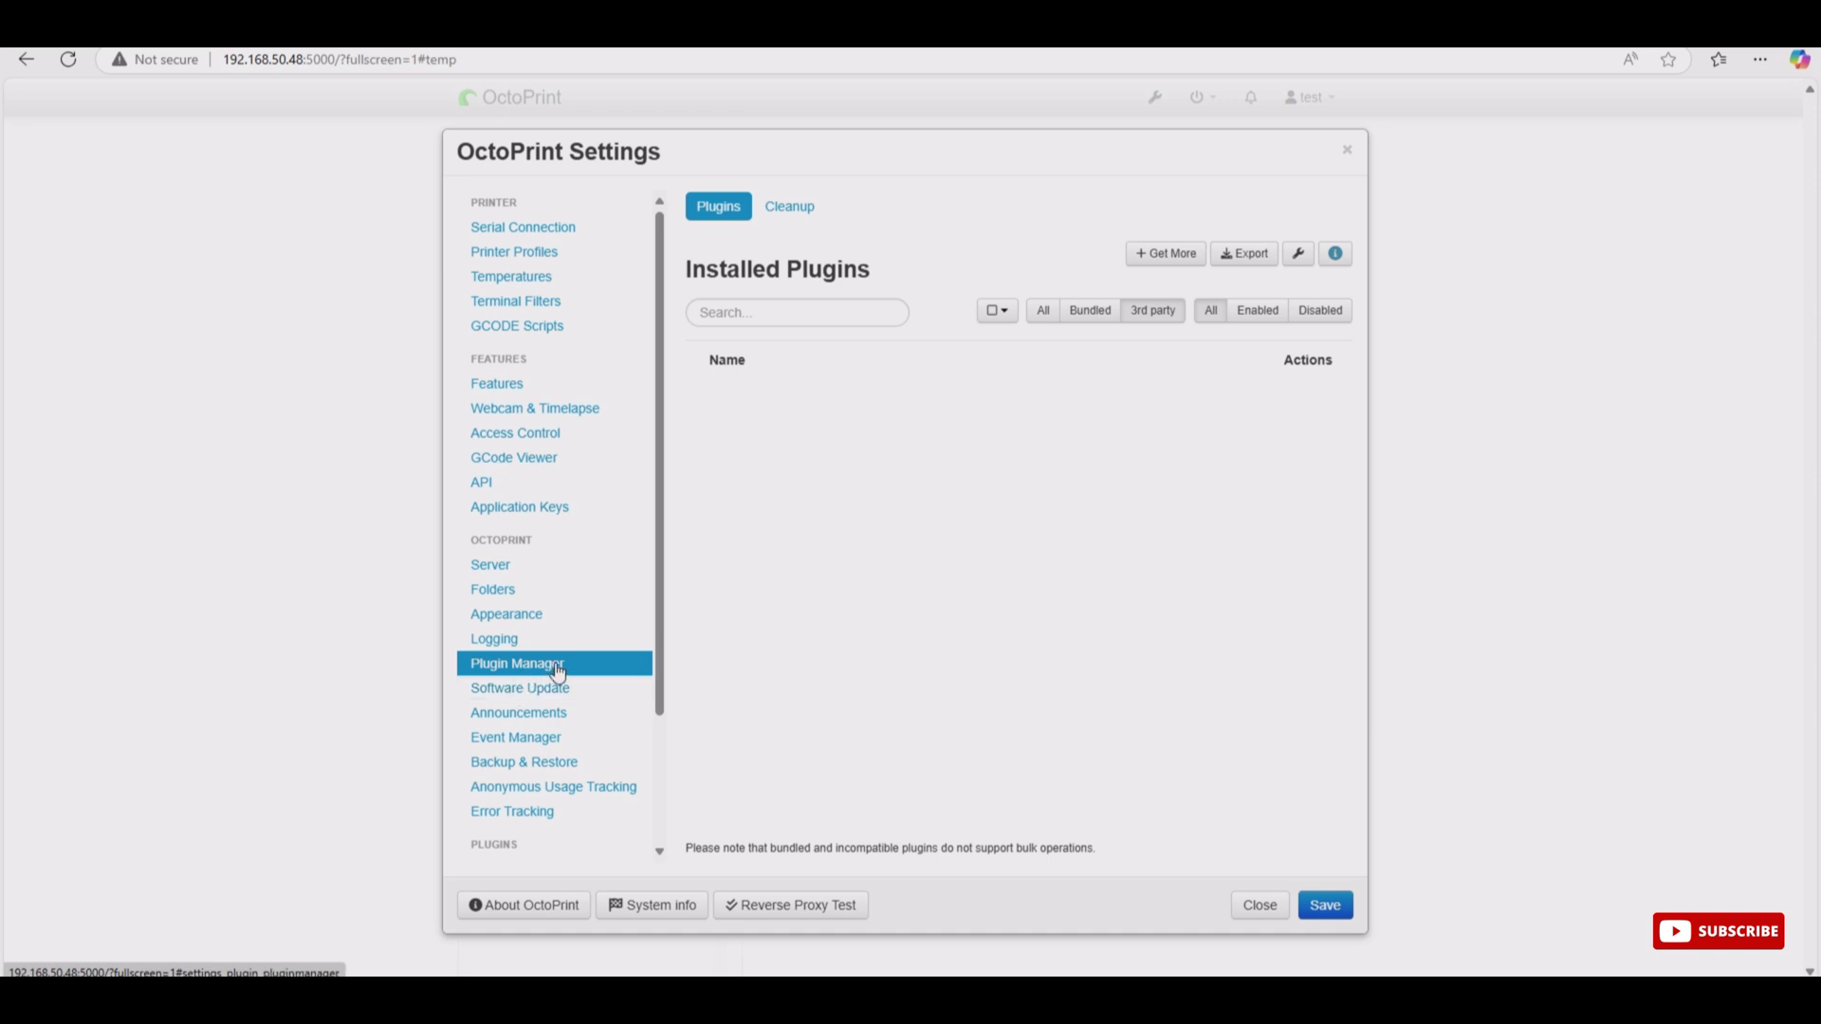
click(1170, 258)
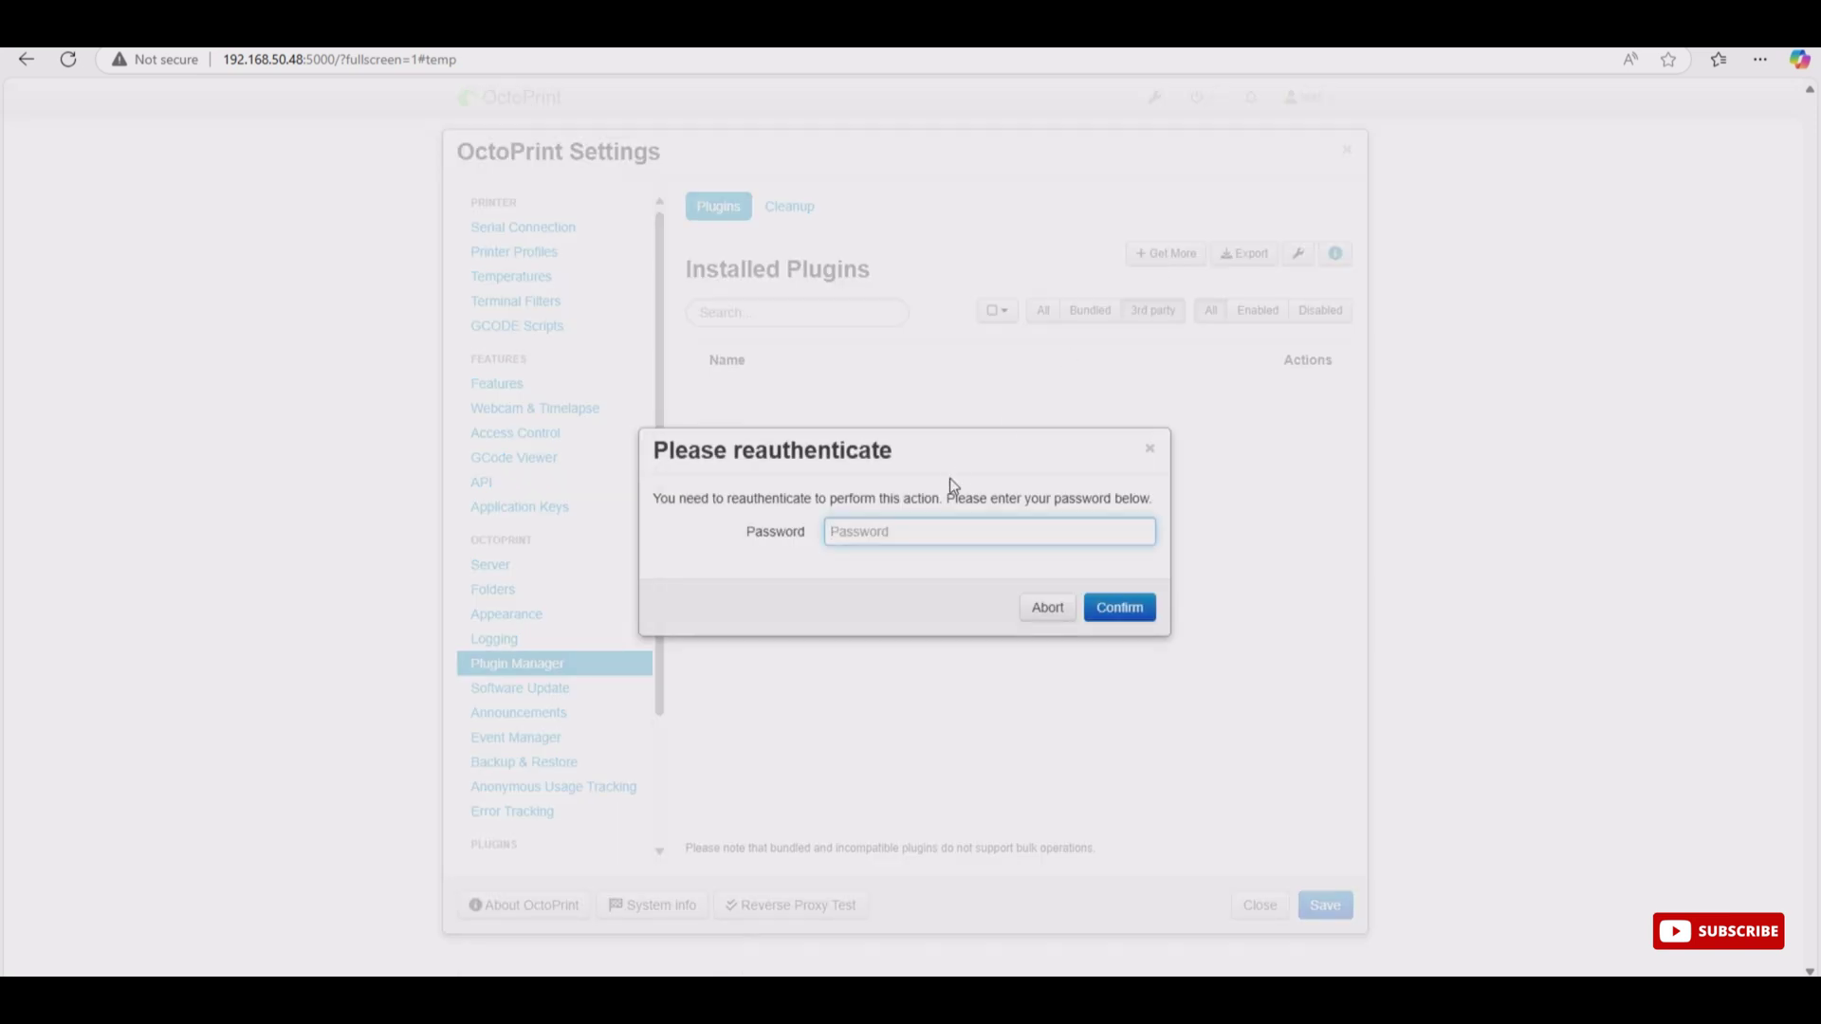
text(•••••••)
click(1133, 616)
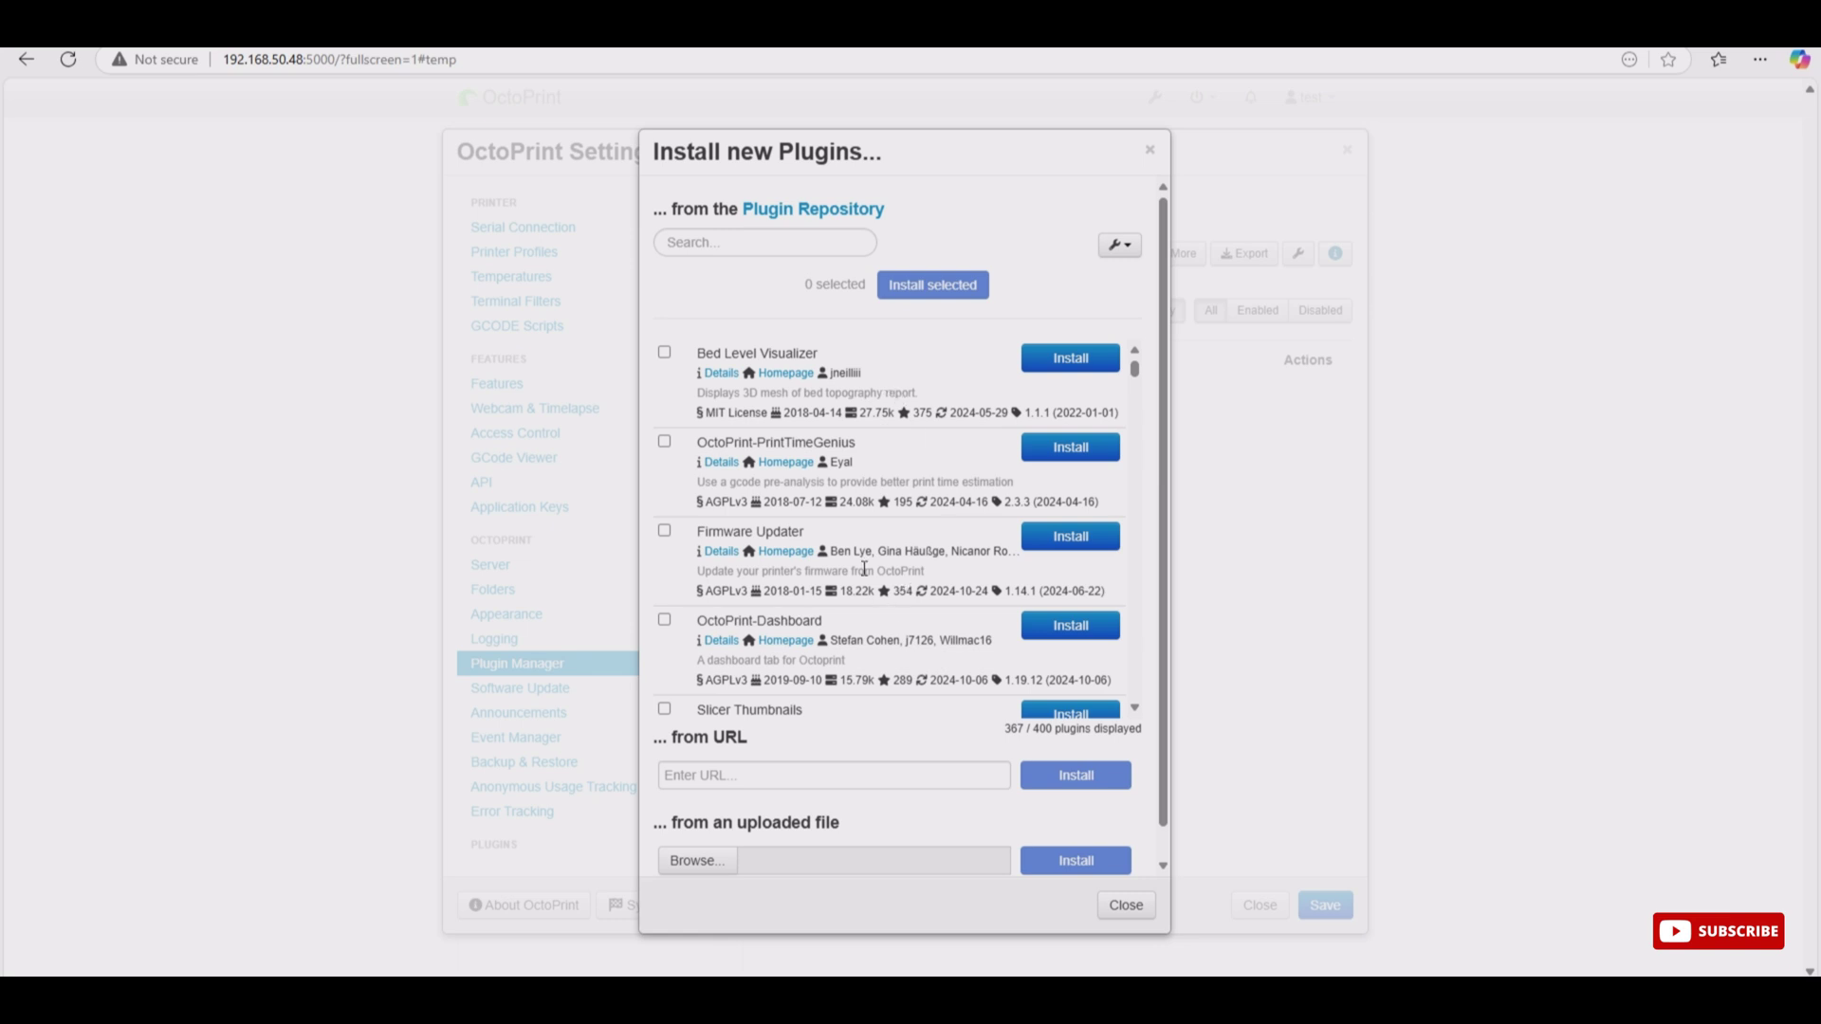
Step: Find the Bed Level Visualizer plugin in the plugin repository list and install it
scroll(864, 567, down, 10)
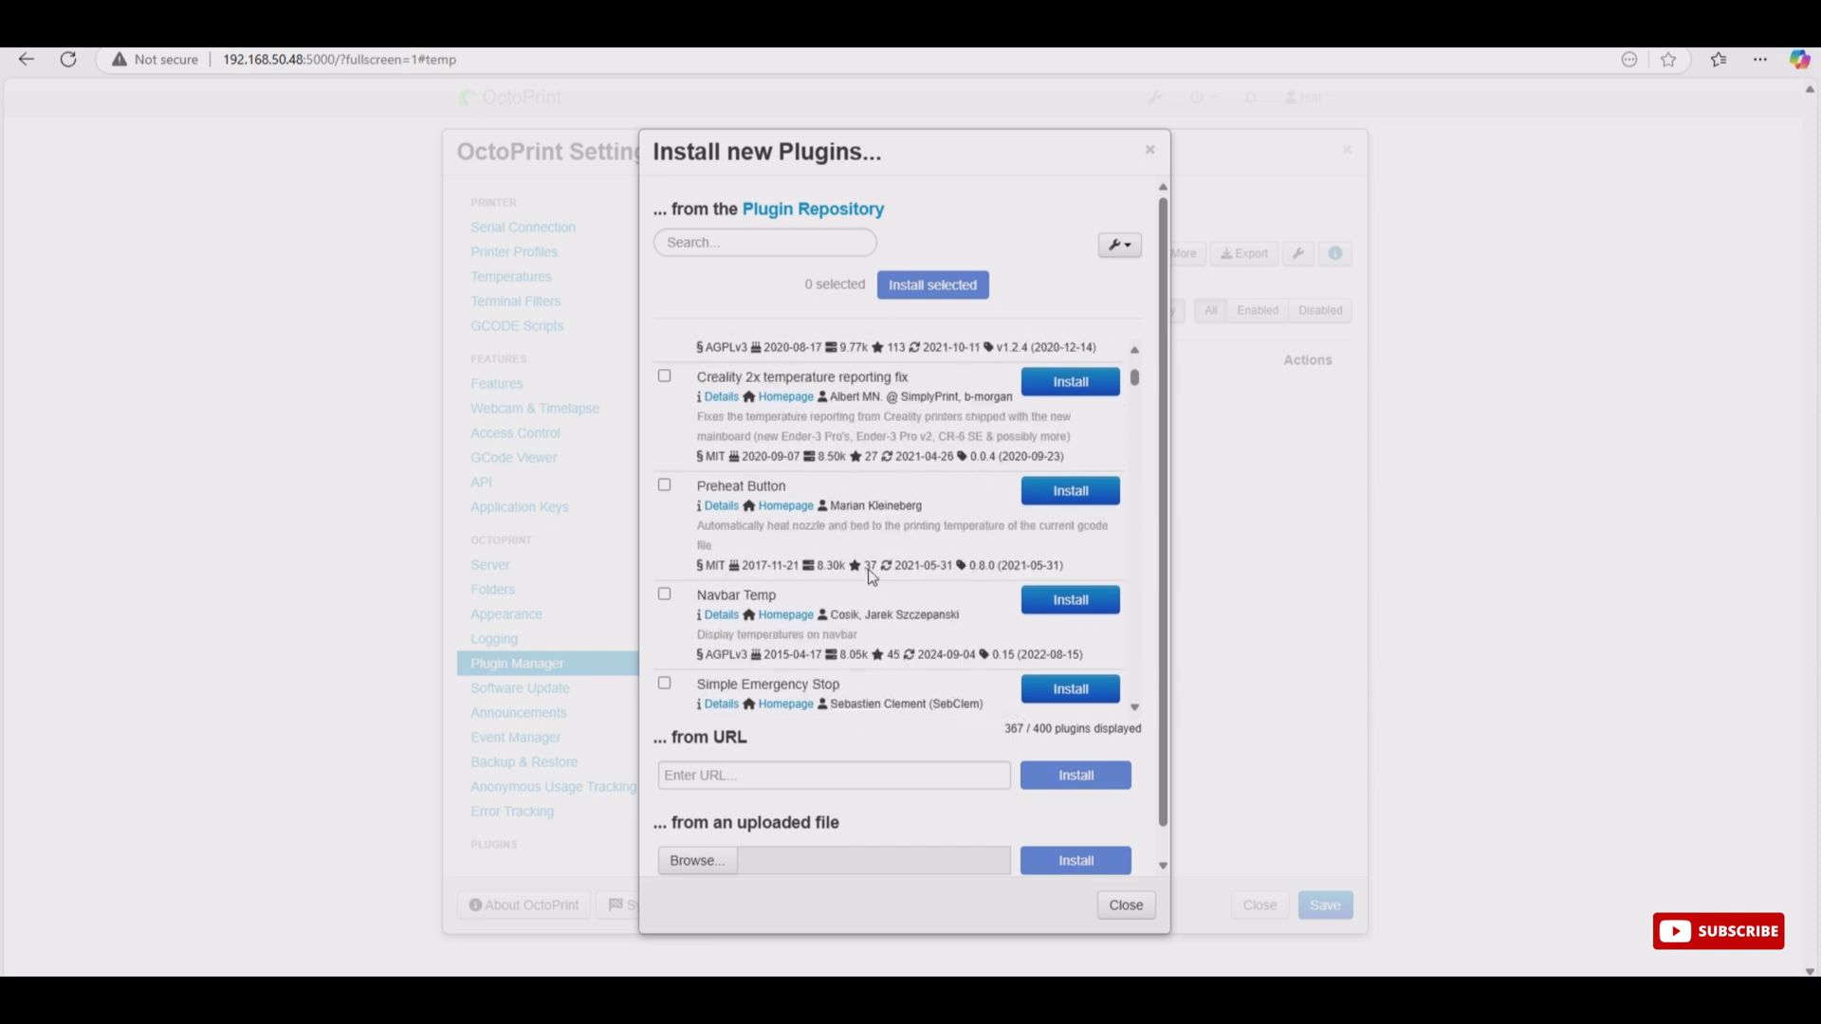
scroll(869, 572, up, 10)
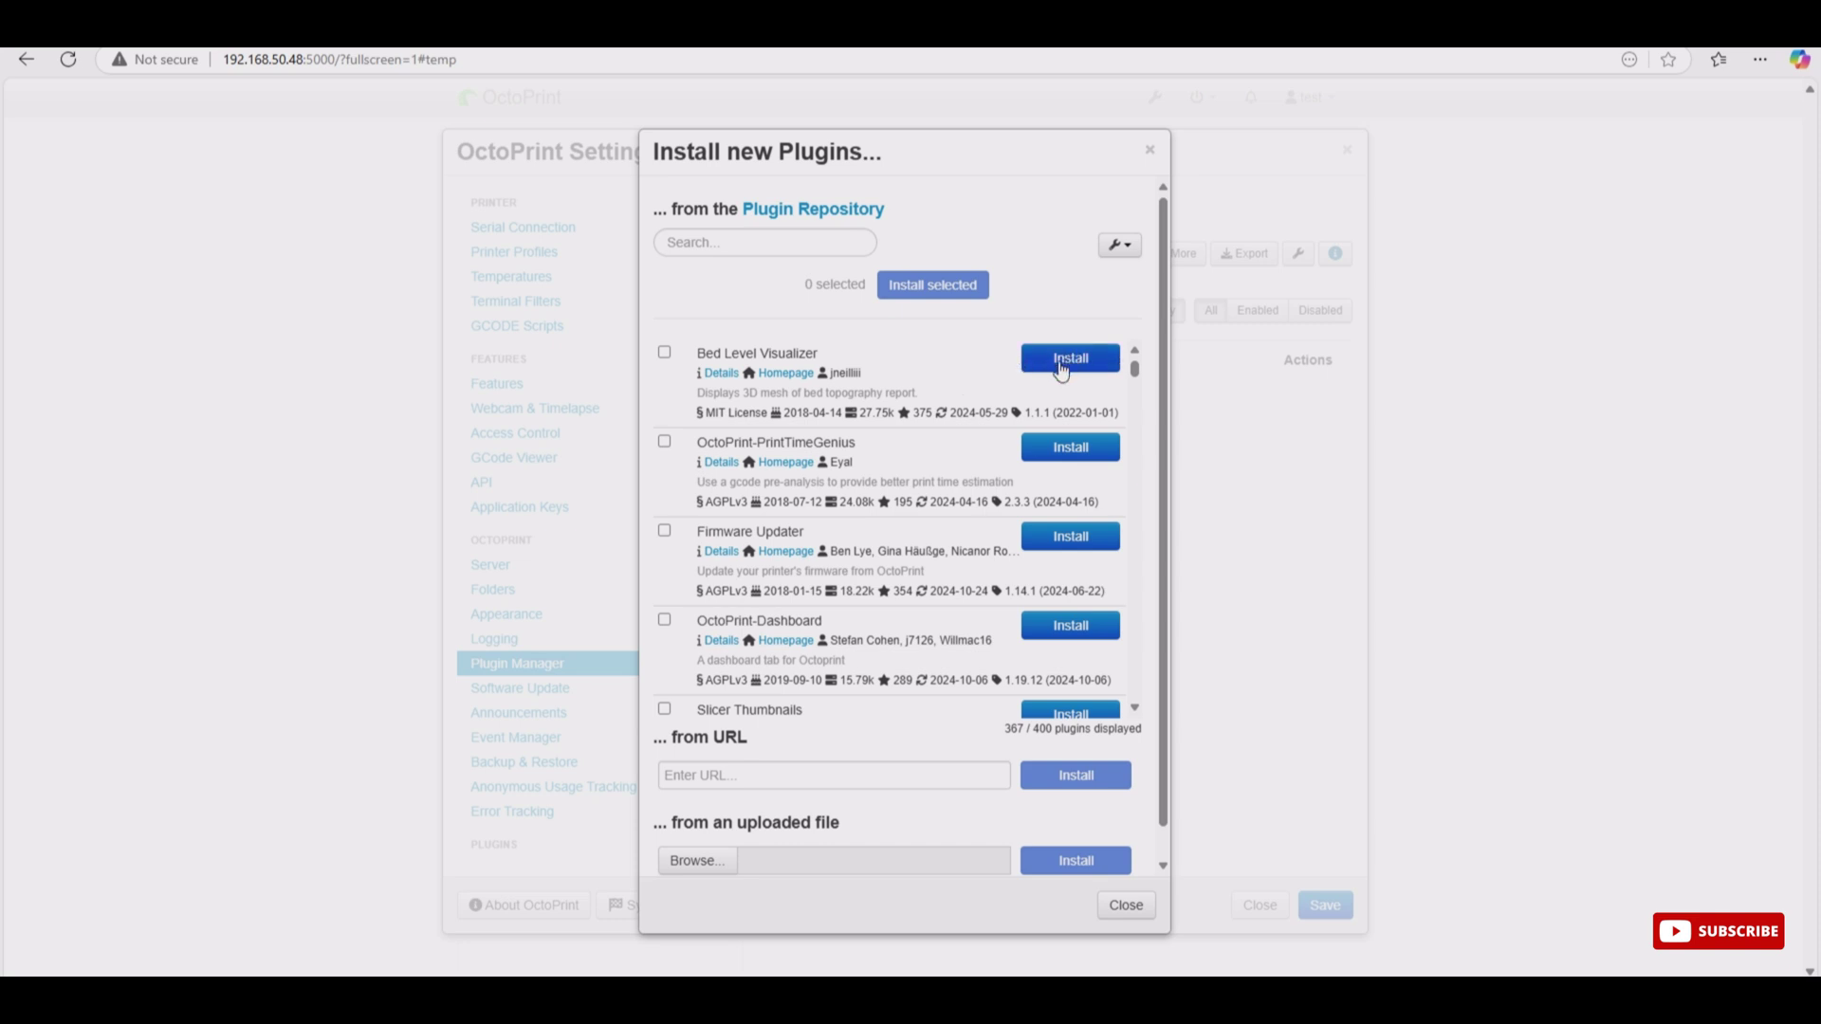
click(1068, 366)
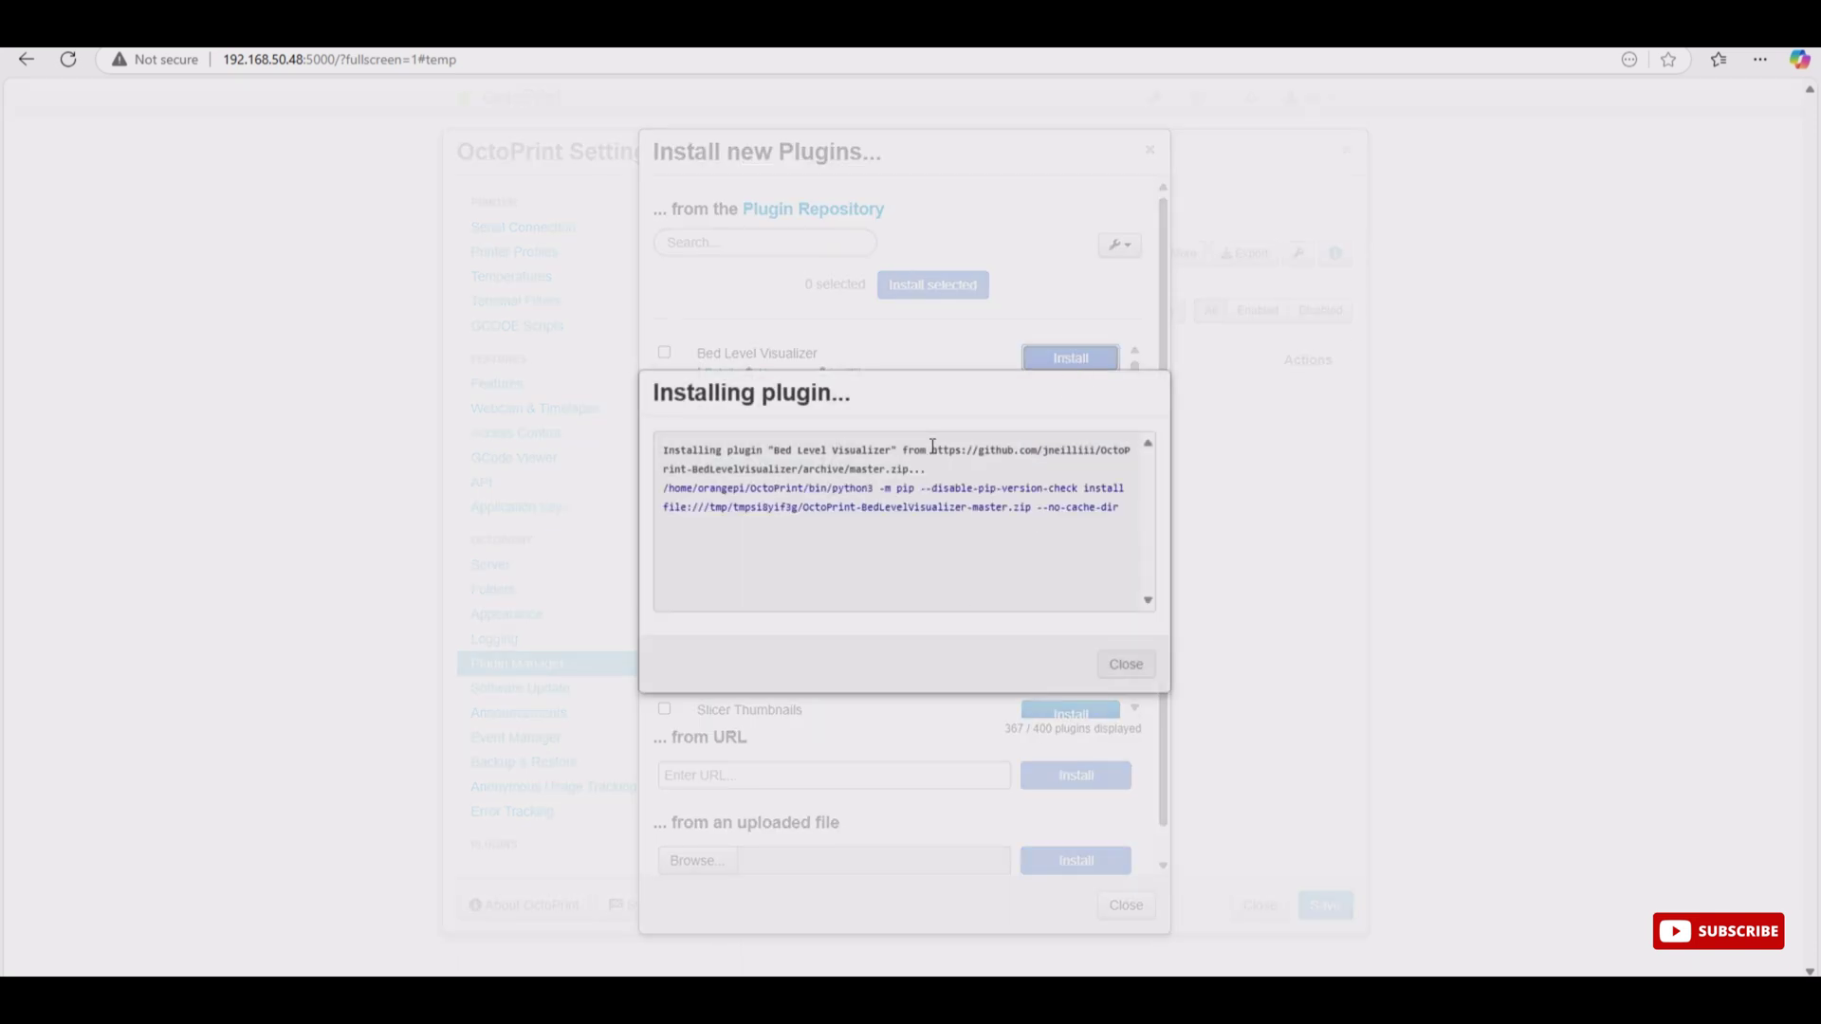
drag(931, 449, 944, 474)
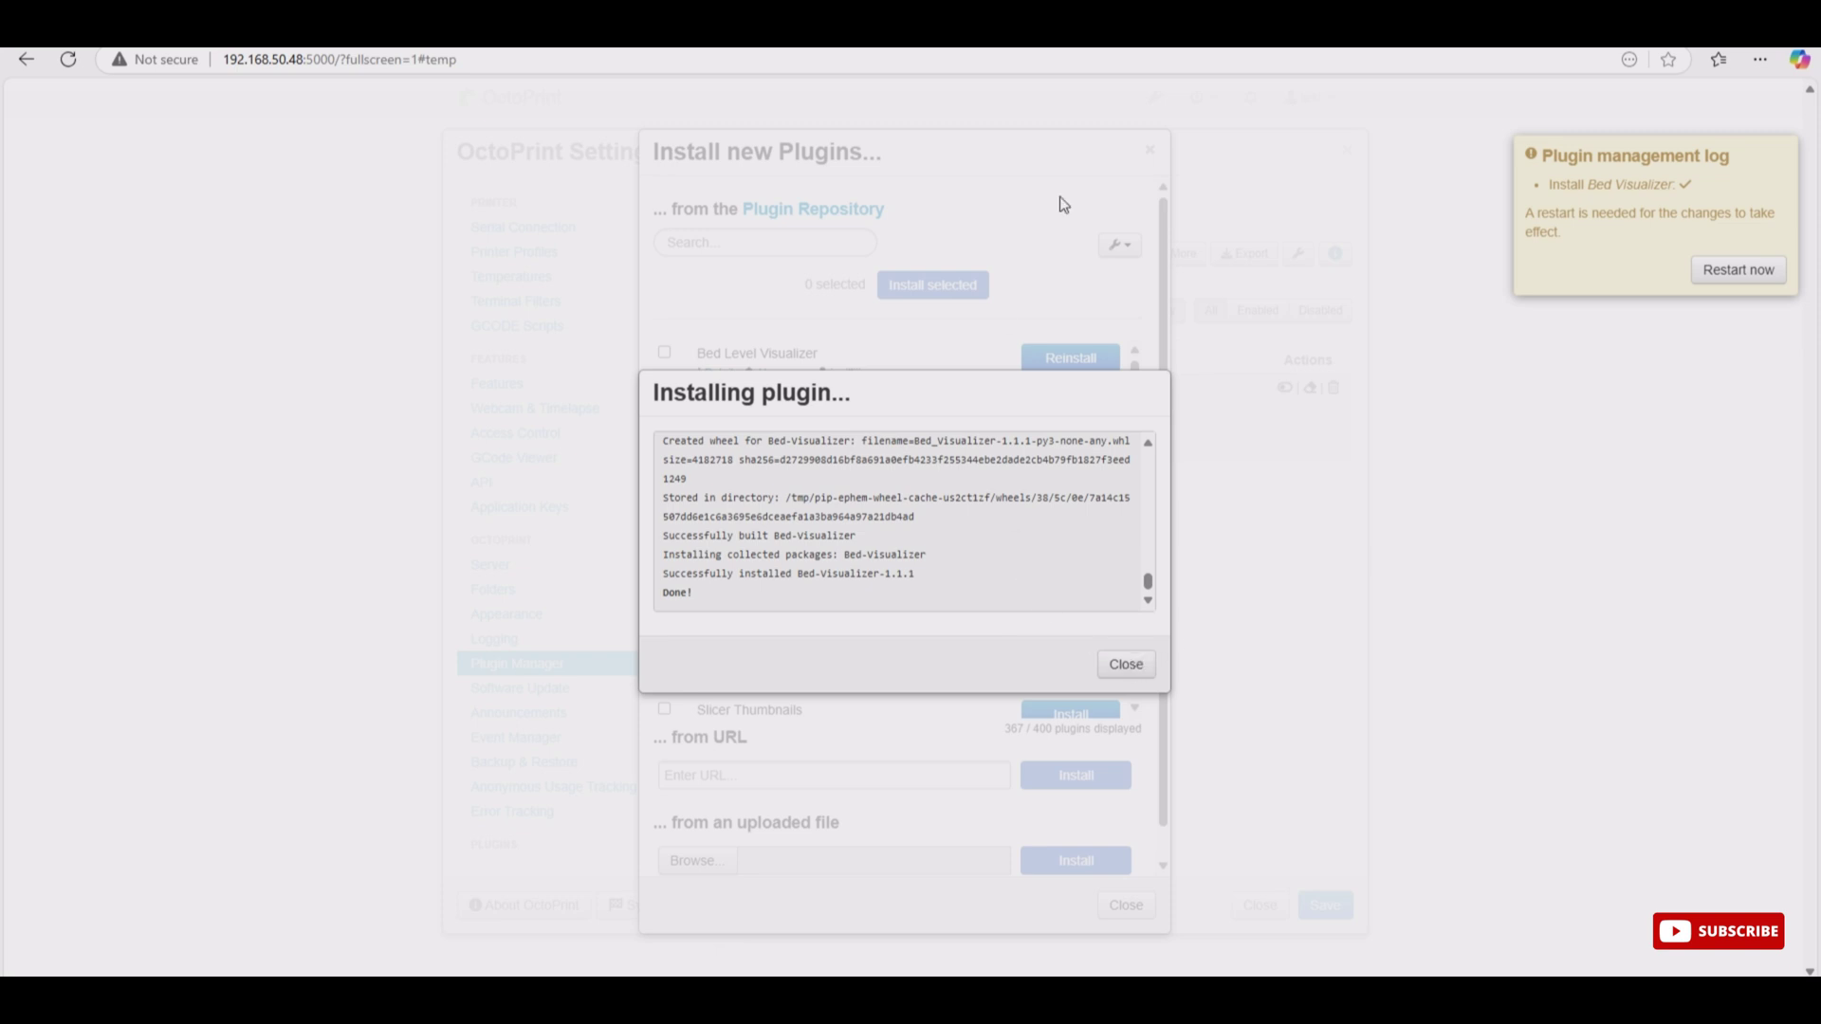
Step: Restart the OctoPrint server to activate the new plugin and reload the page
click(1735, 275)
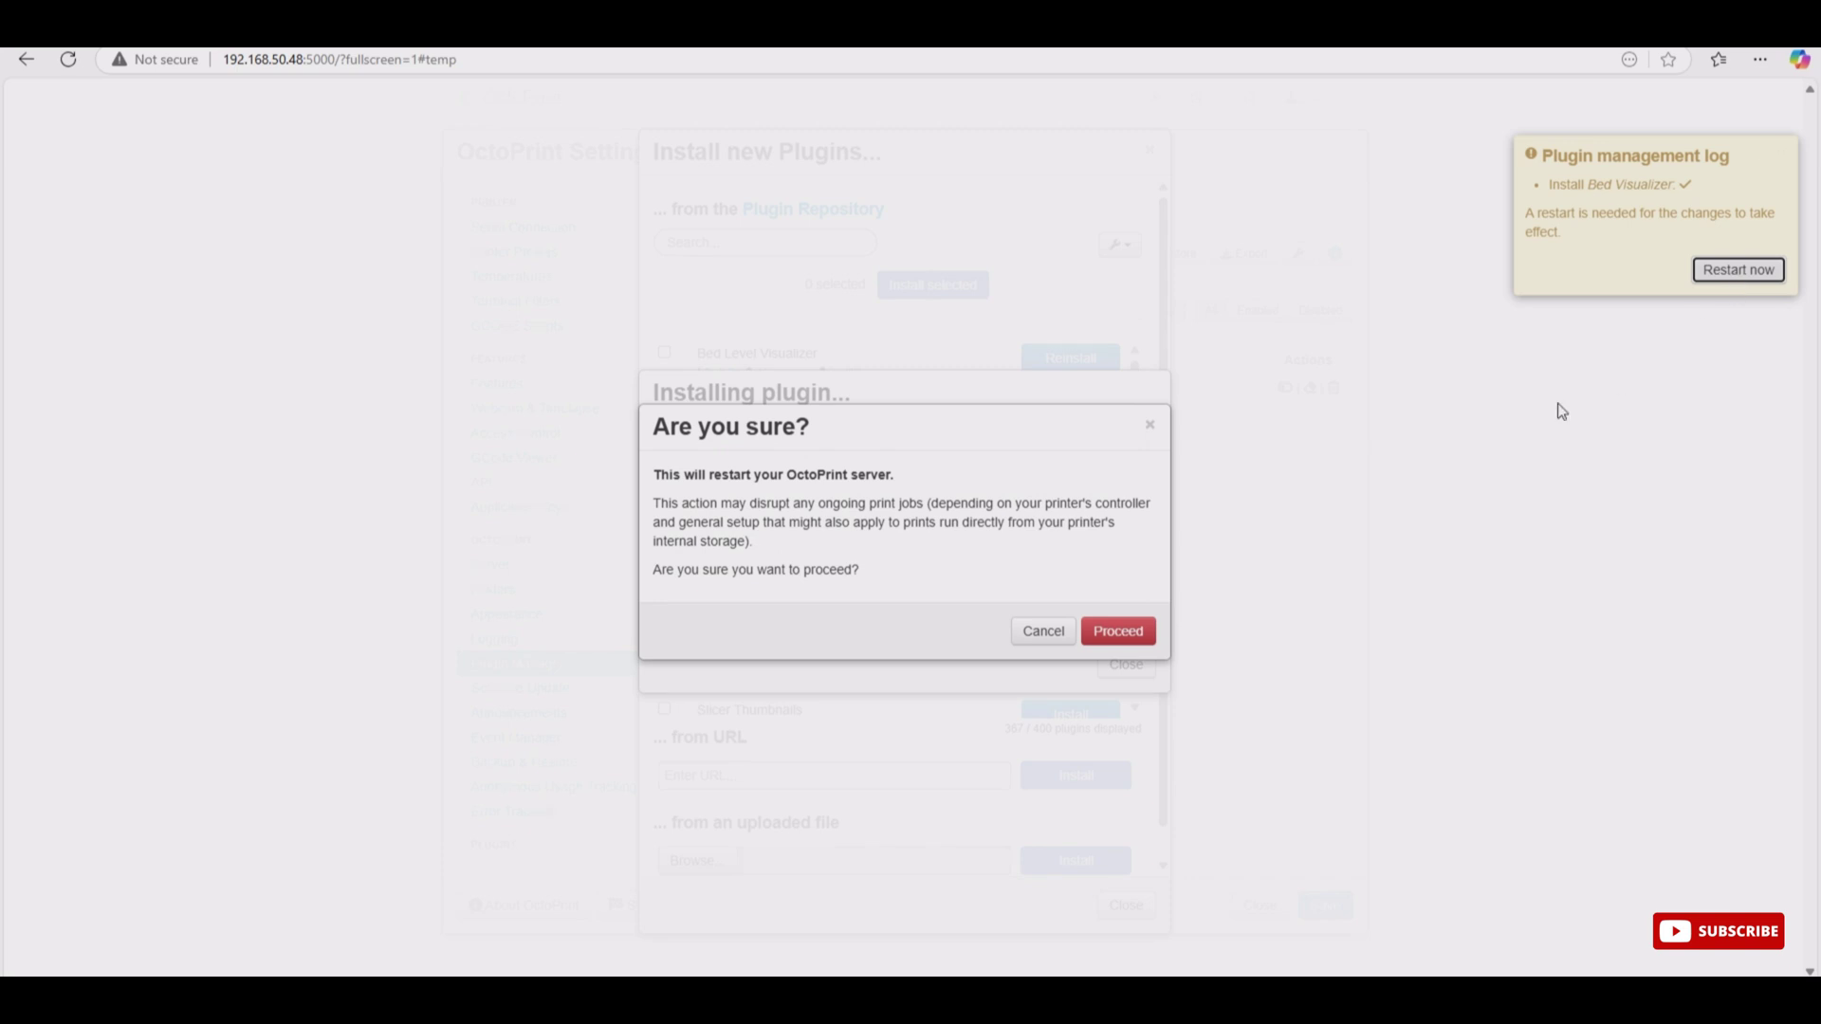
click(1118, 632)
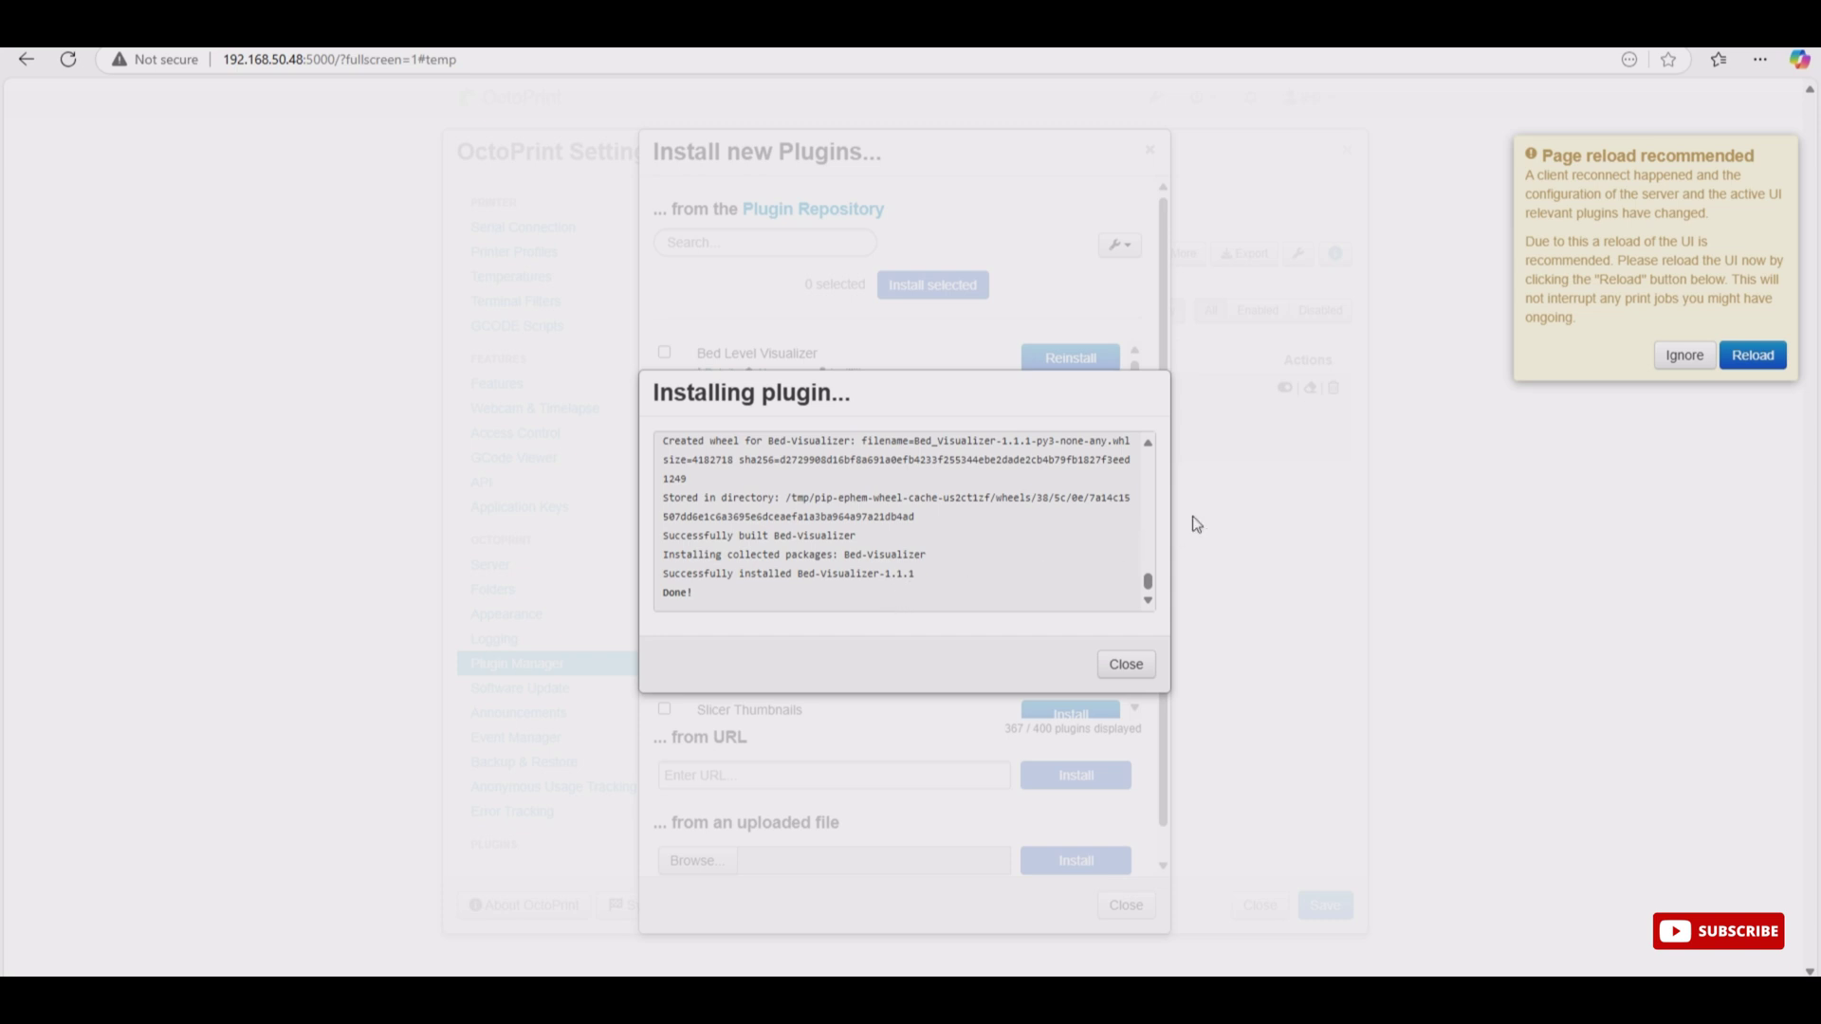
click(1754, 356)
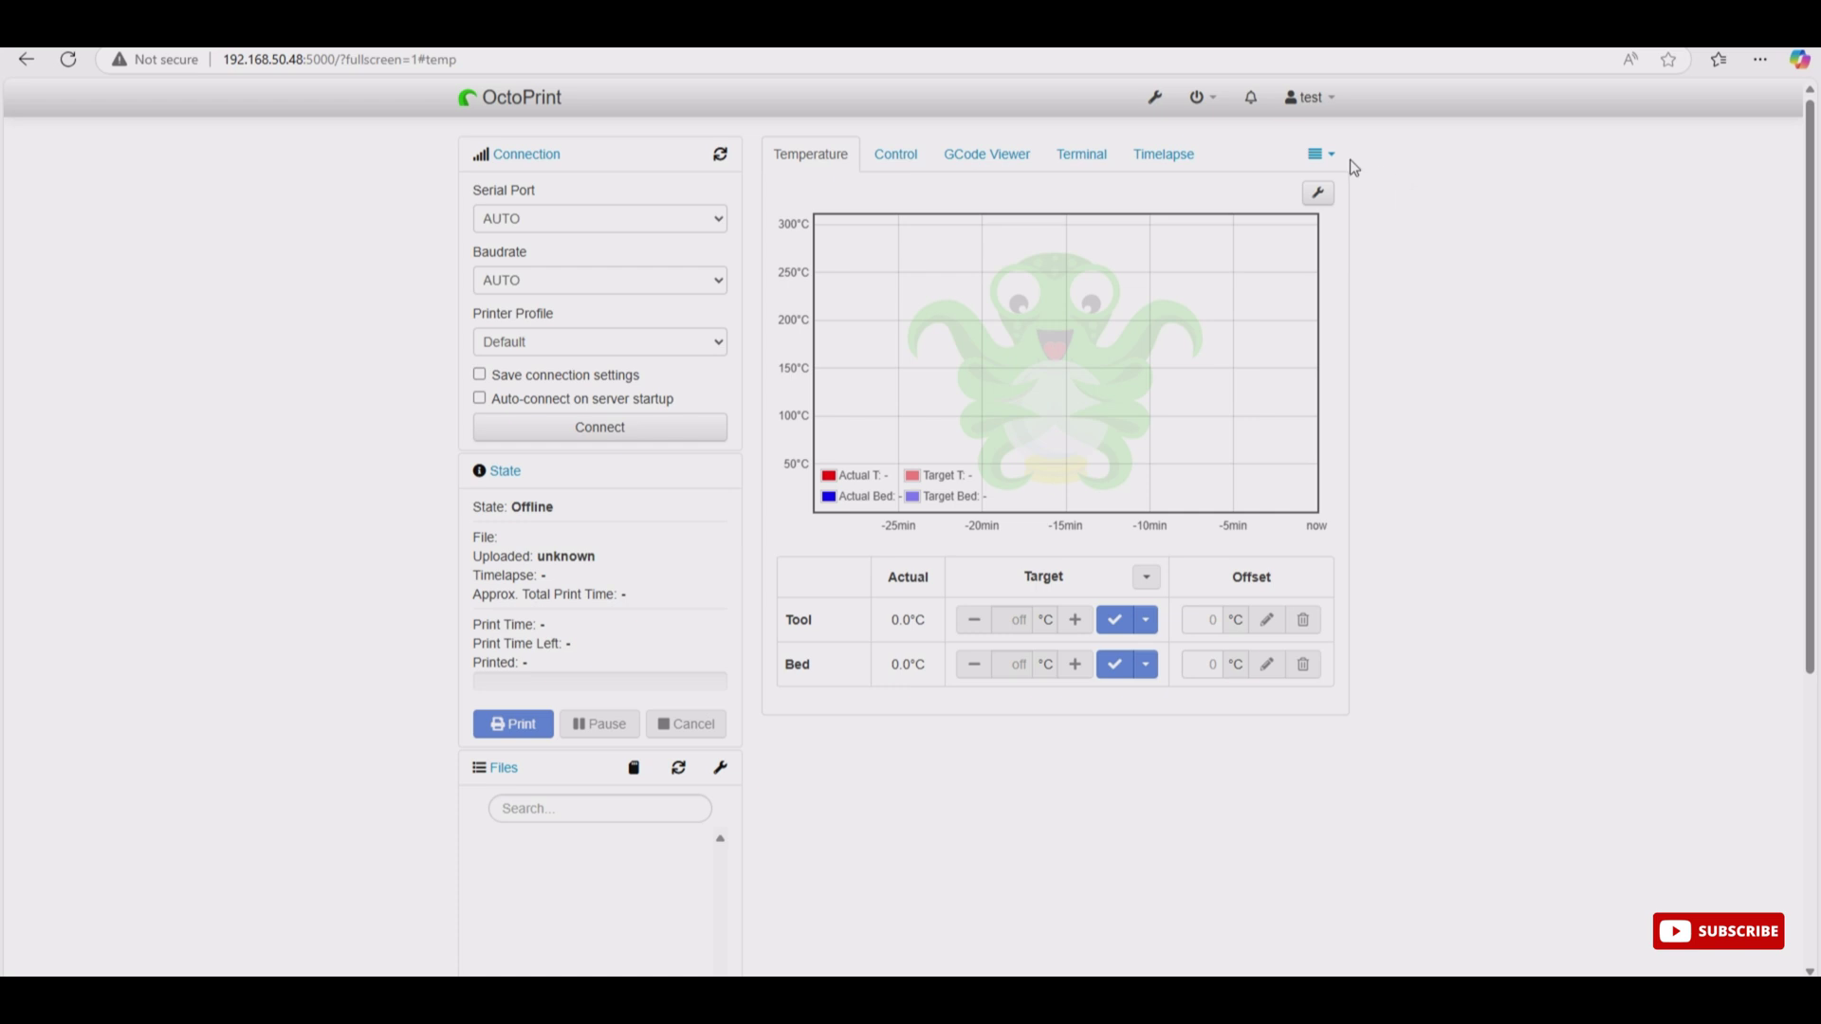
Step: Go to the Bed Visualizer plugin's page and open its settings
click(1325, 159)
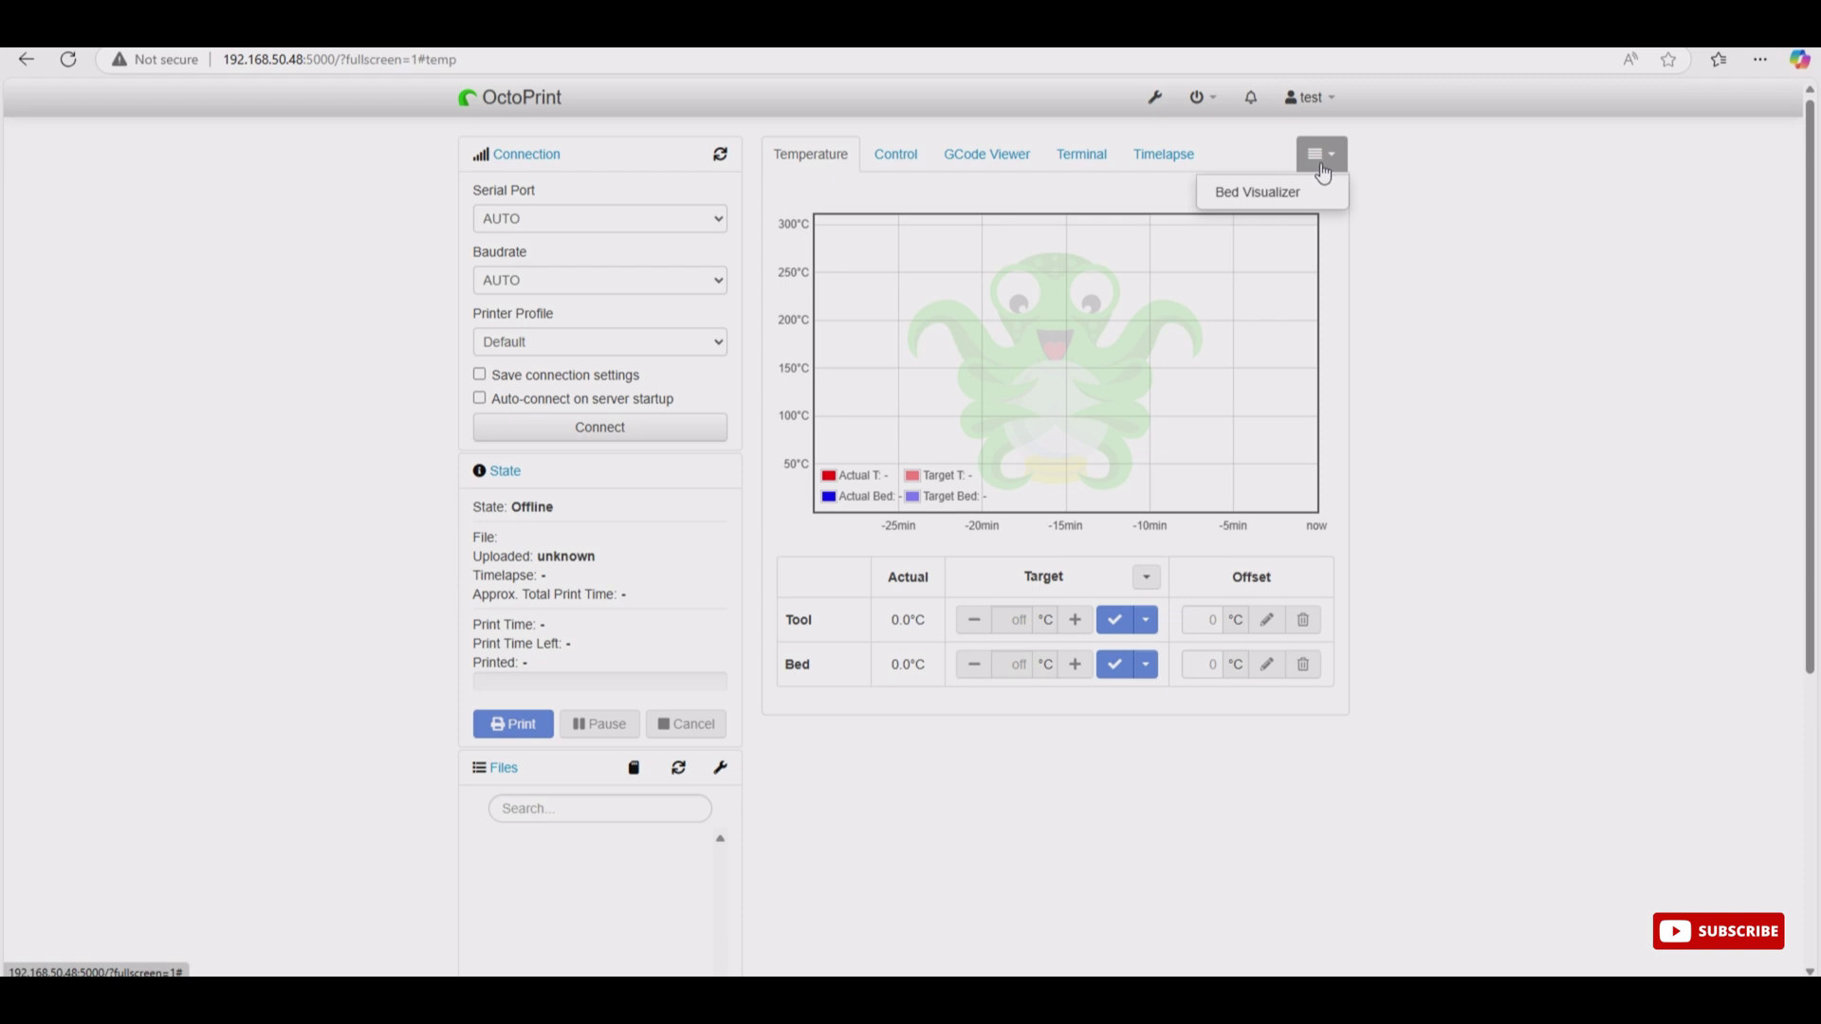
click(1273, 202)
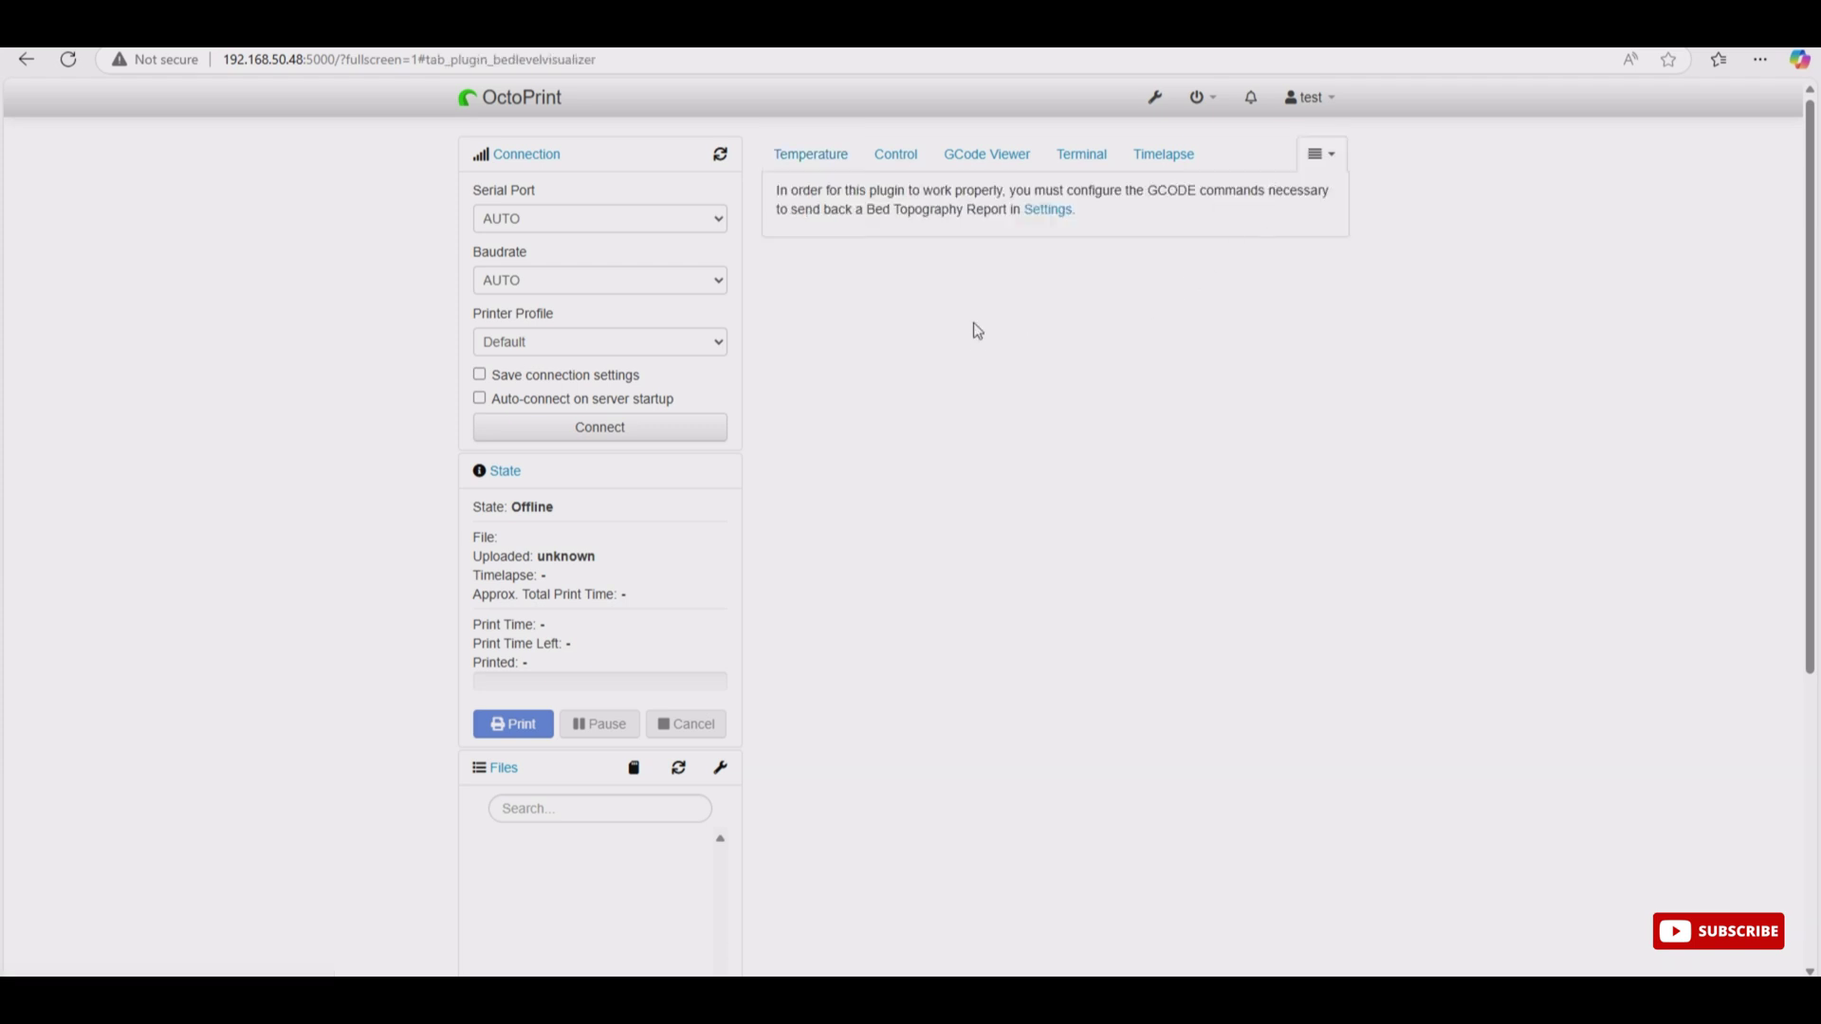
click(1050, 210)
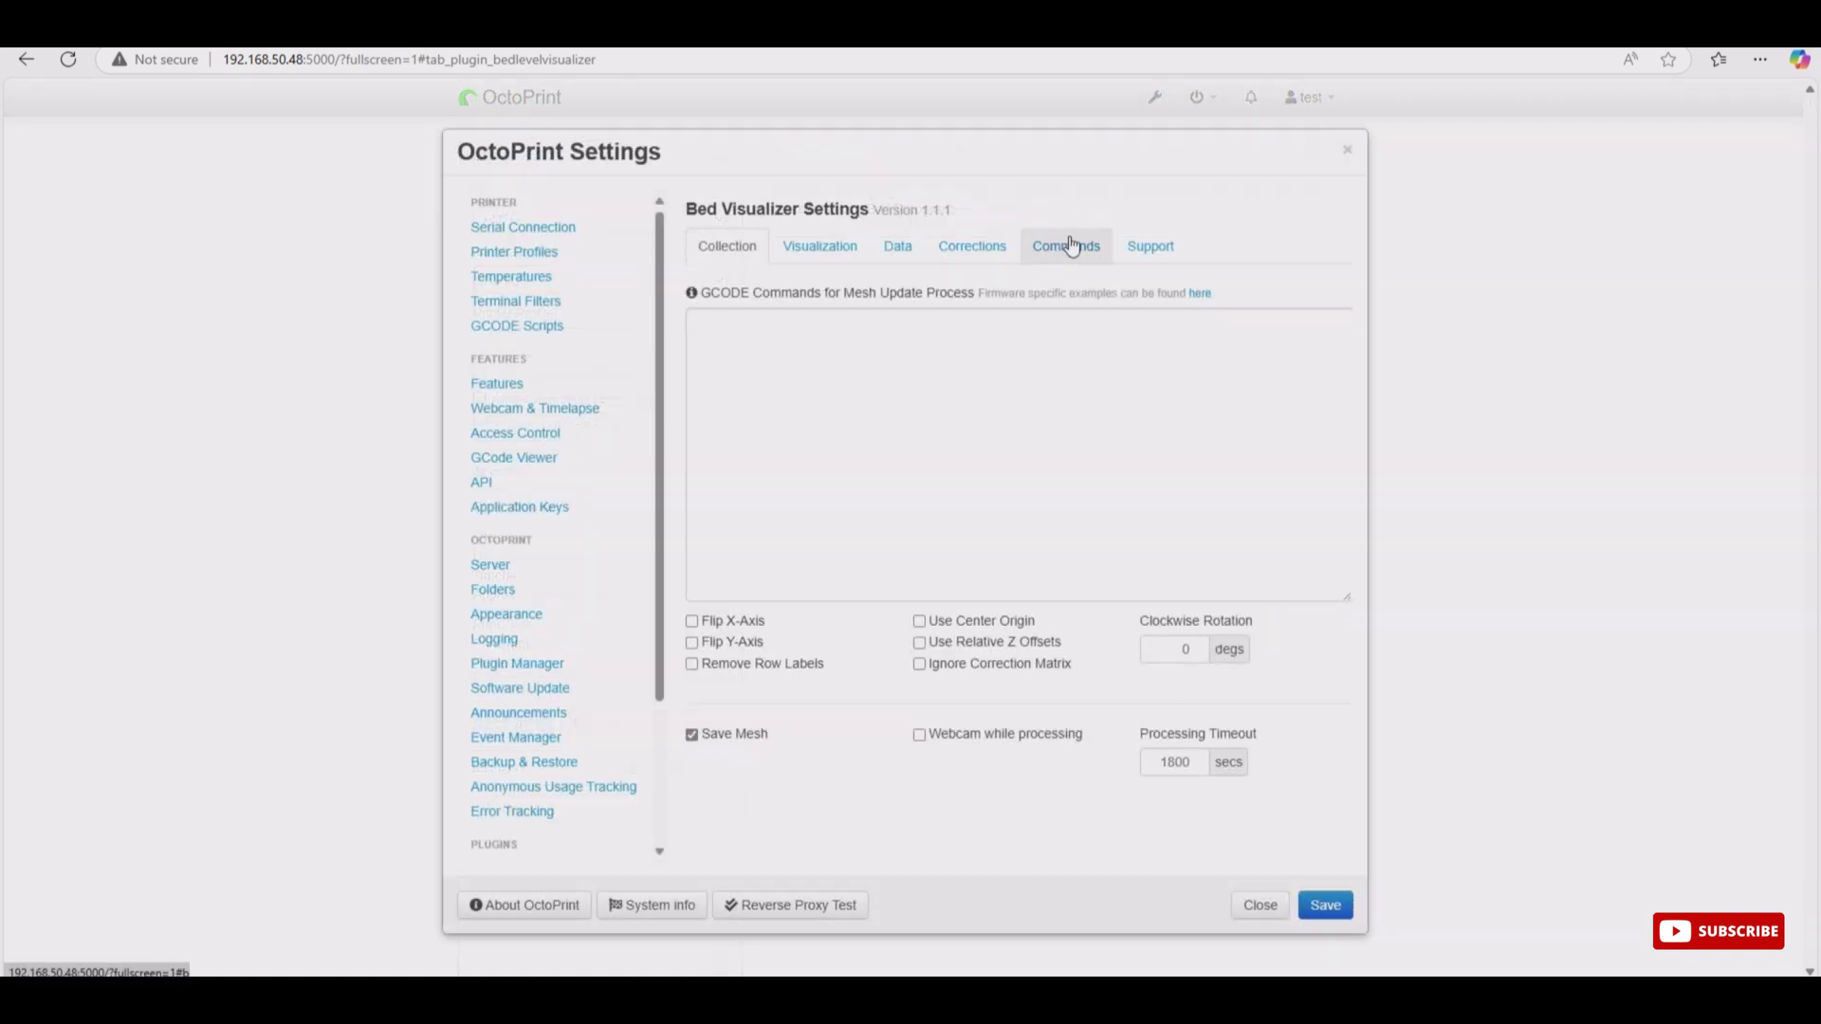
Step: Open the plugin's firmware-specific GCODE examples and copy the whole Marlin bilinear bed levelling code block
click(1199, 296)
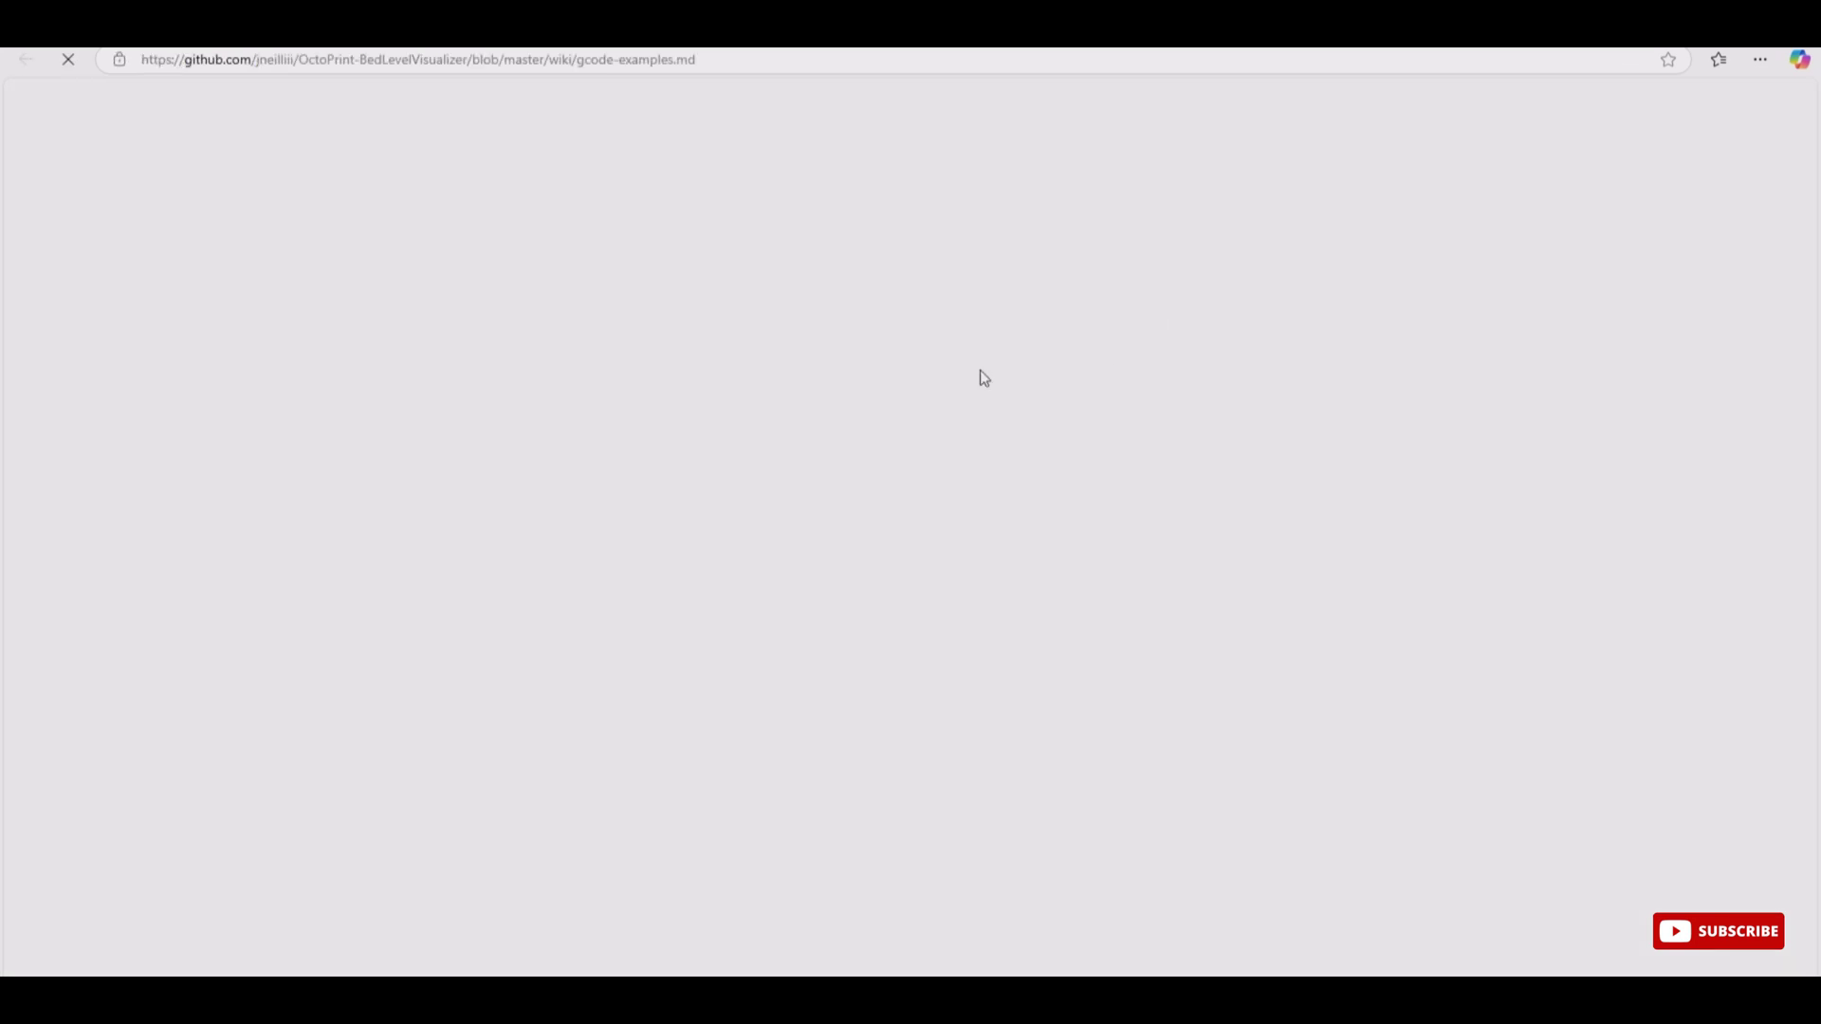
scroll(859, 467, down, 3)
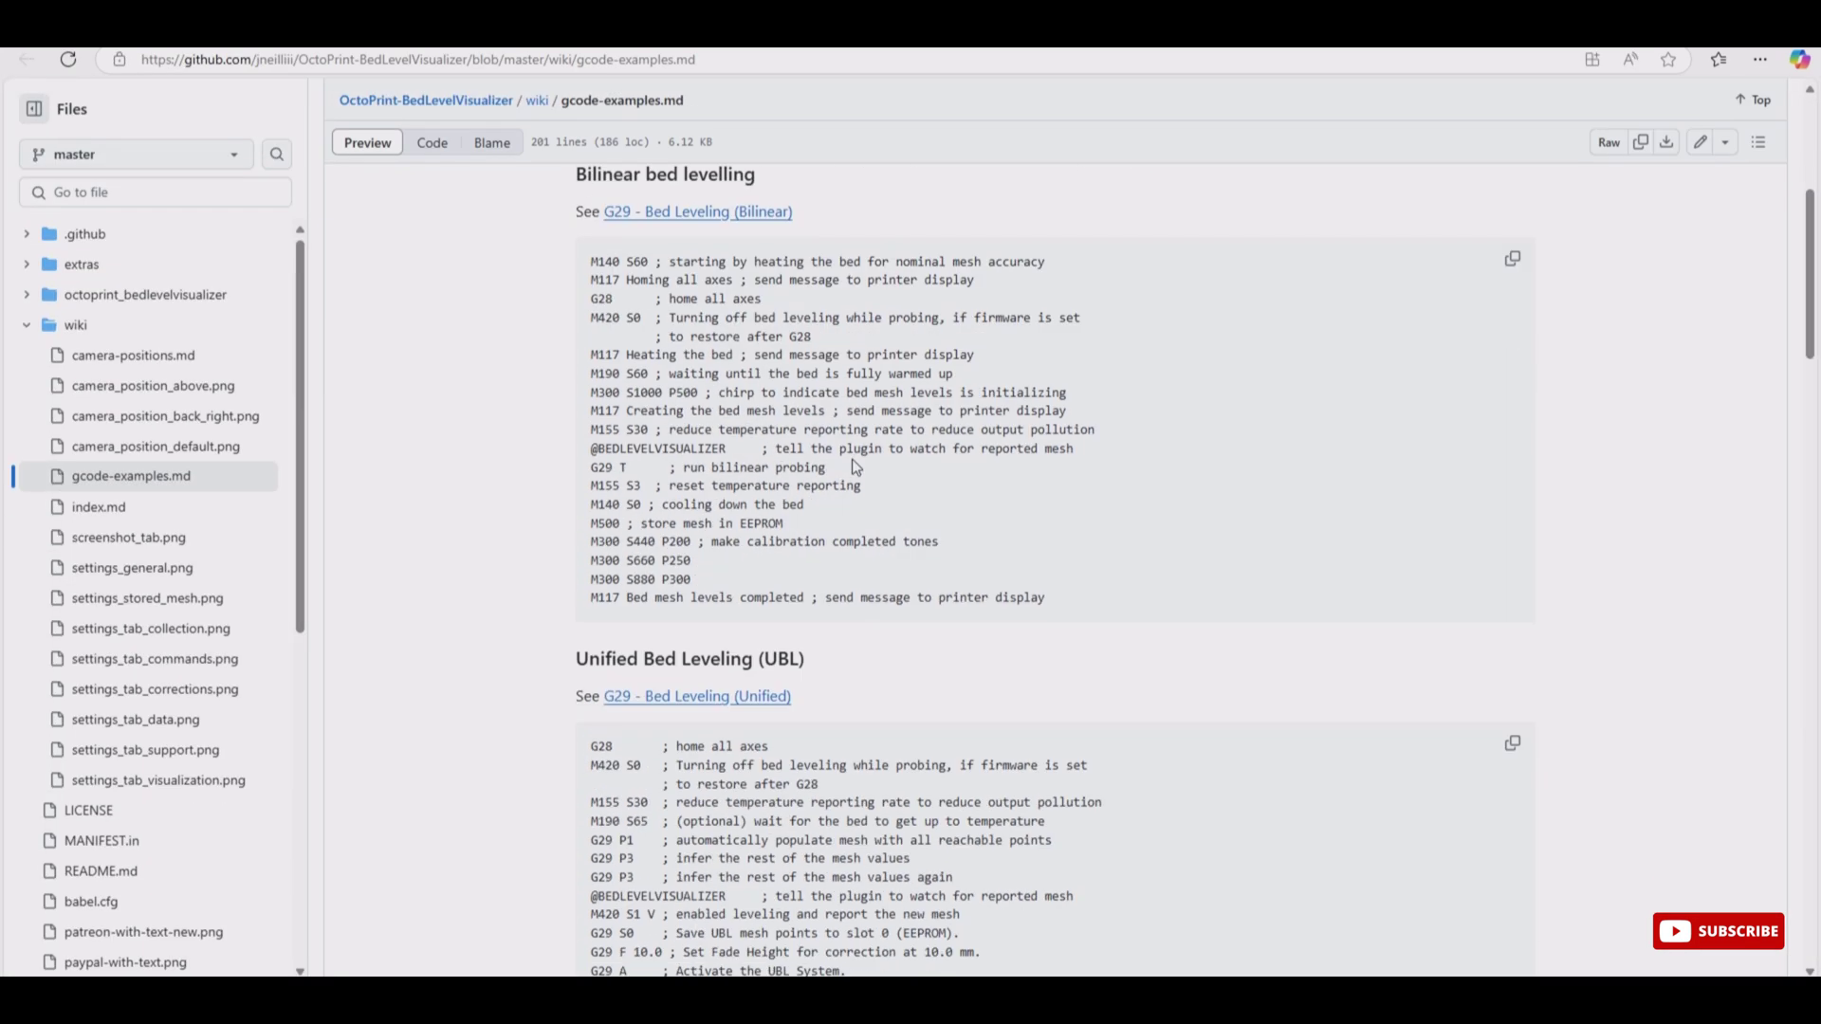
scroll(851, 459, up, 2)
scroll(863, 463, down, 3)
scroll(863, 472, down, 10)
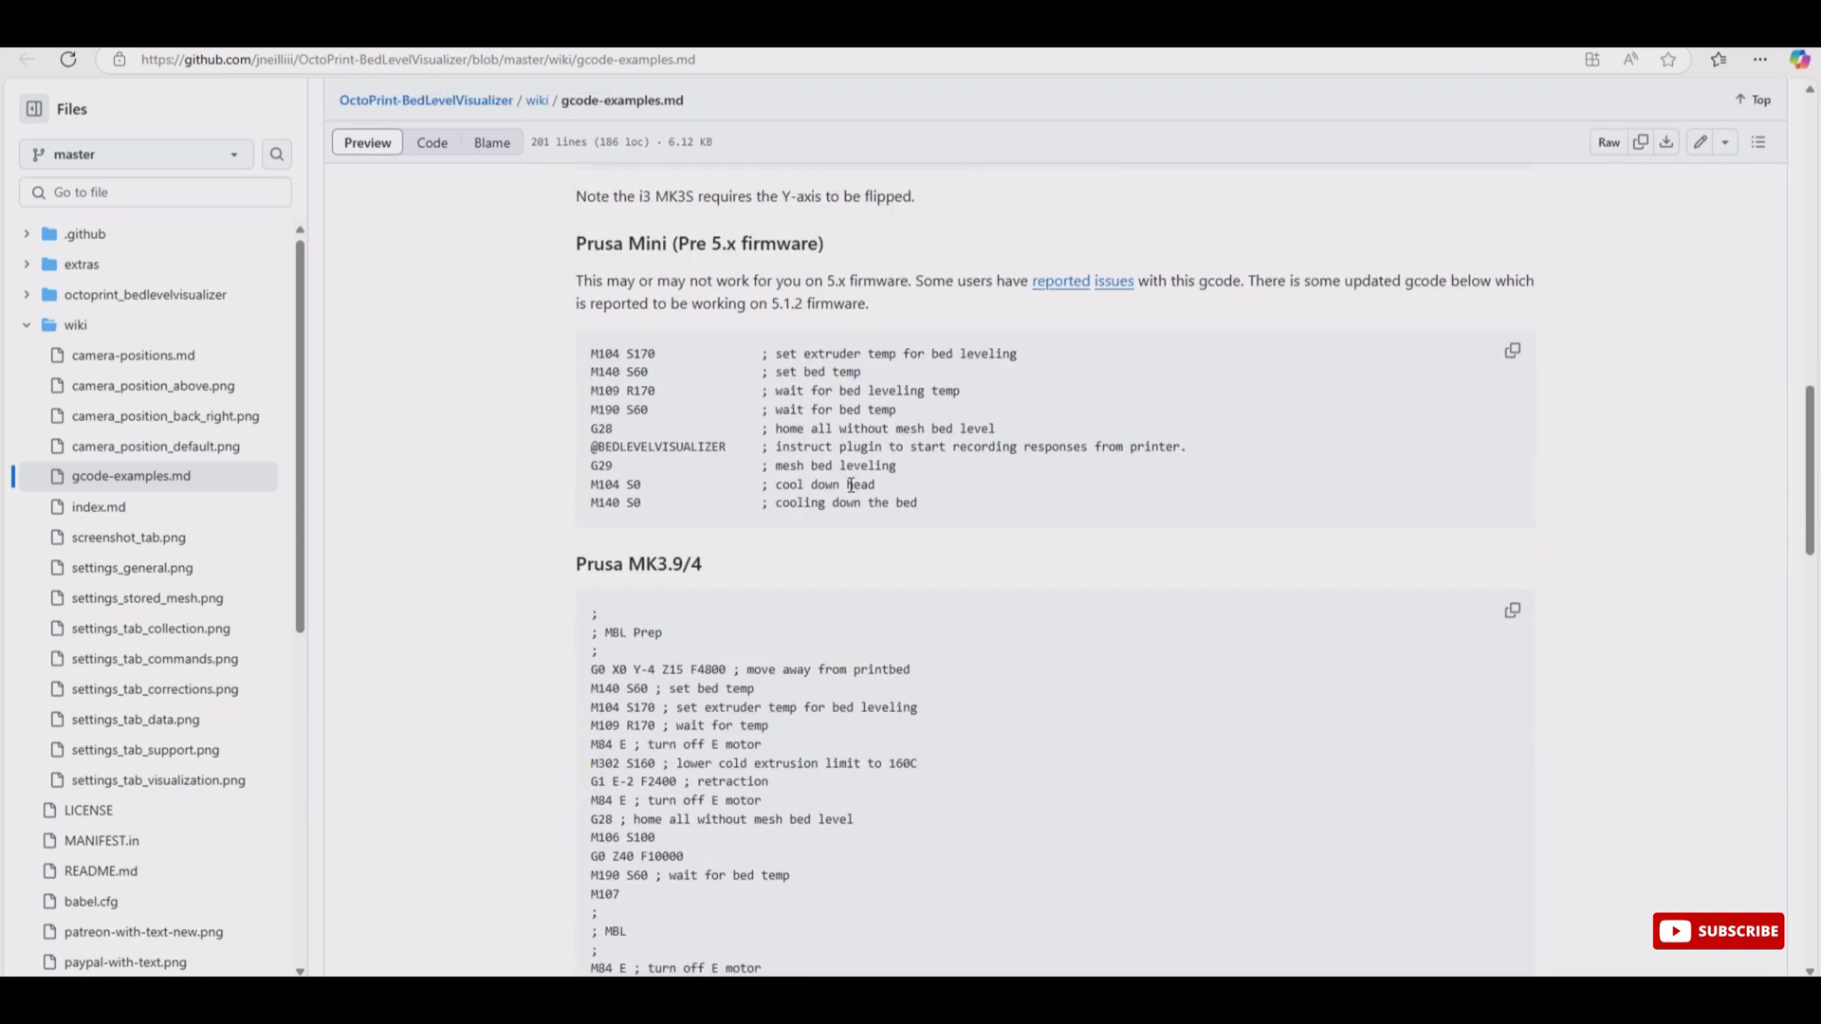
scroll(853, 485, down, 4)
scroll(844, 489, up, 6)
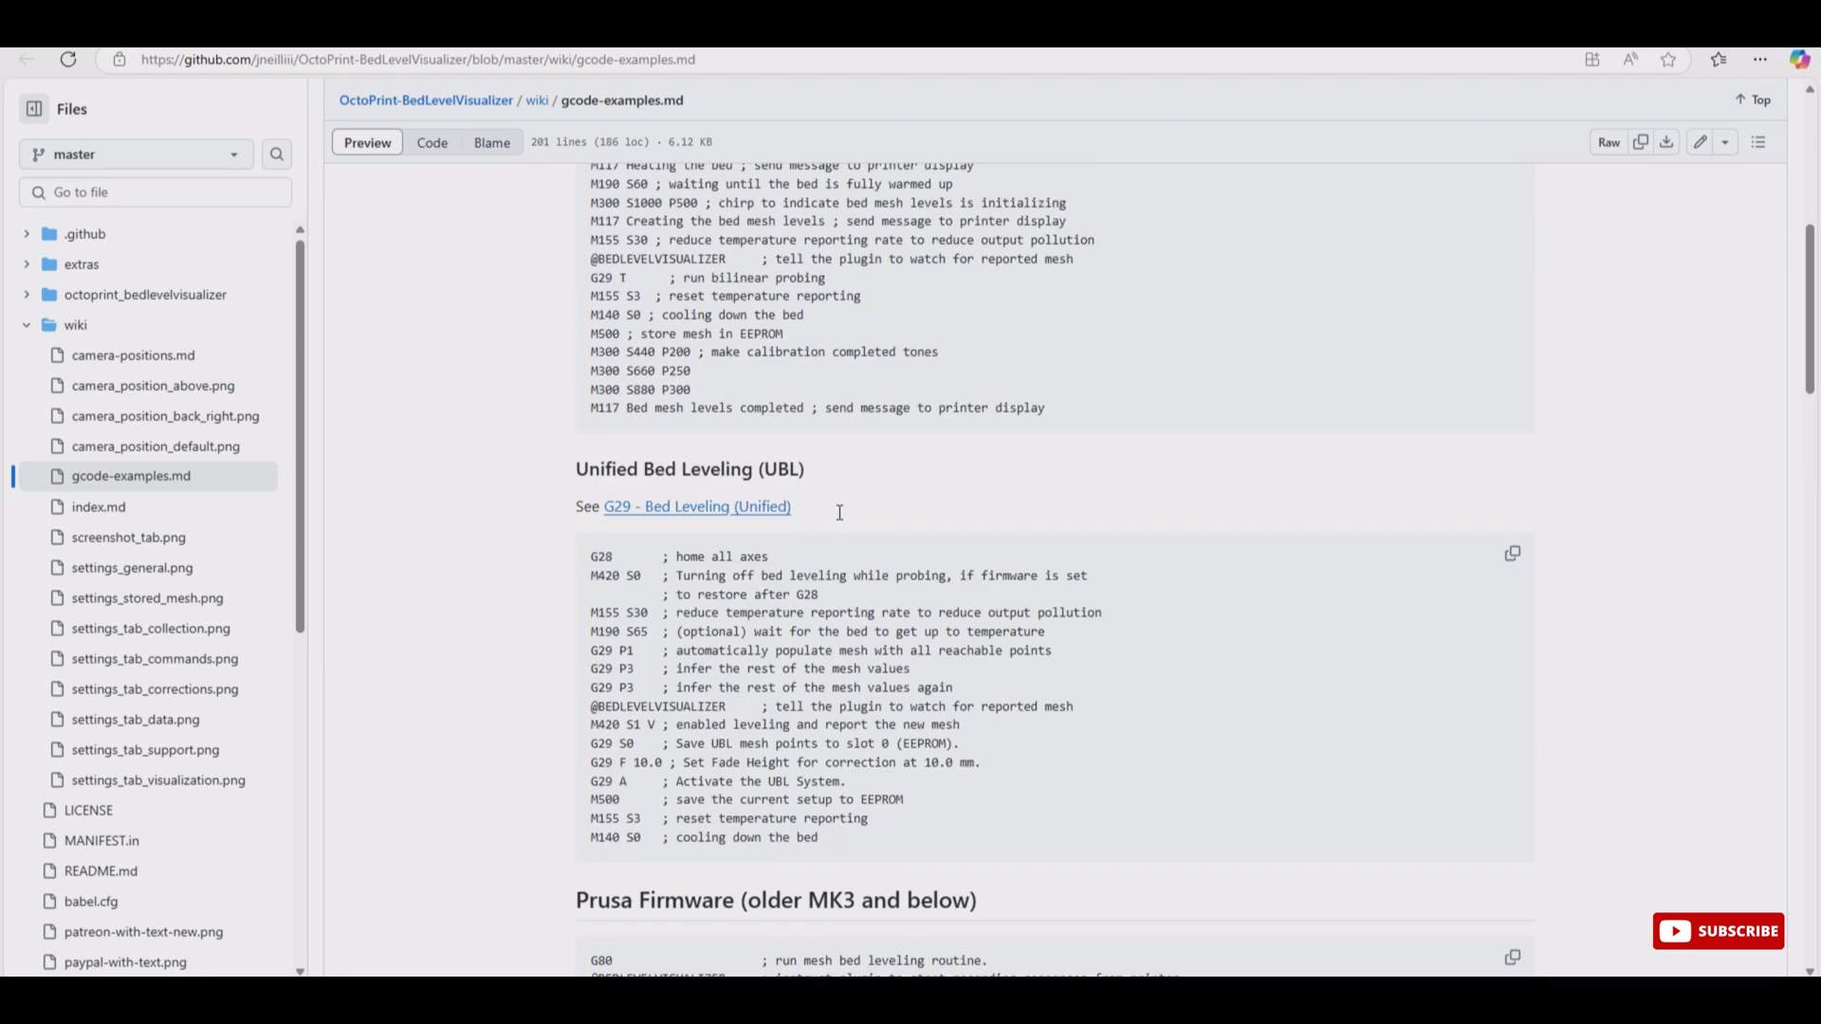
scroll(839, 513, up, 1)
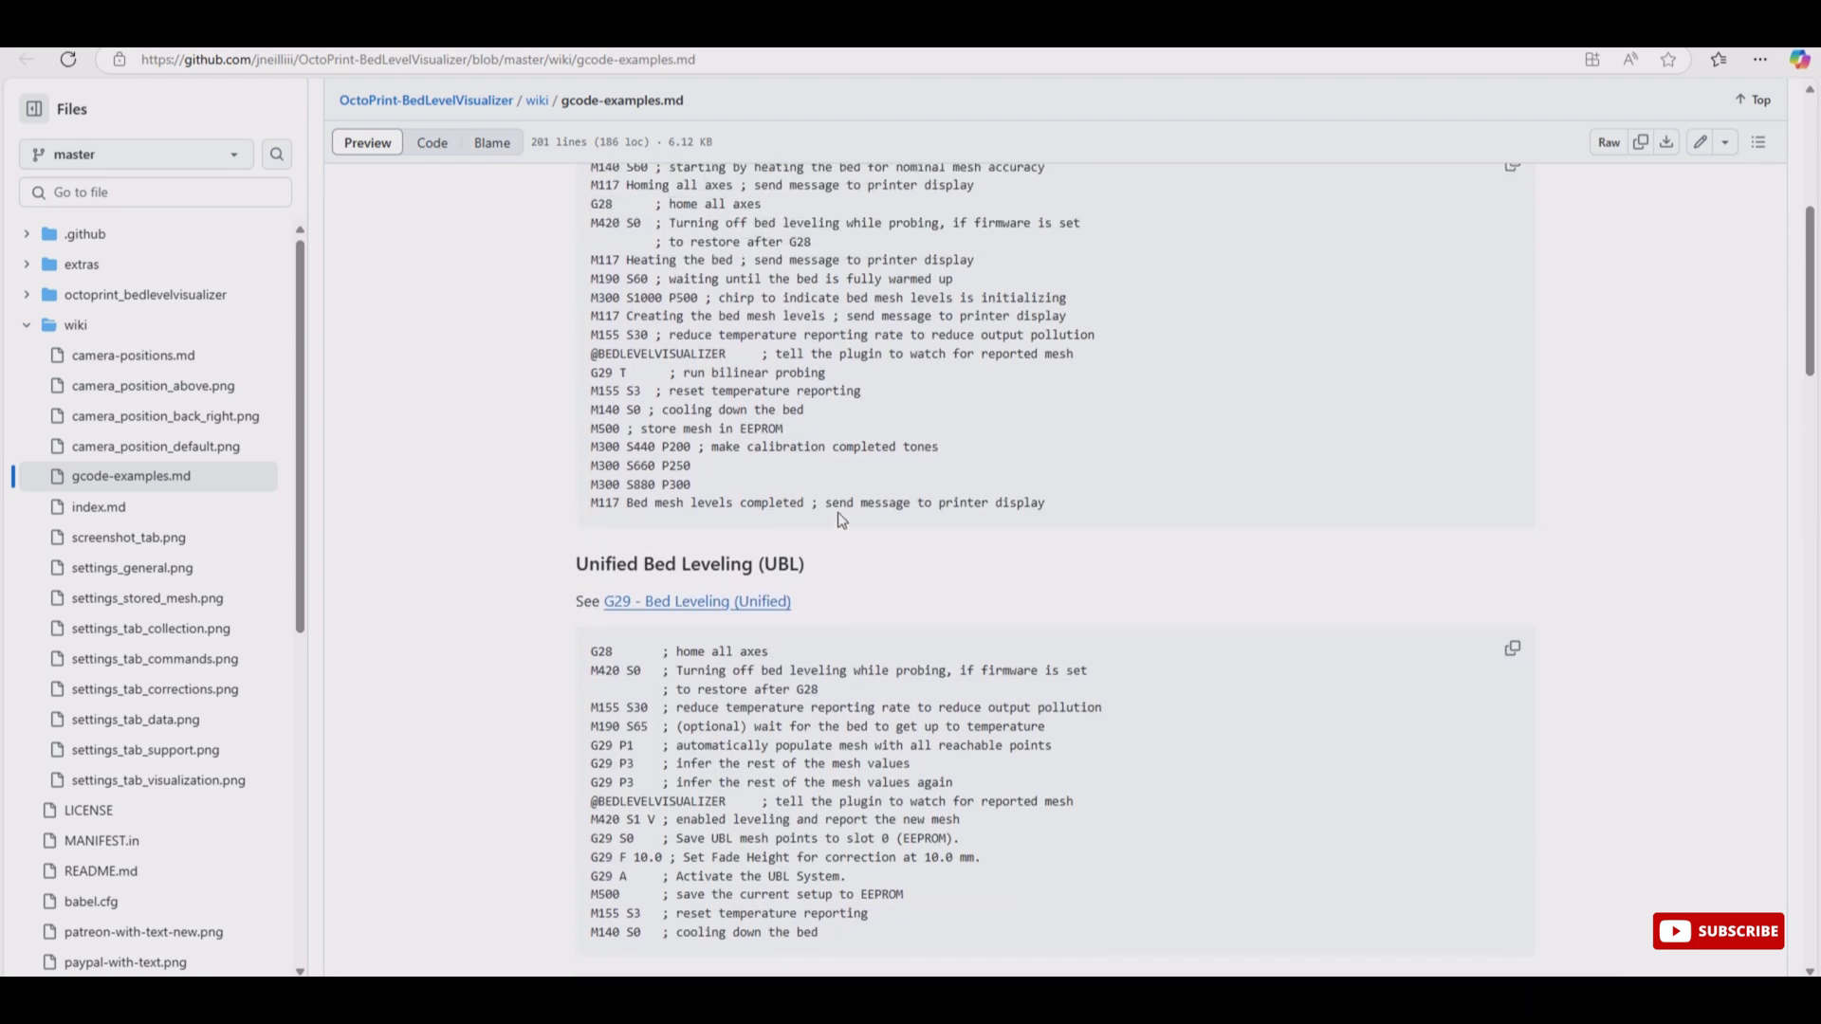
scroll(839, 519, up, 3)
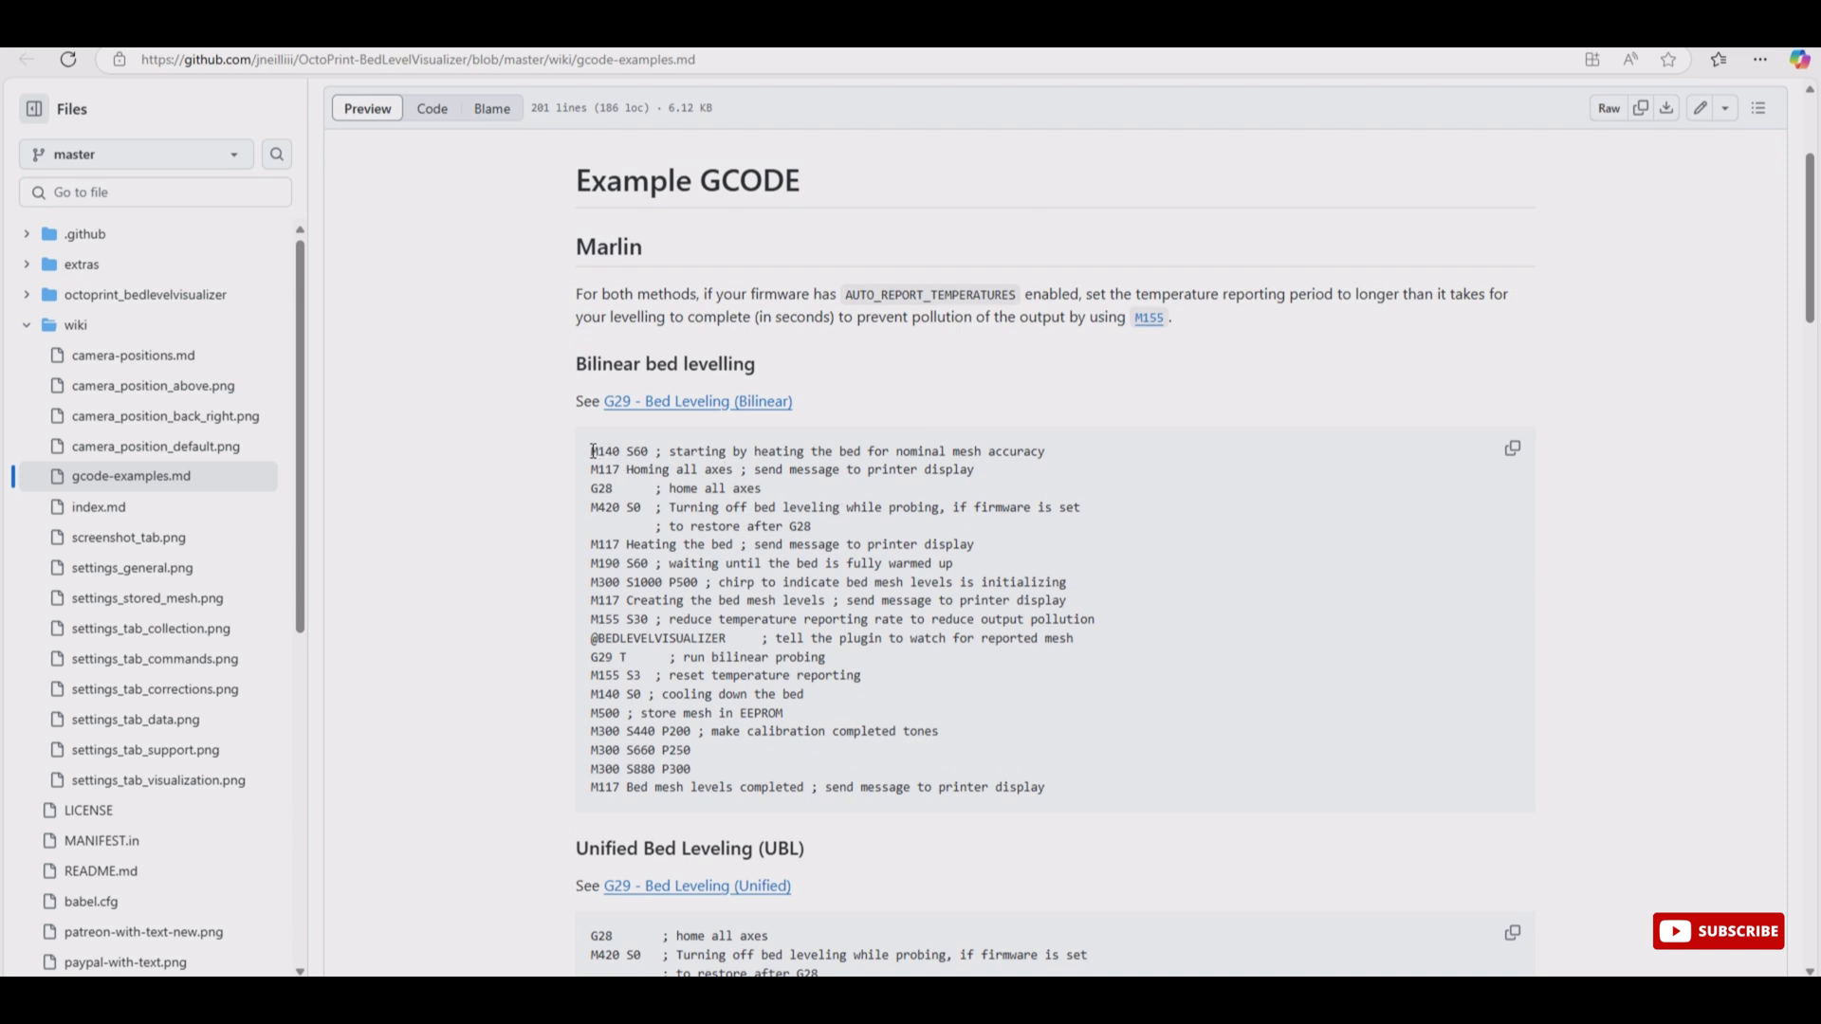
drag(592, 450, 1100, 790)
key(ctrl+c)
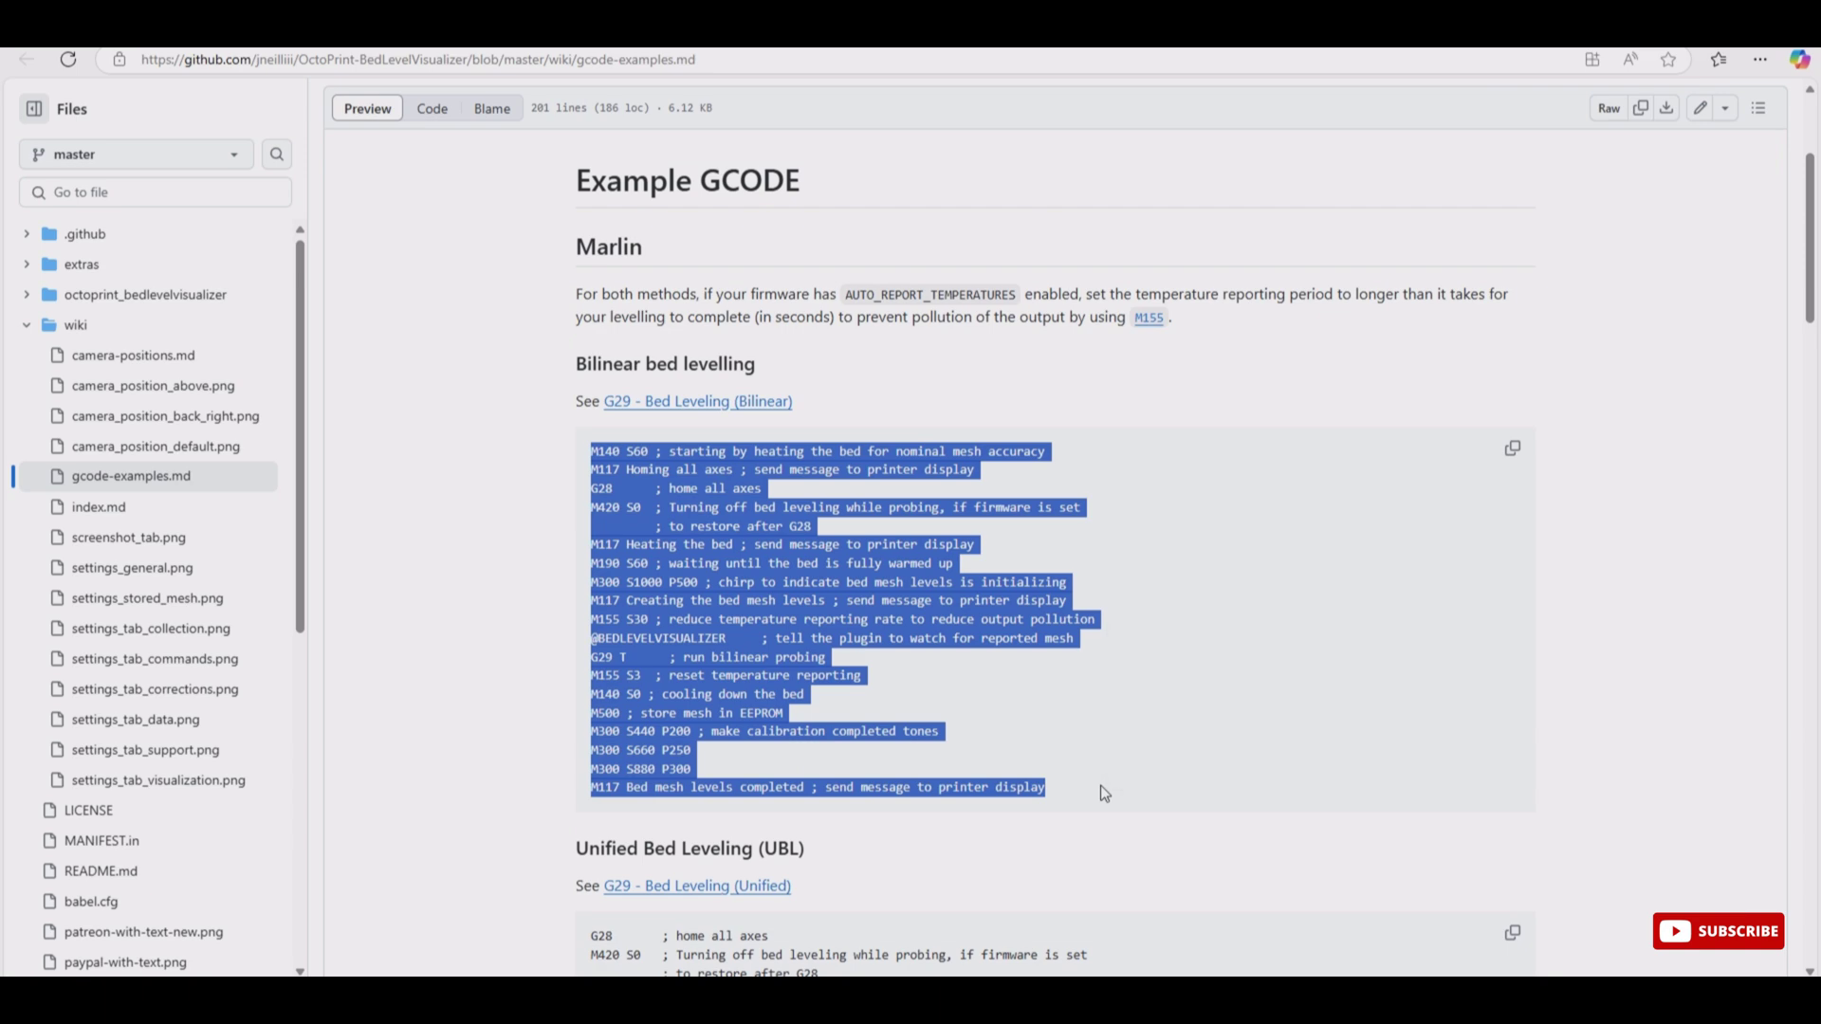
Step: Return to the Bed Visualizer settings and paste the copied code as the GCODE commands for the mesh update process
key(alt+Tab)
click(819, 365)
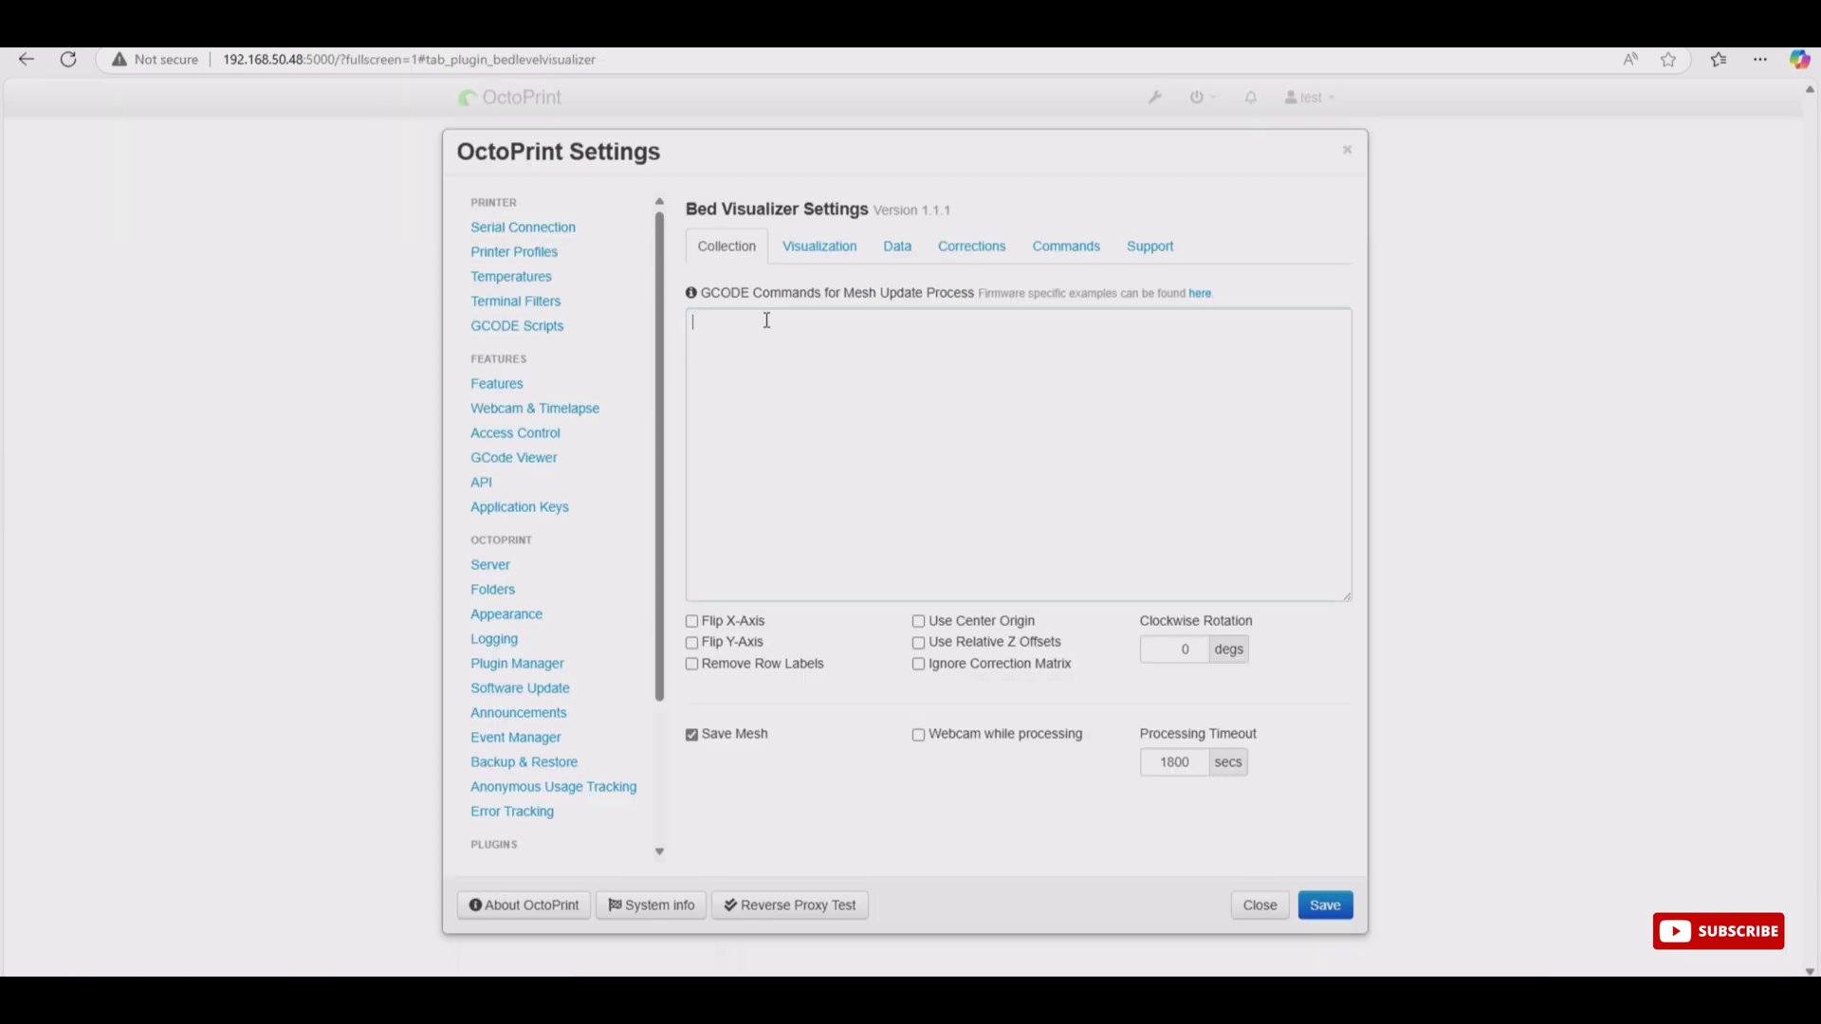
key(ctrl+v)
scroll(934, 474, up, 2)
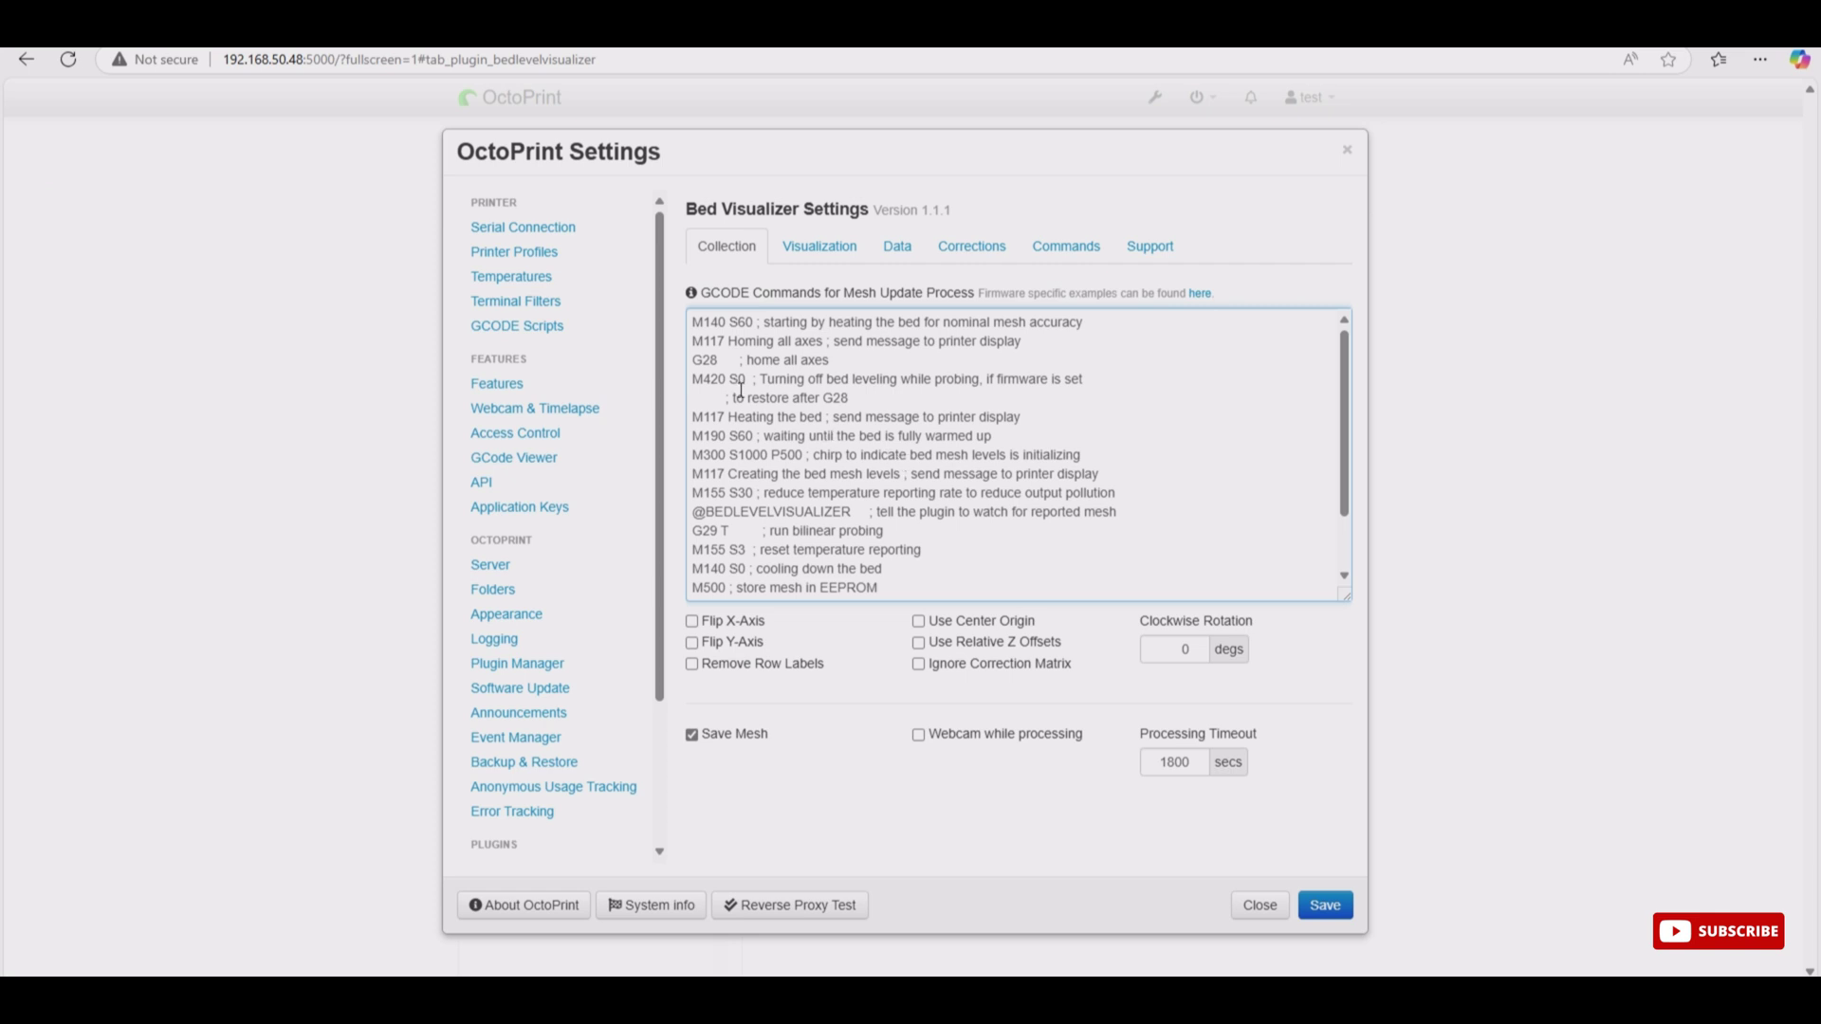
Step: Review the bed temperature values in the M140 and M190 commands of the pasted GCODE
drag(737, 347, 760, 347)
drag(728, 439, 752, 438)
drag(729, 322, 745, 323)
Step: Switch to the elegoo.txt configuration file in Notepad and check the GRID_MAX_POINTS_X and GRID_MAX_POINTS_Y auto-leveling values
key(alt+Tab)
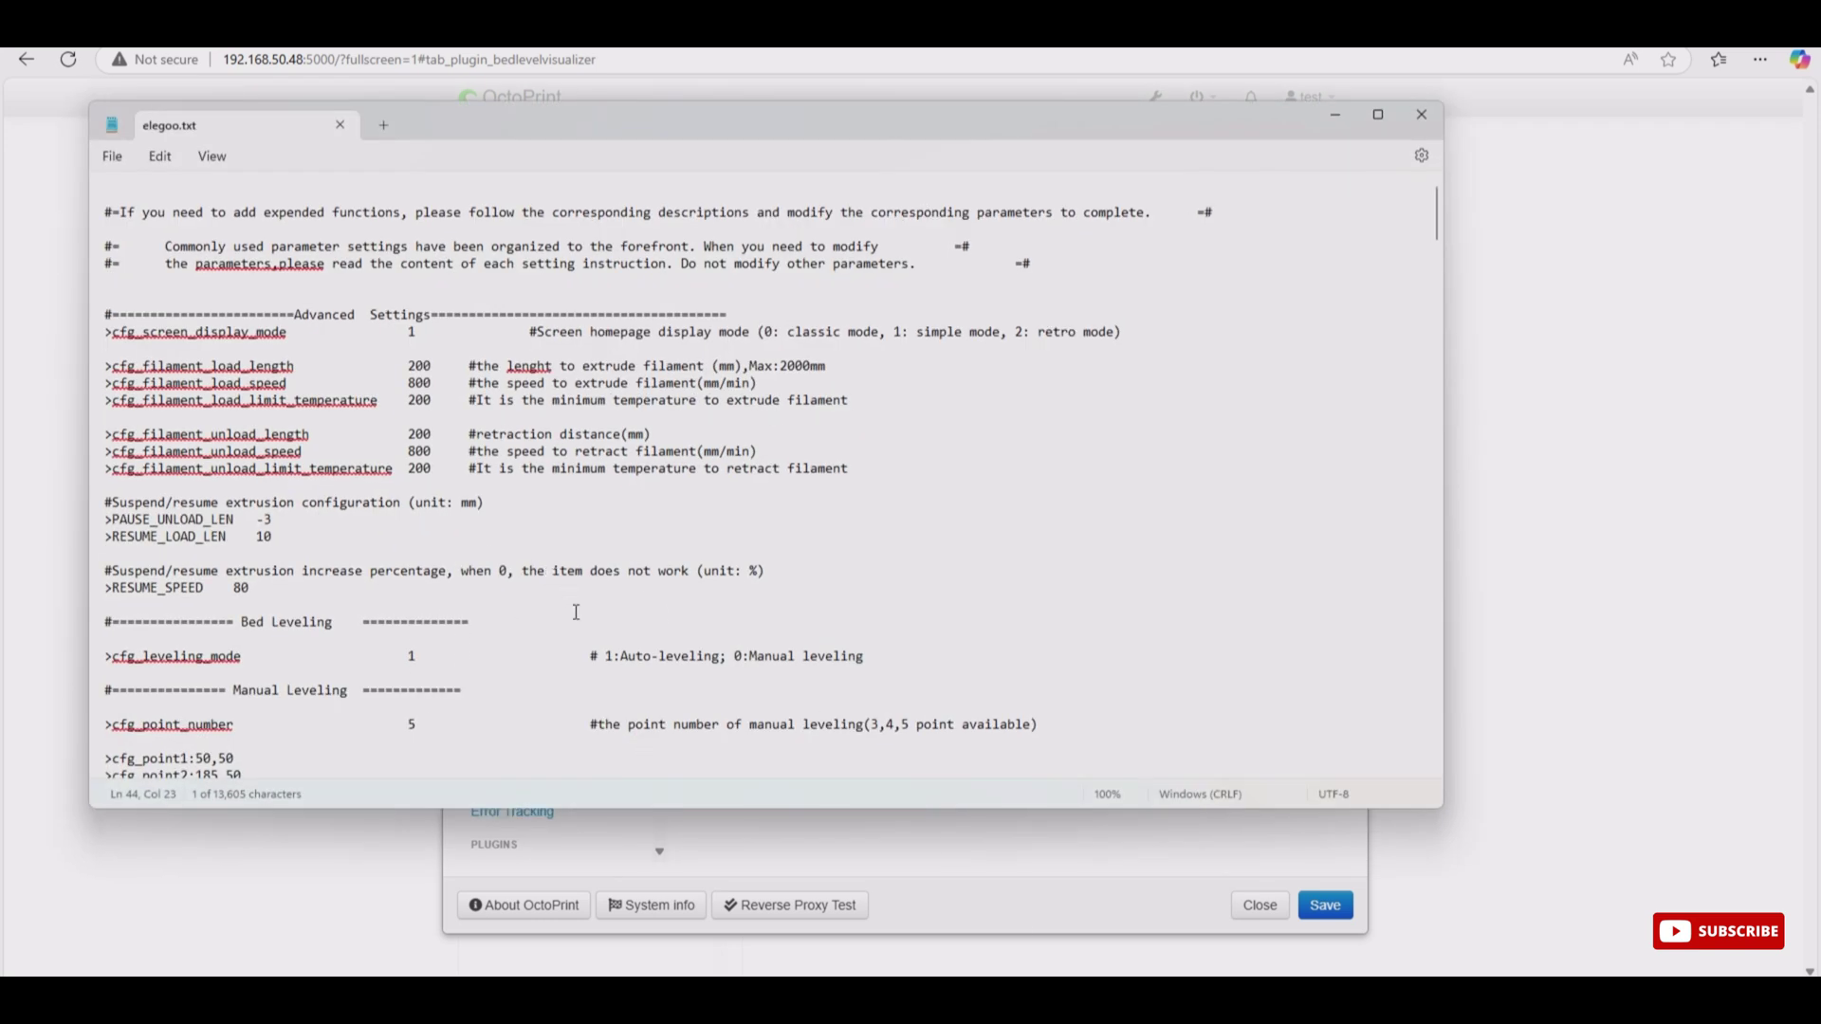
scroll(575, 611, down, 7)
drag(112, 591, 355, 608)
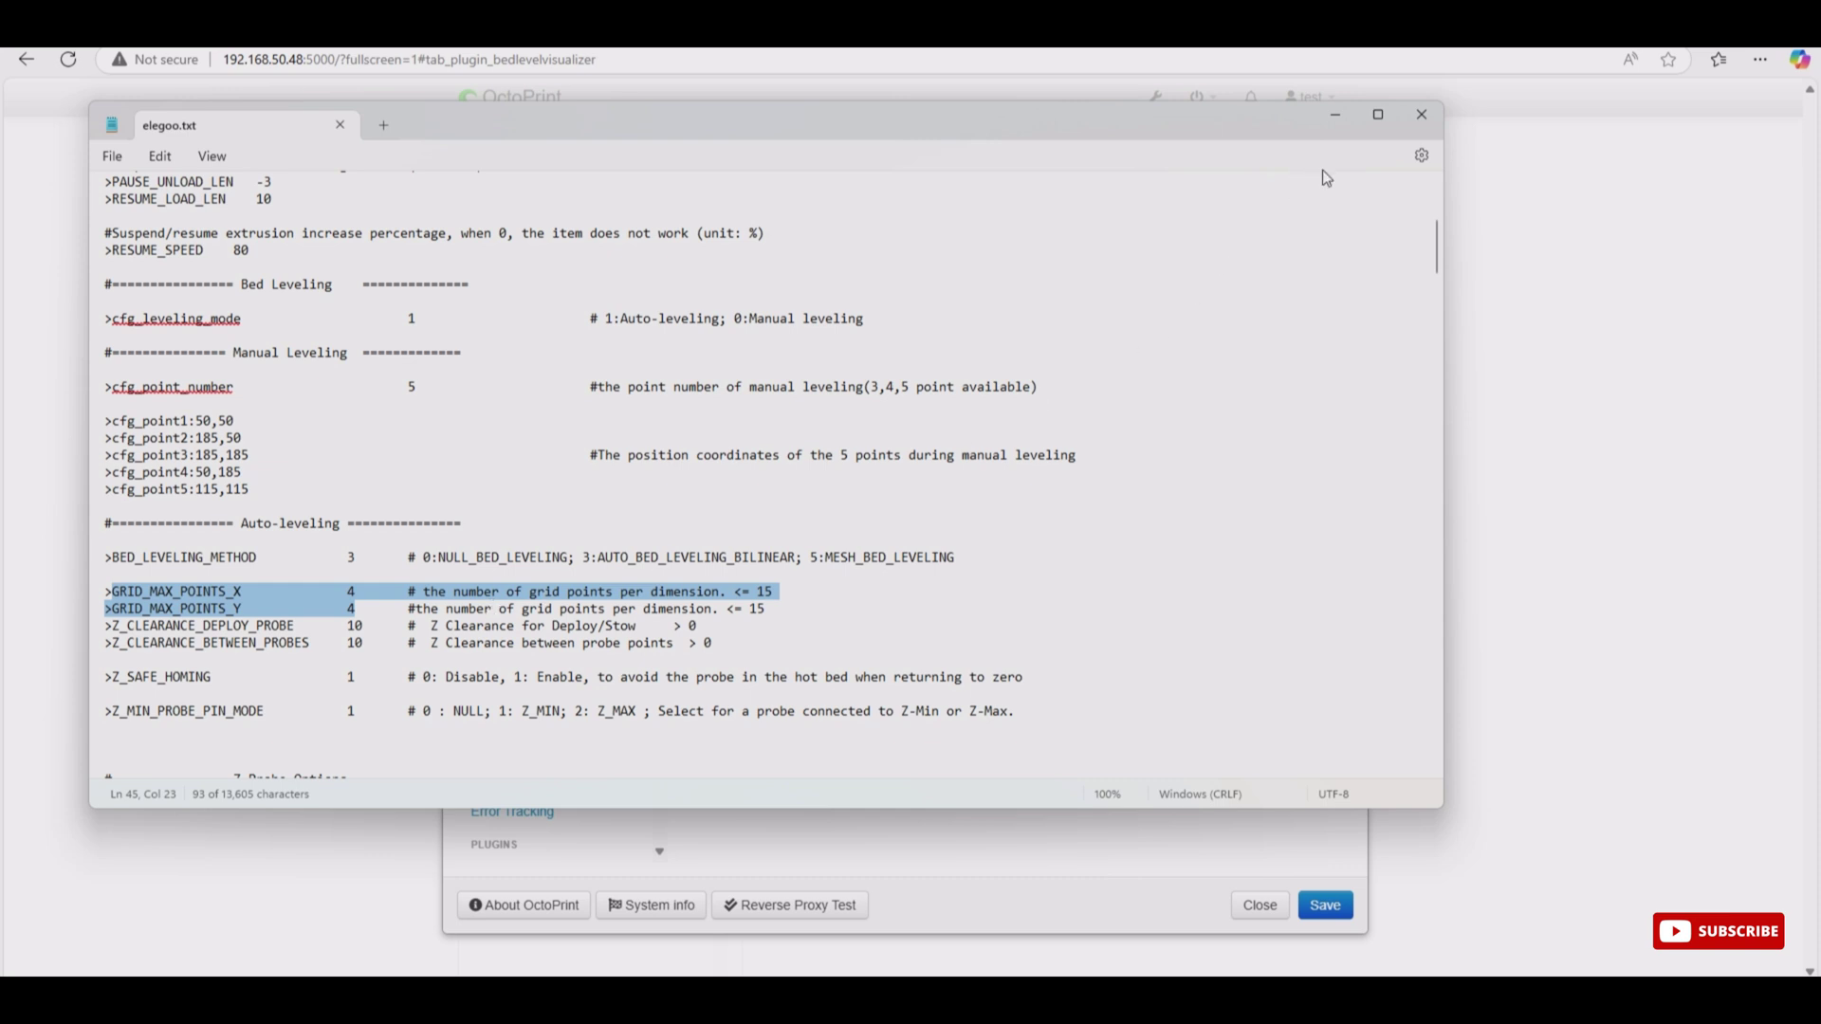
click(1333, 114)
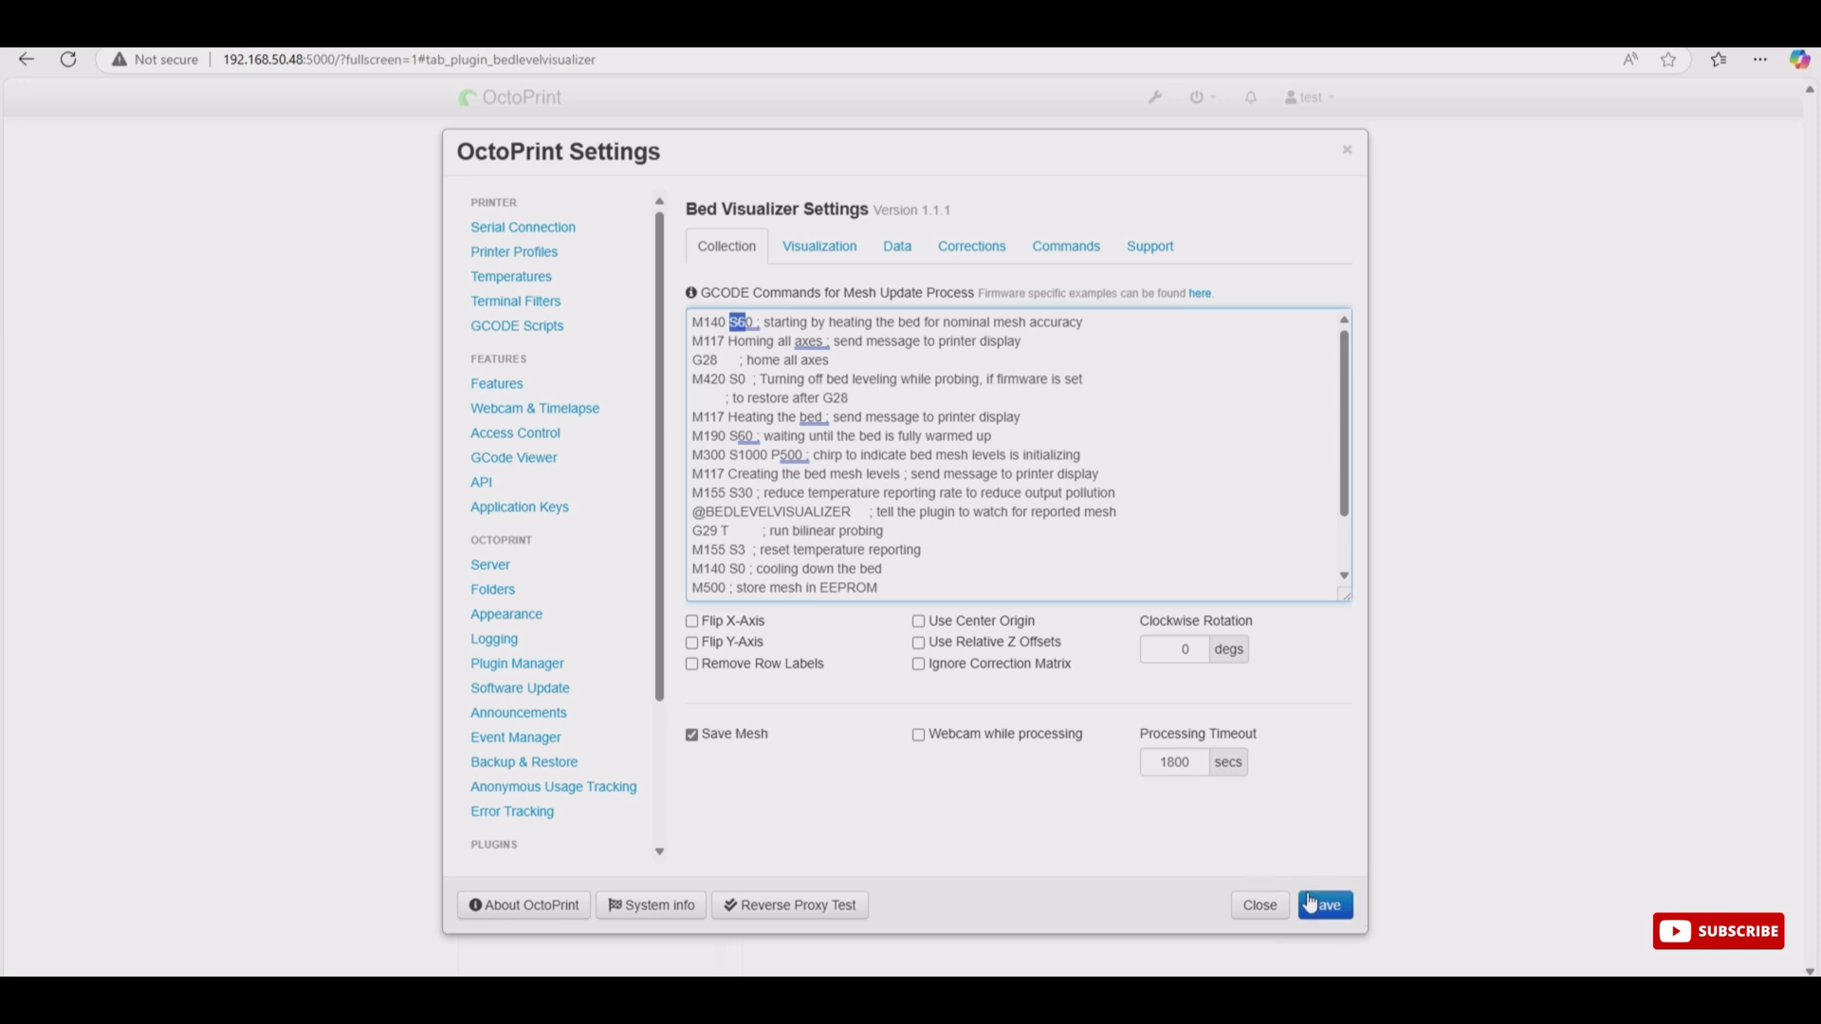
Step: Save the Bed Visualizer settings and connect to the printer with AUTO serial port and baudrate
click(1333, 911)
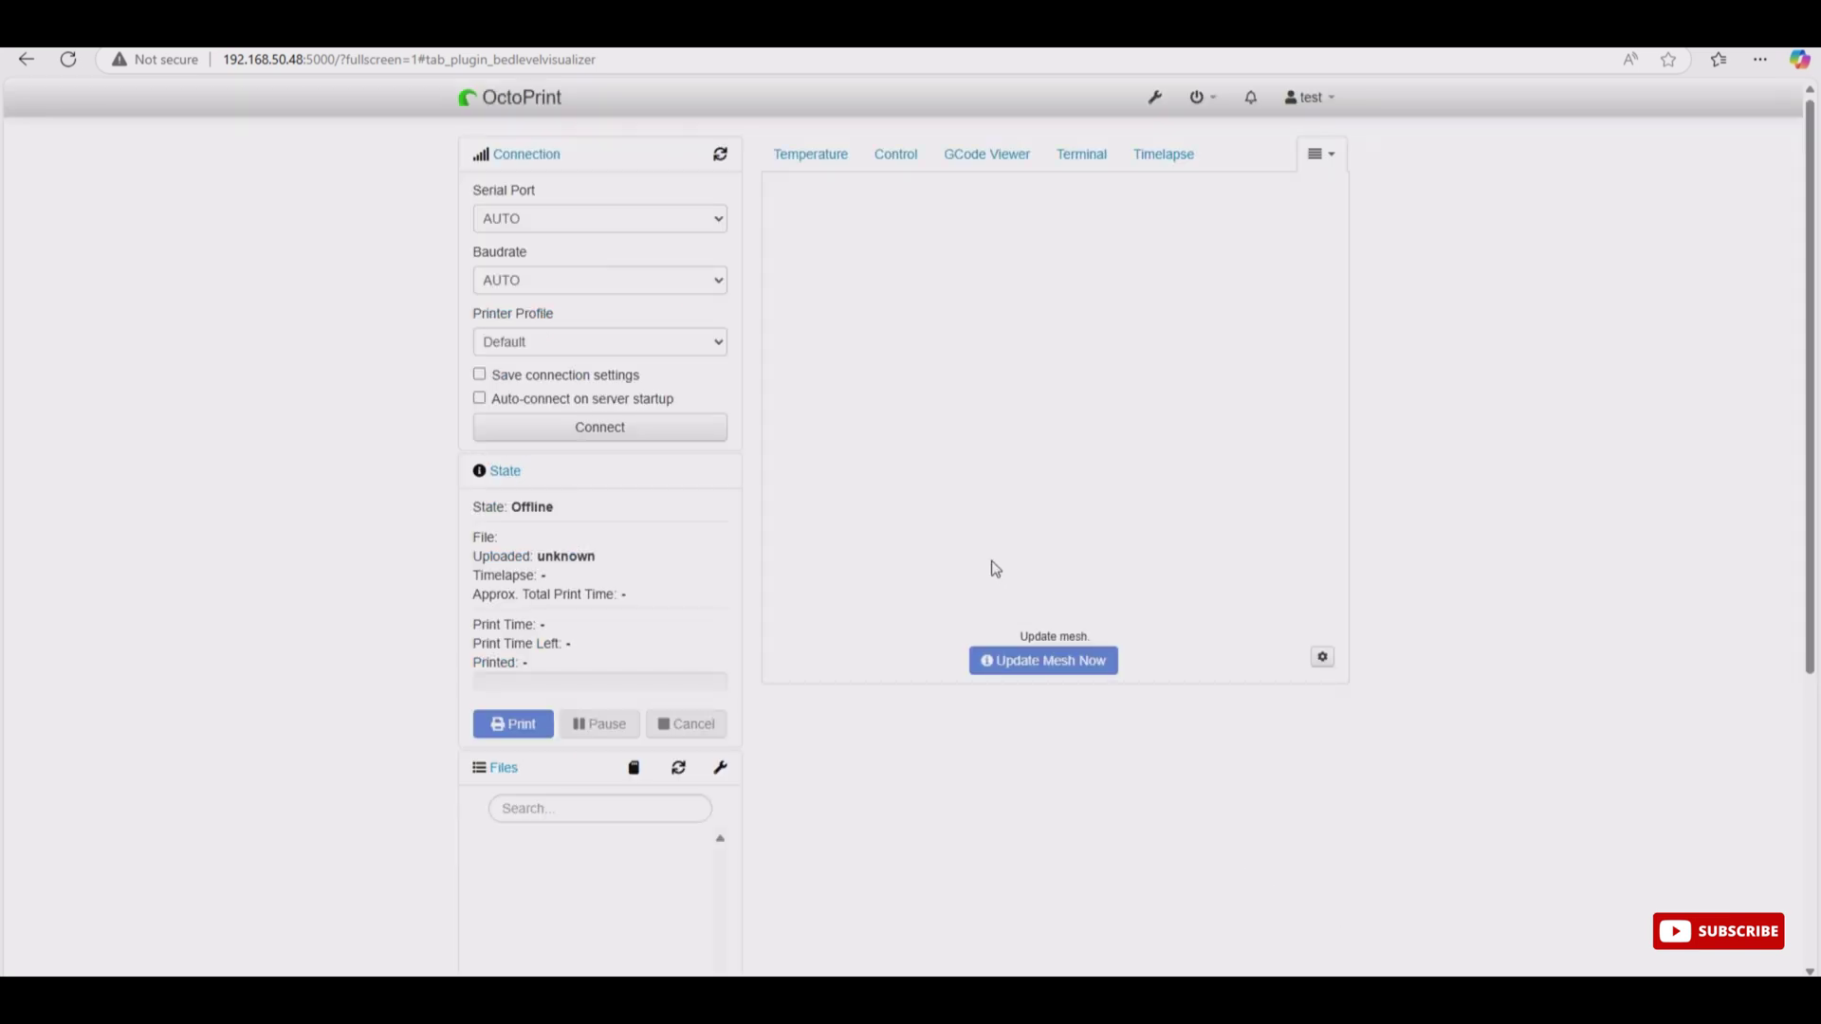
click(630, 438)
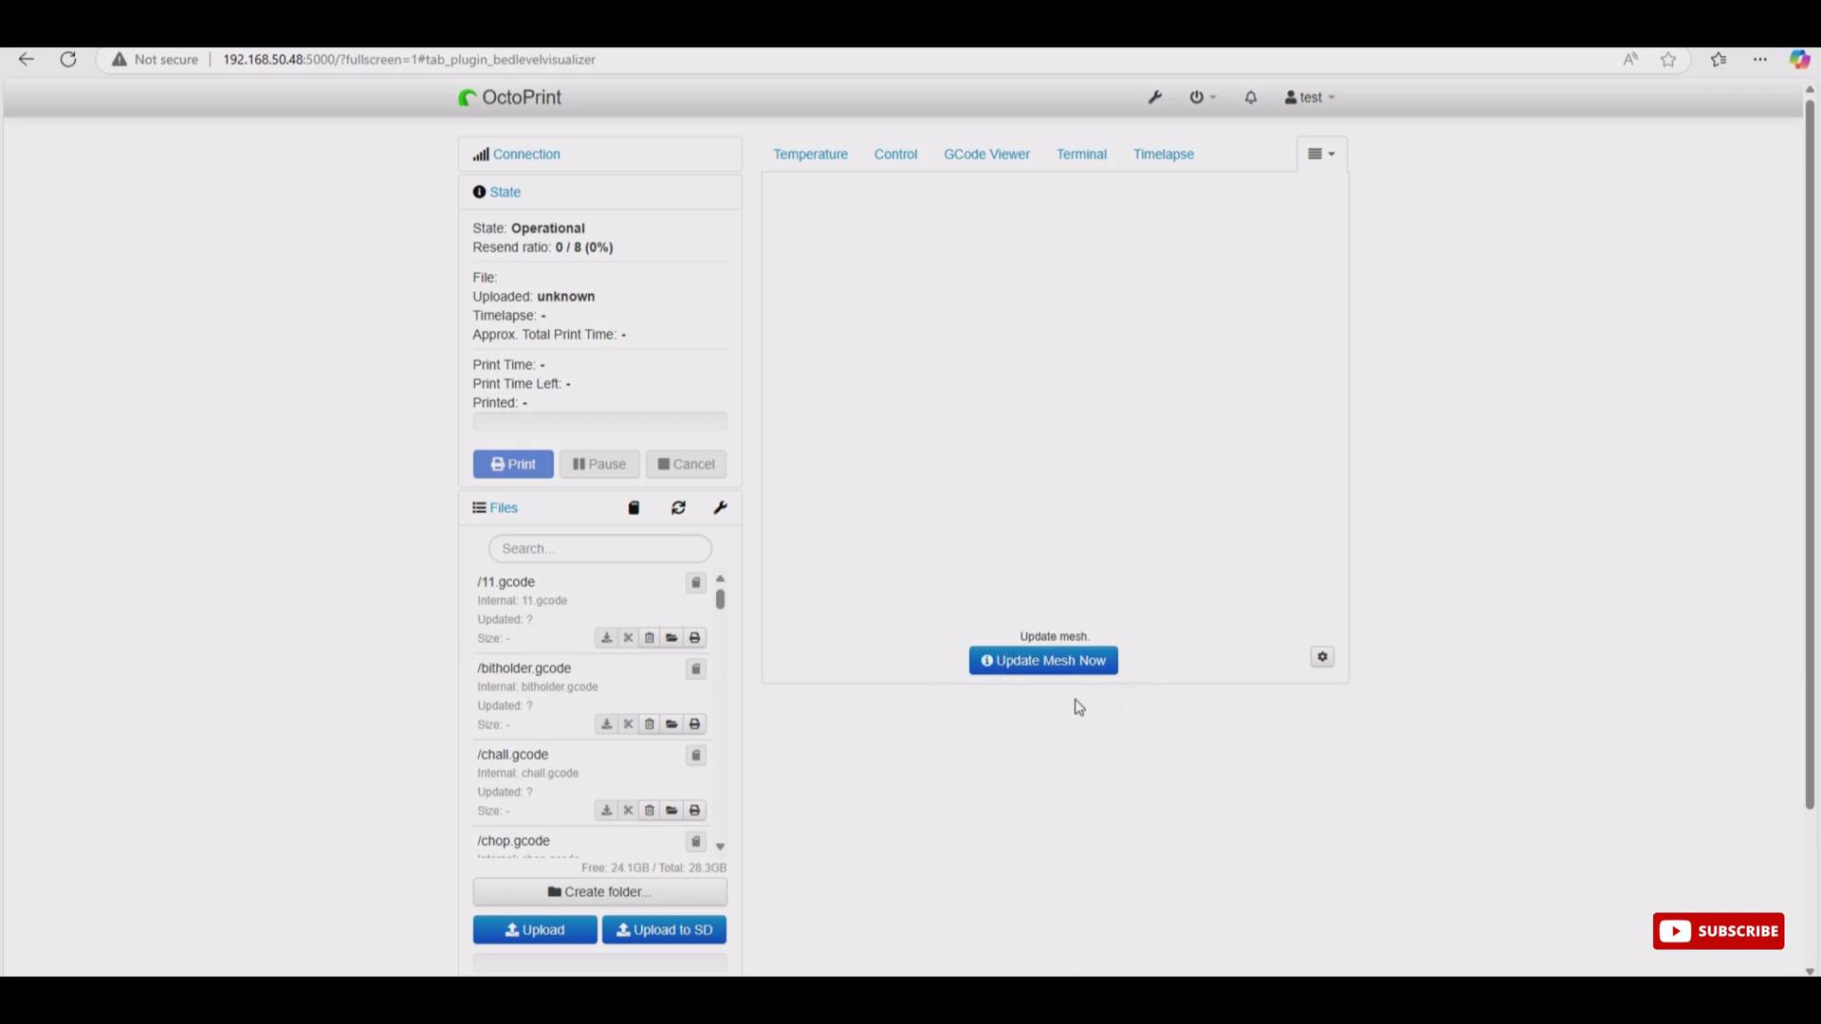
Step: Run the mesh update process in Bed Visualizer to probe the printer bed
click(1057, 667)
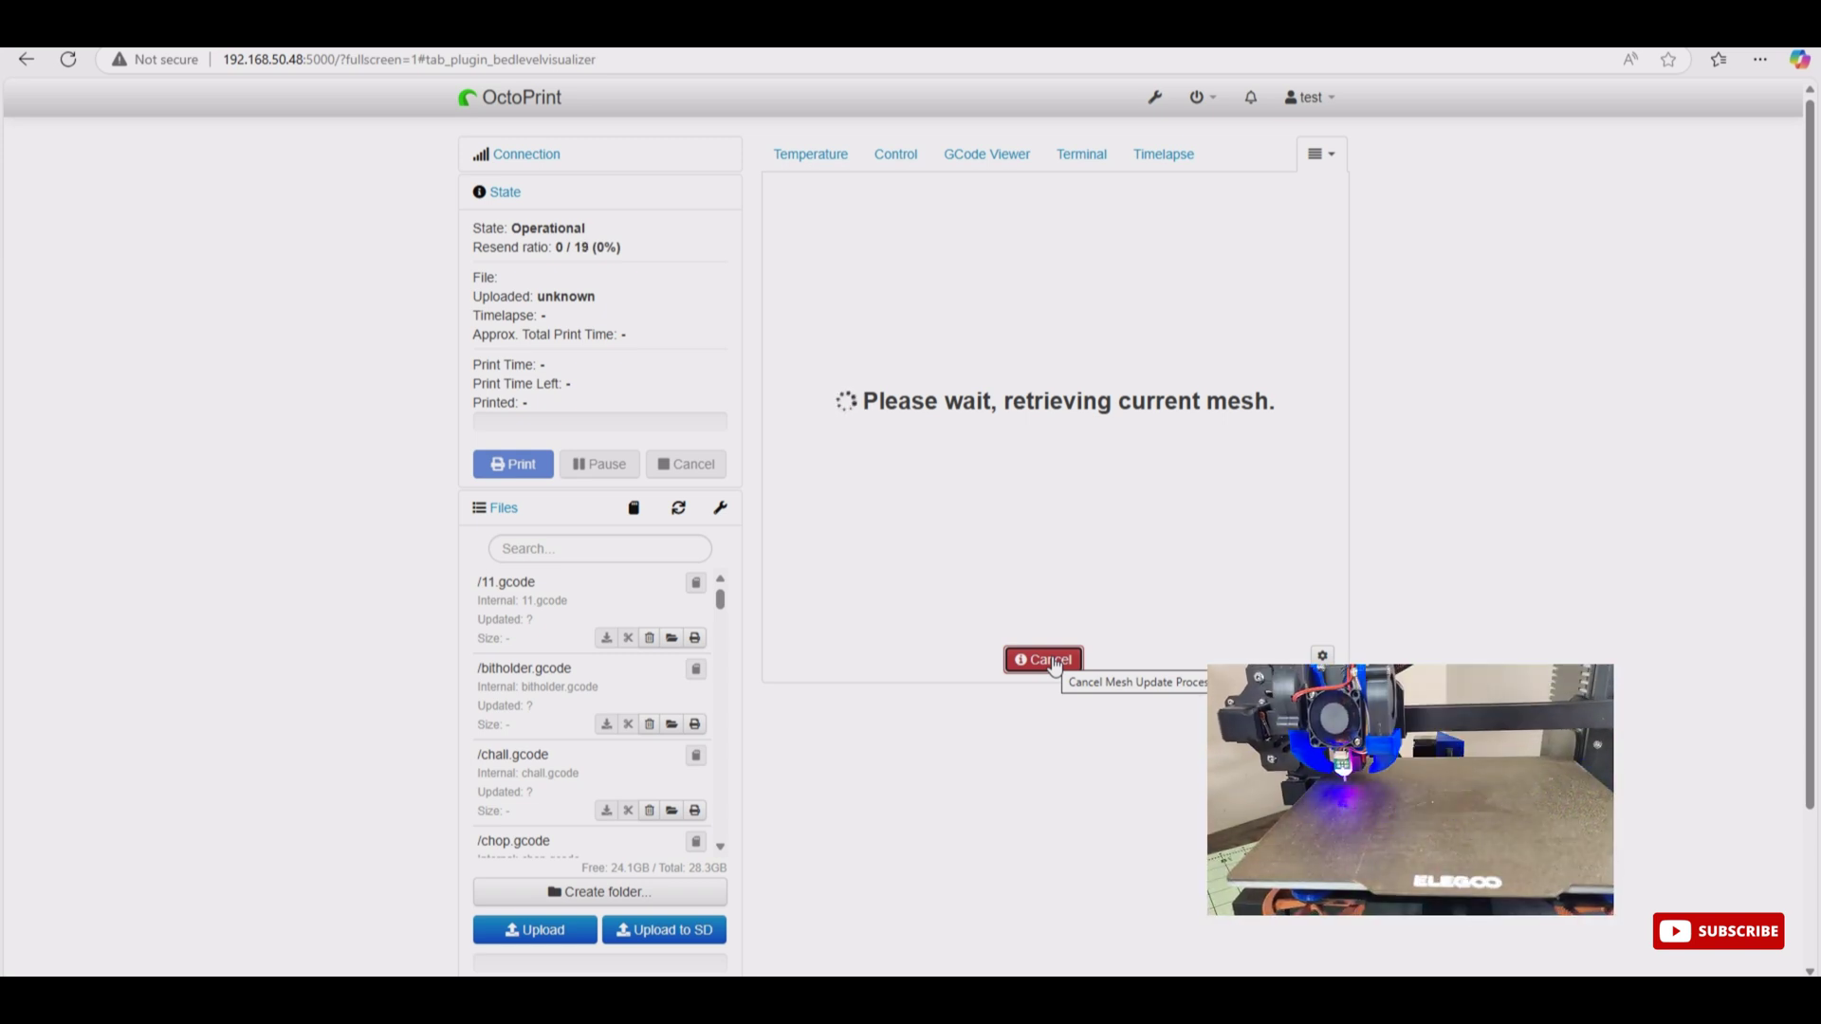
click(1053, 661)
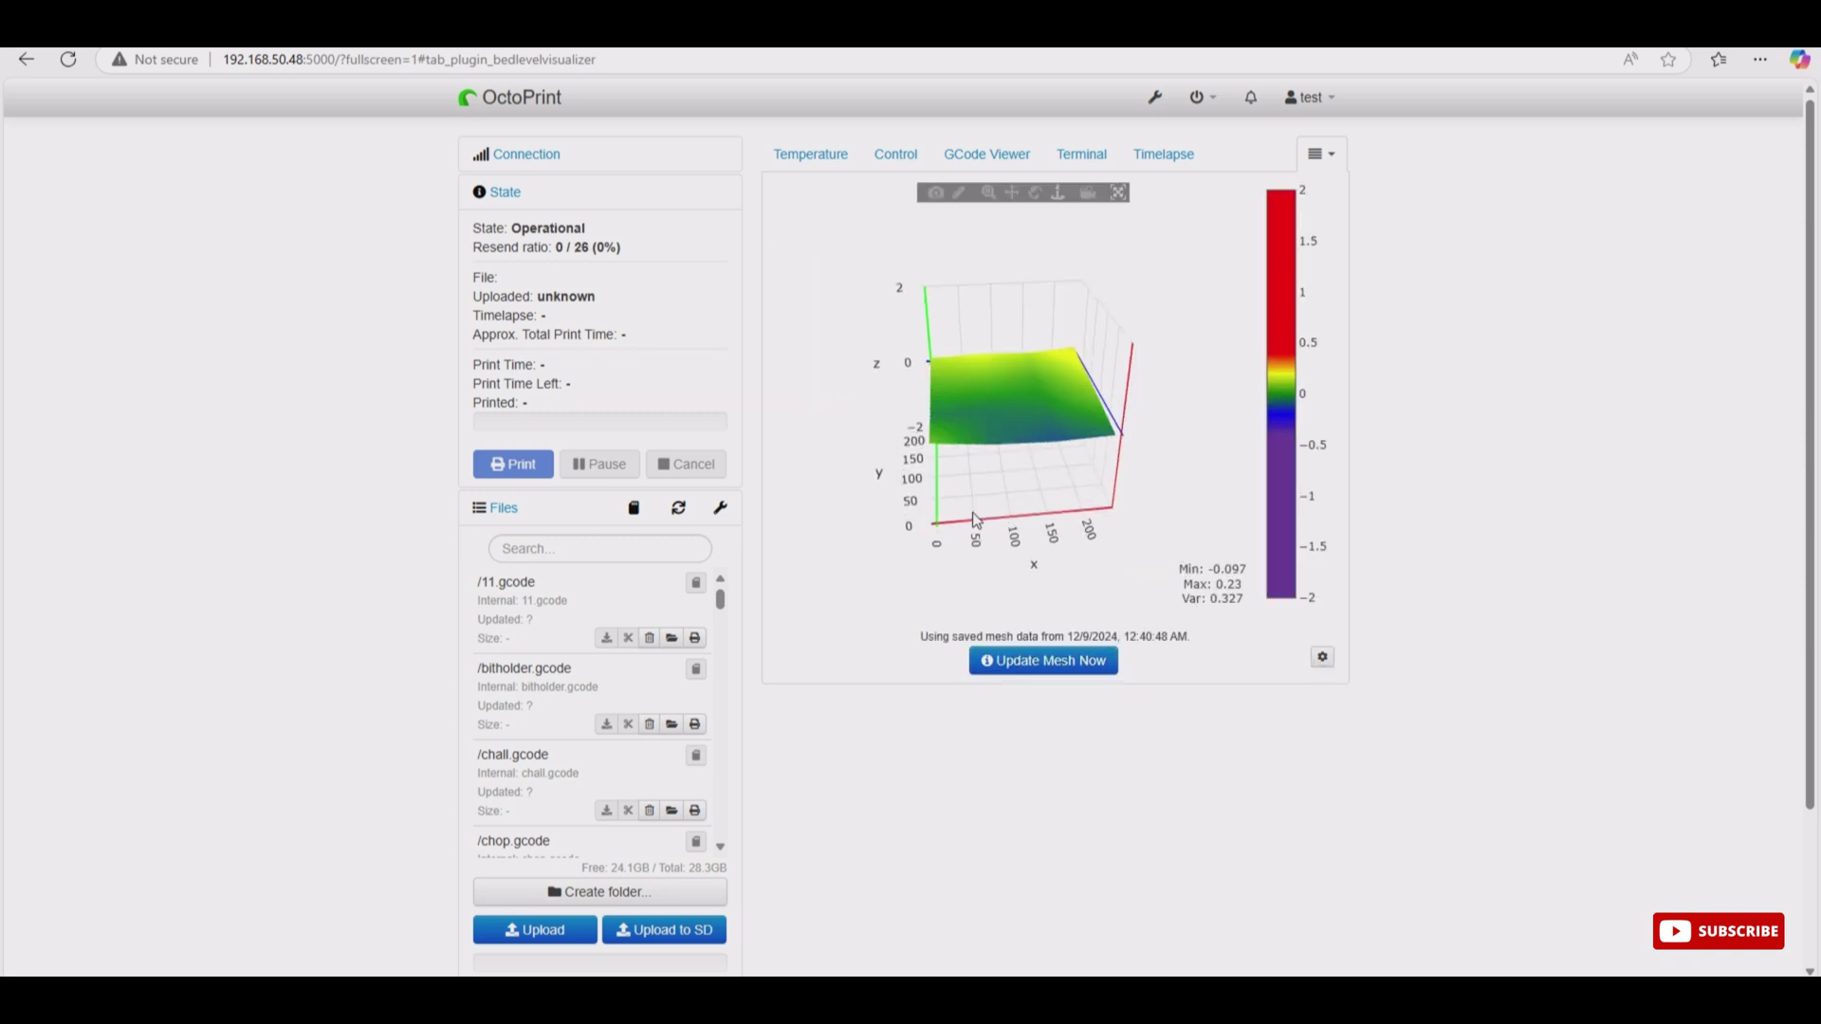
Step: Inspect the height readings at the corners and along the front edge of the 3D bed mesh plot
mouse_move(952, 445)
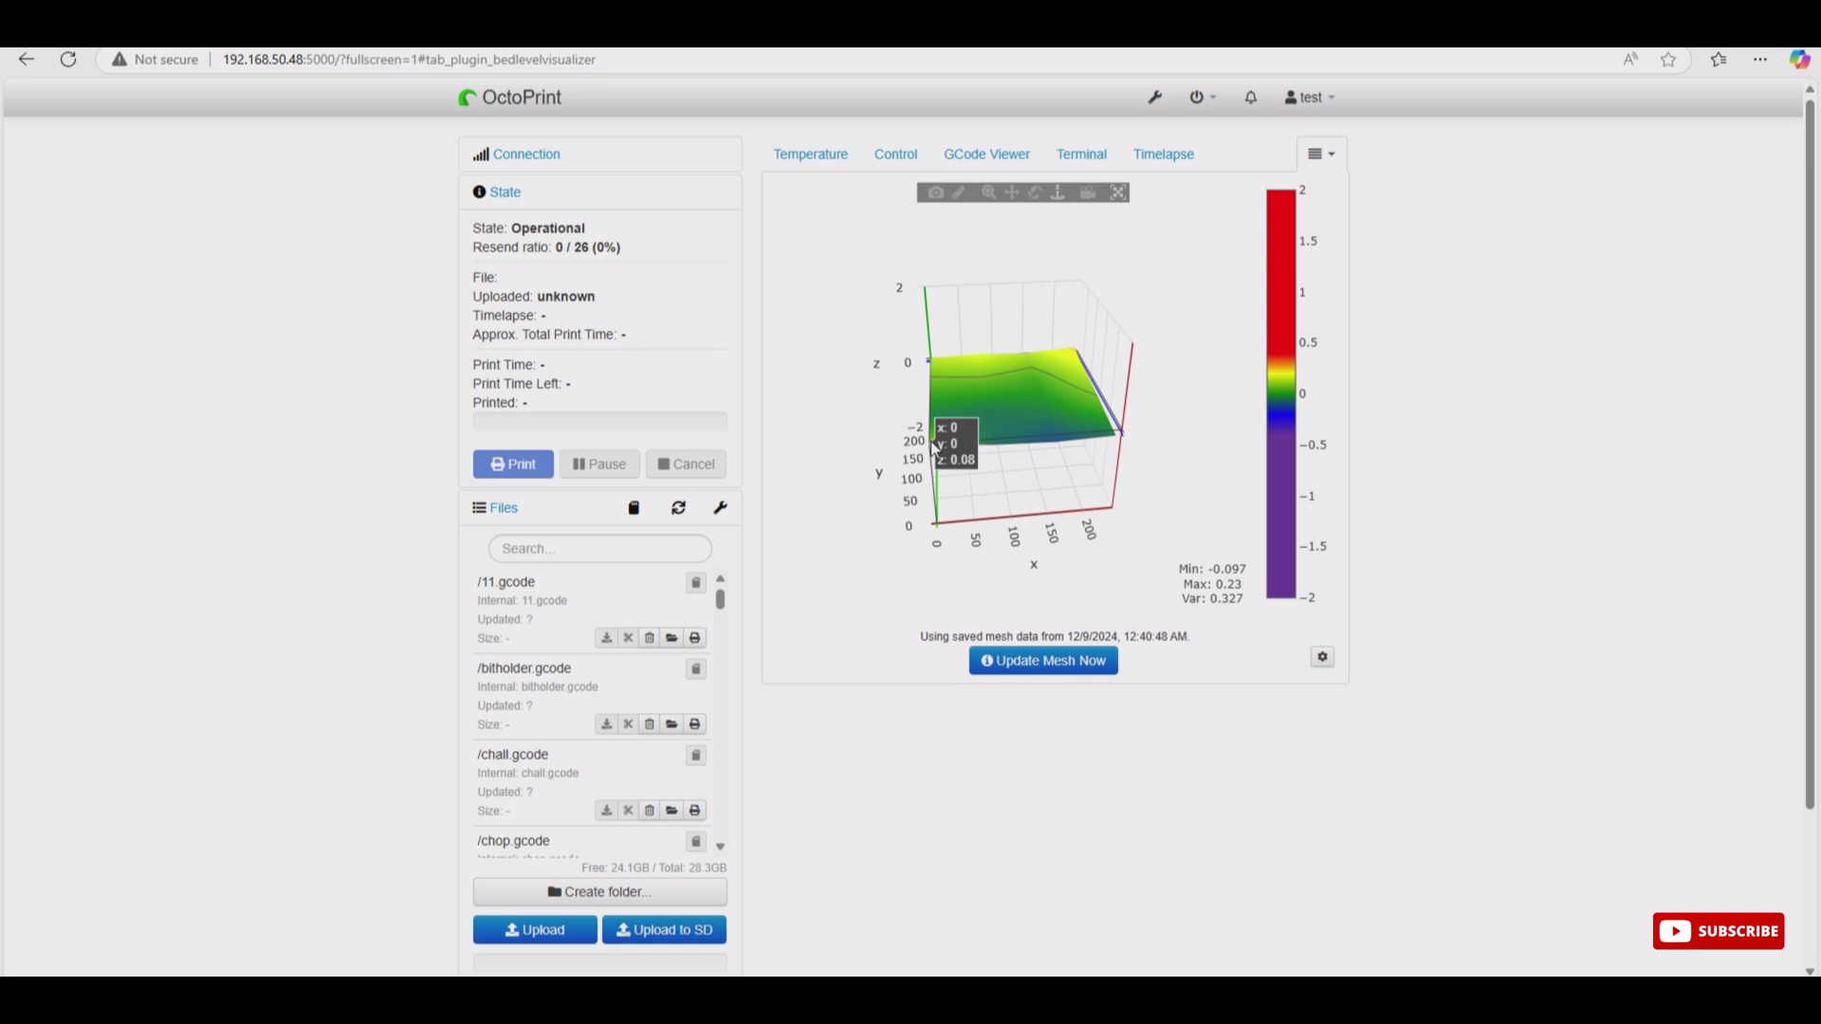
scroll(1004, 476, up, 3)
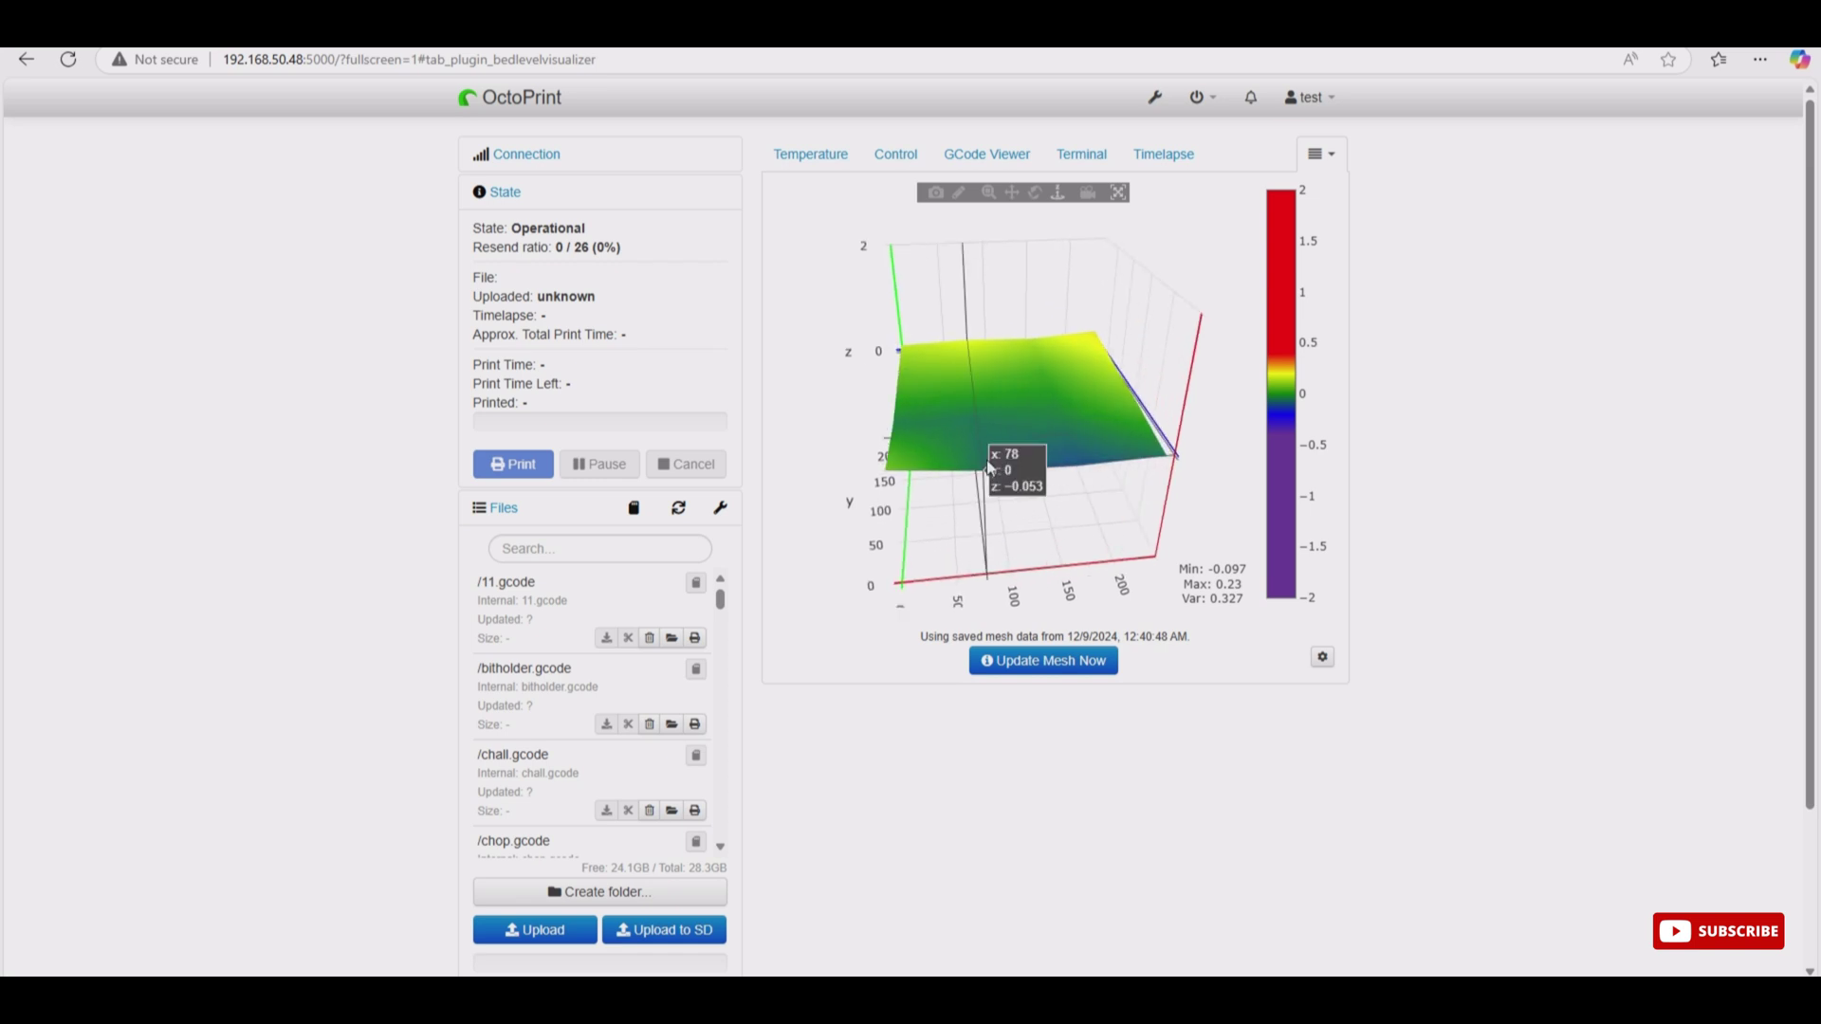
mouse_move(1071, 472)
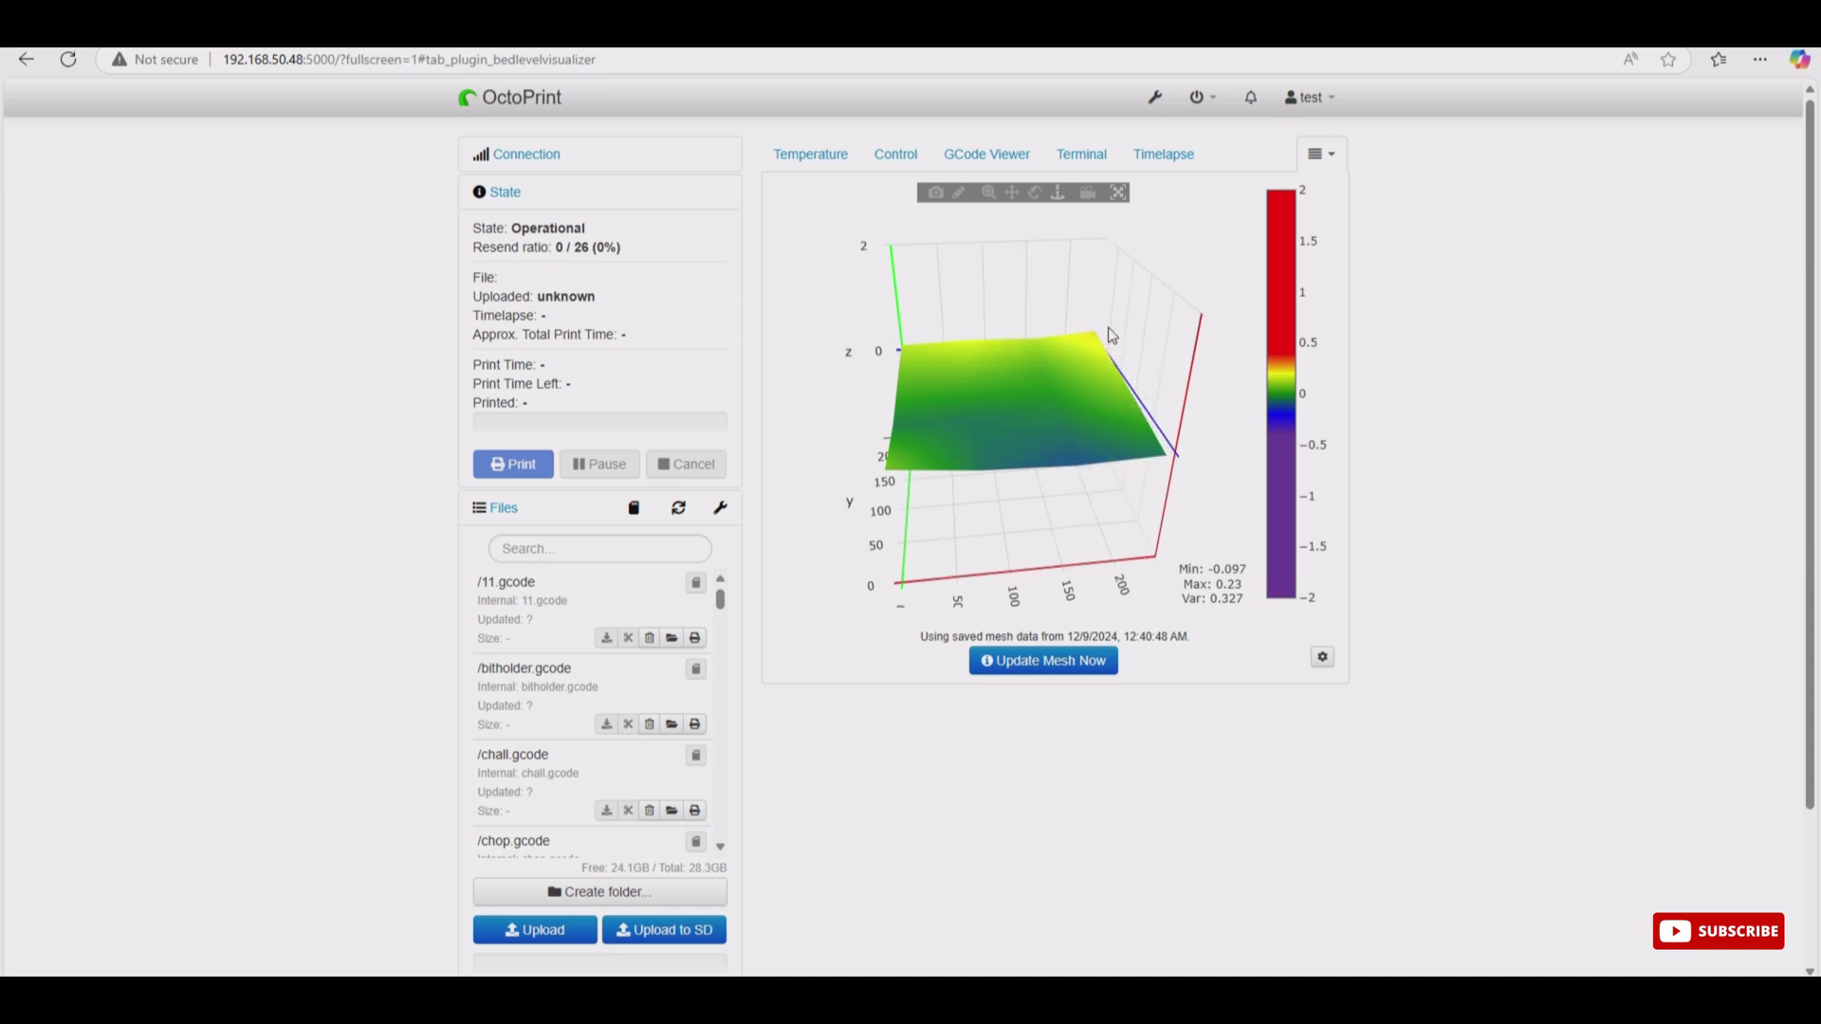
mouse_move(1095, 349)
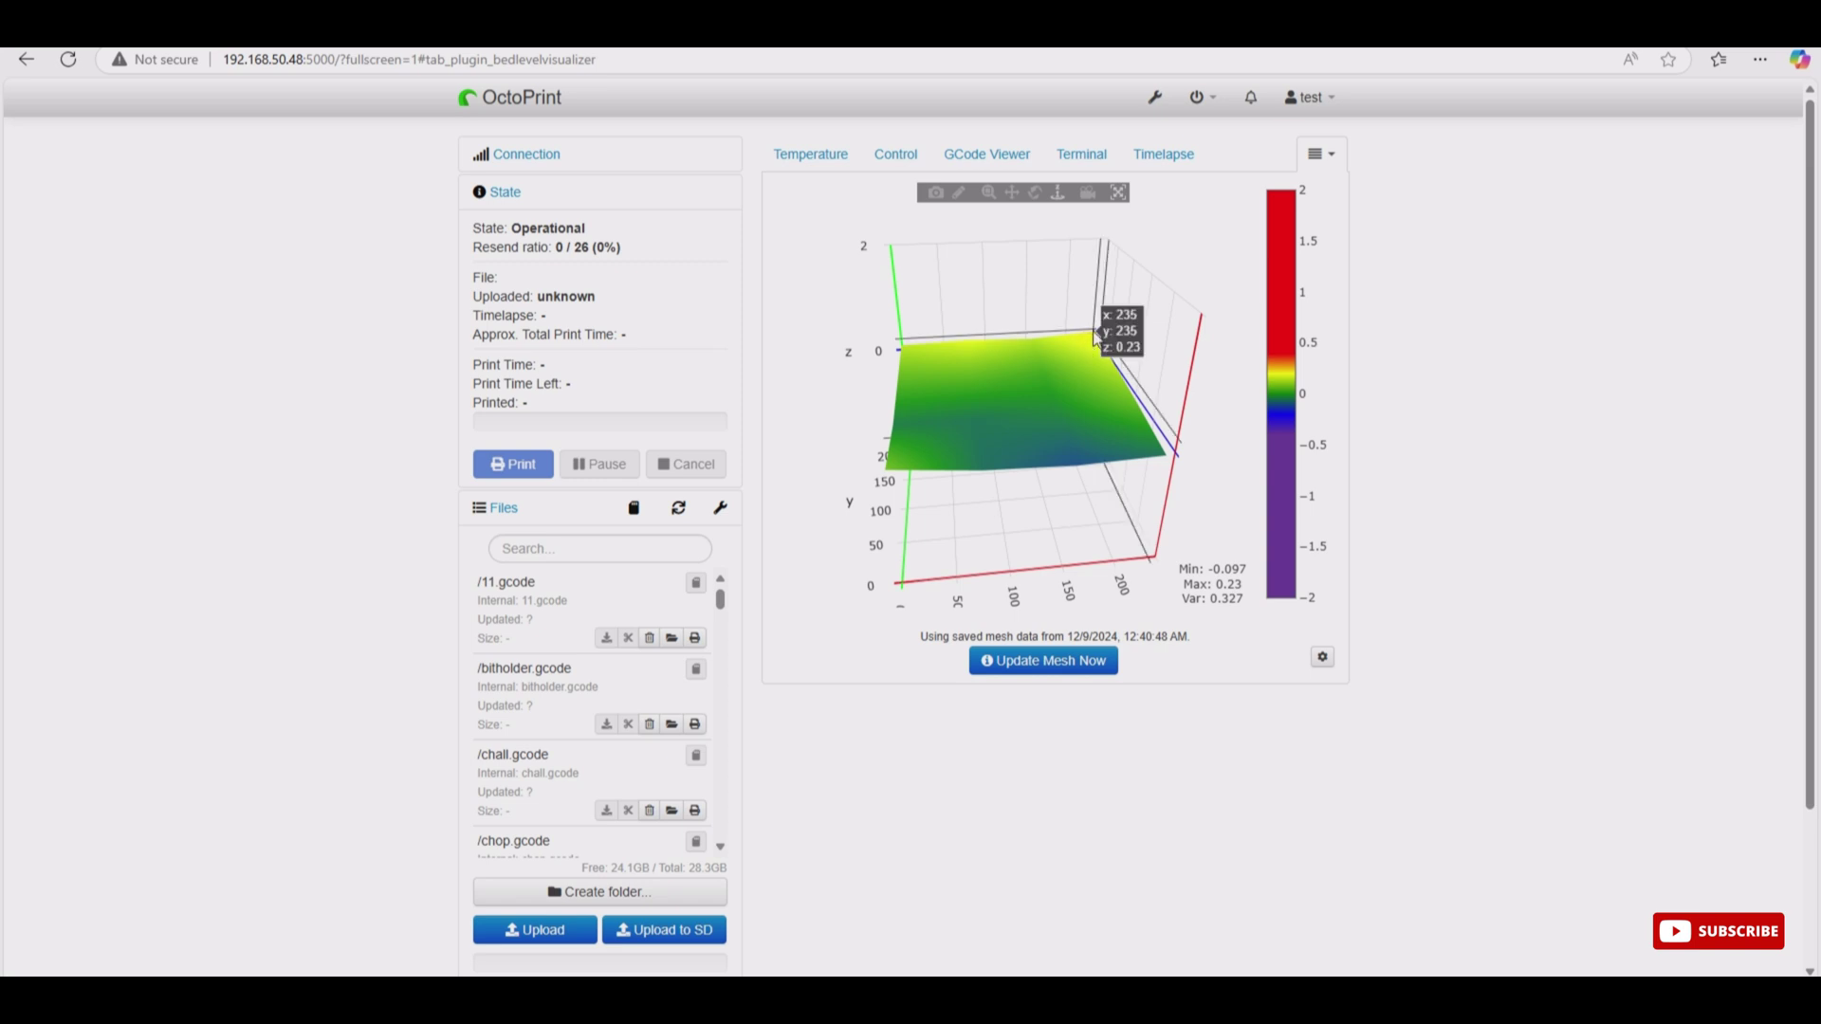
mouse_move(1163, 460)
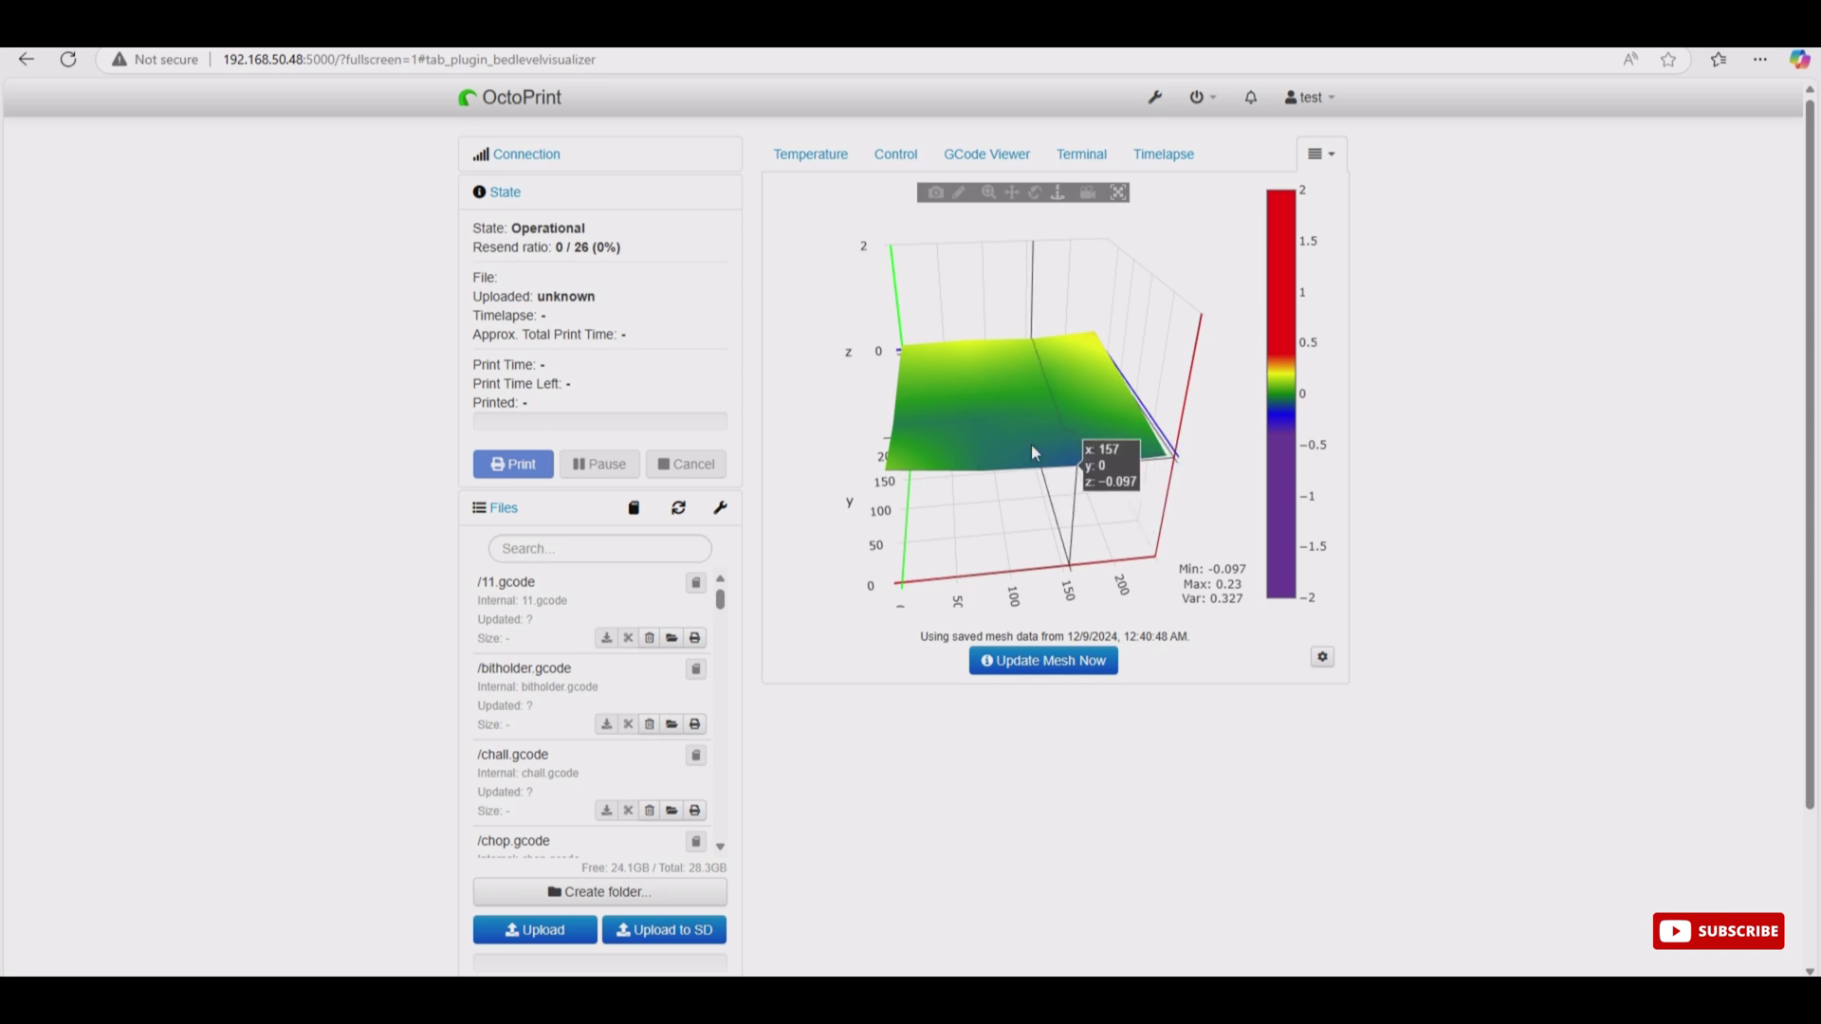
Step: Examine the height readings across the middle and back of the bed mesh and compare them with the color scale
mouse_move(913, 360)
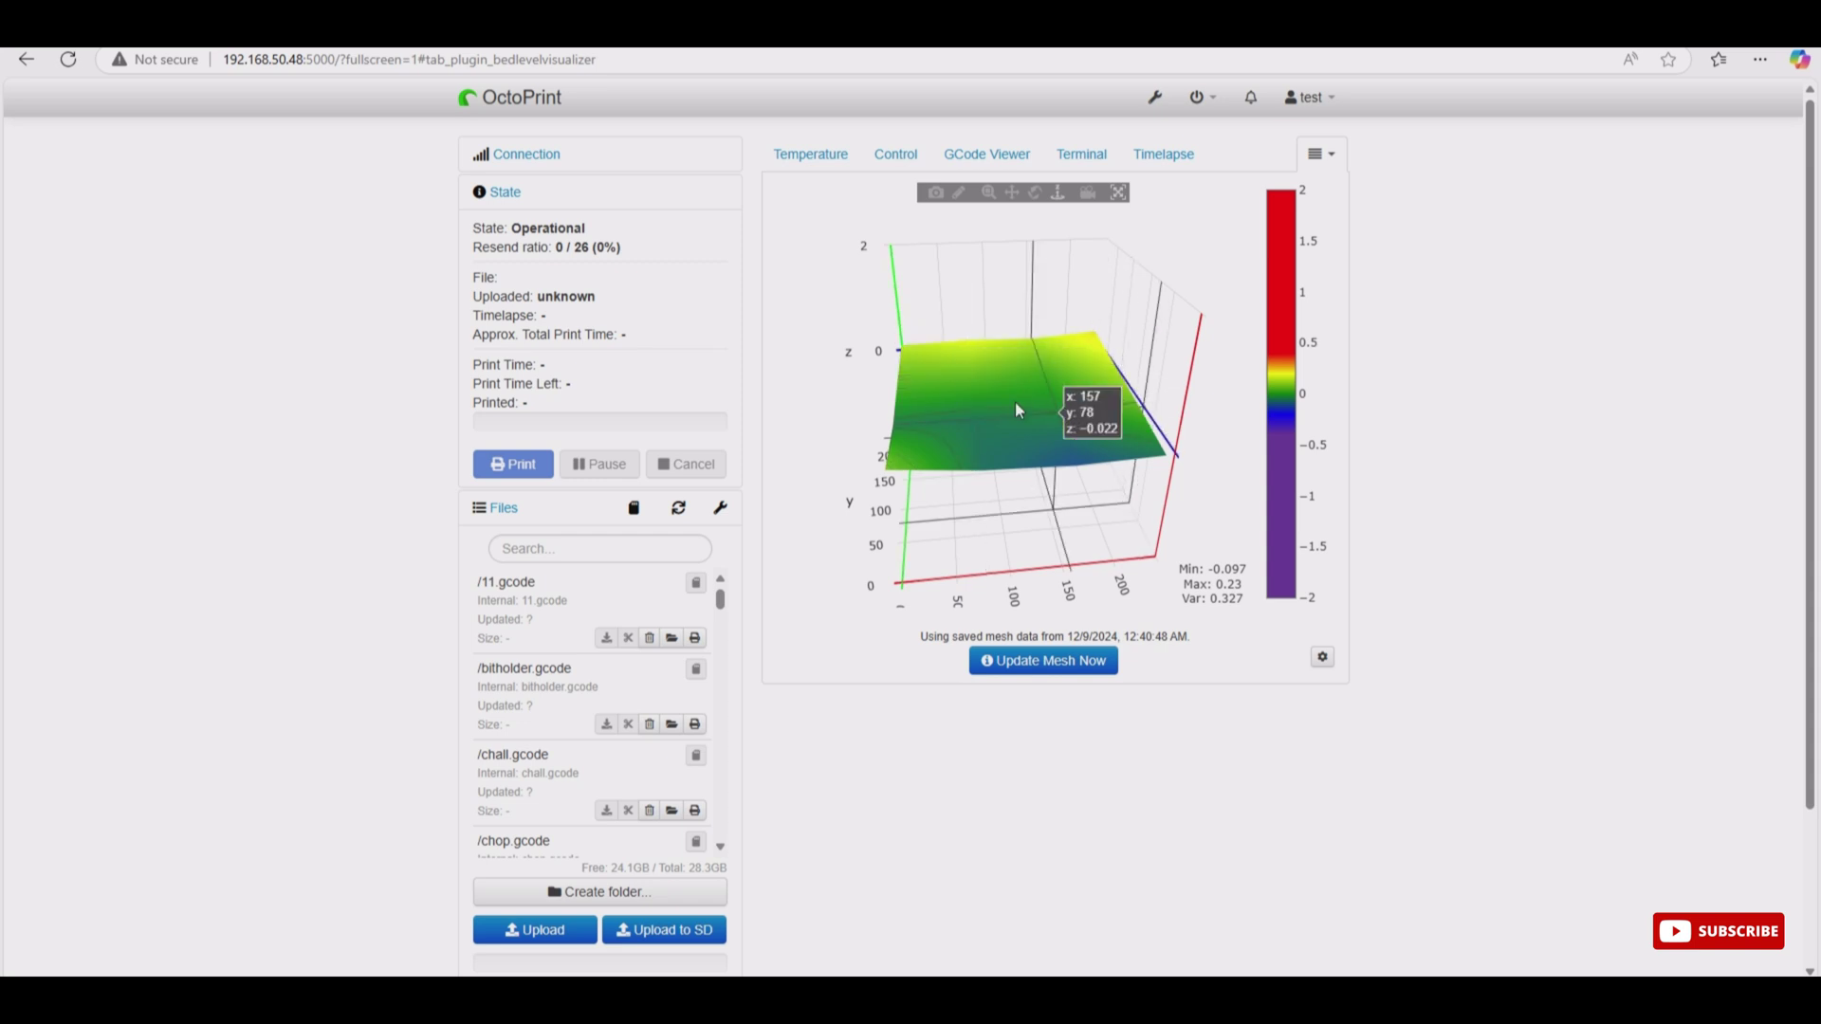
mouse_move(1072, 408)
mouse_move(1062, 377)
mouse_move(928, 408)
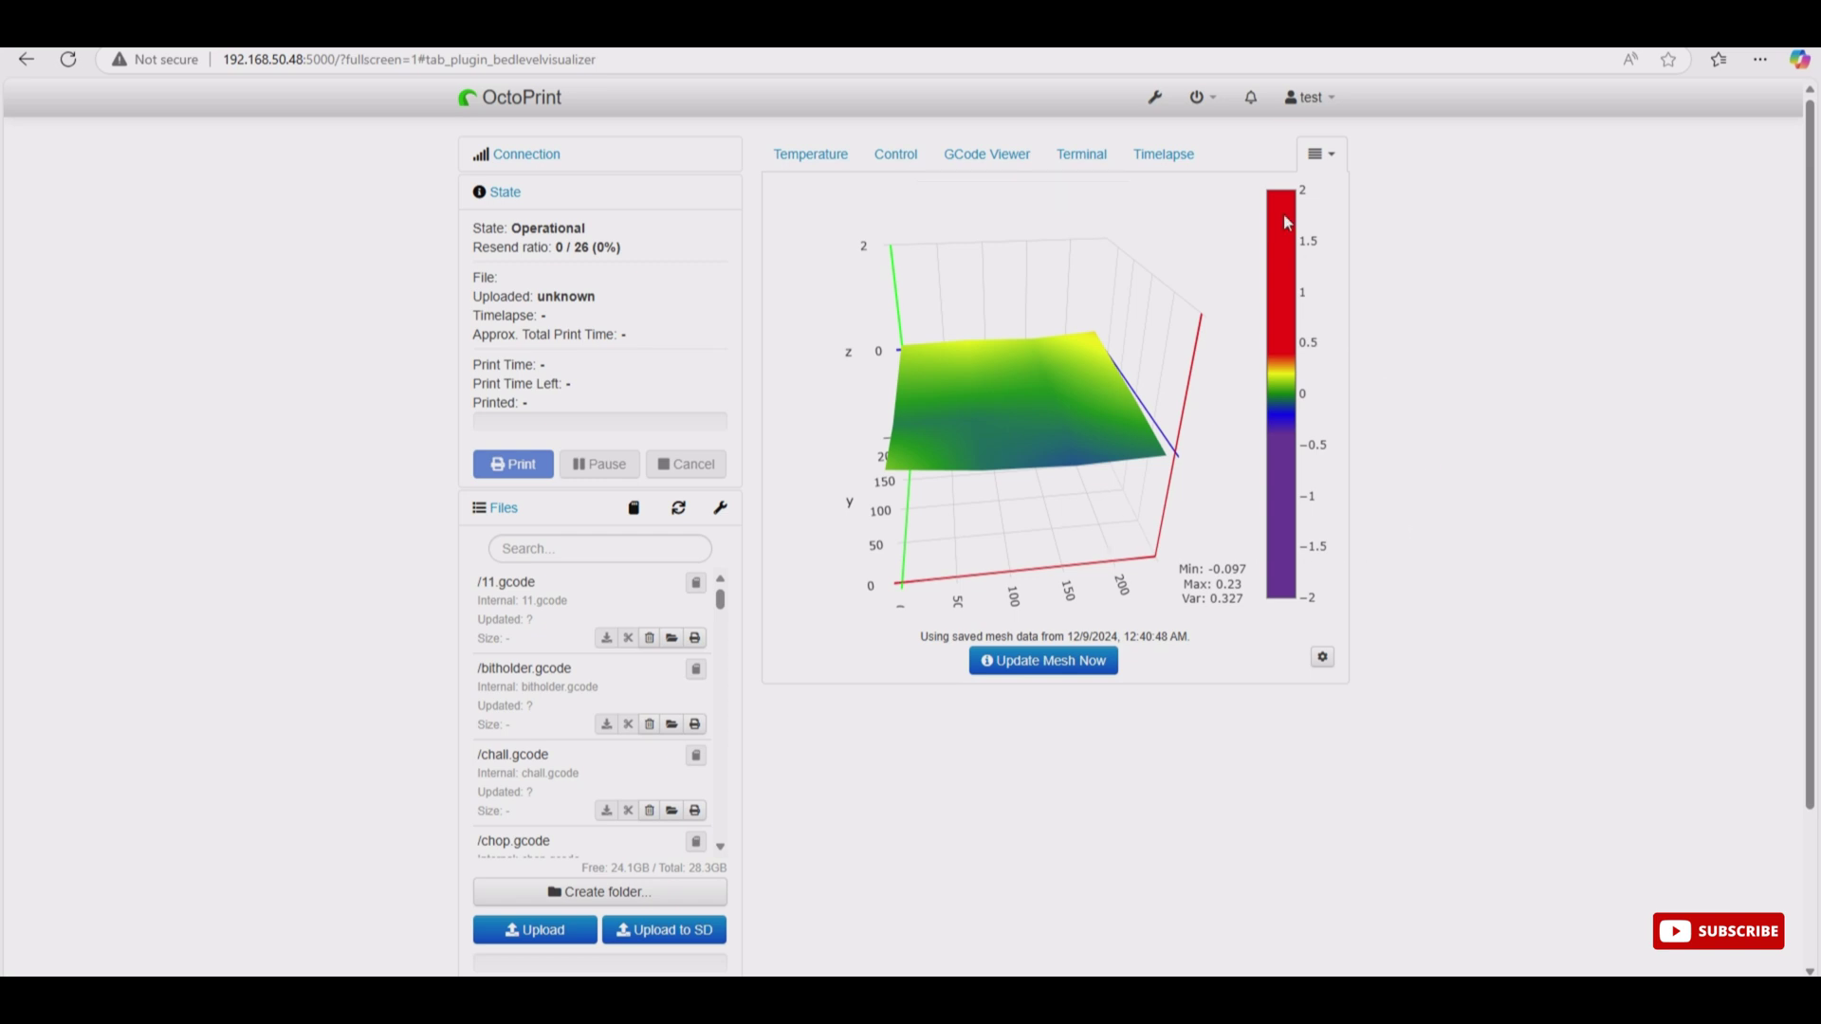
mouse_move(1231, 294)
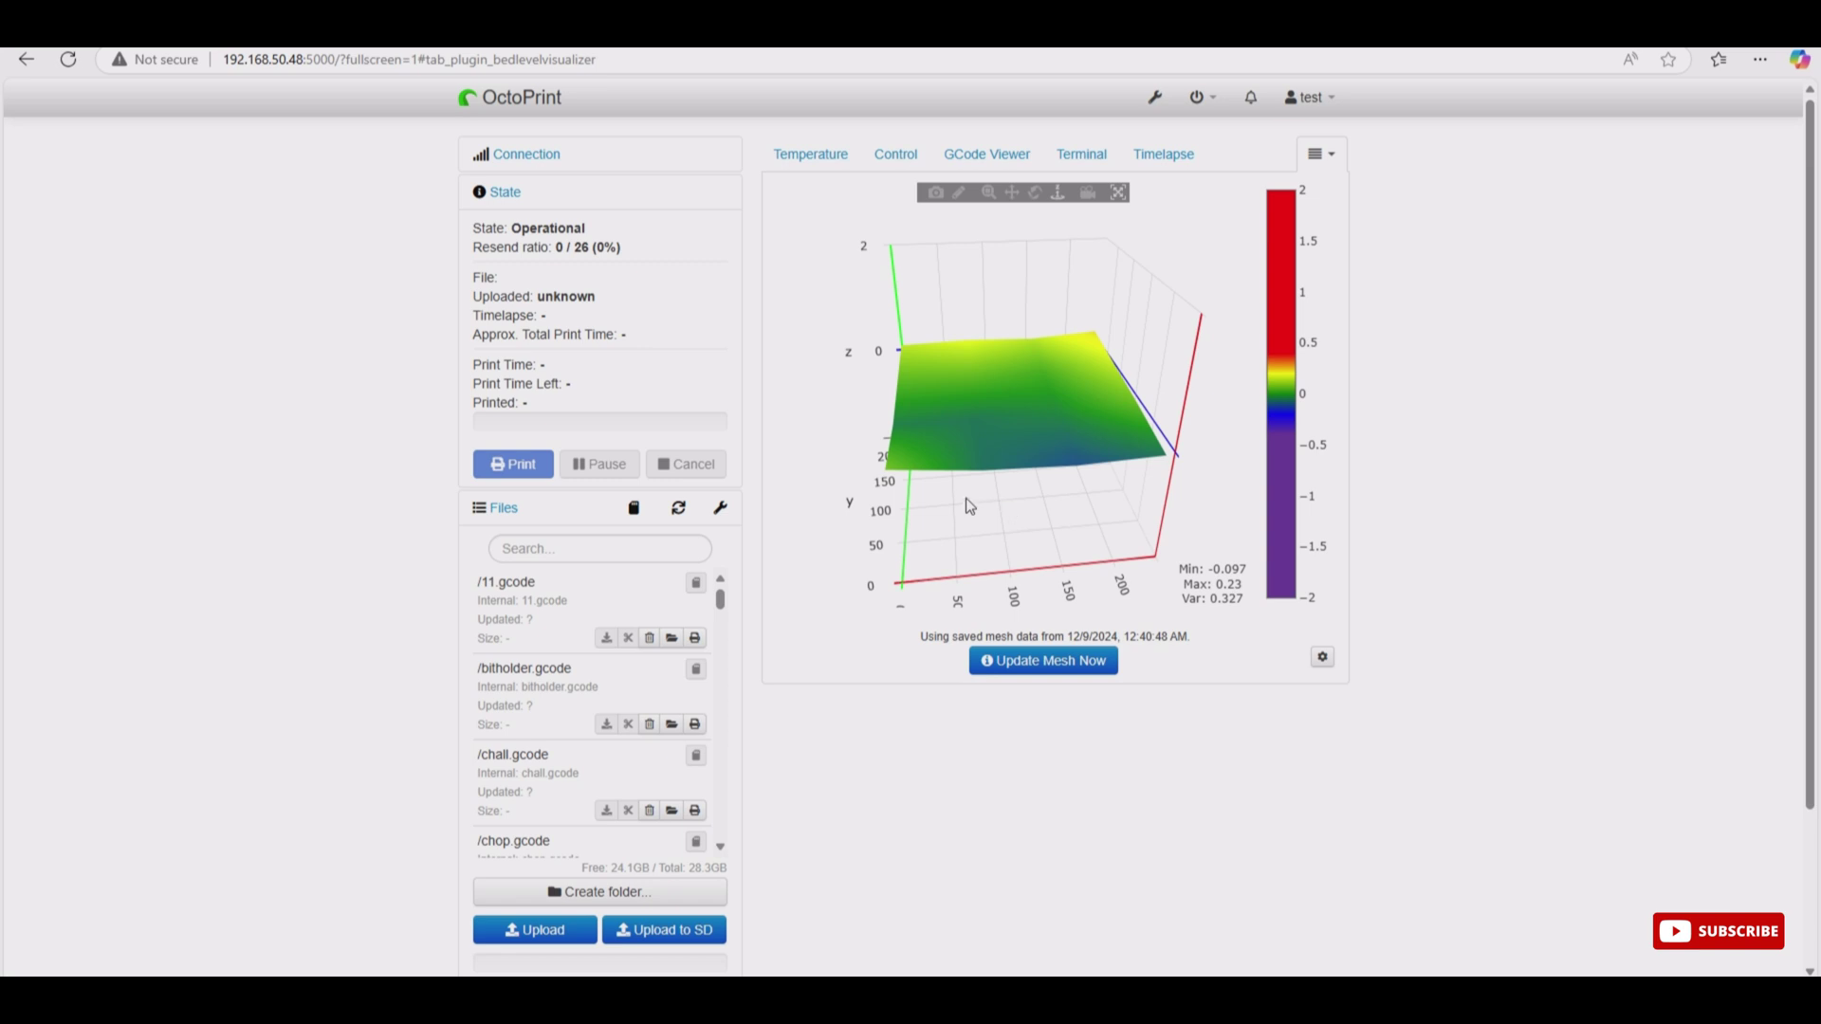
Step: Look over the Temperature, GCode Viewer and Control pages of the printer interface
click(826, 168)
click(936, 157)
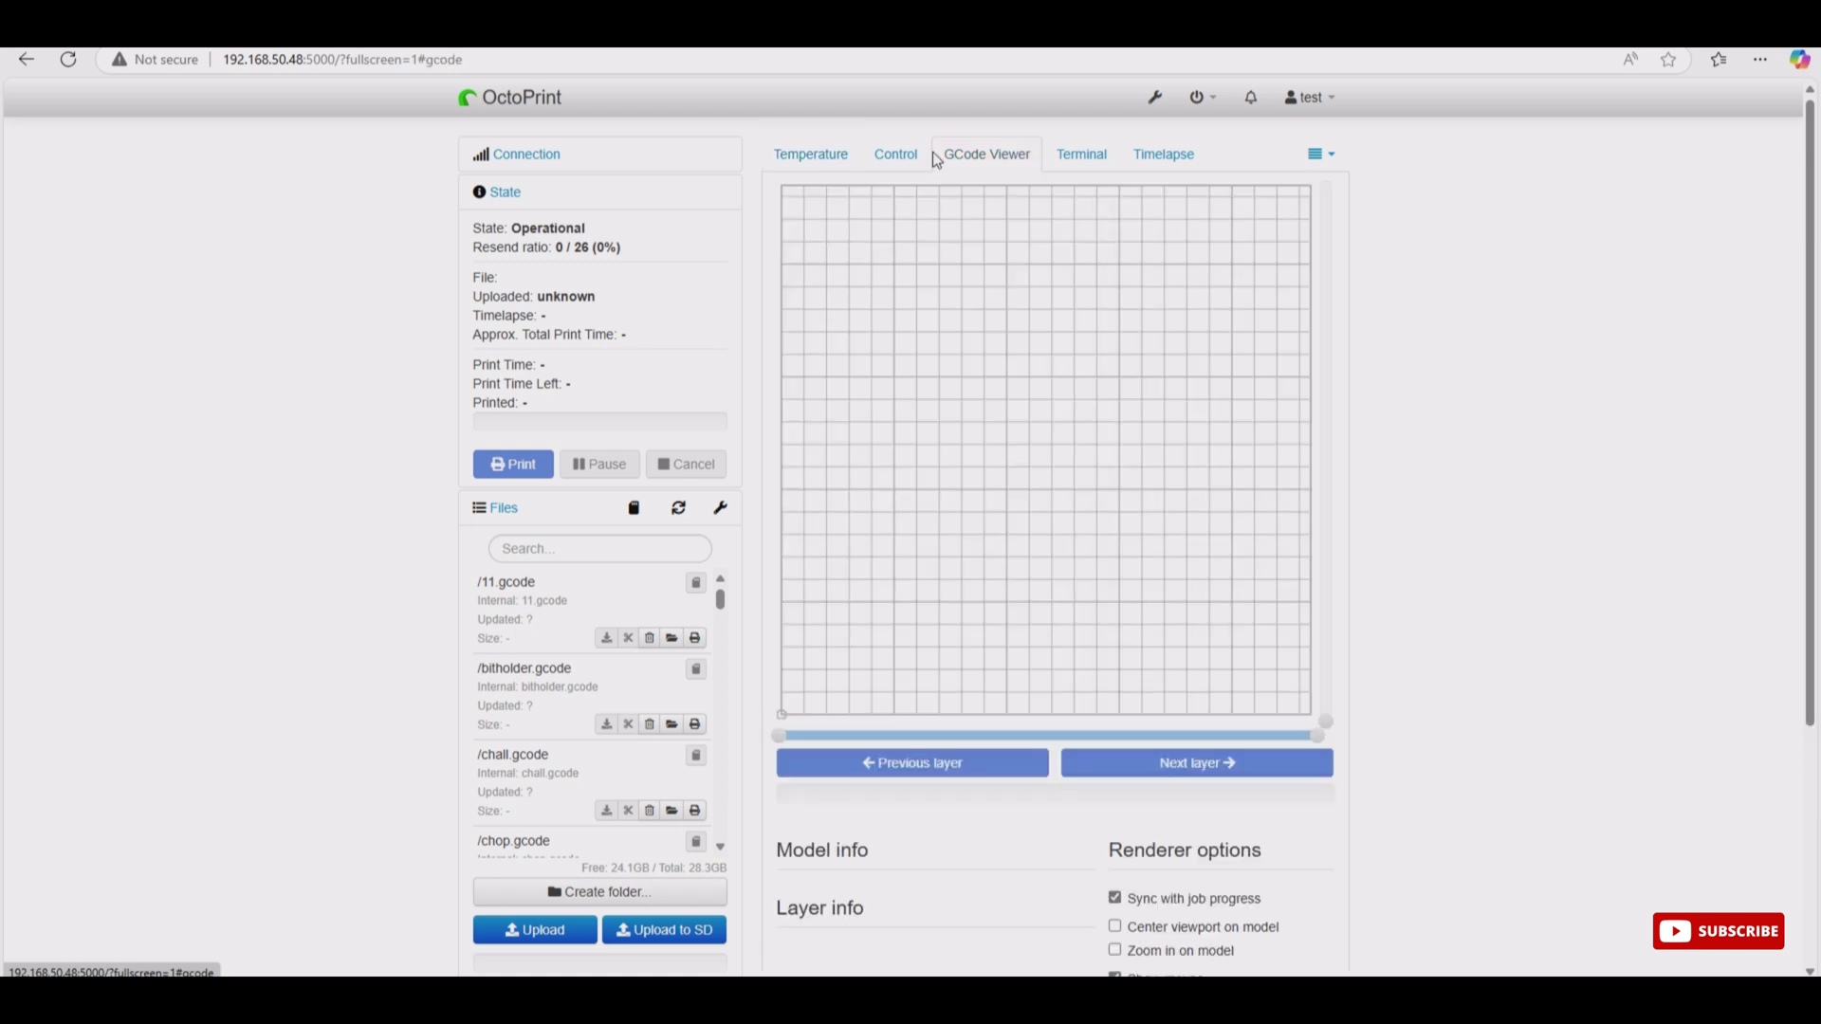
click(897, 155)
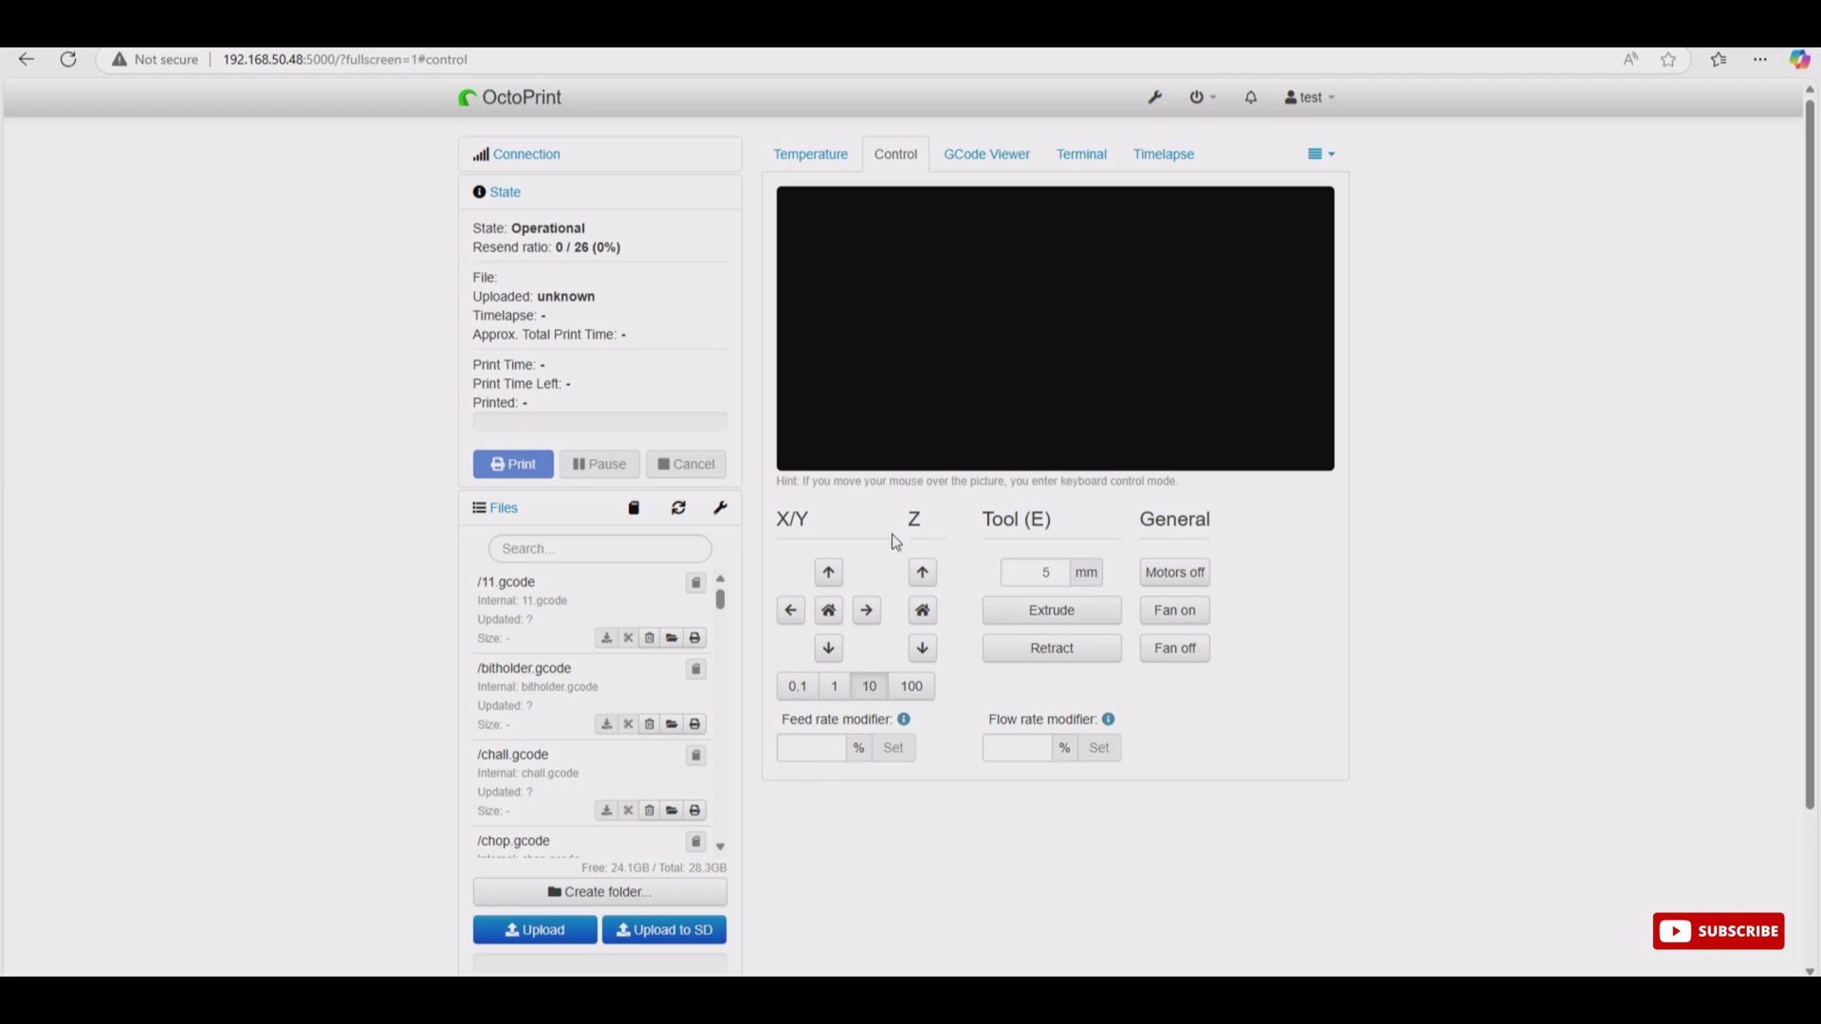
Step: Open the list of installable plugins from the Plugin Manager settings, reauthenticating with the account password
click(1154, 98)
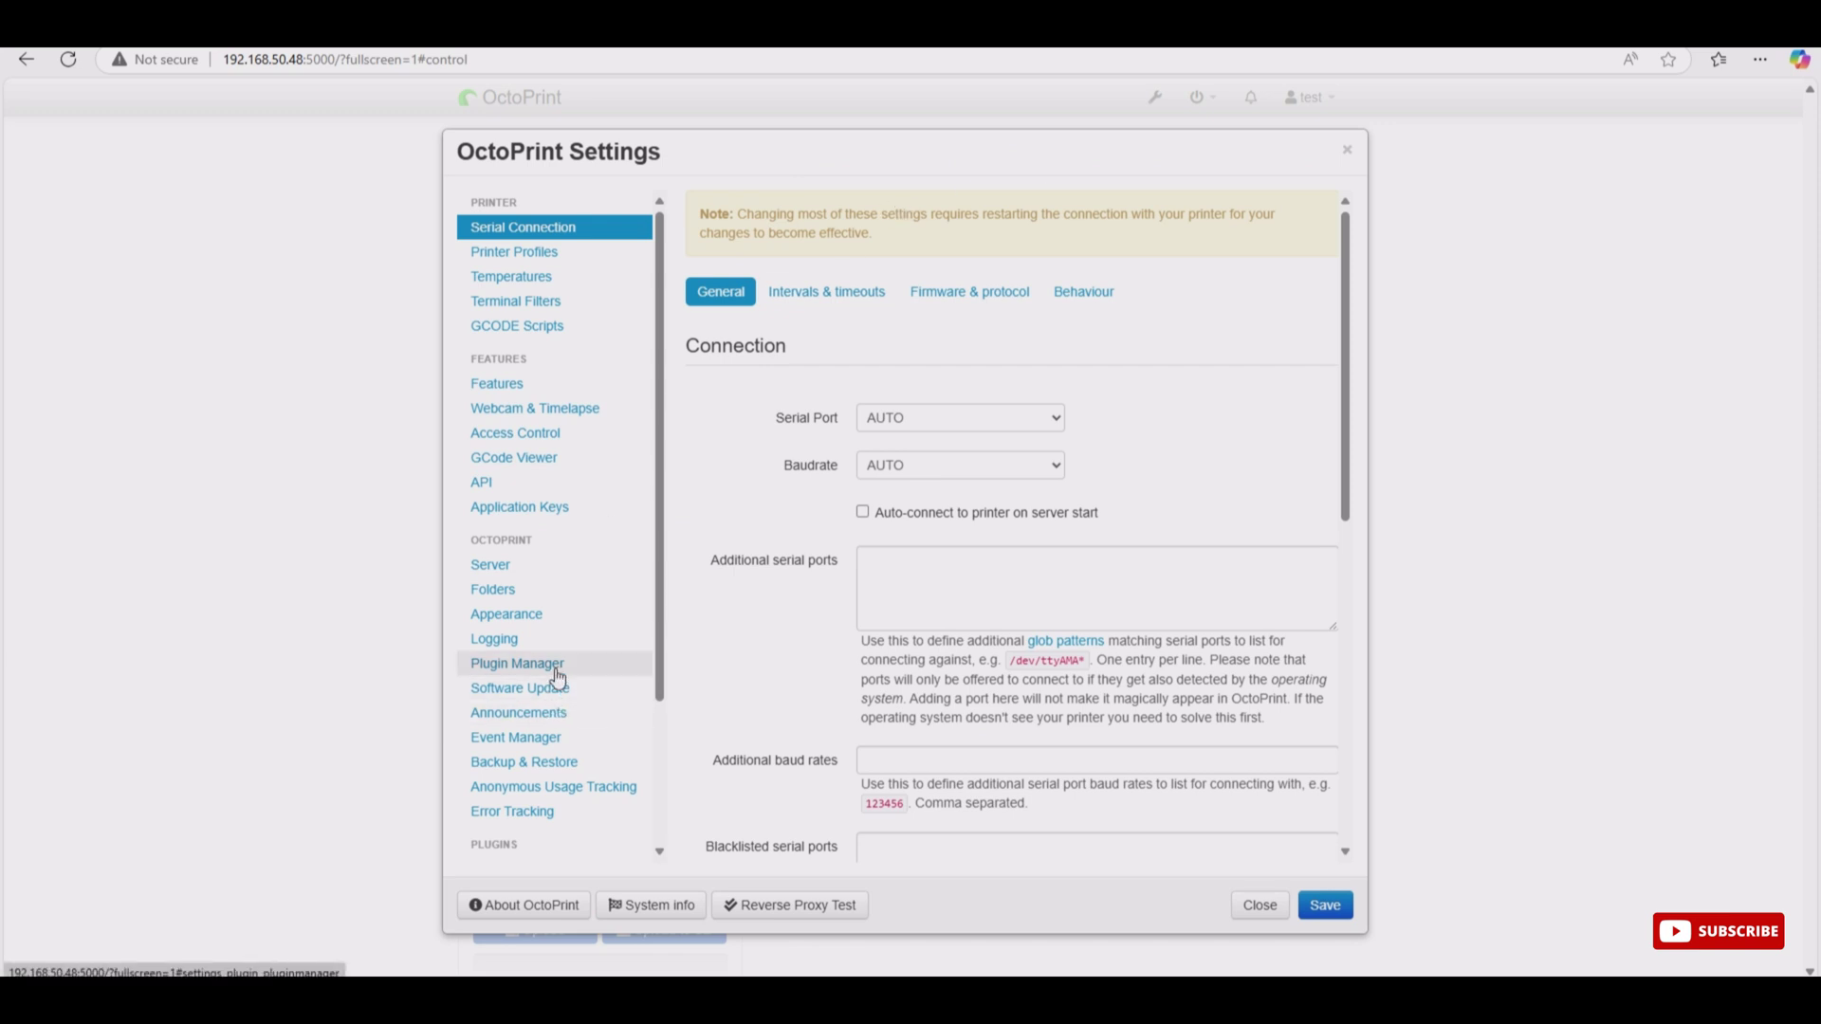
click(556, 669)
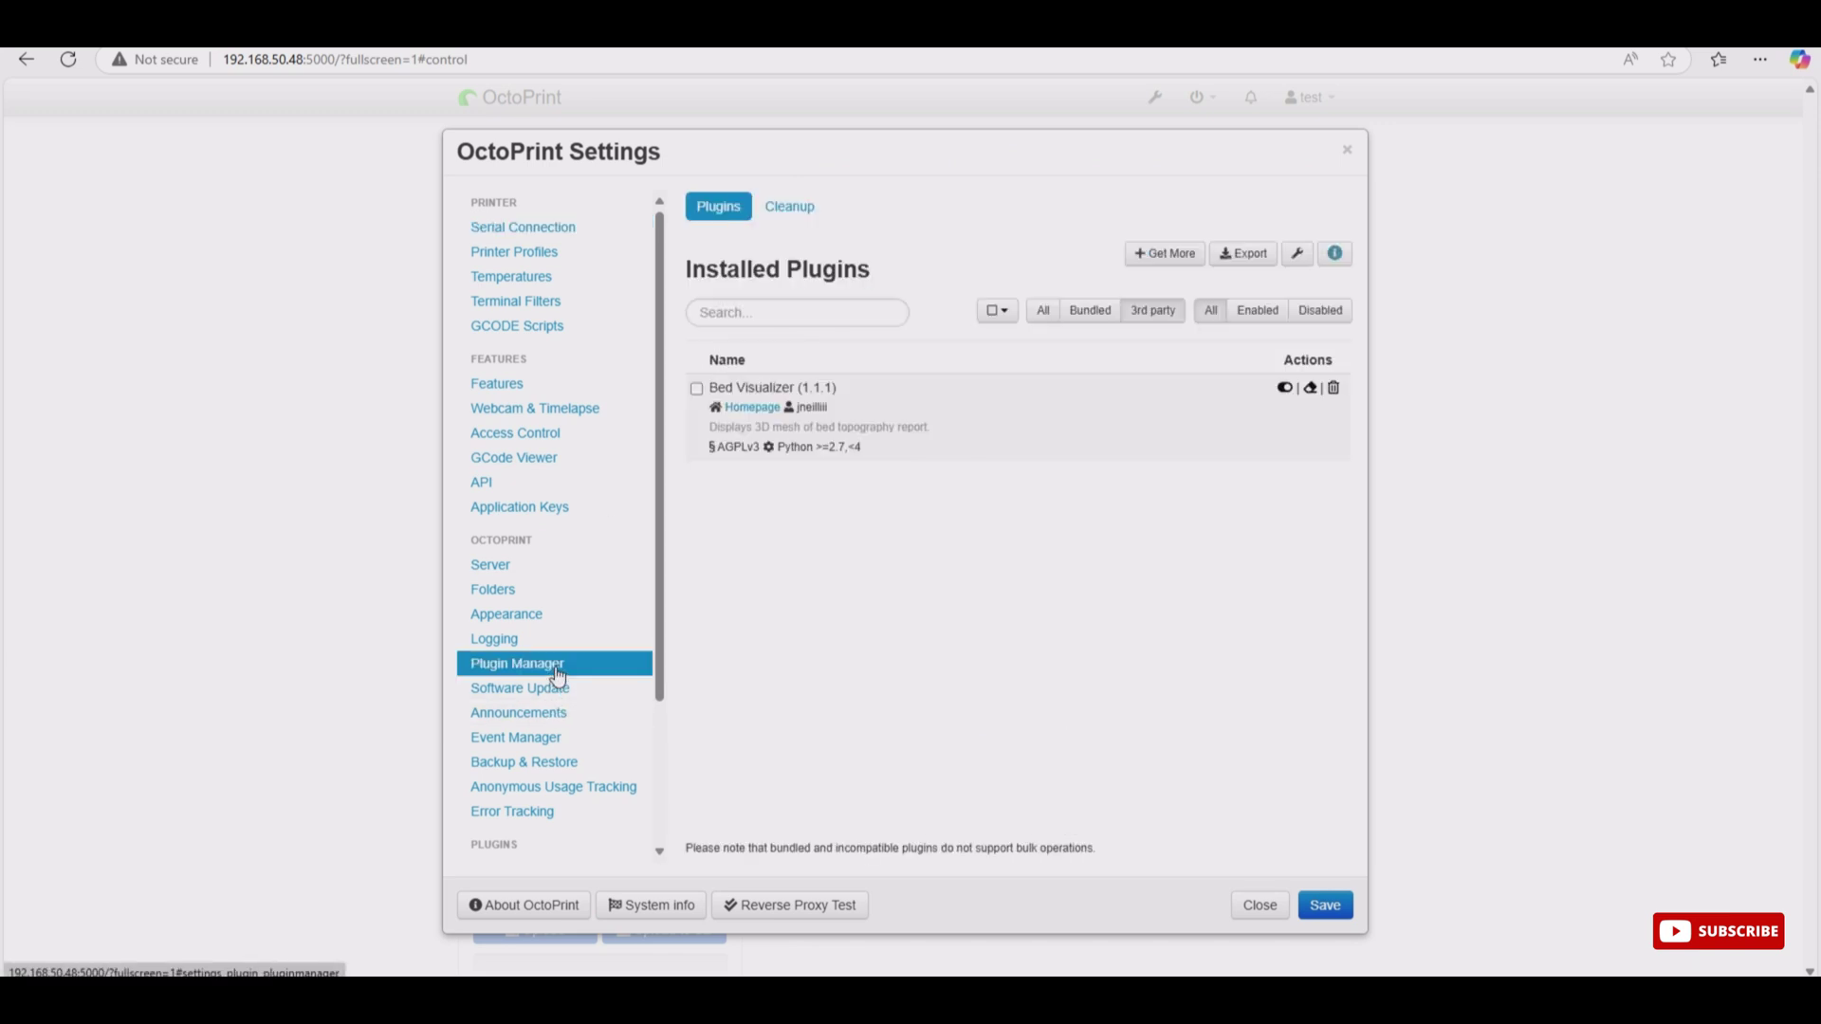
click(1175, 266)
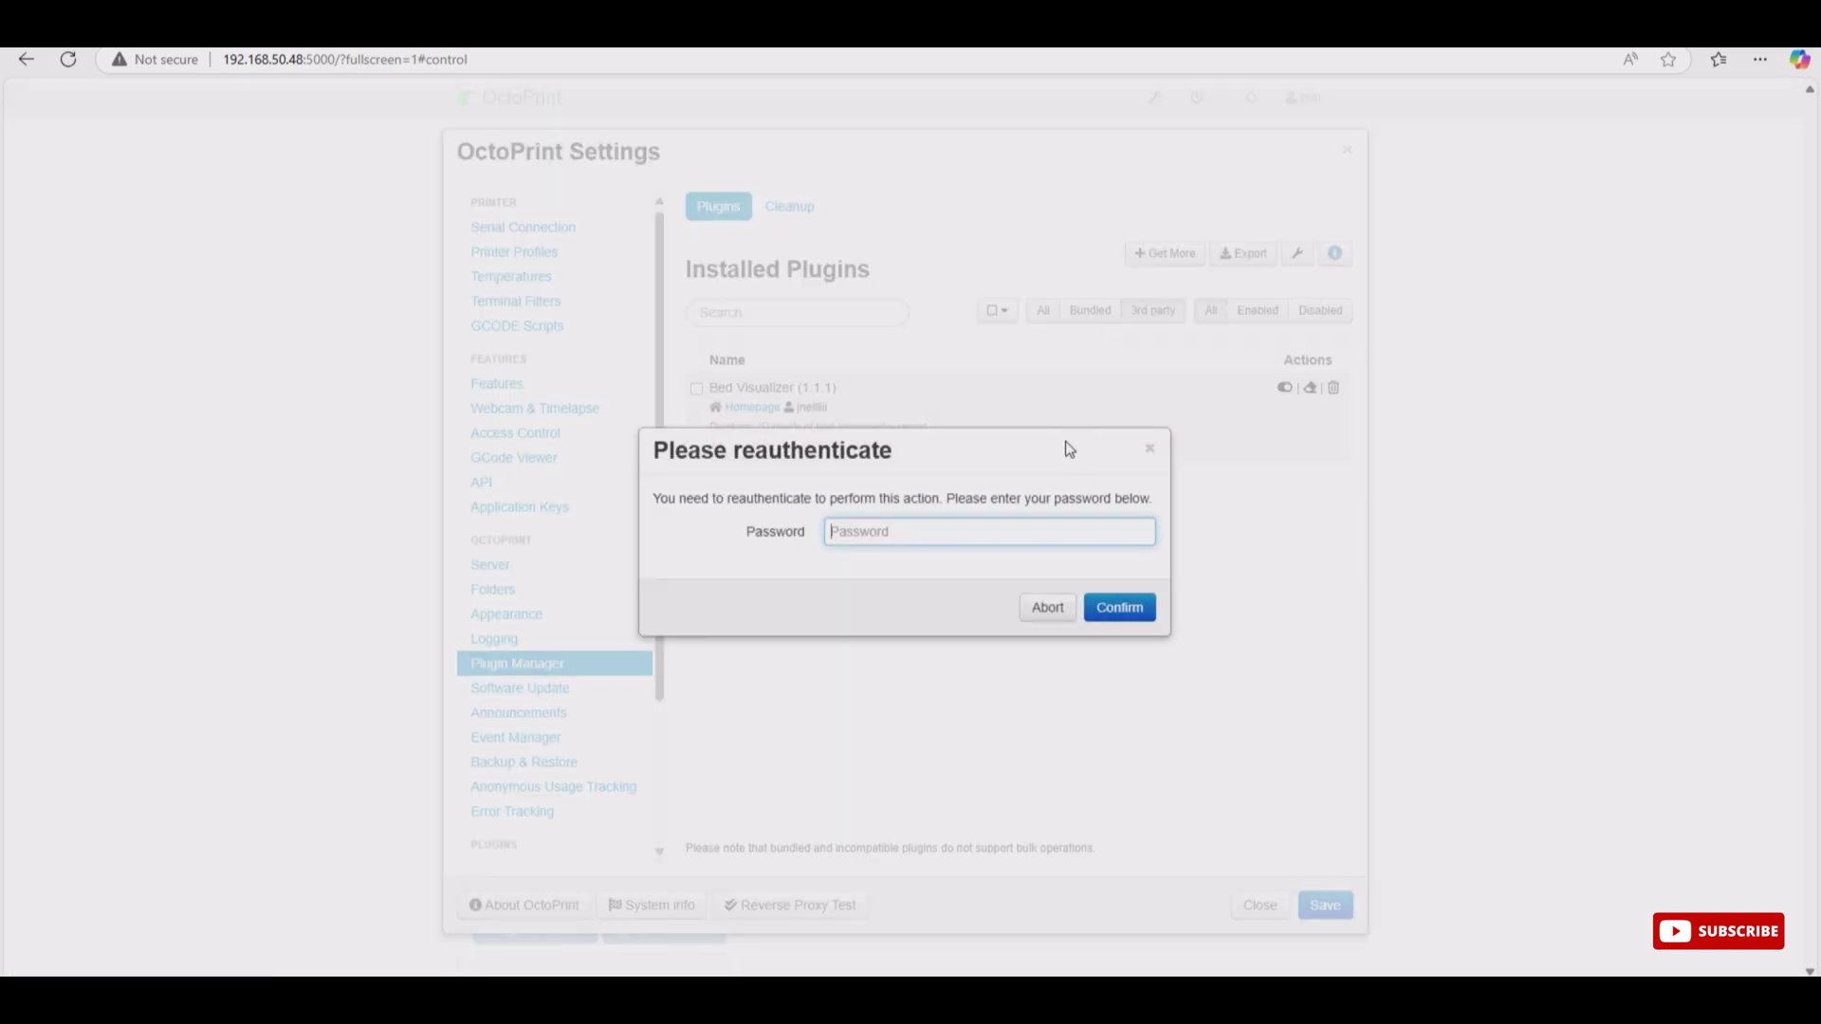
text(•••••••)
key(Return)
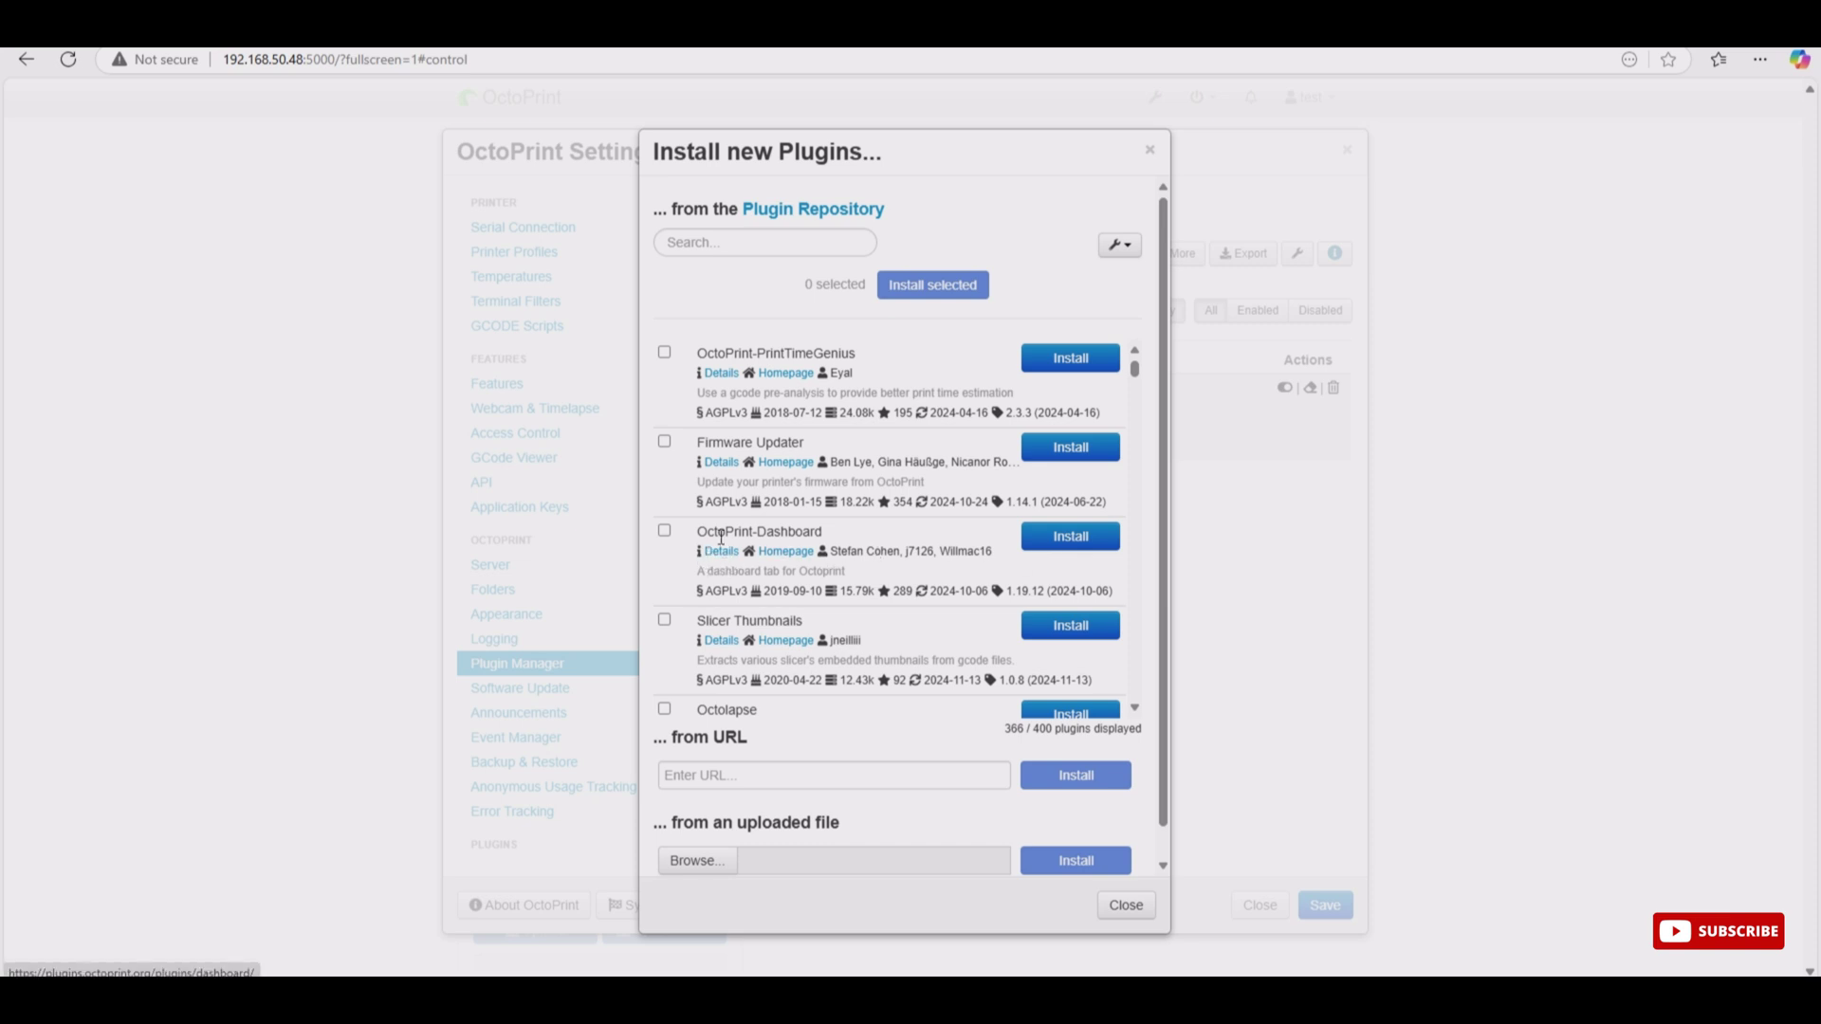
Step: Install the OctoPrint-Dashboard and Slicer Thumbnails plugins from the plugin repository, dismissing each installation log
click(1074, 538)
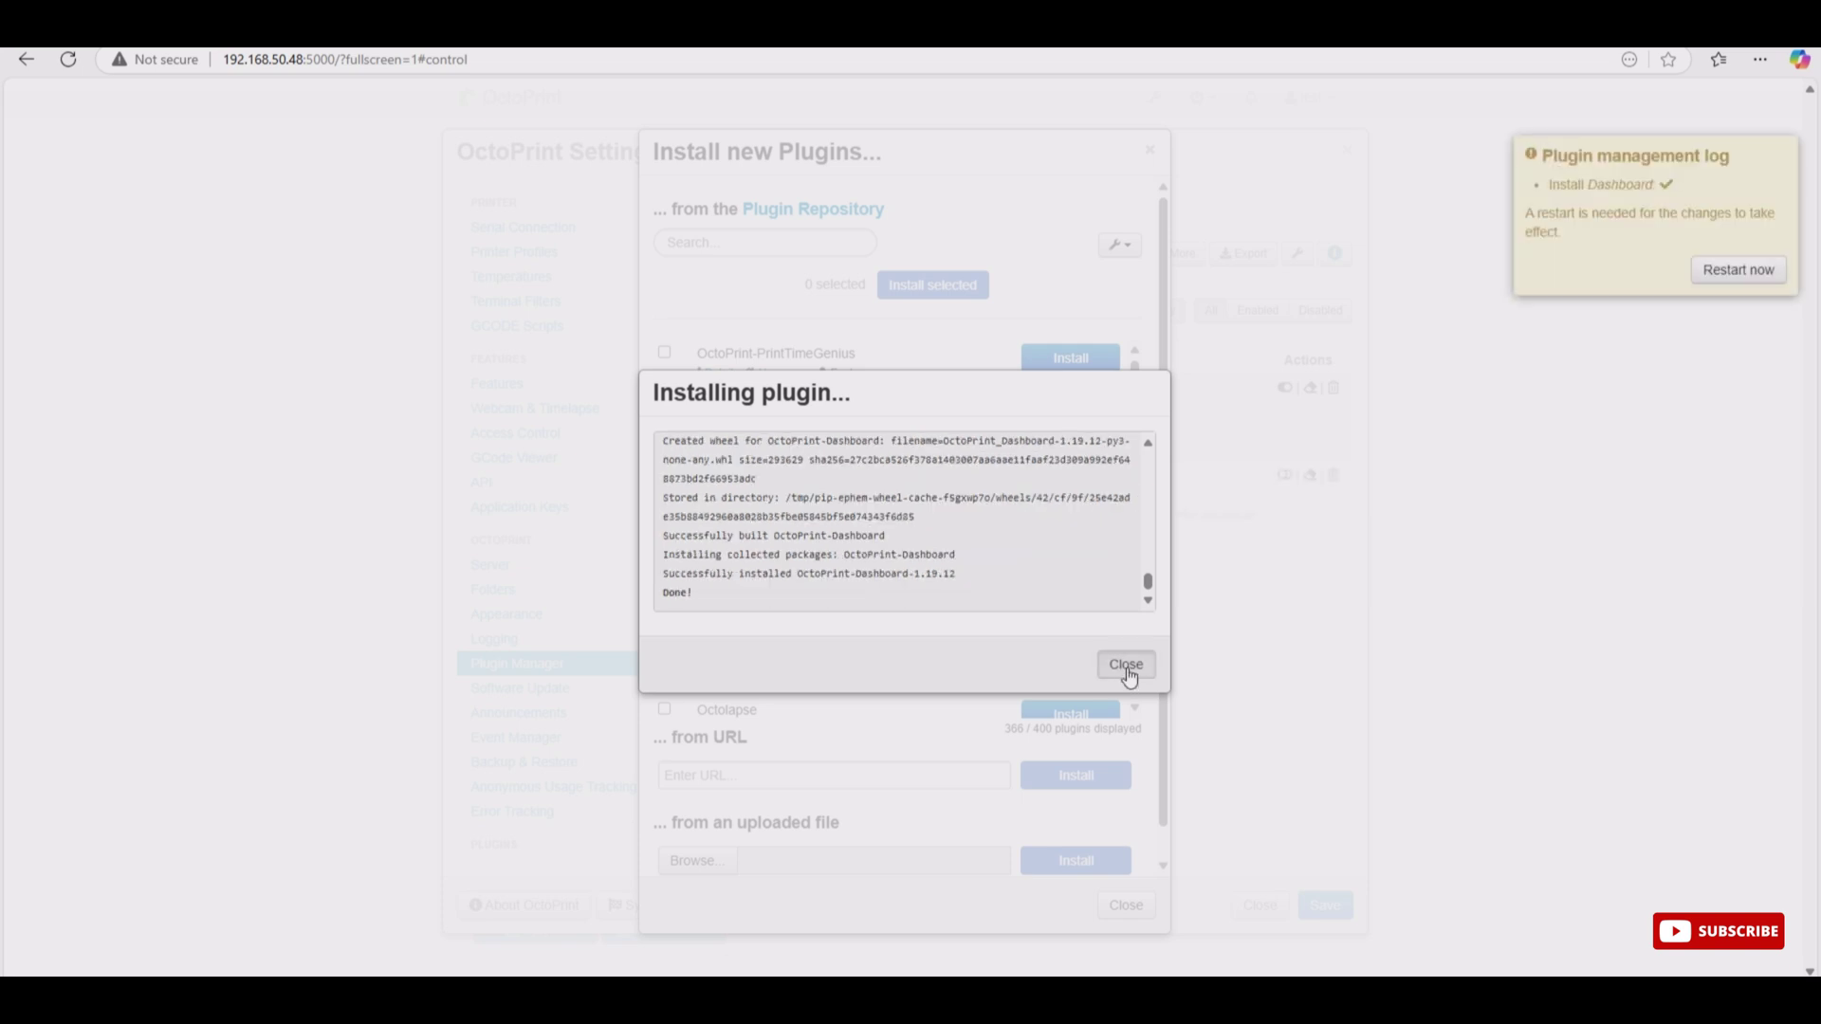
click(1126, 664)
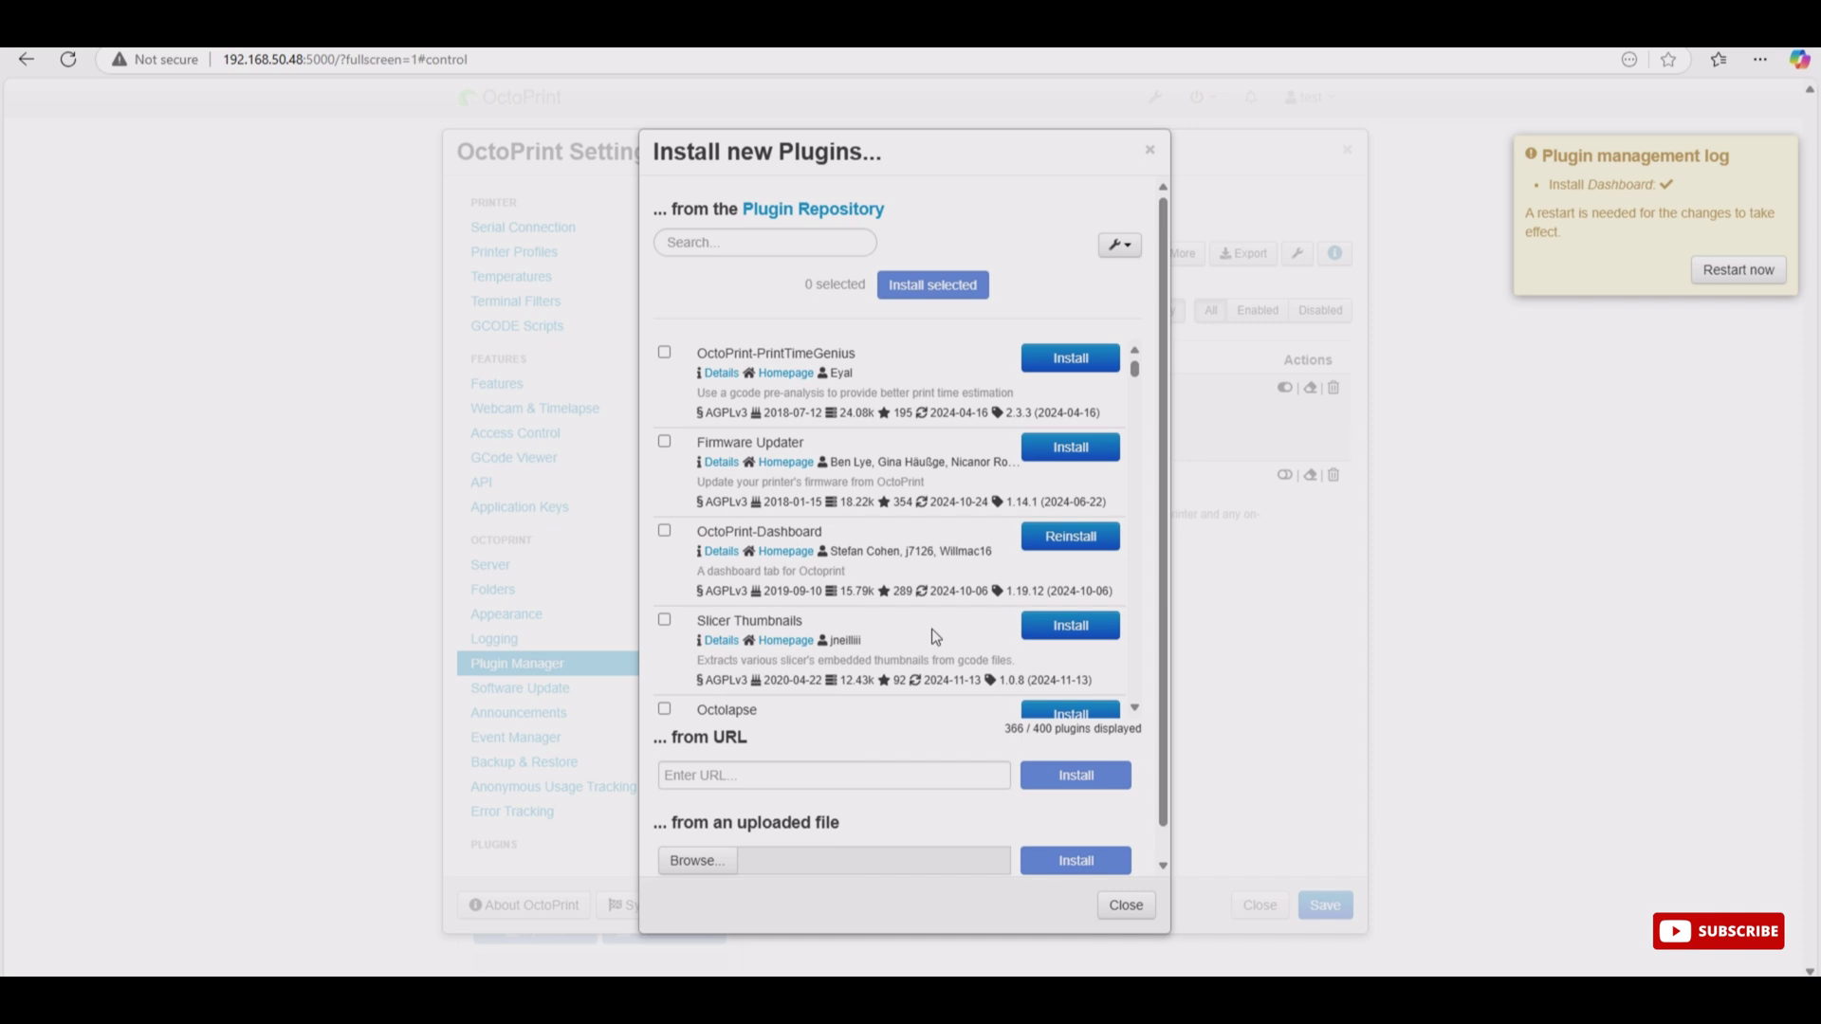
scroll(932, 629, down, 1)
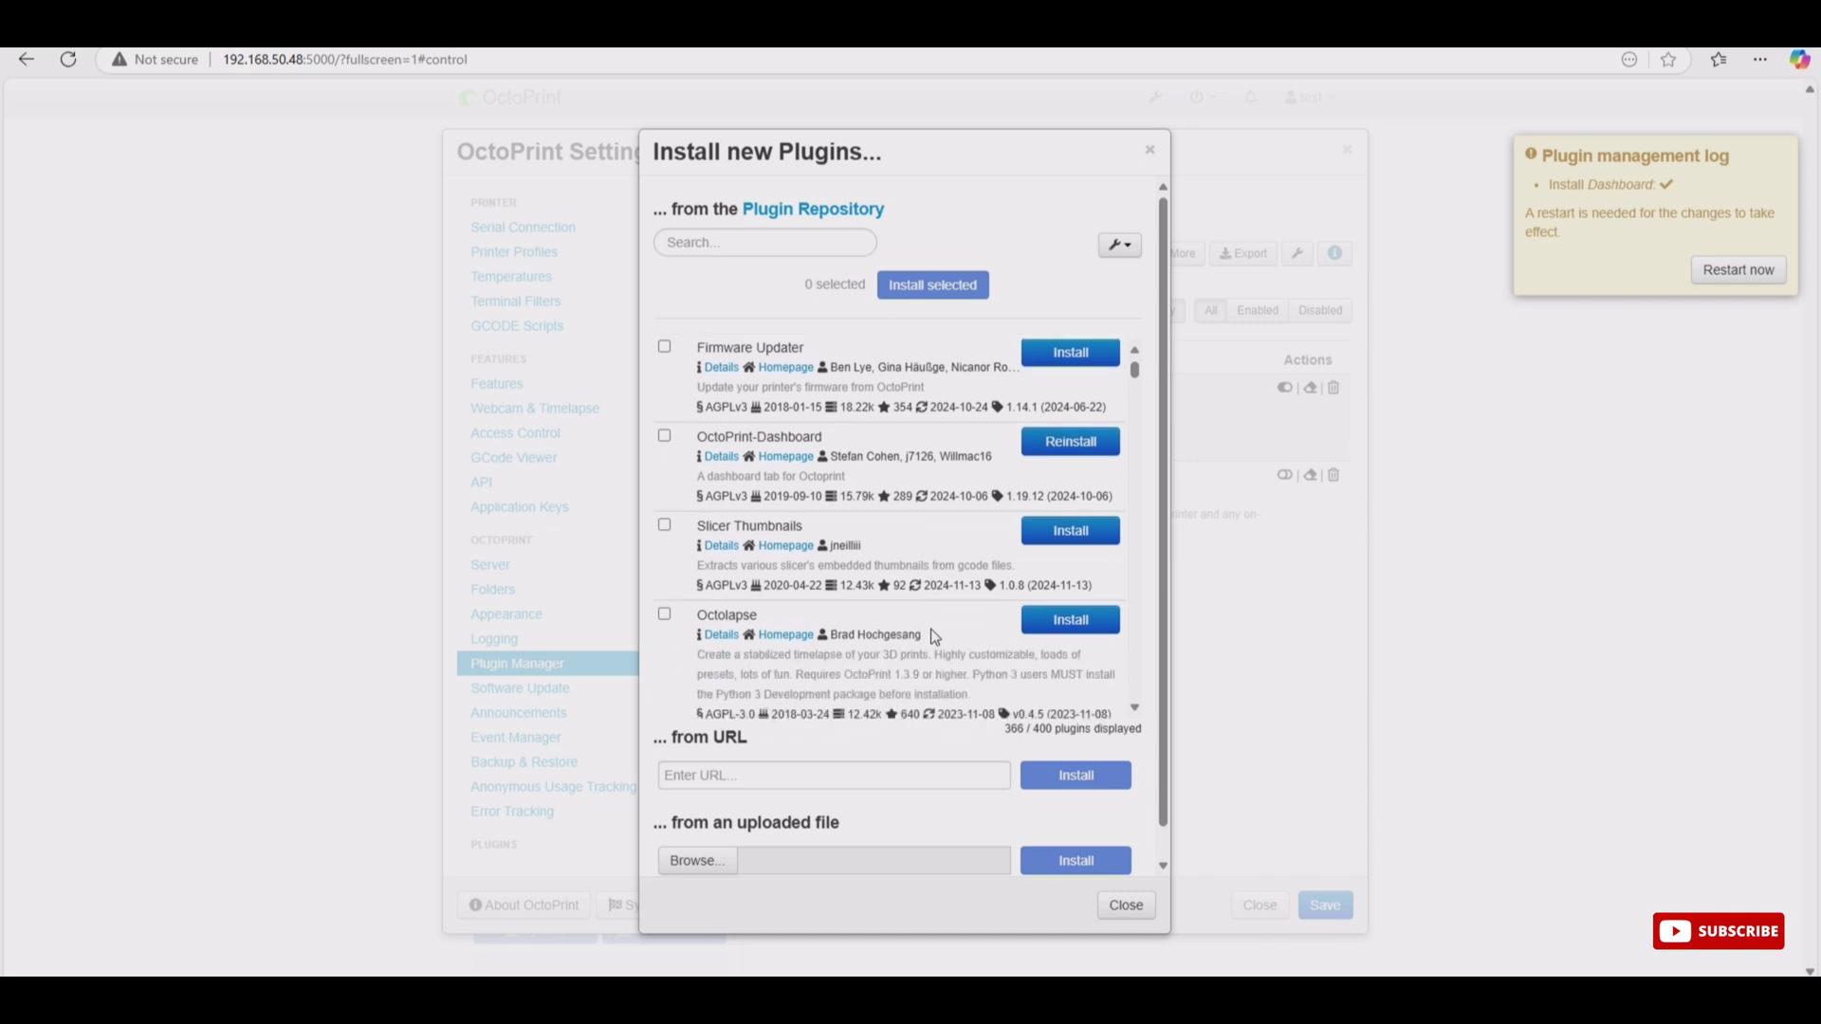
click(1060, 533)
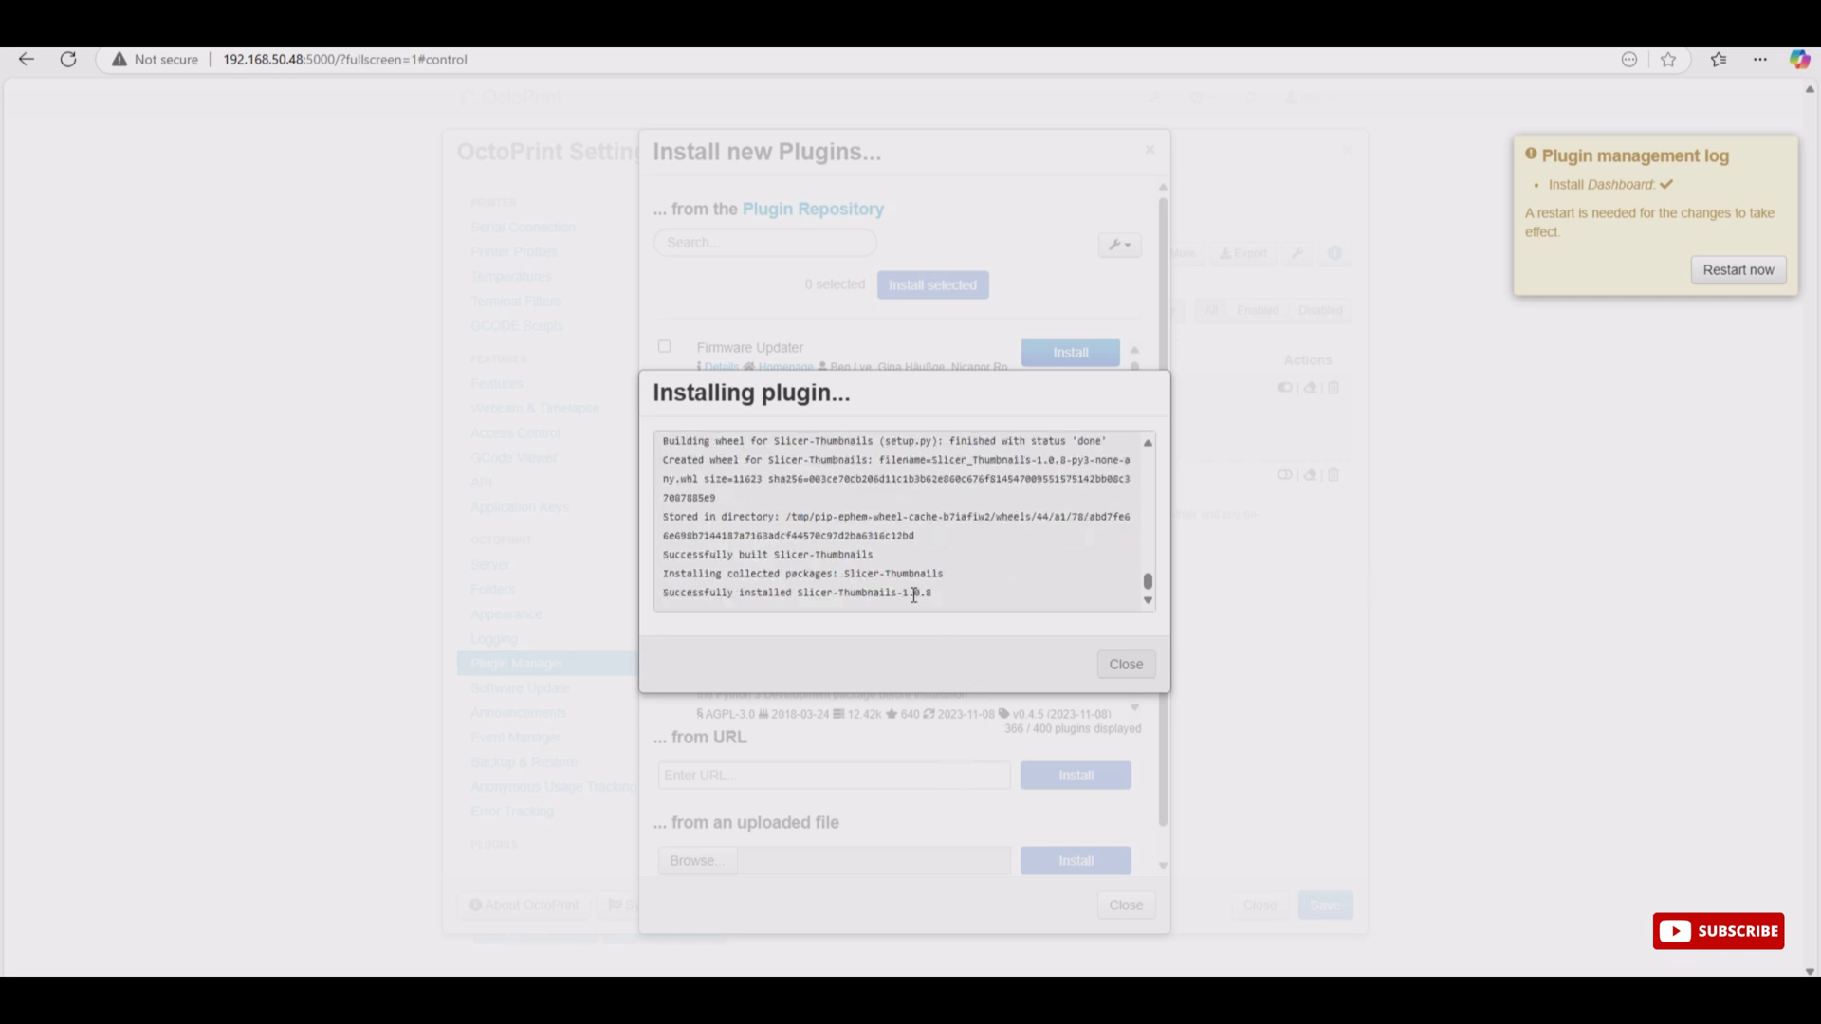
click(1127, 664)
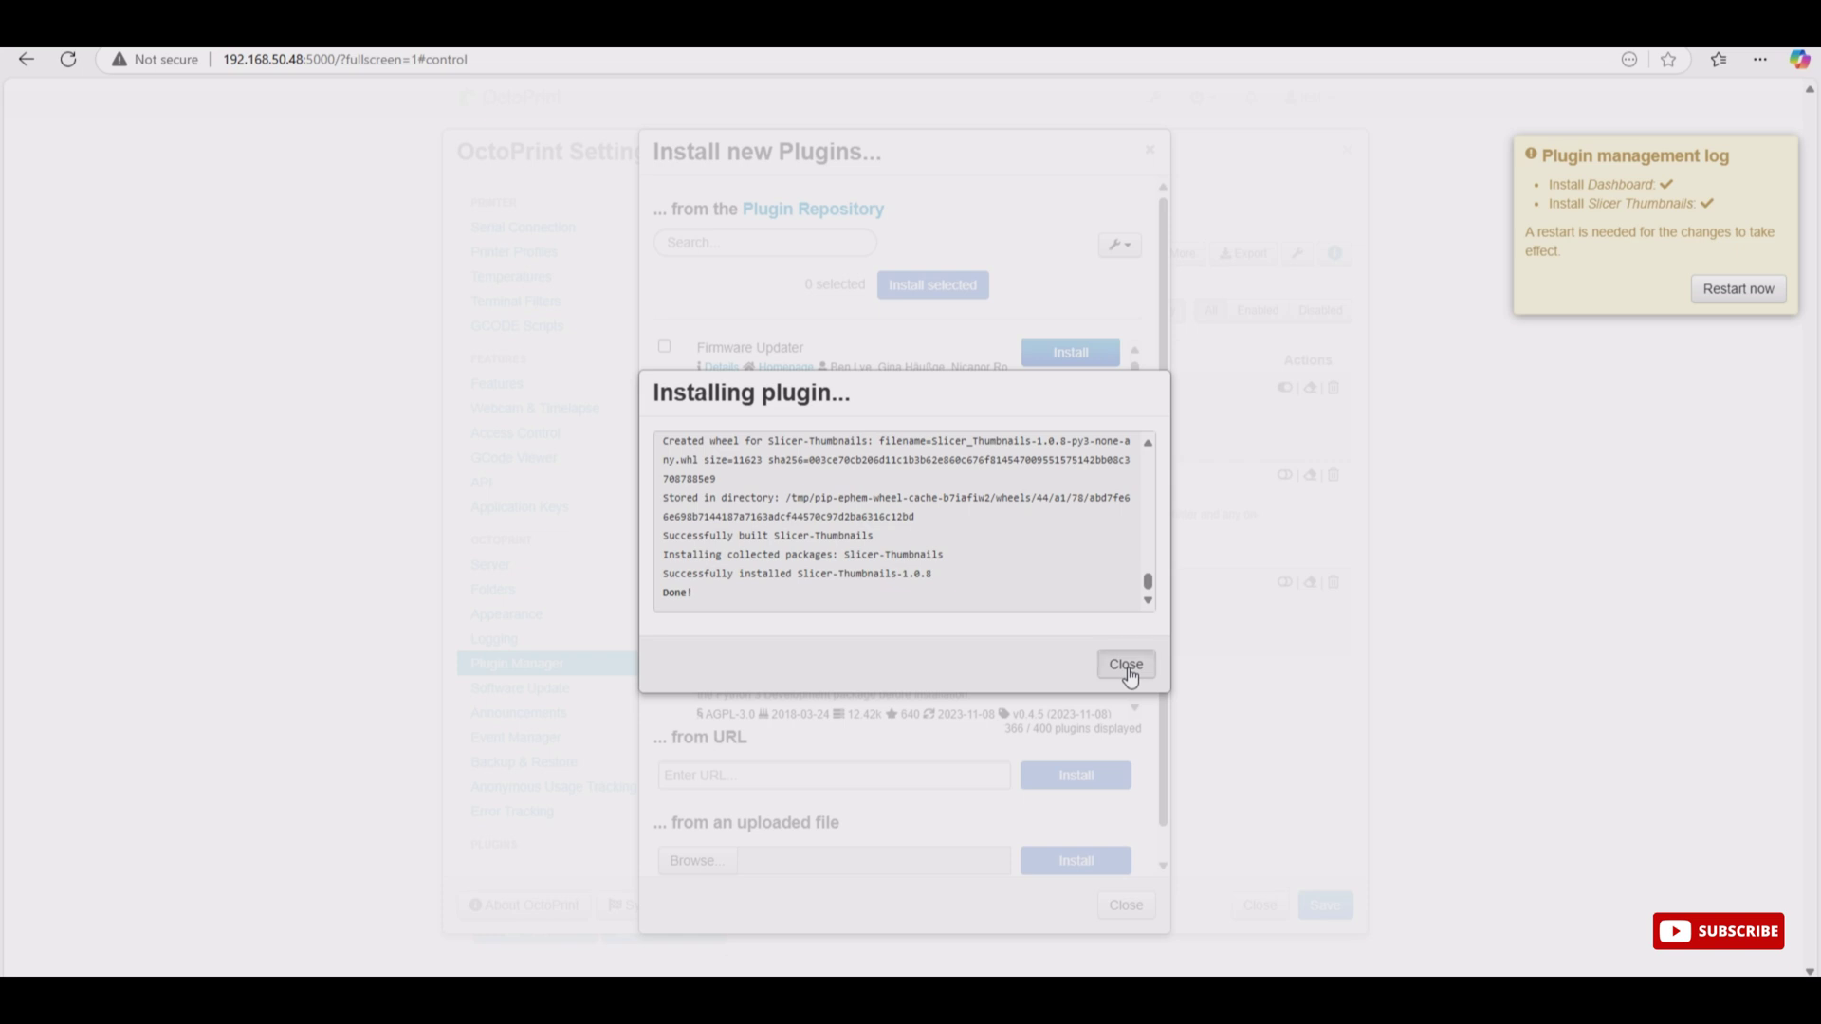
Step: Find the OctoPrint-PrettyGCode plugin in the repository list, install it and dismiss the installation log
scroll(948, 541, down, 5)
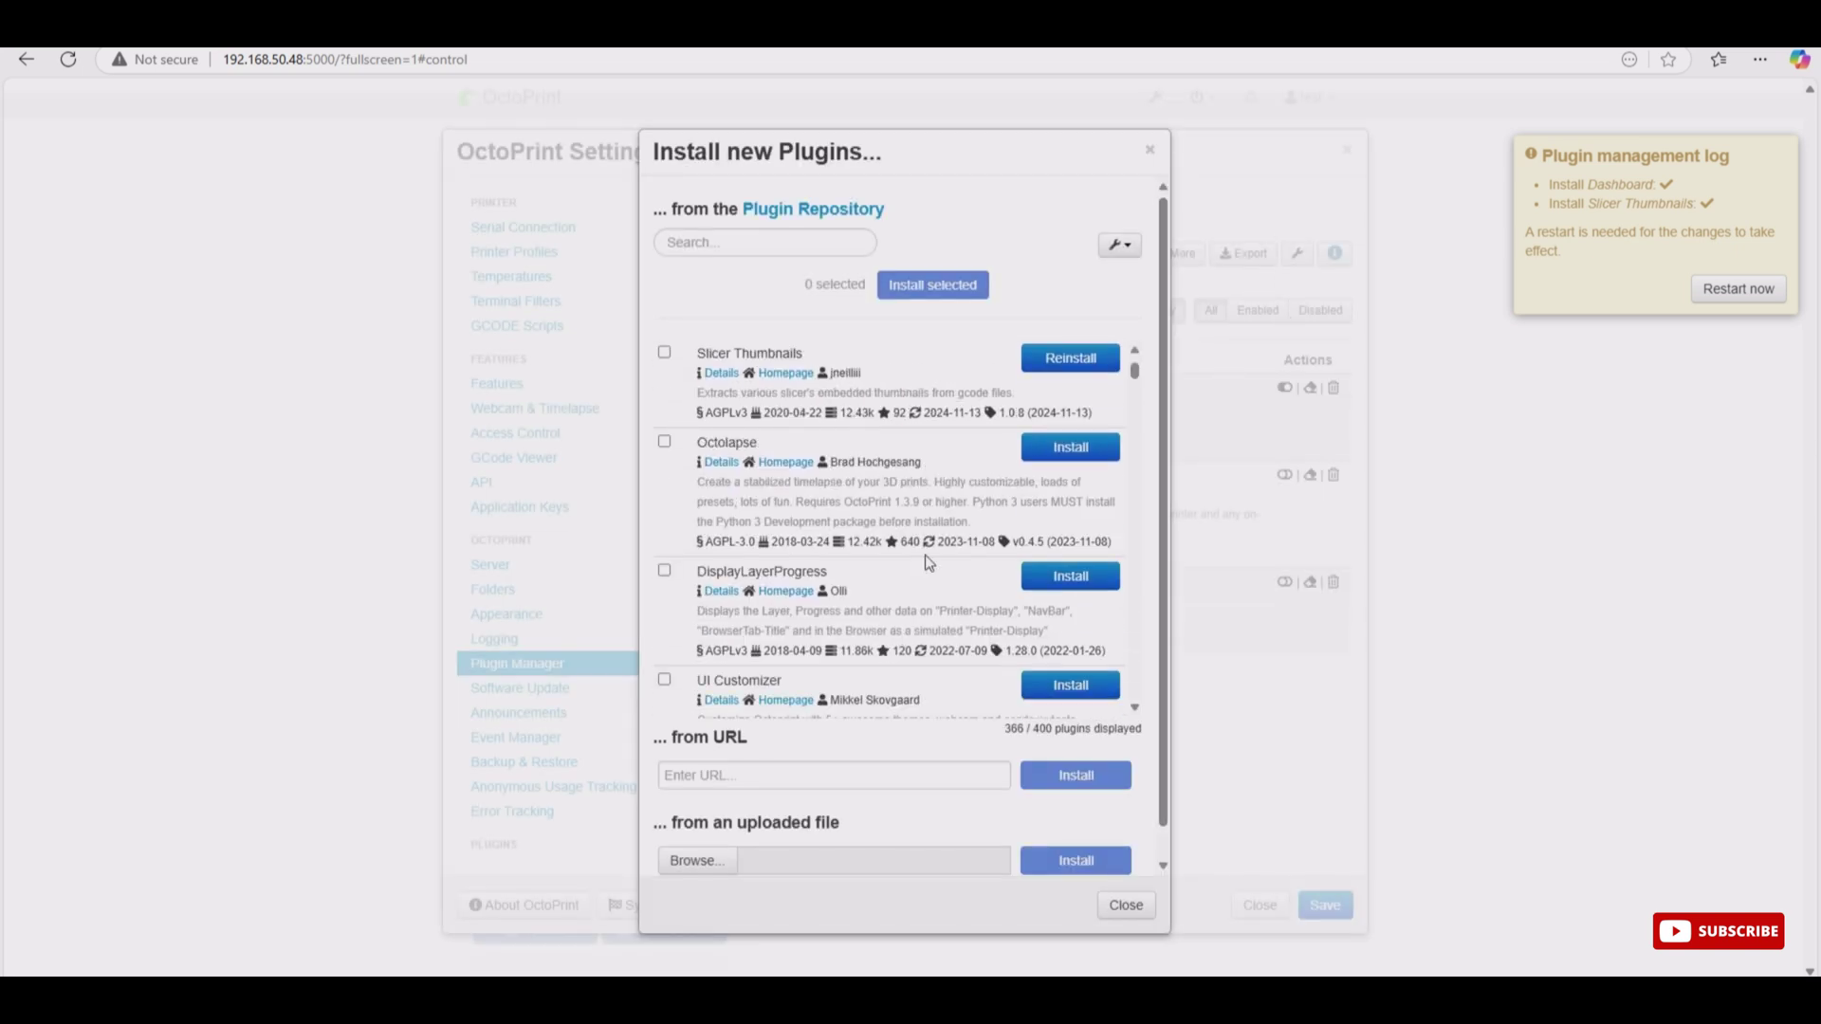
scroll(928, 569, down, 1)
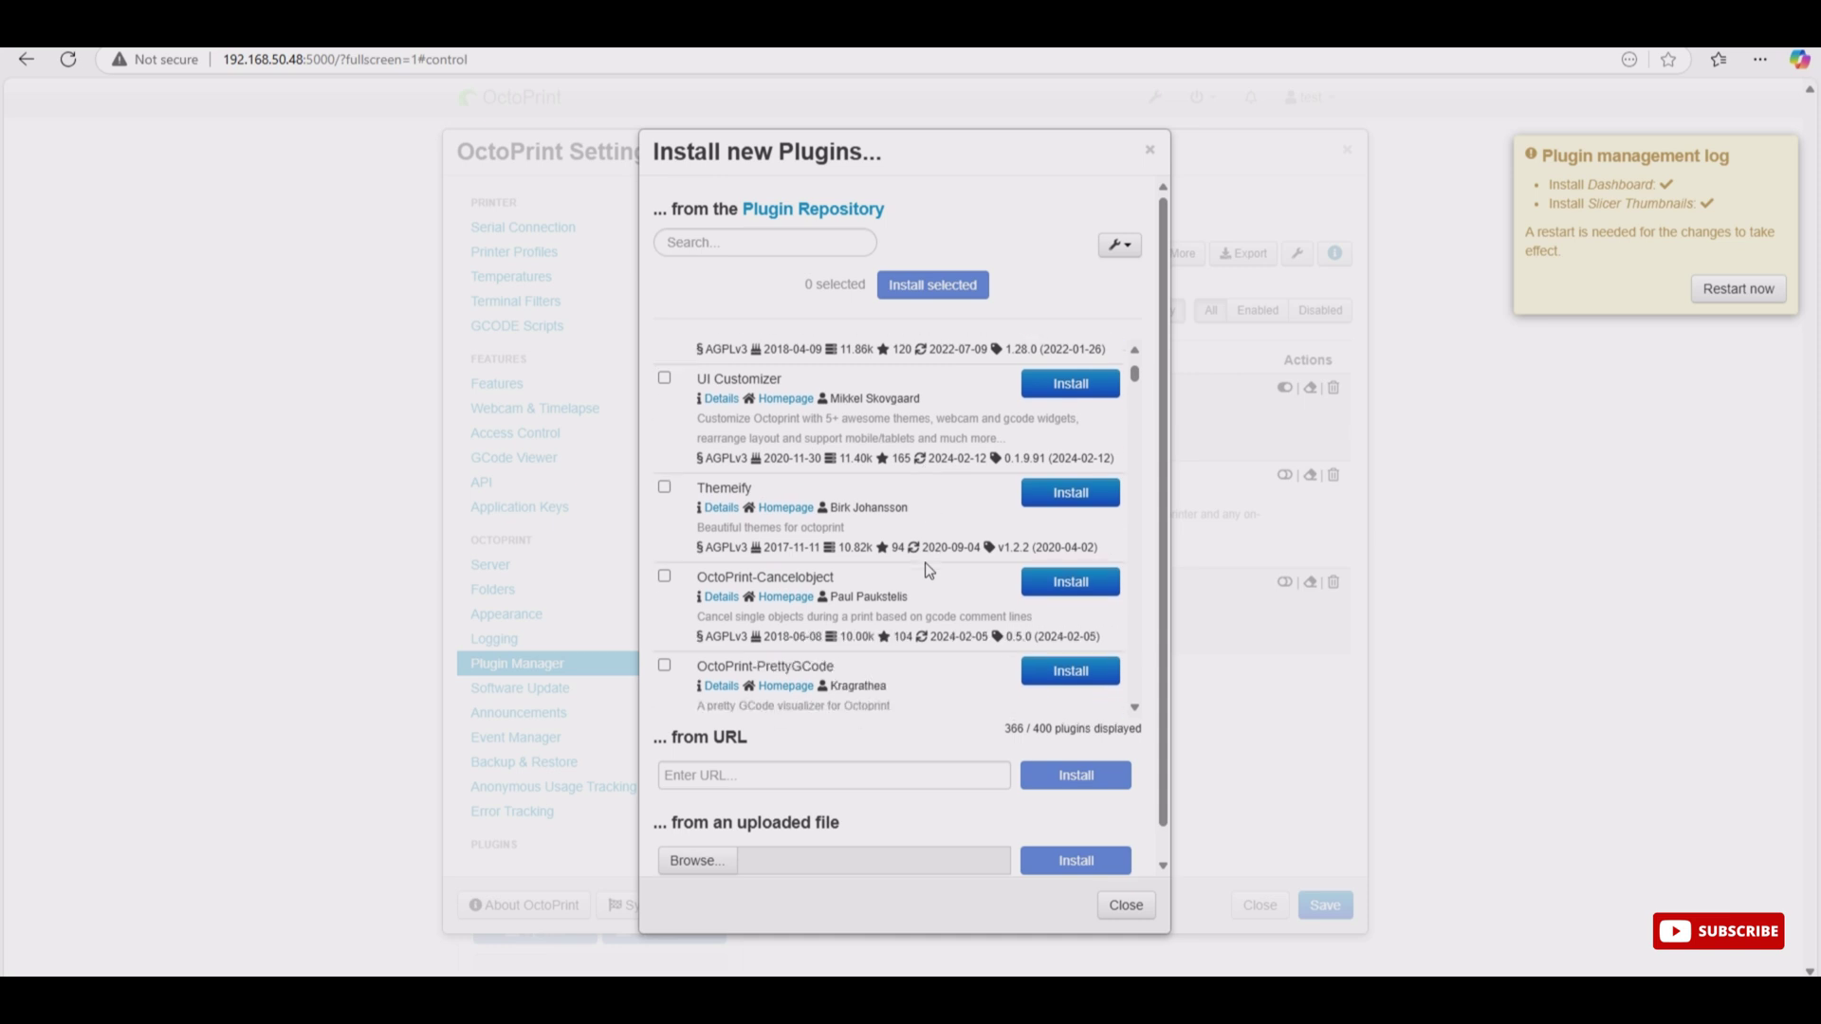
scroll(928, 569, down, 2)
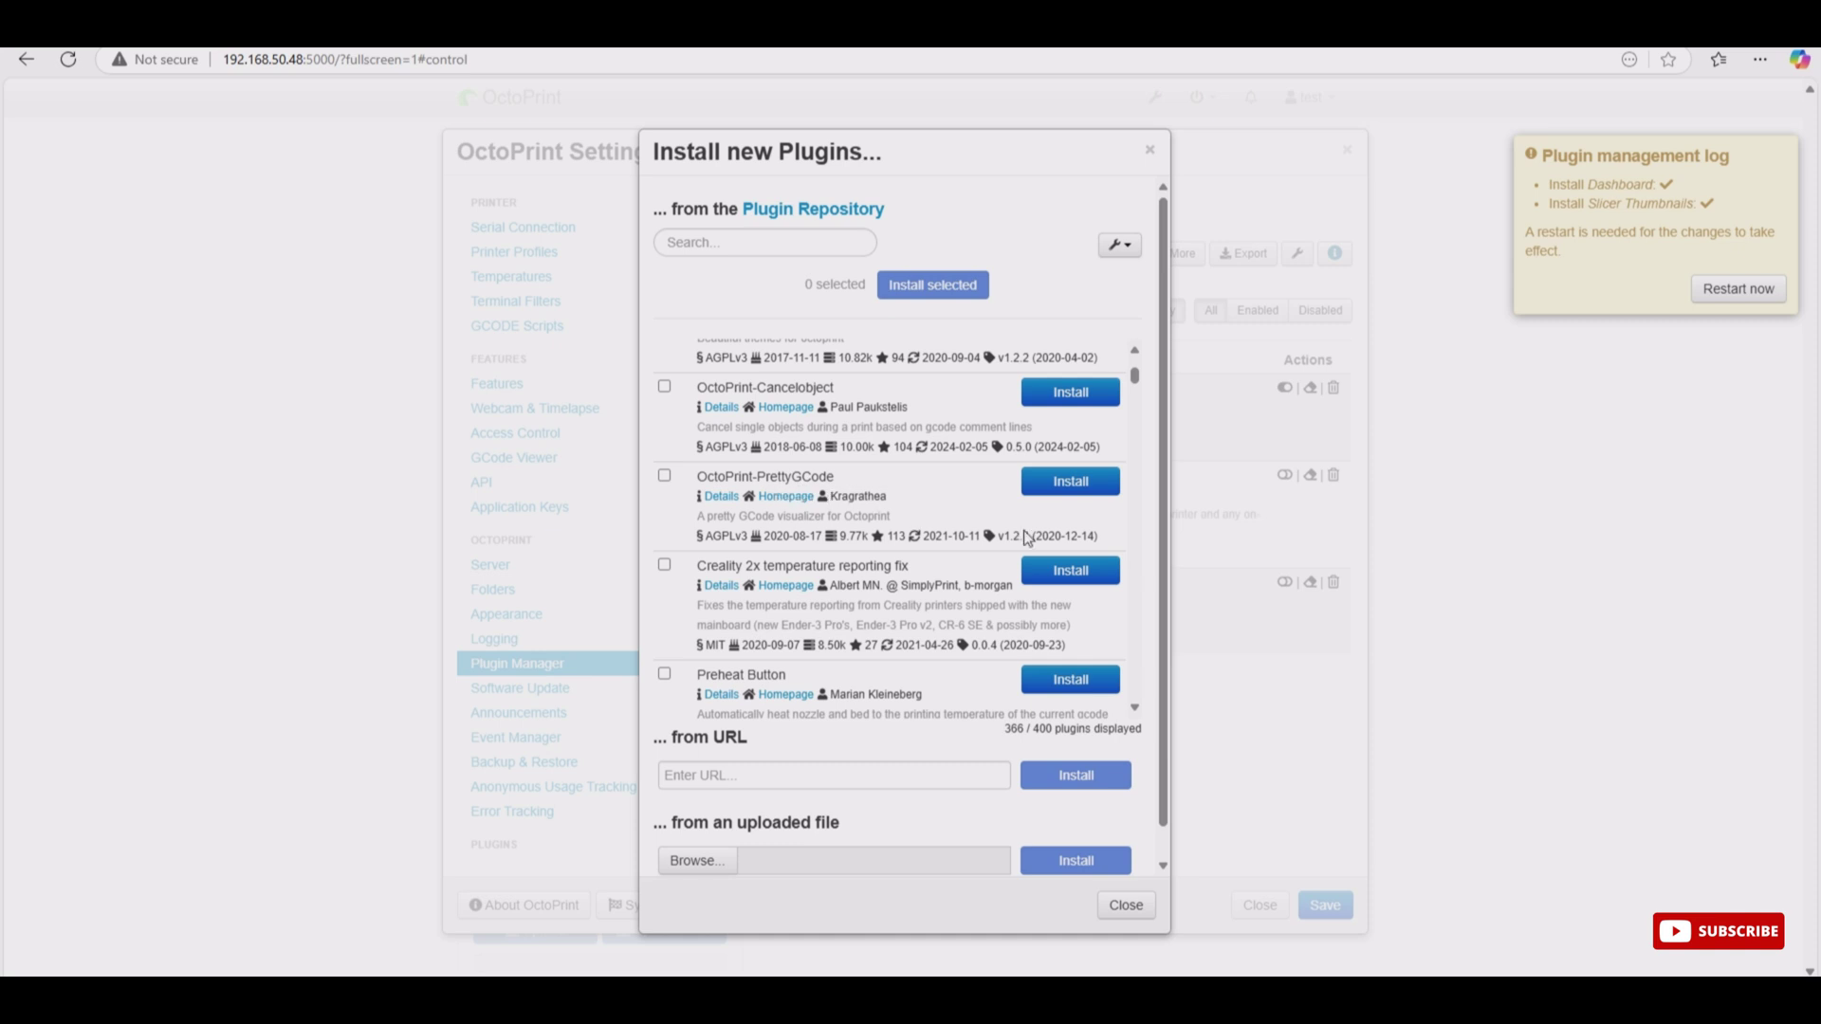
click(1070, 483)
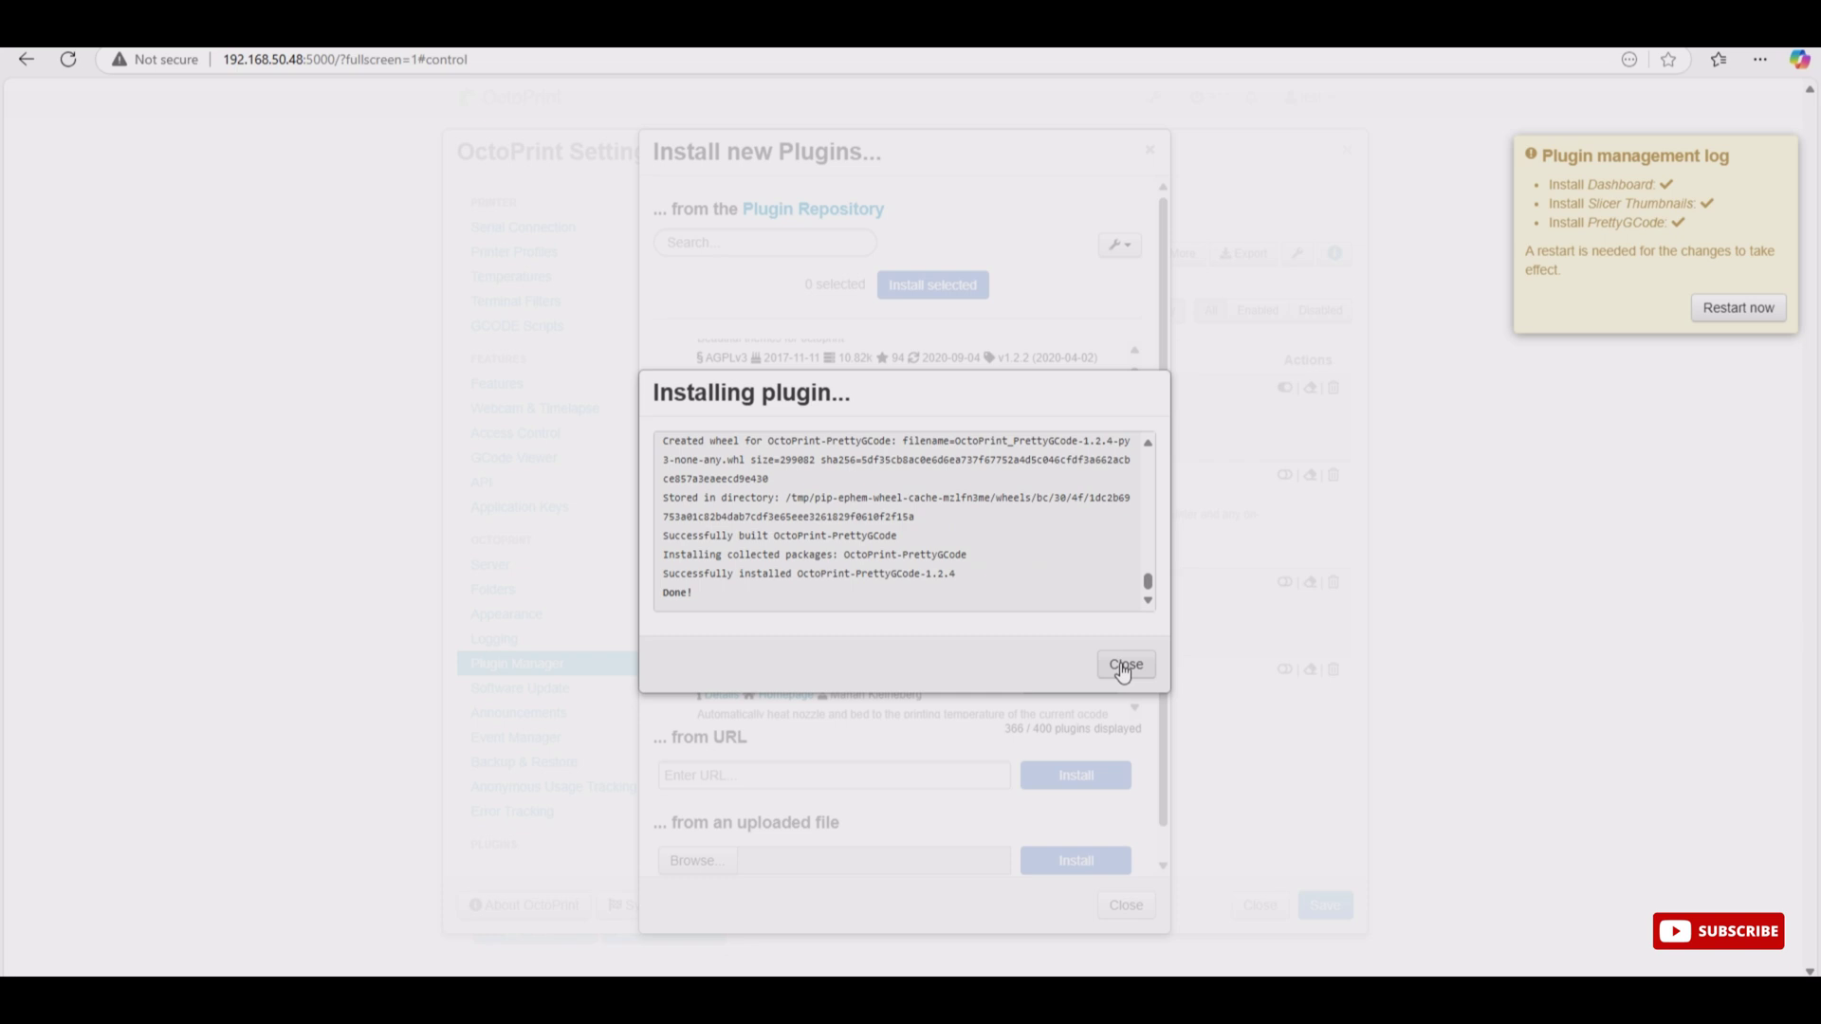
click(1125, 666)
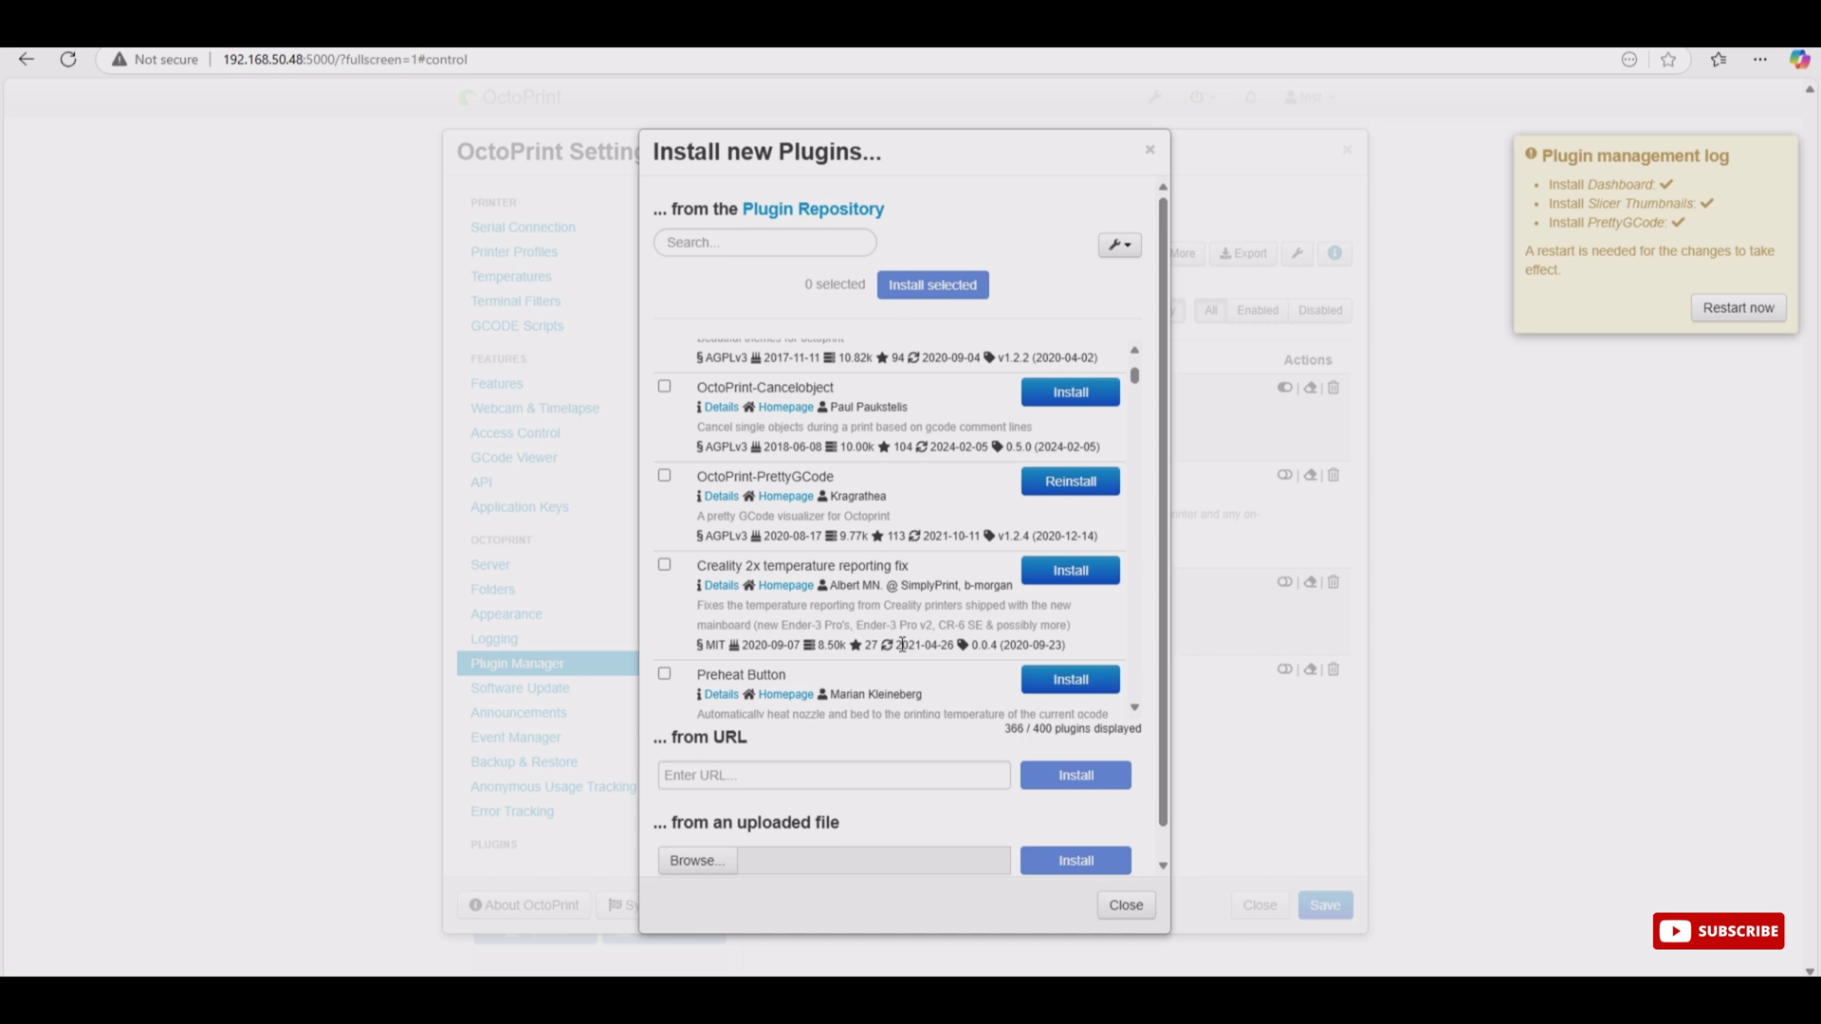
Step: Install the Preheat Button and Navbar Temp plugins from the repository list, dismissing each installation log
scroll(919, 646, down, 1)
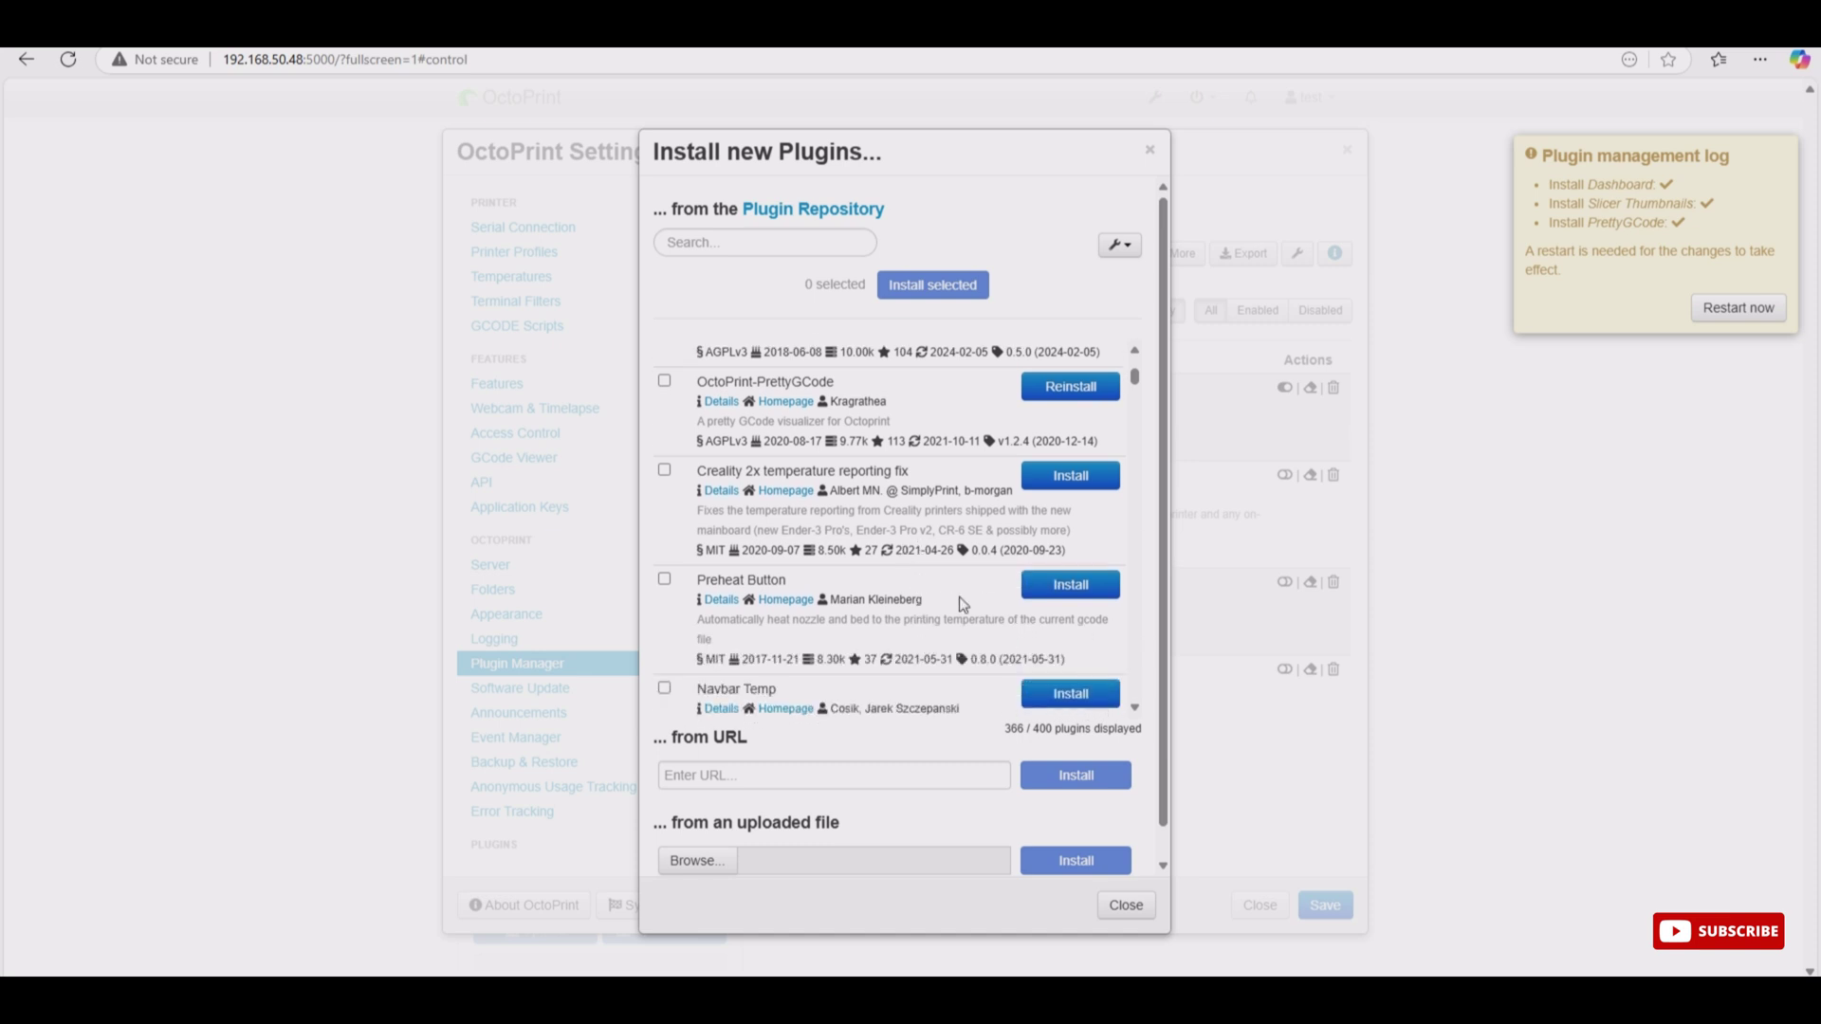
click(1072, 584)
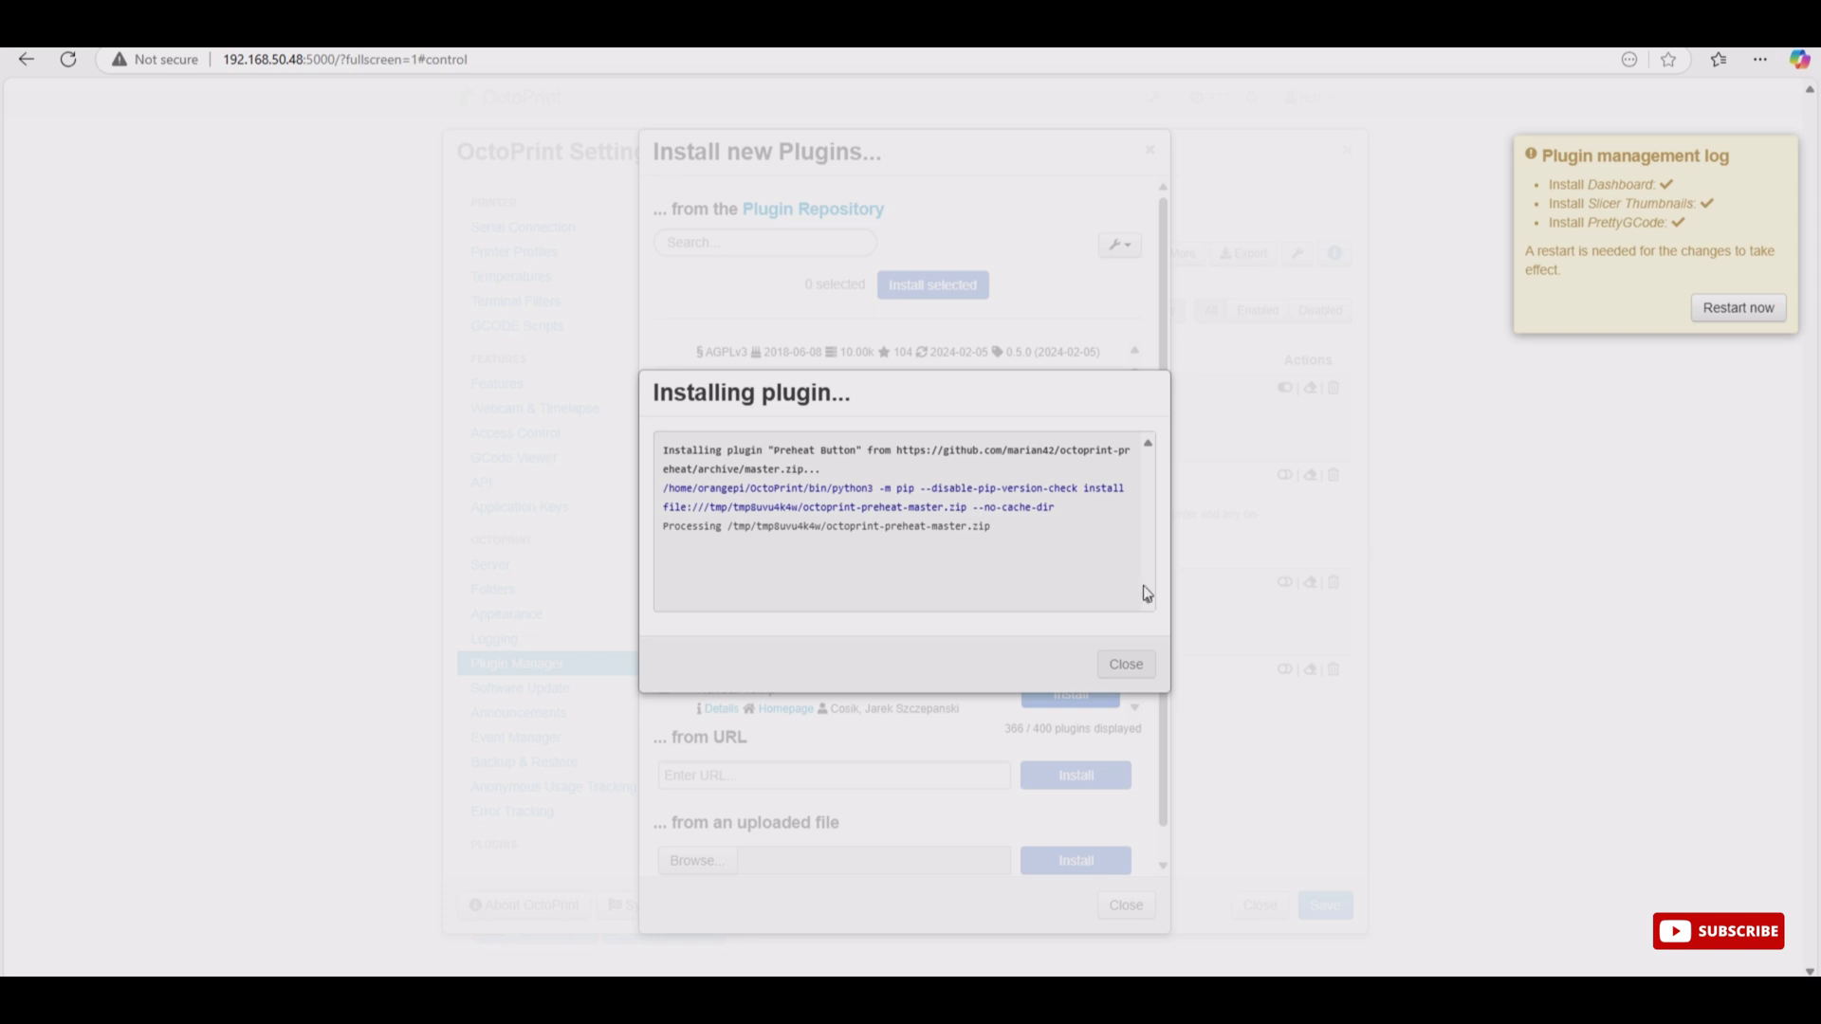
click(1127, 664)
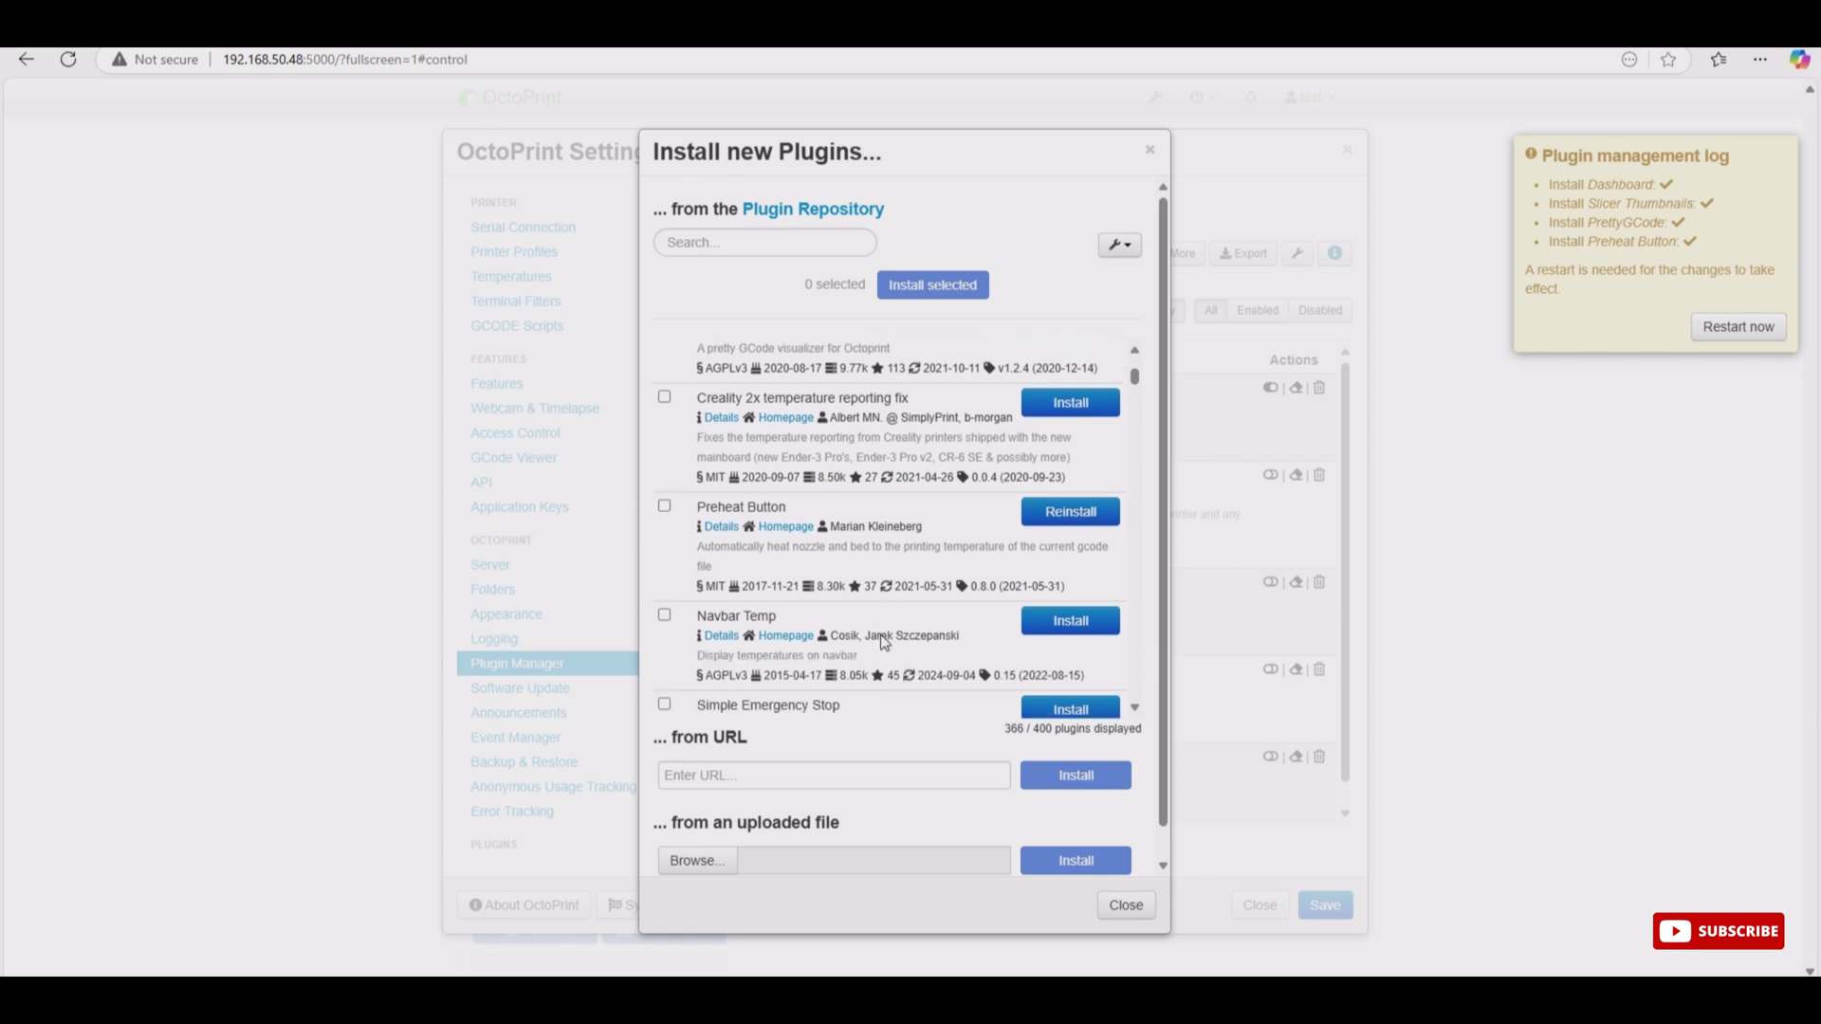
scroll(881, 642, down, 1)
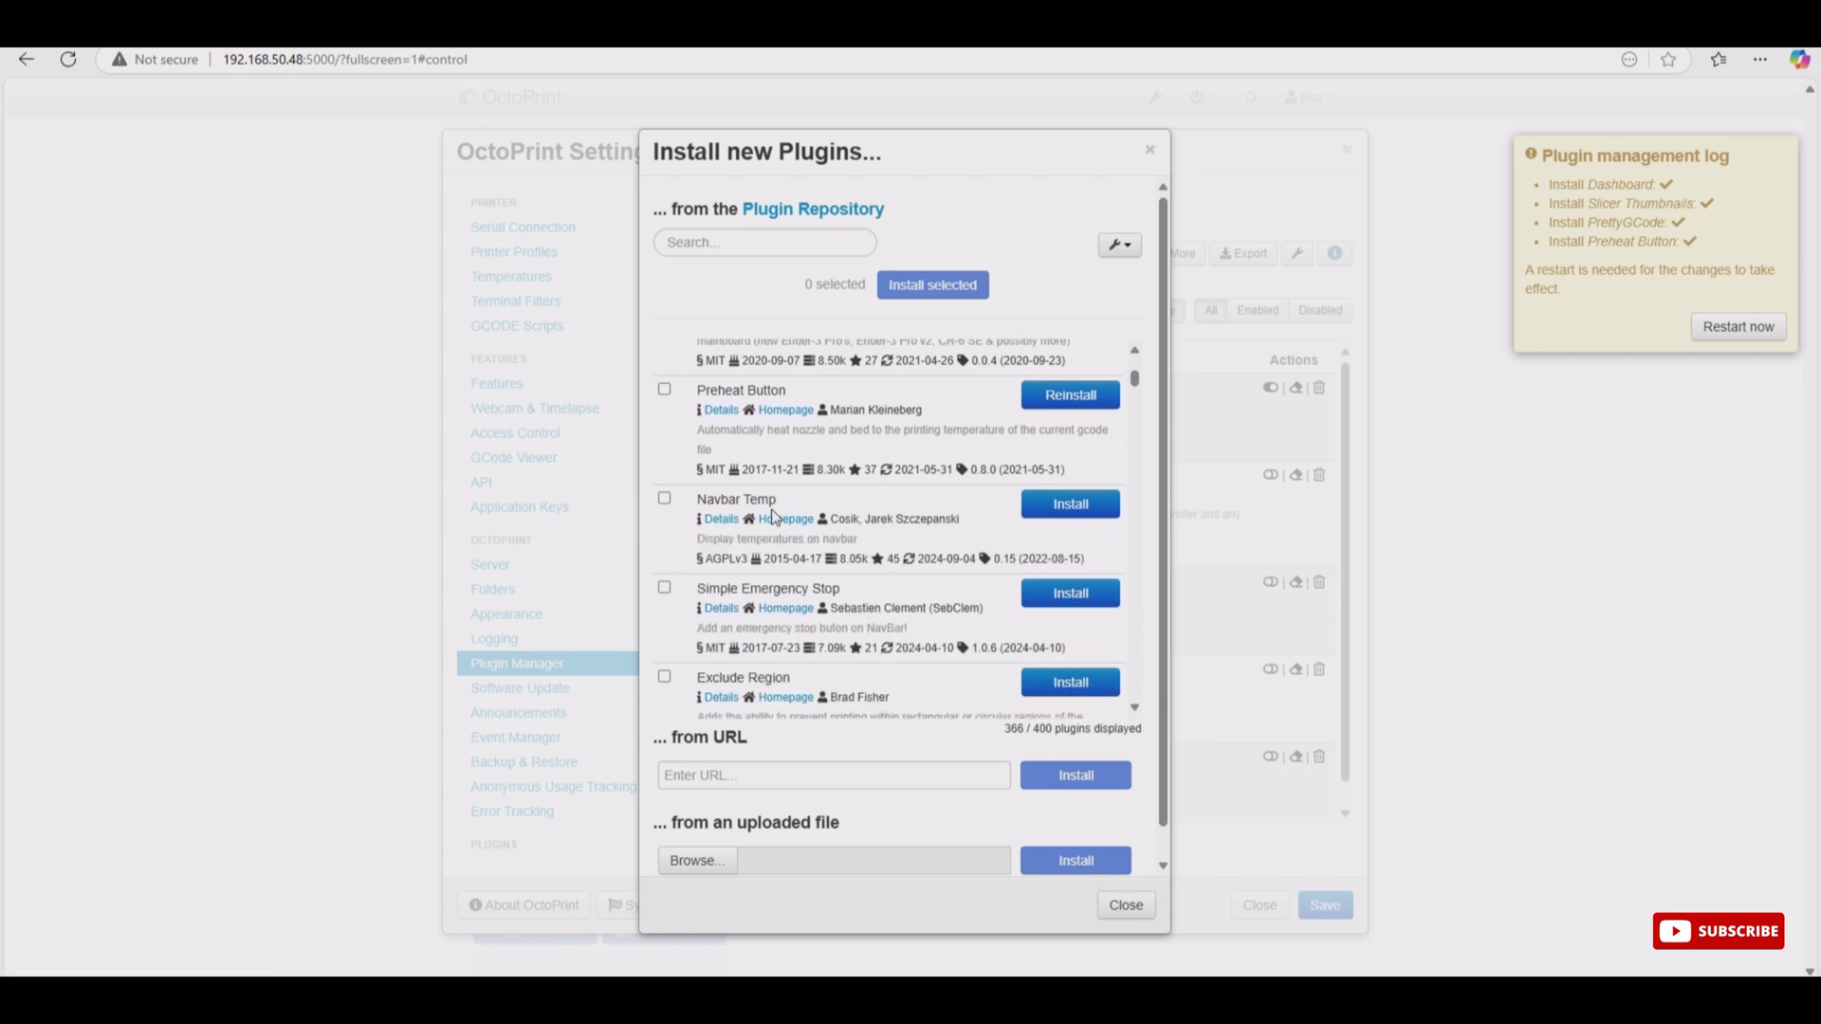
click(1081, 504)
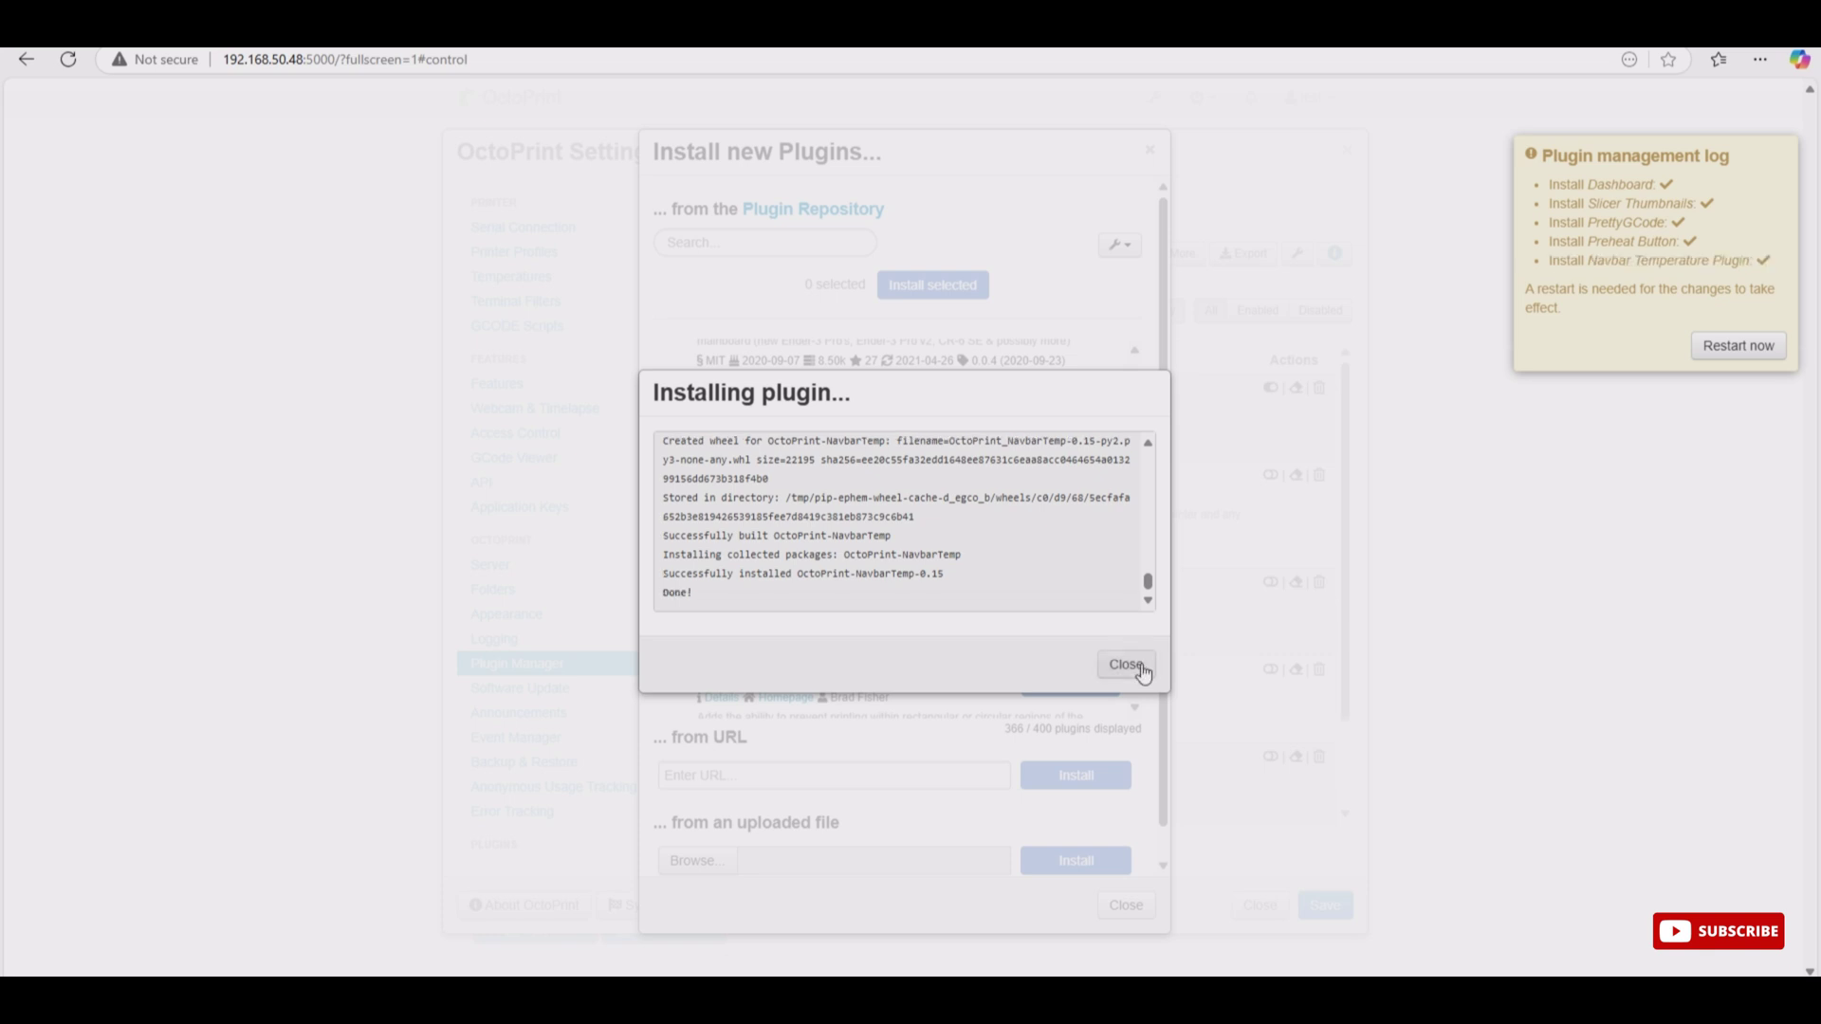
click(1140, 670)
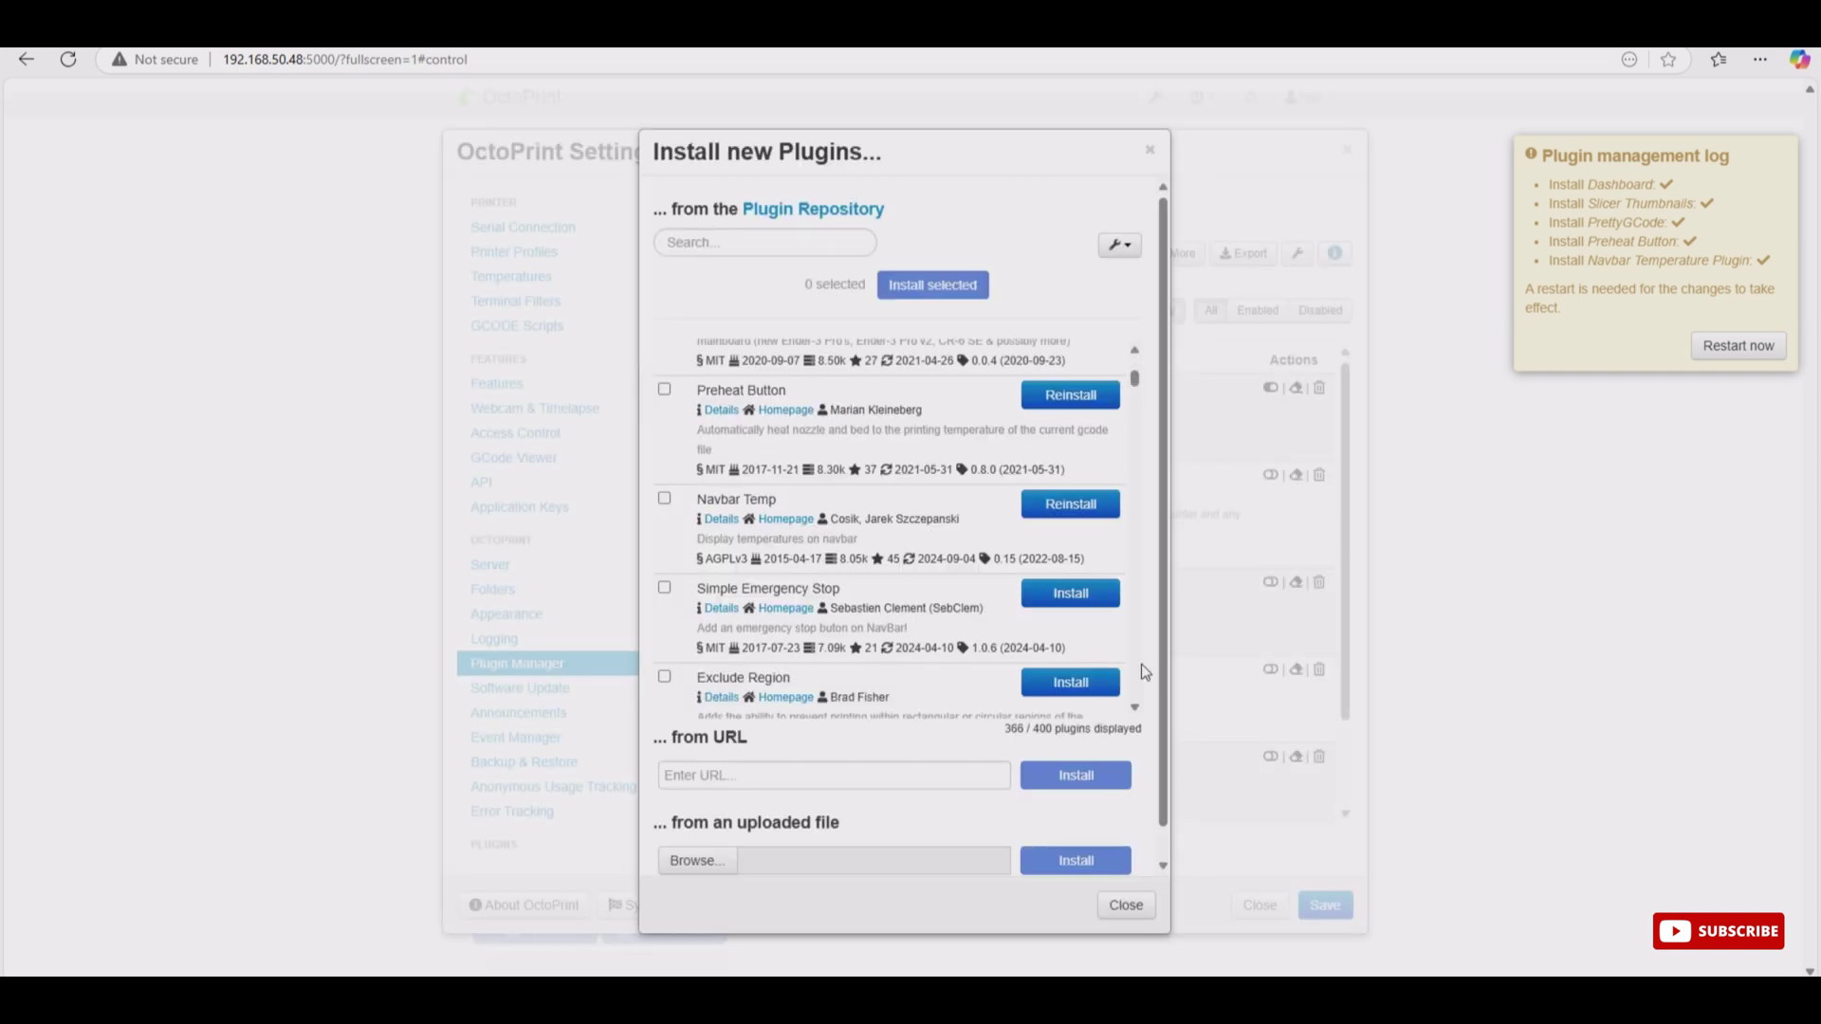
Step: Install the FileManager and Cura Thumbnails plugins from the repository list, dismissing each installation log
scroll(890, 626, down, 3)
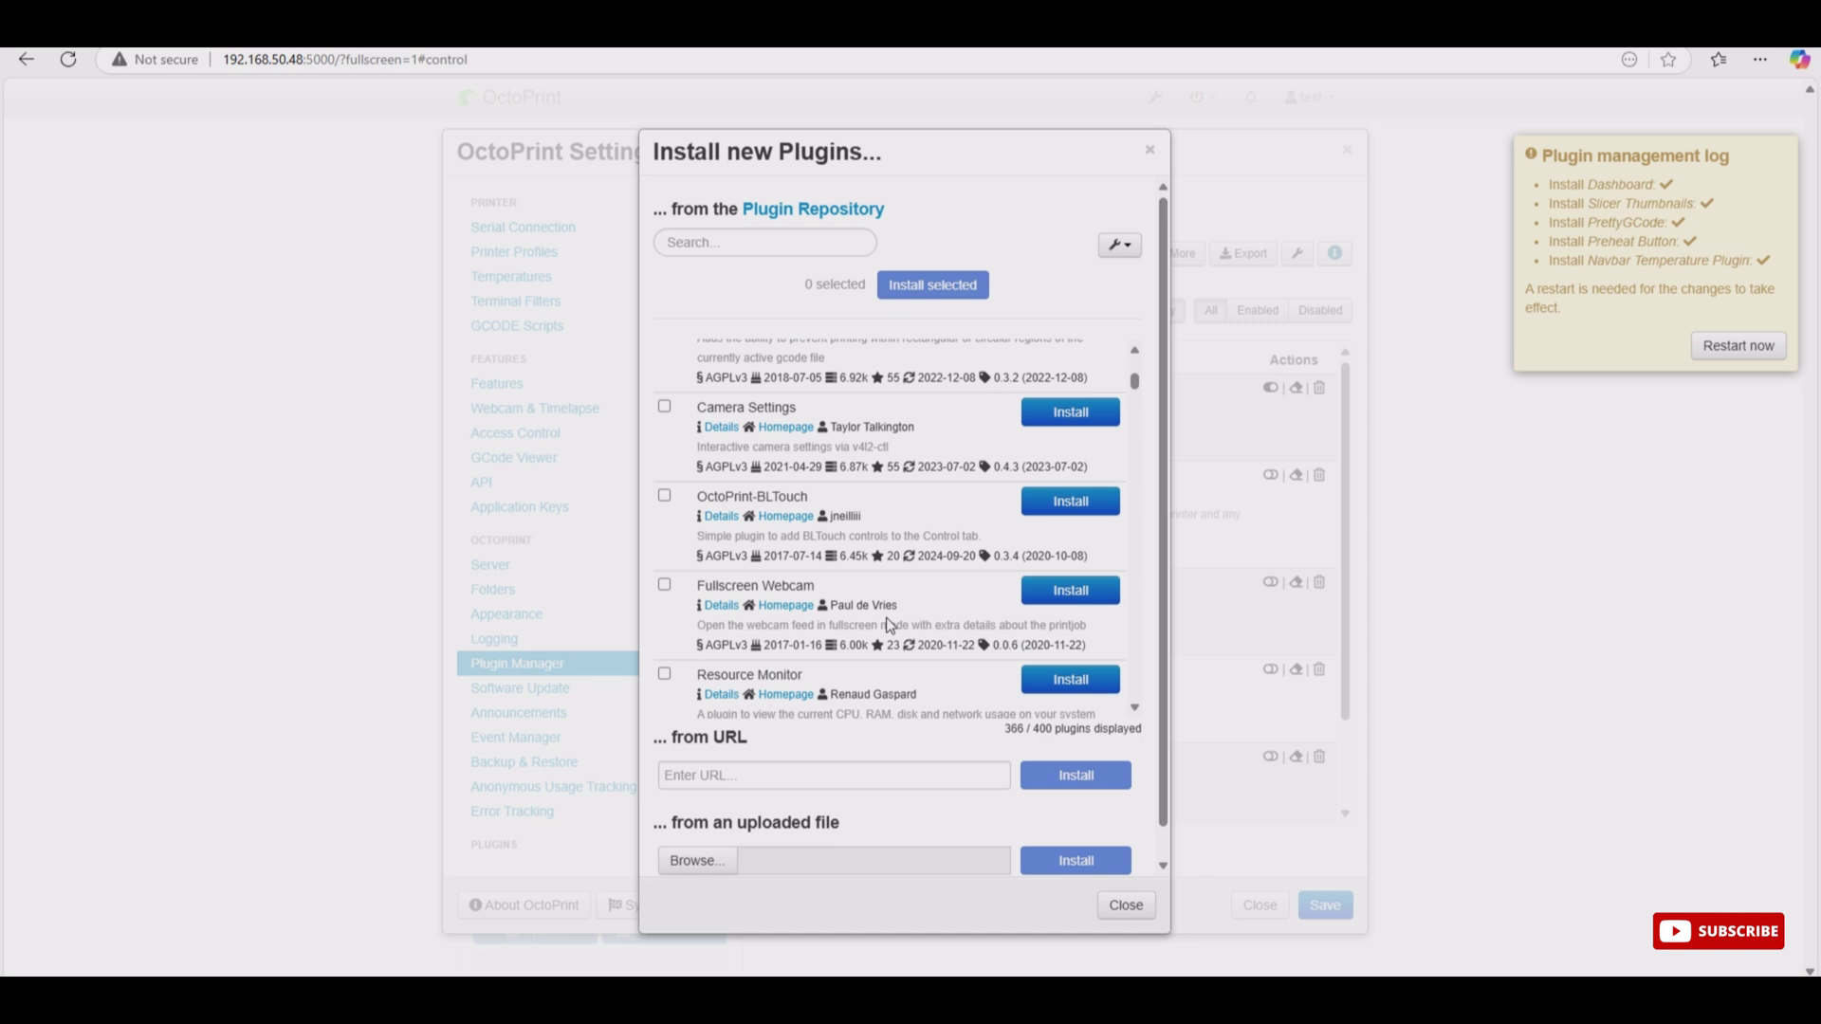
scroll(891, 615, down, 3)
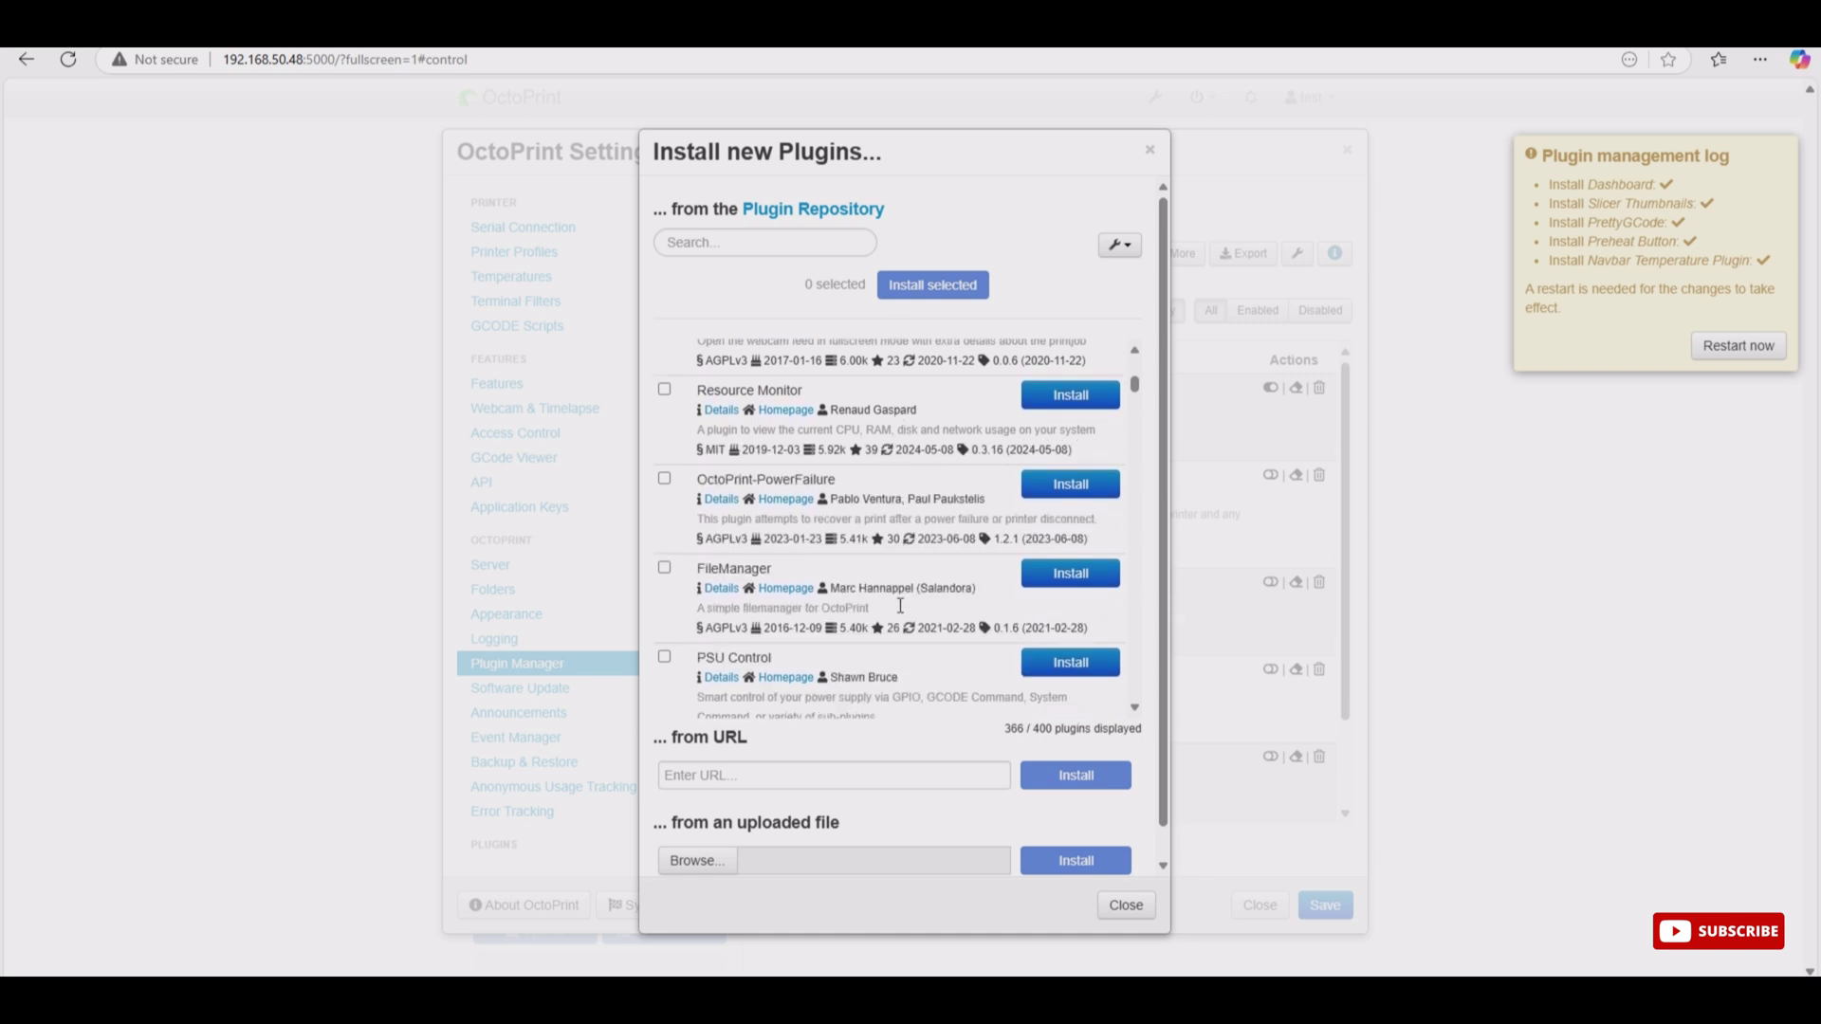
click(1070, 577)
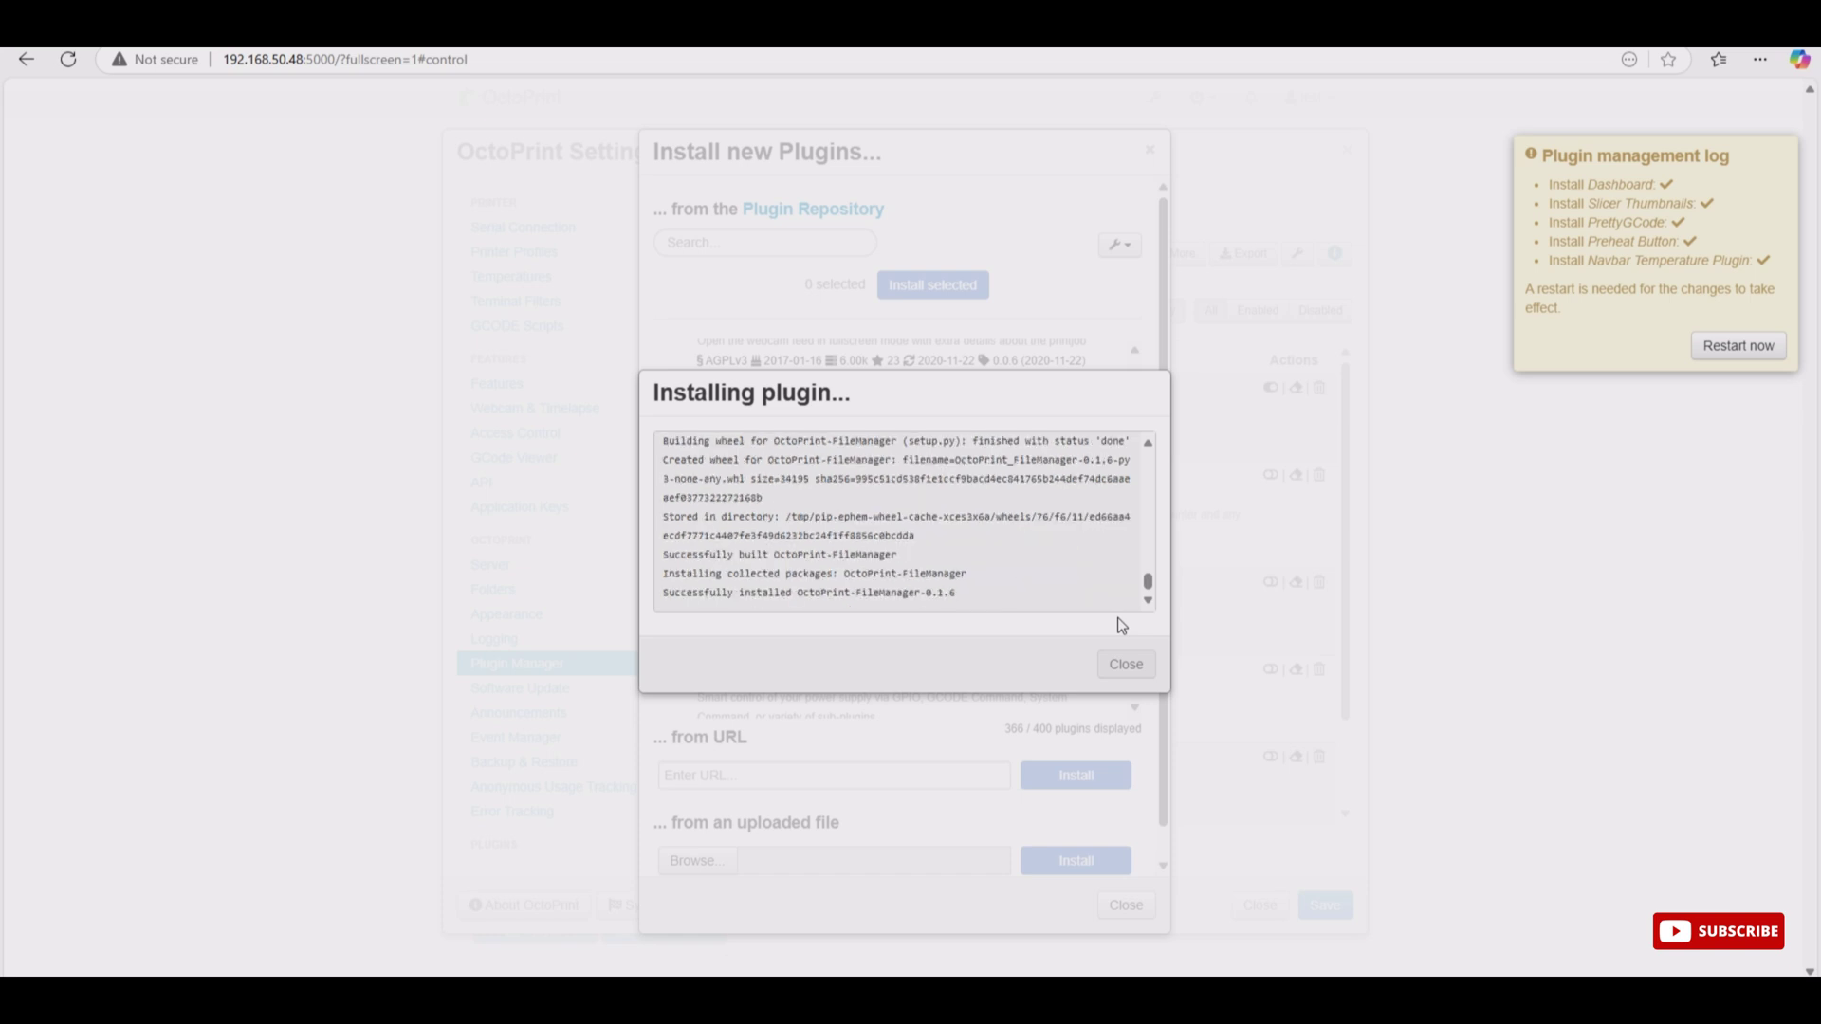
click(1125, 663)
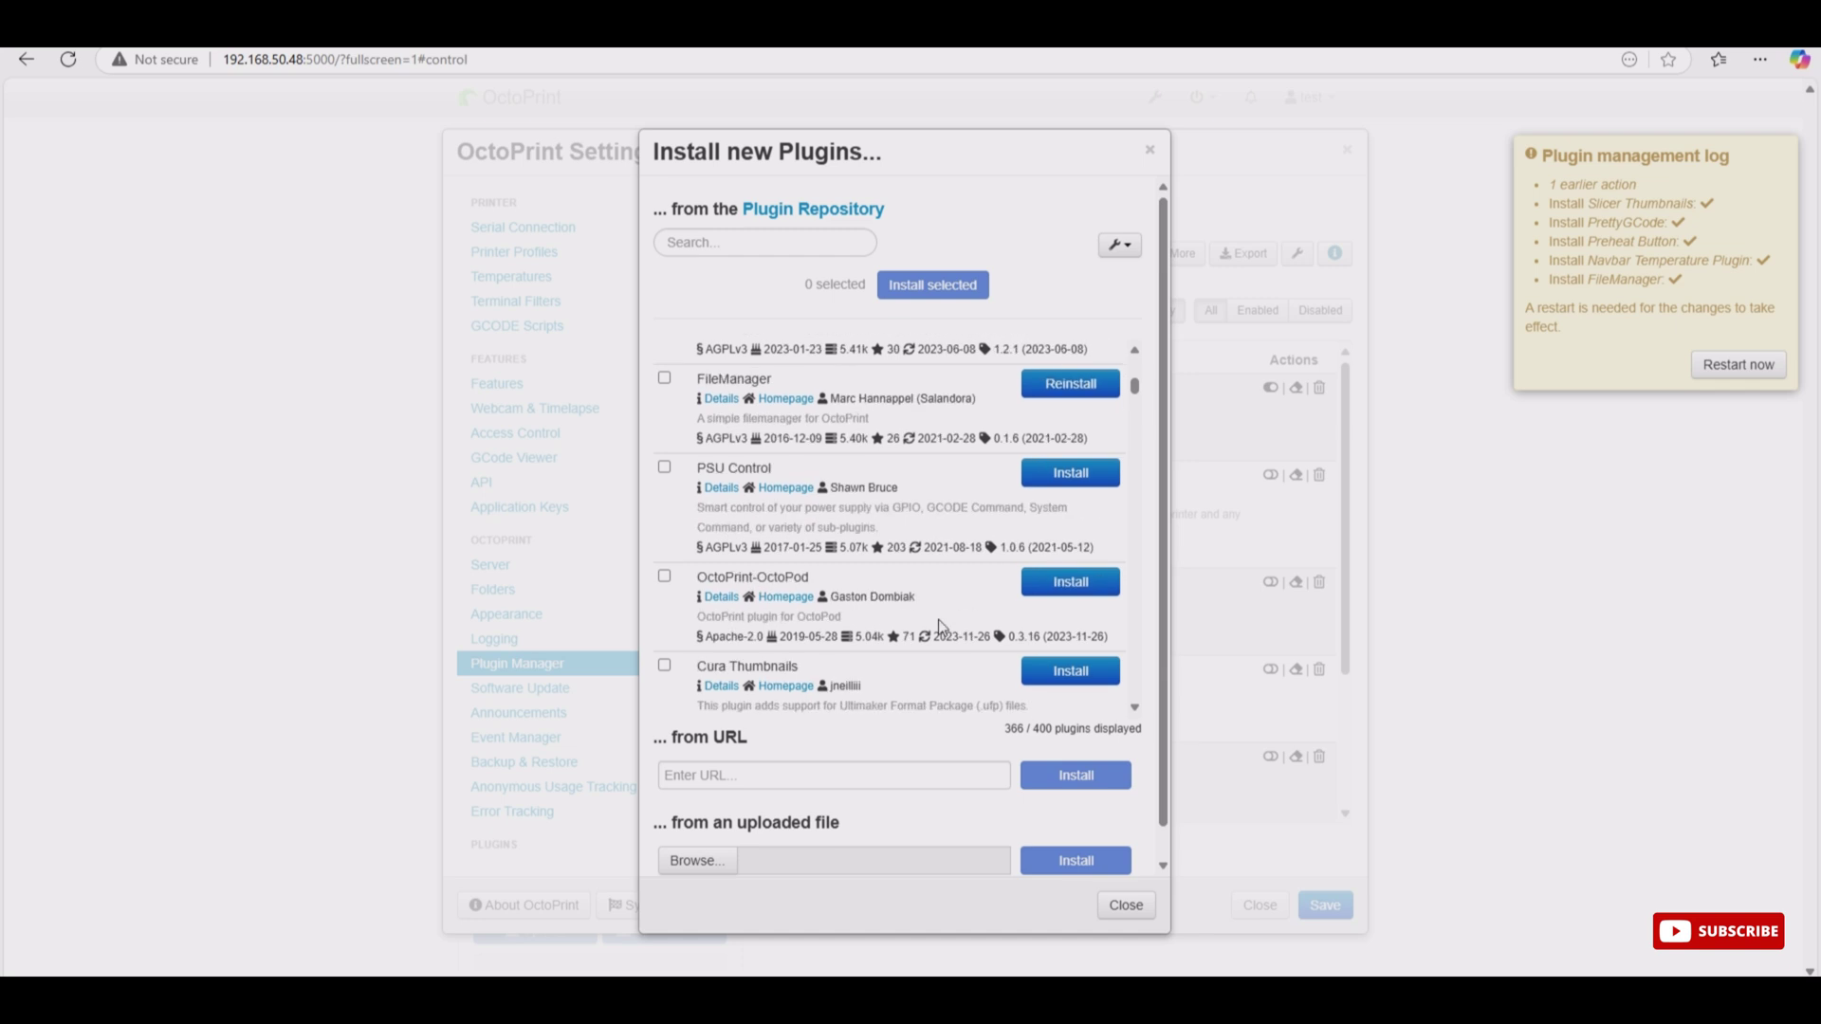
click(1066, 488)
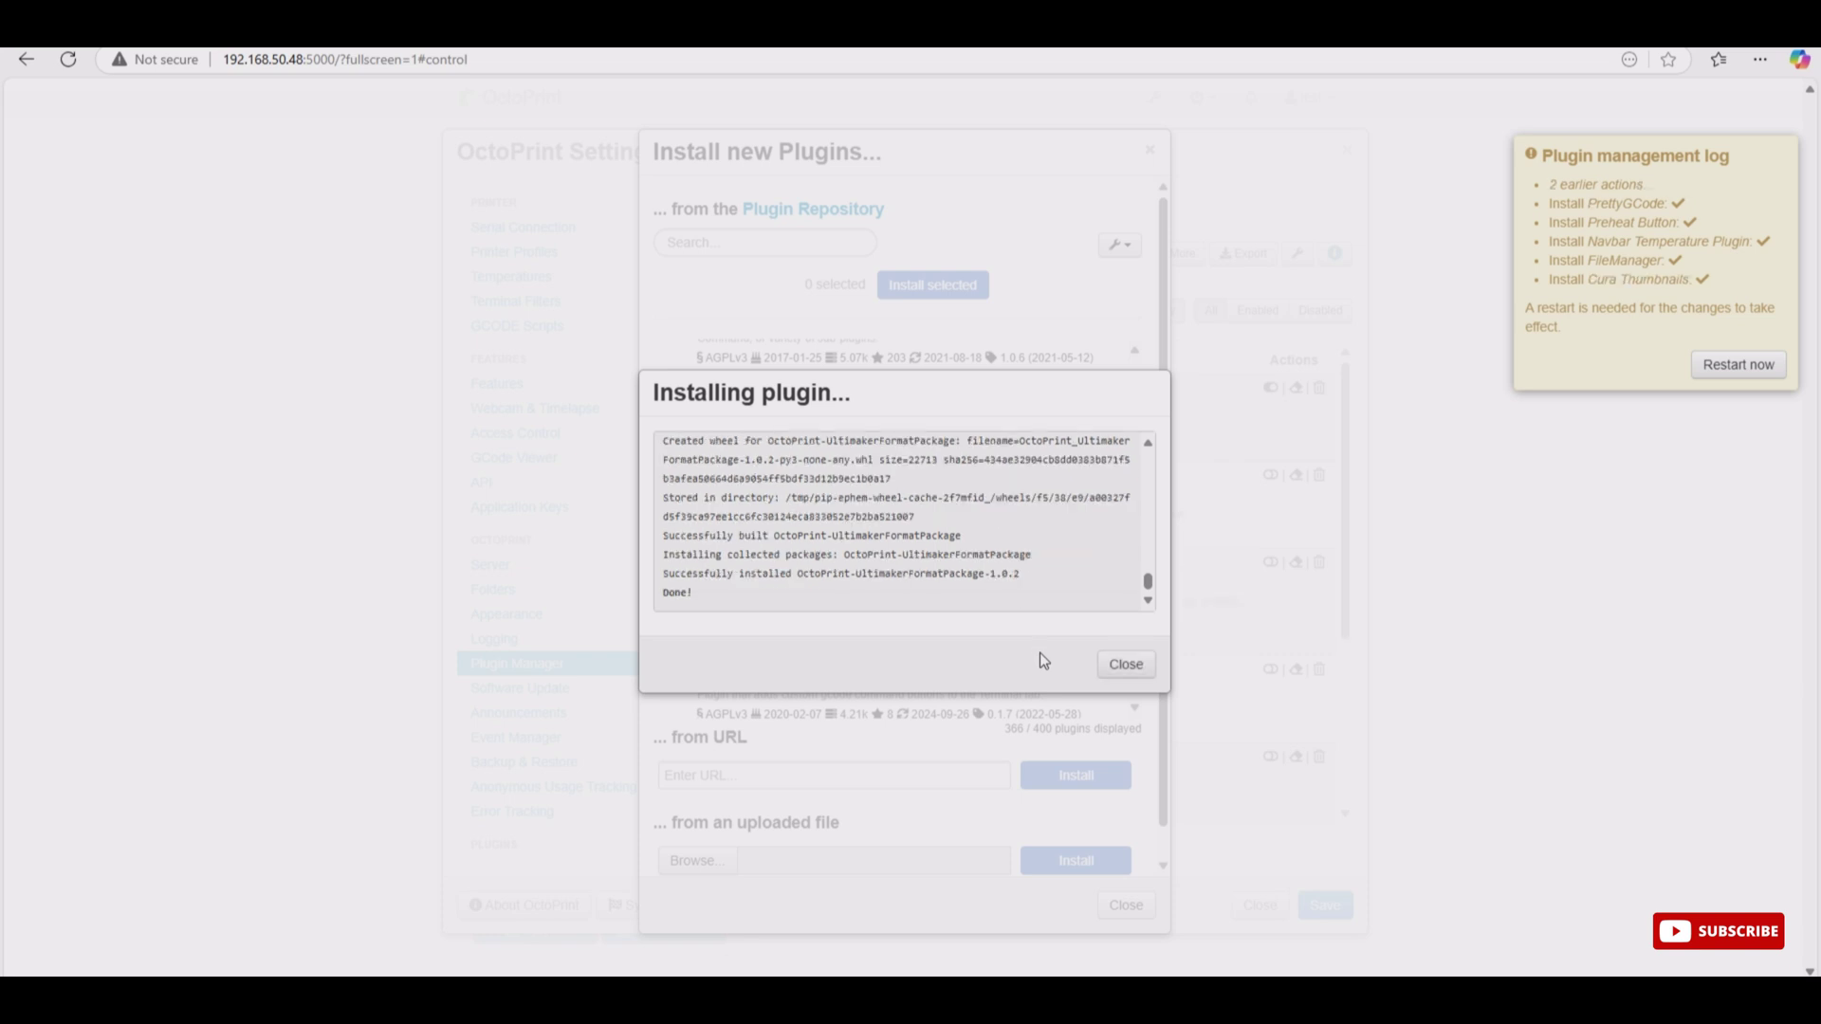
click(1122, 667)
Step: Find the Z Probe Offset Control plugin in the repository list, install it and dismiss the installation log
scroll(882, 605, down, 10)
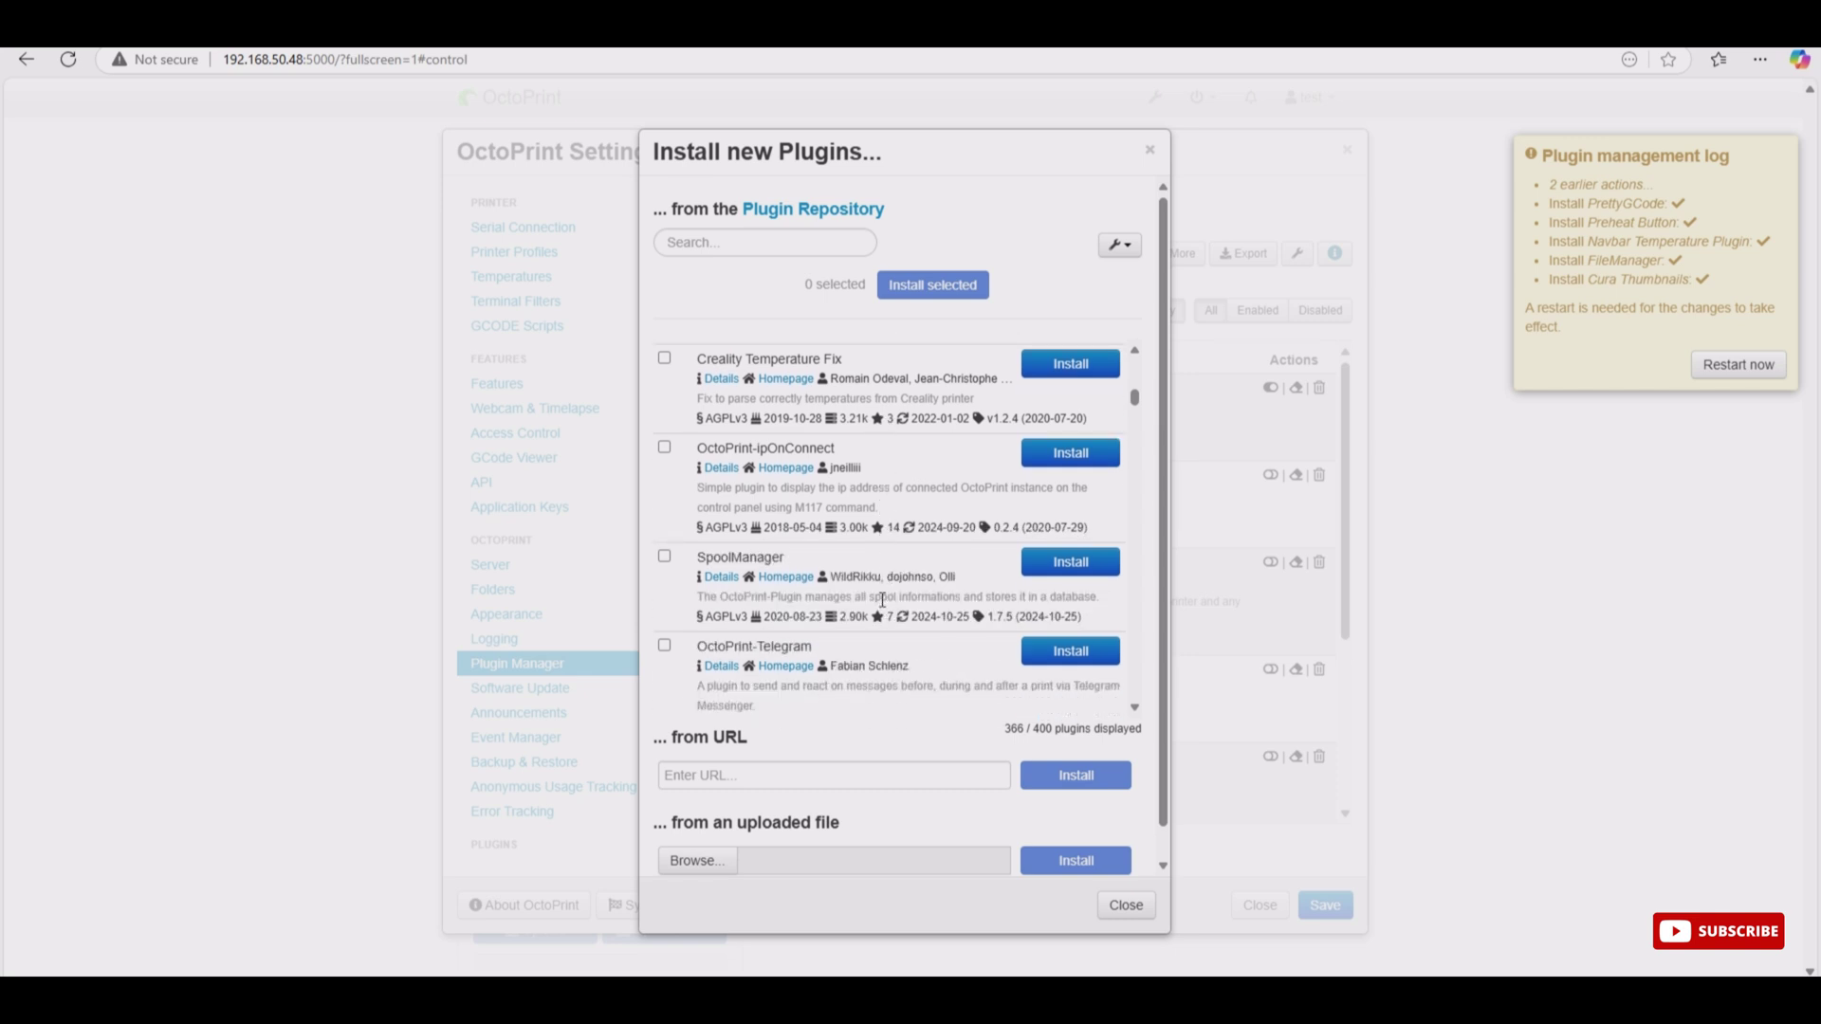
scroll(882, 600, down, 5)
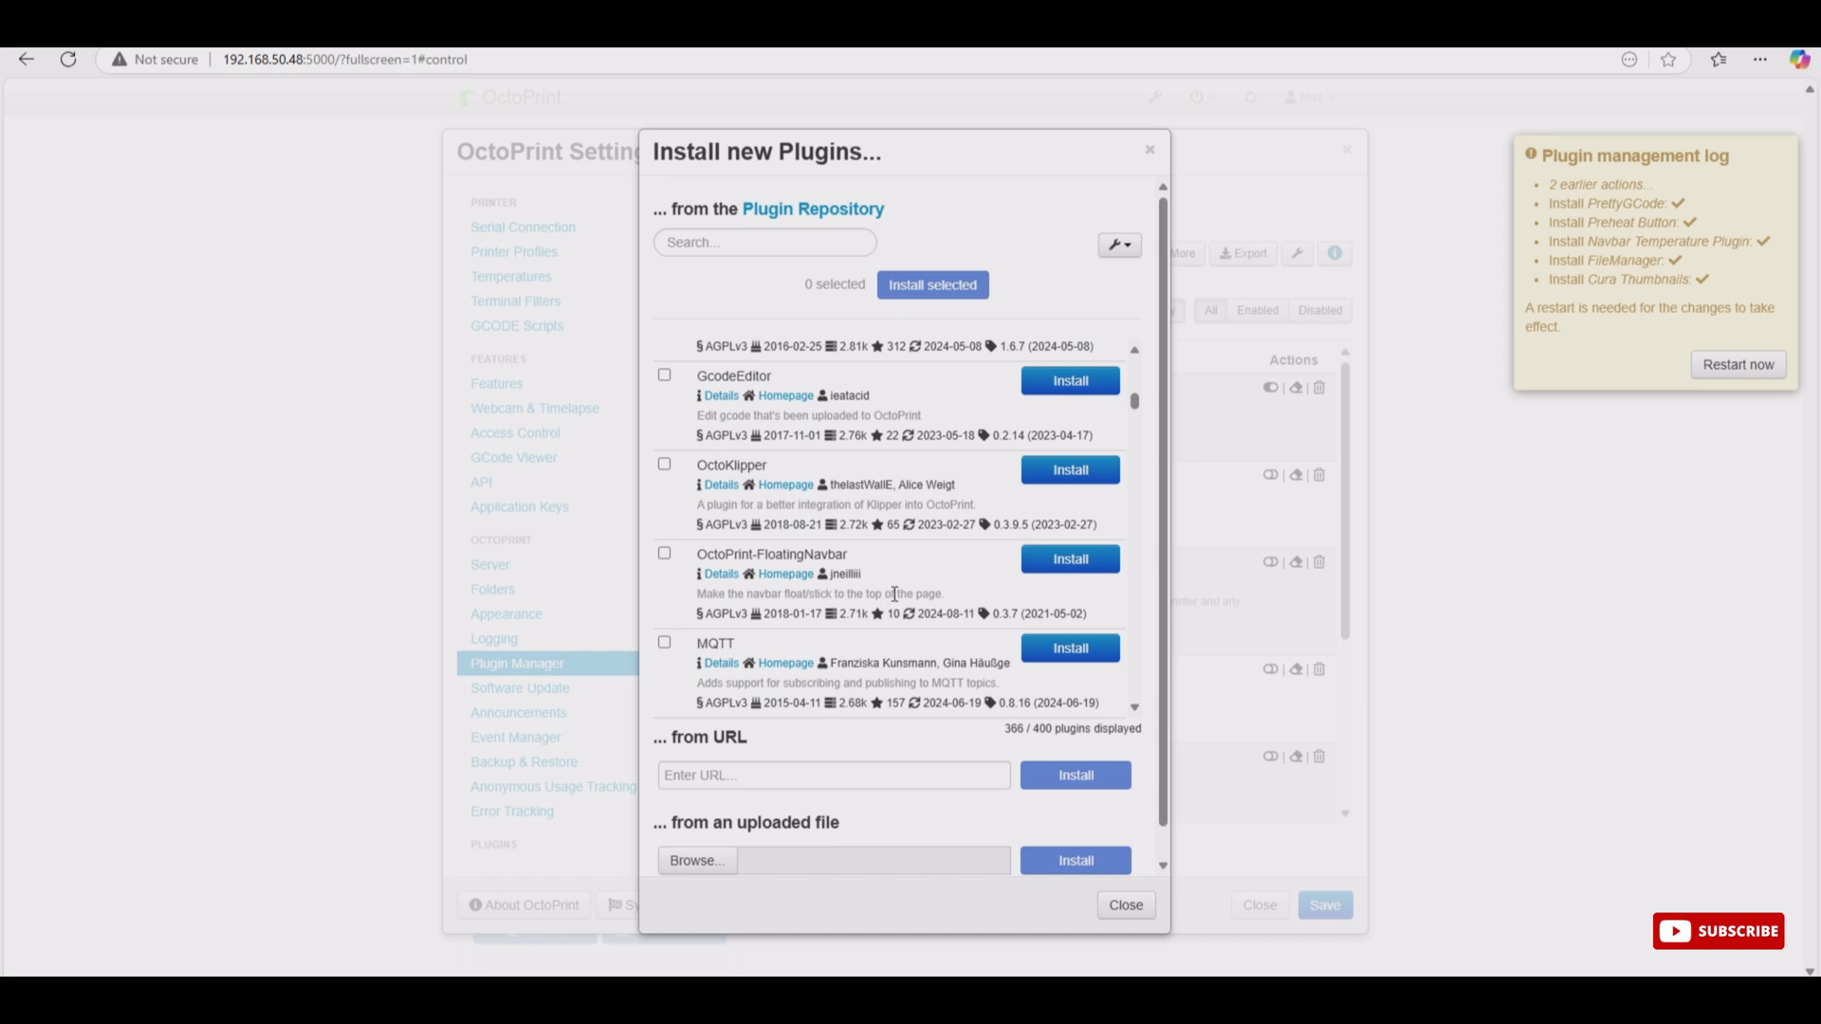
scroll(894, 593, down, 3)
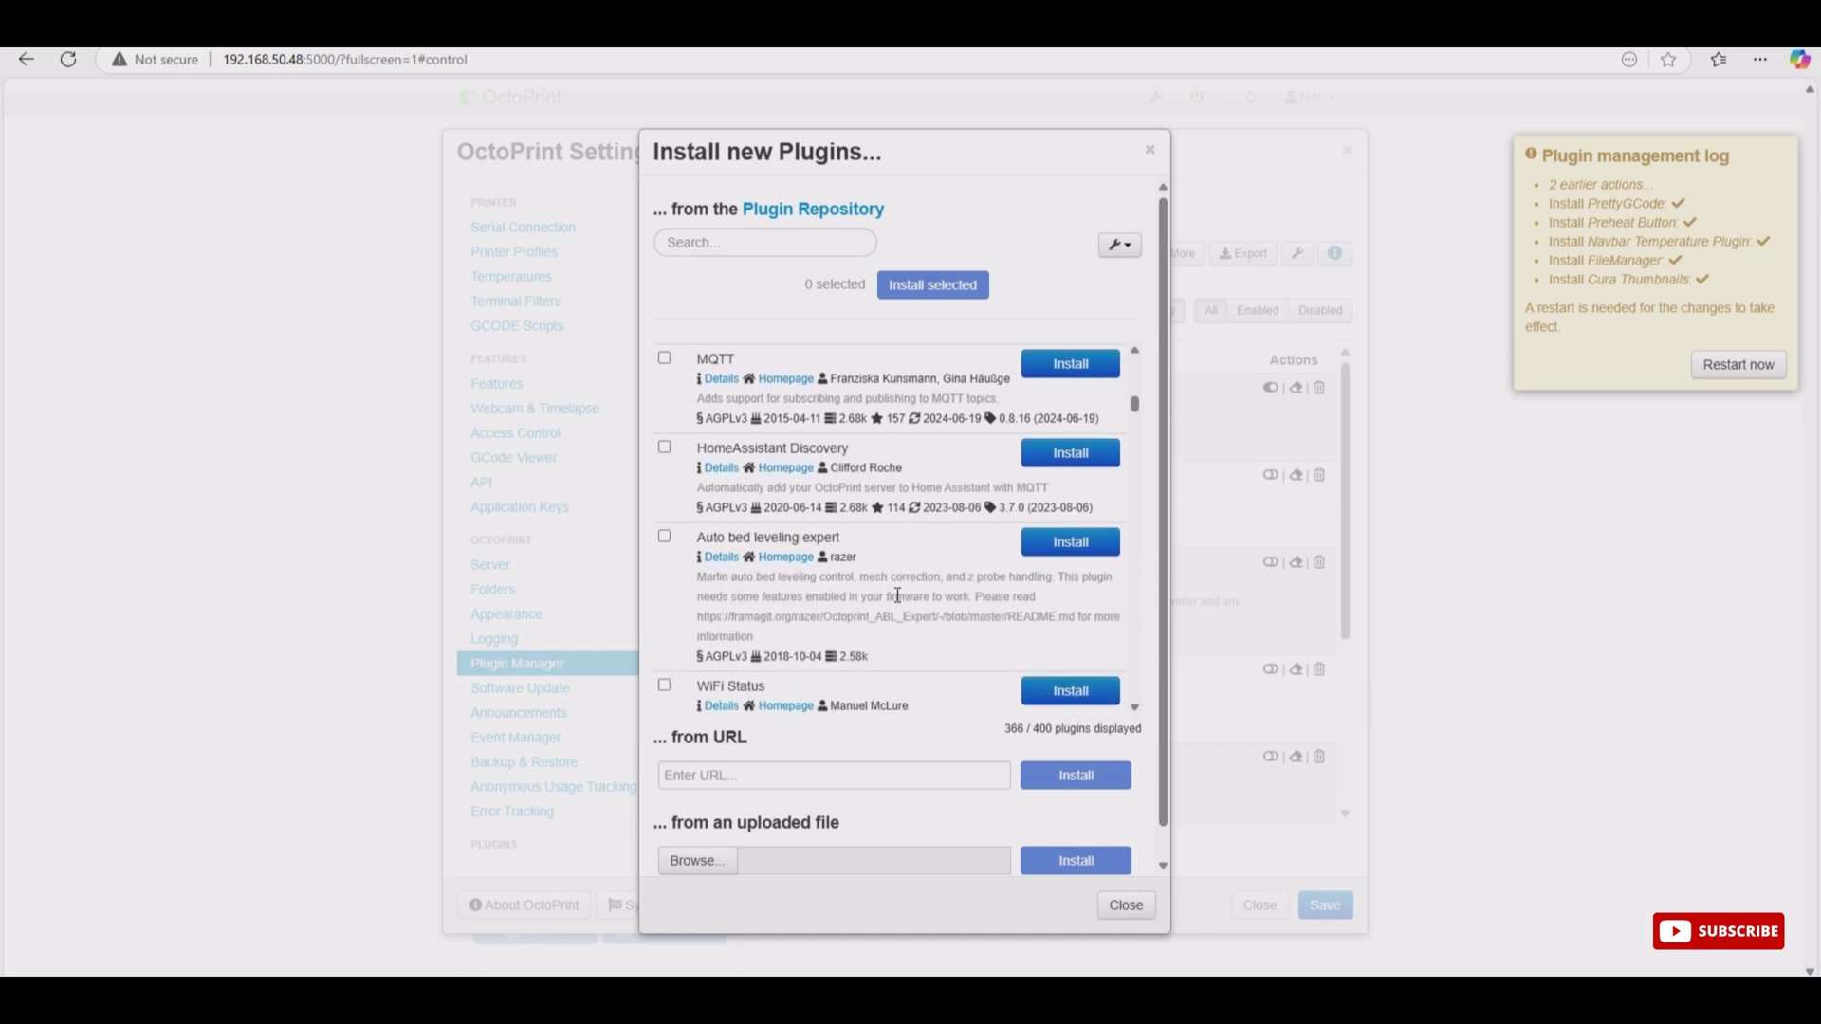
scroll(897, 596, down, 3)
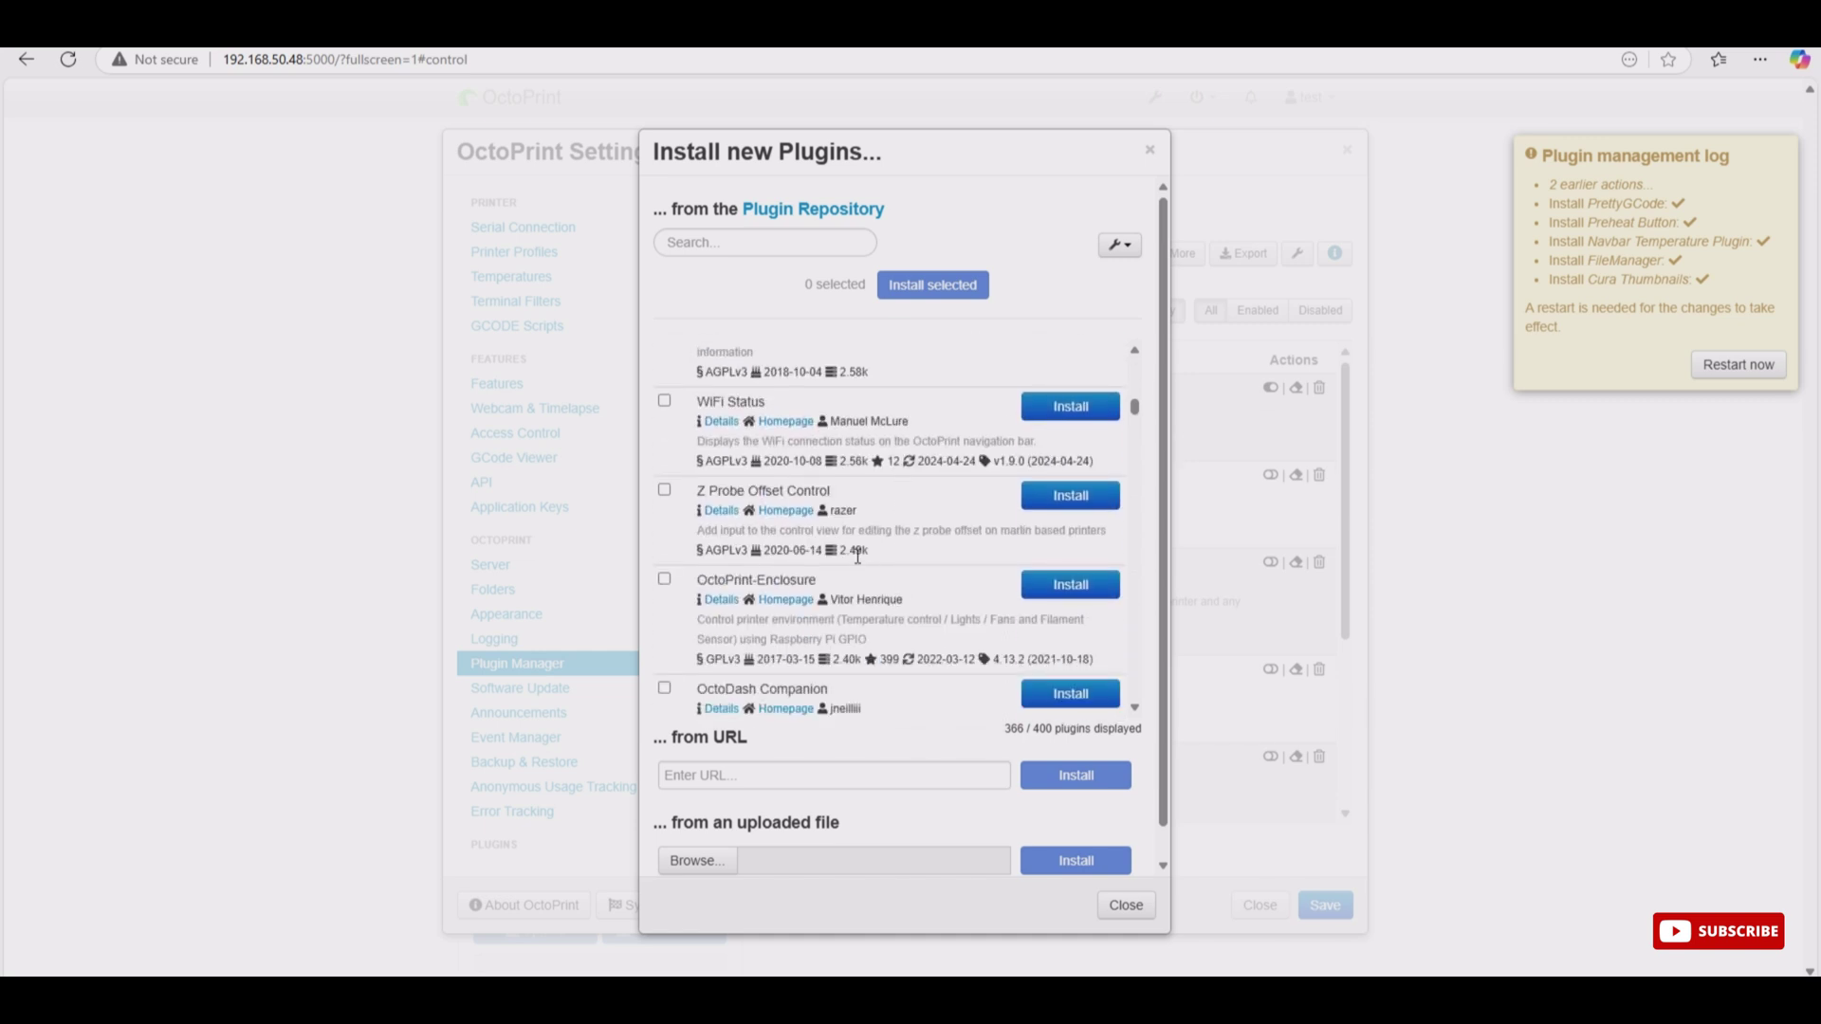
click(1069, 503)
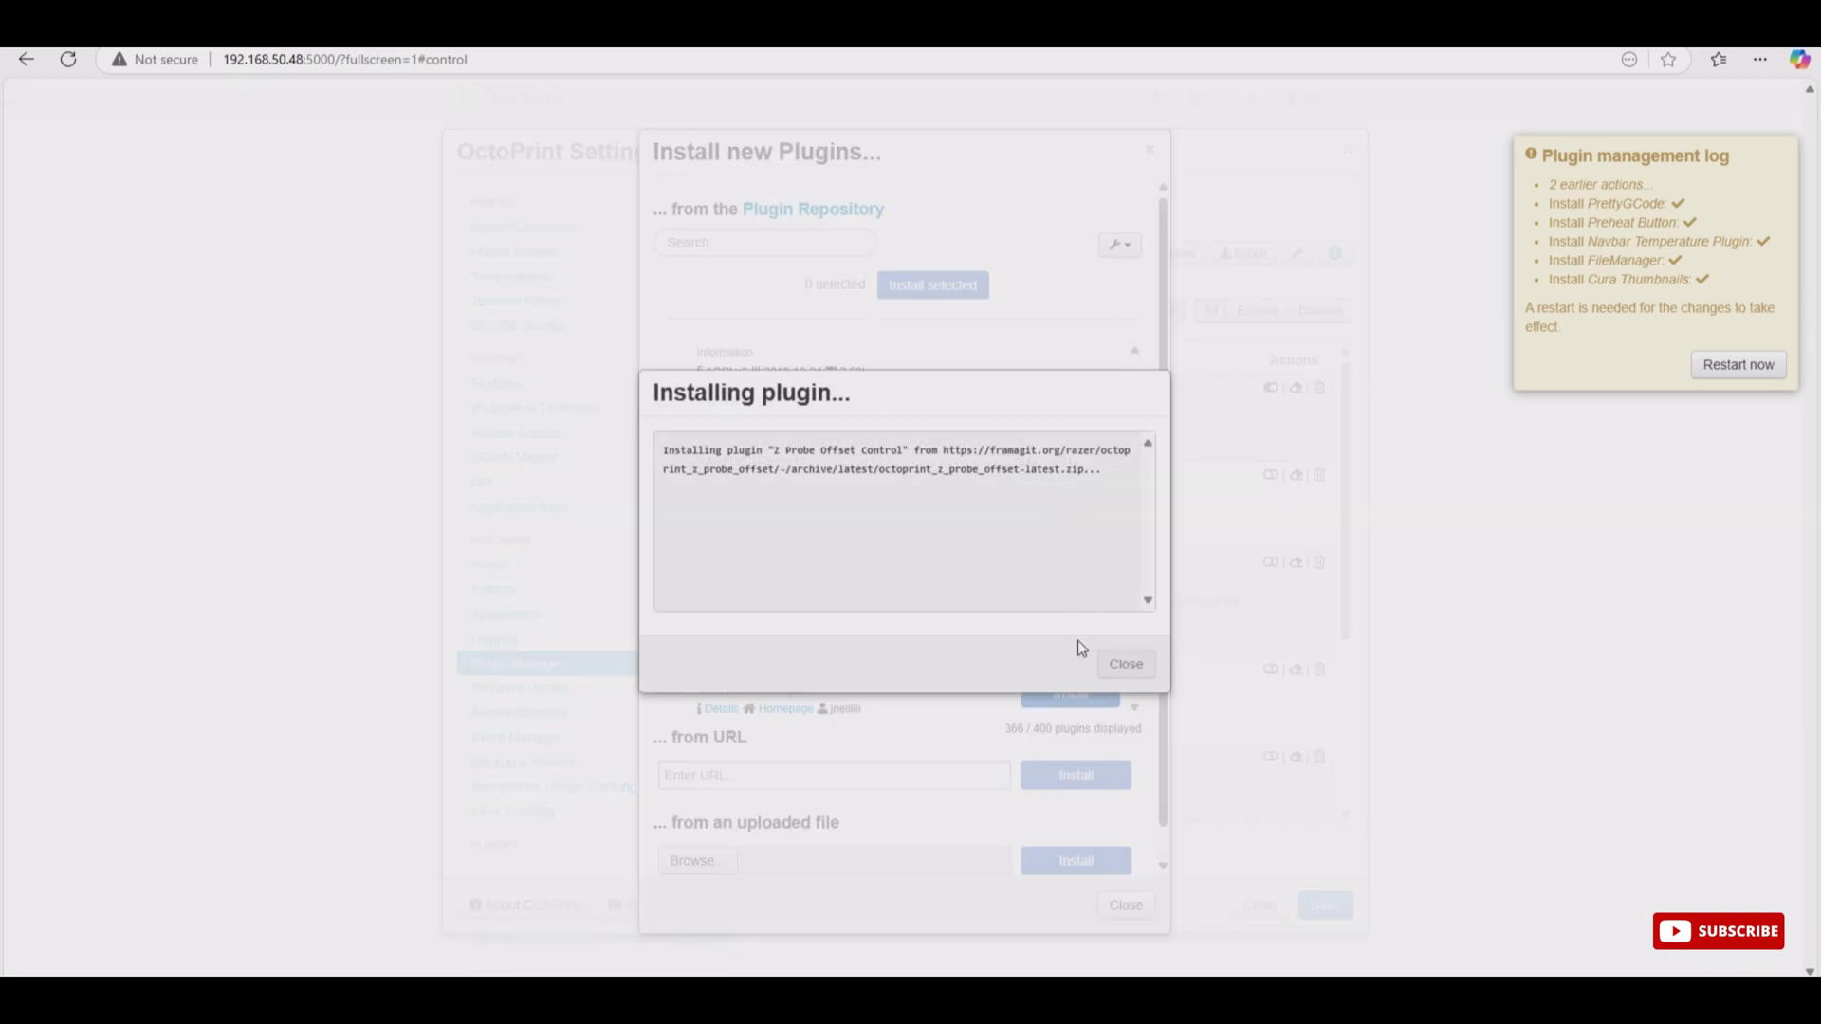
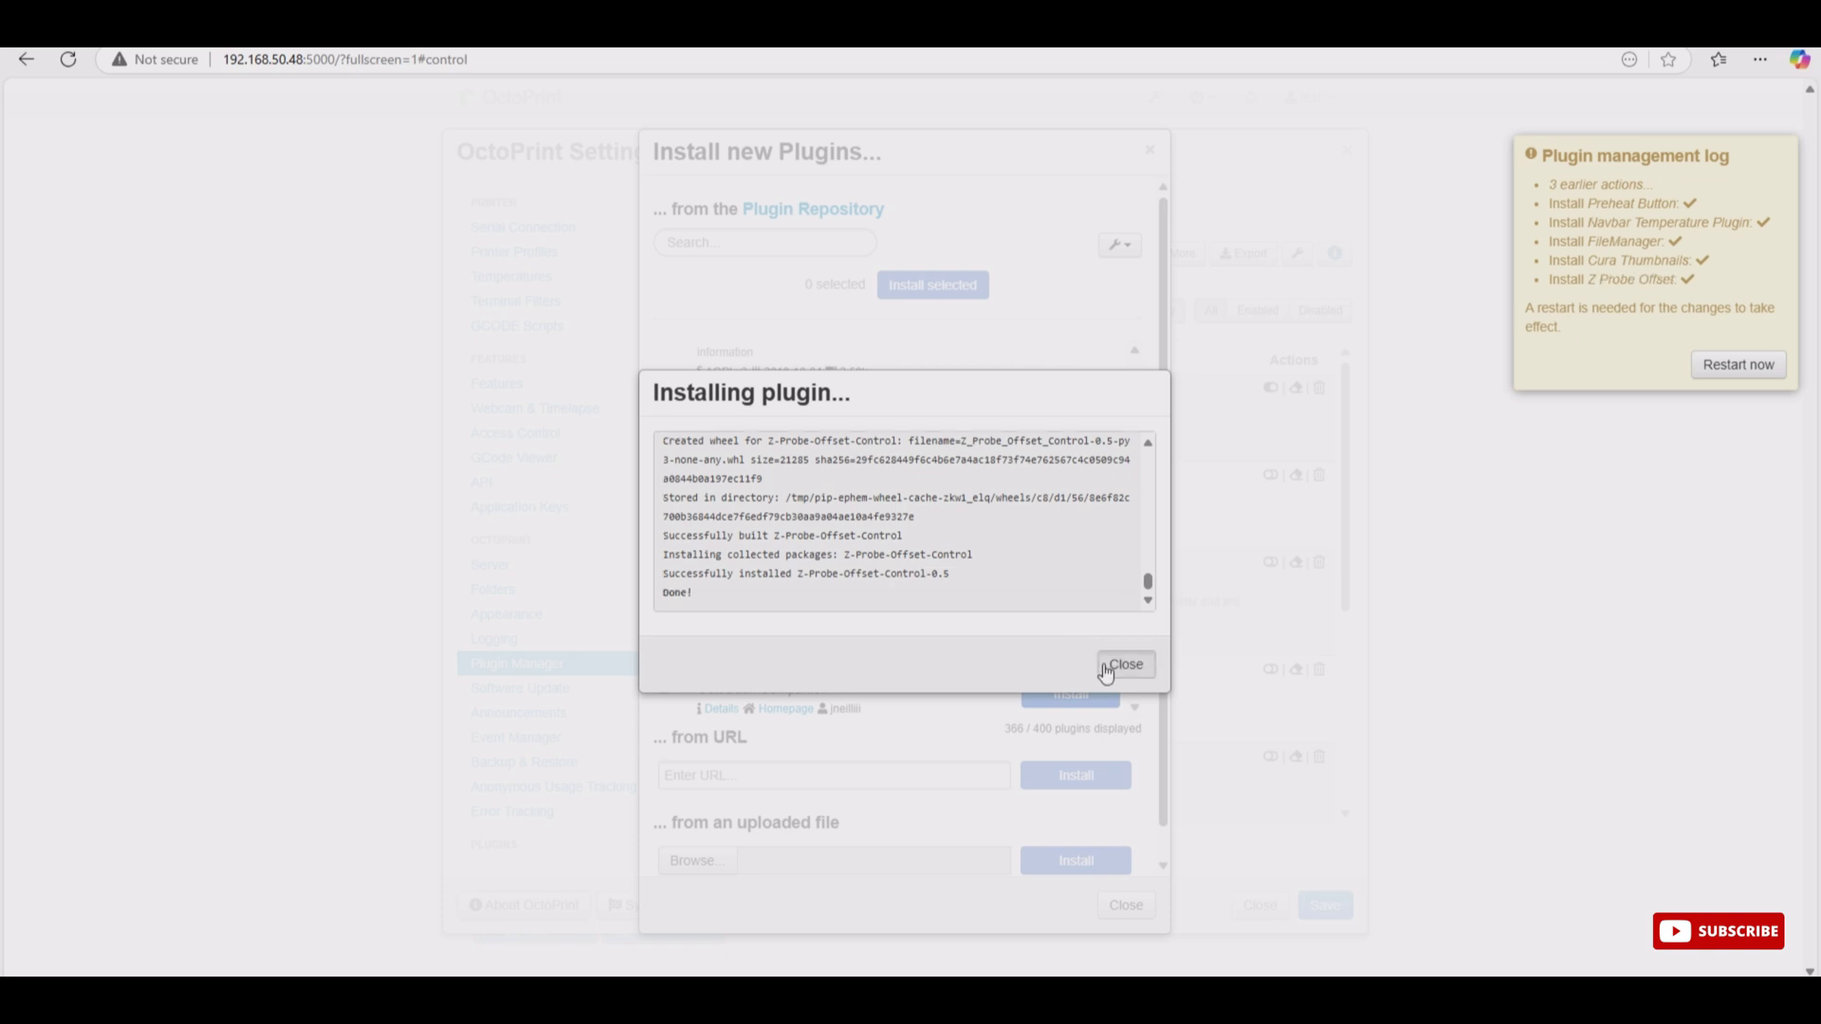
click(1108, 664)
Step: Search the plugin repository for "jog", install the Jog Wheel Control plugin and dismiss the installation log
click(760, 245)
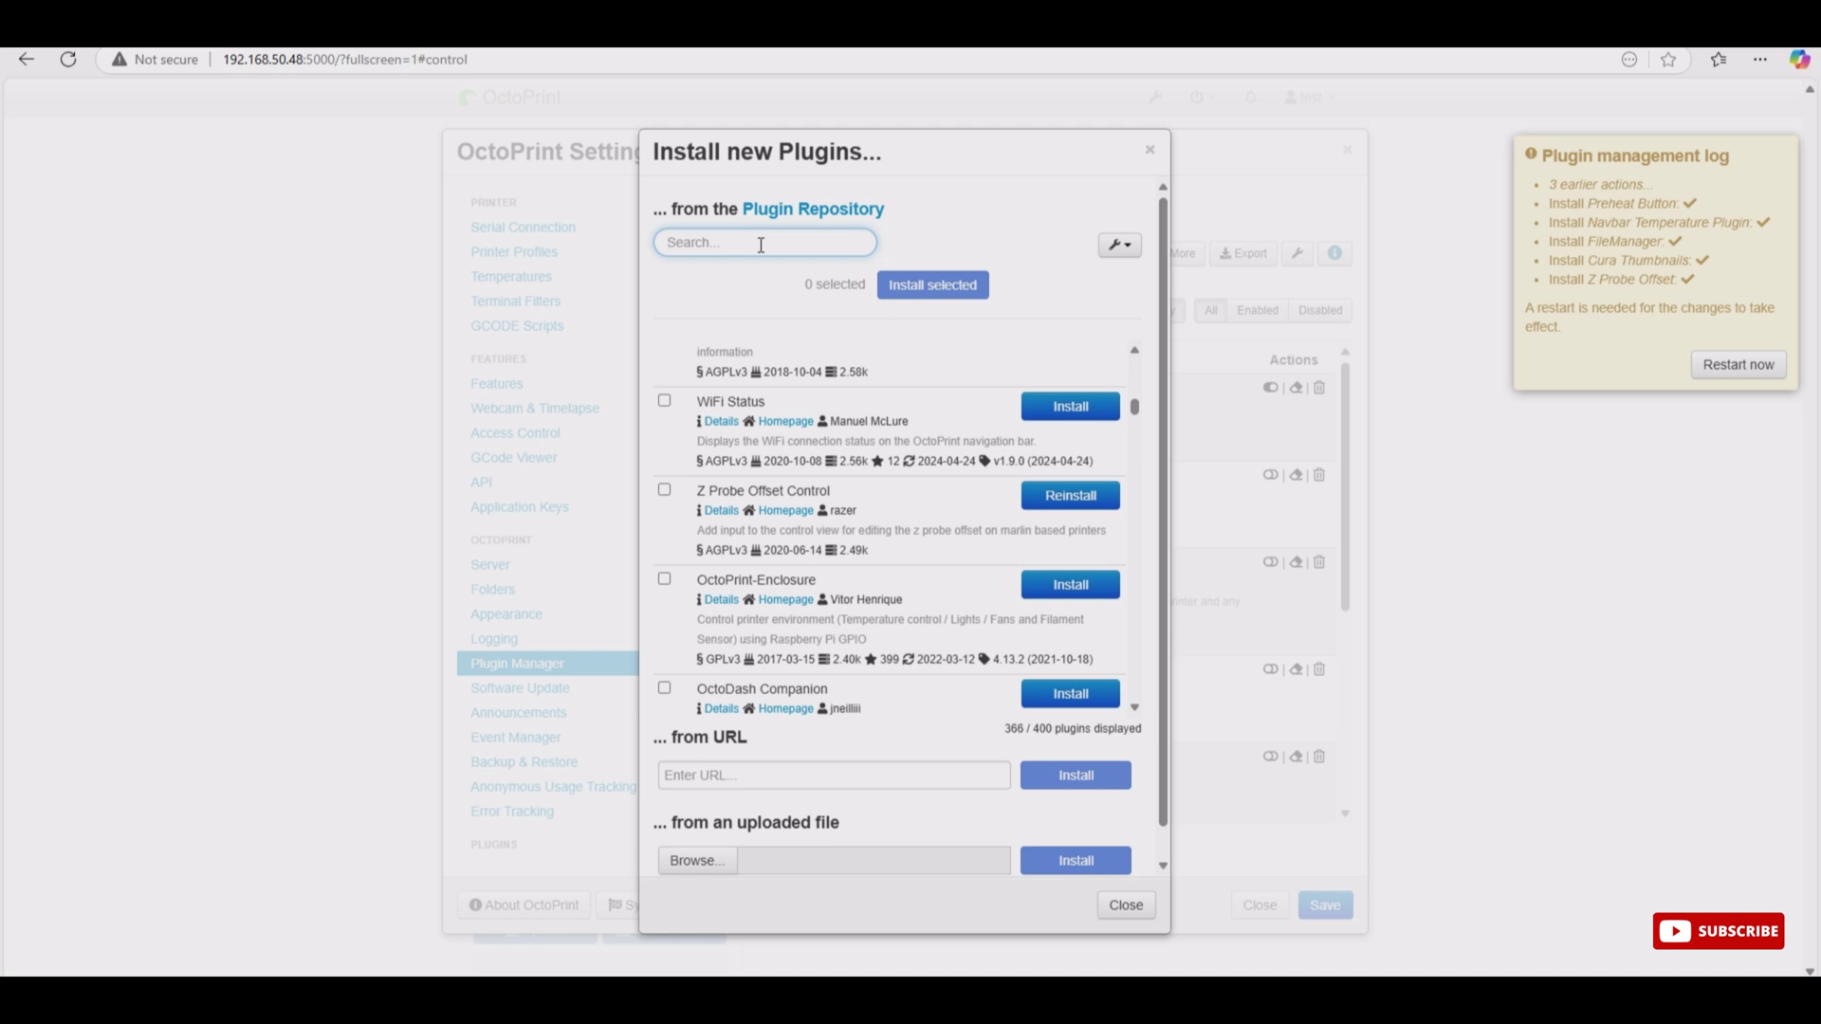
text(joq)
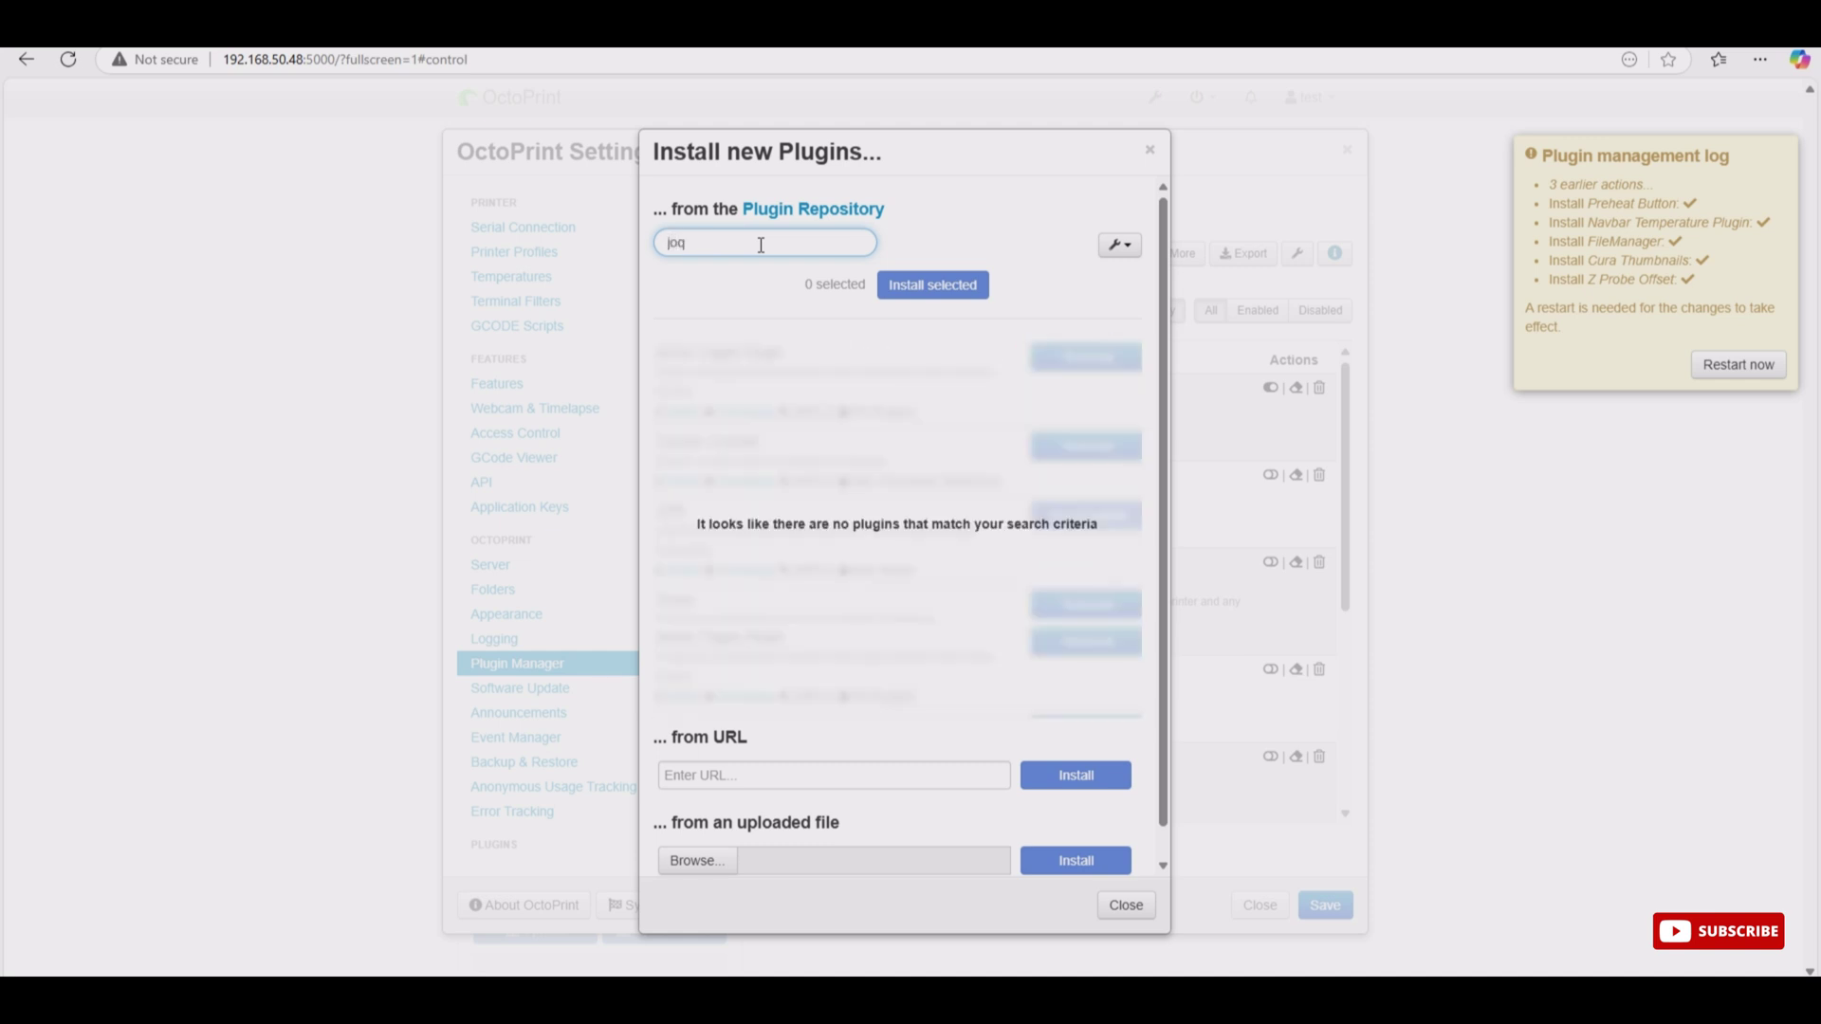
key(BackSpace)
key(BackSpace)
key(BackSpace)
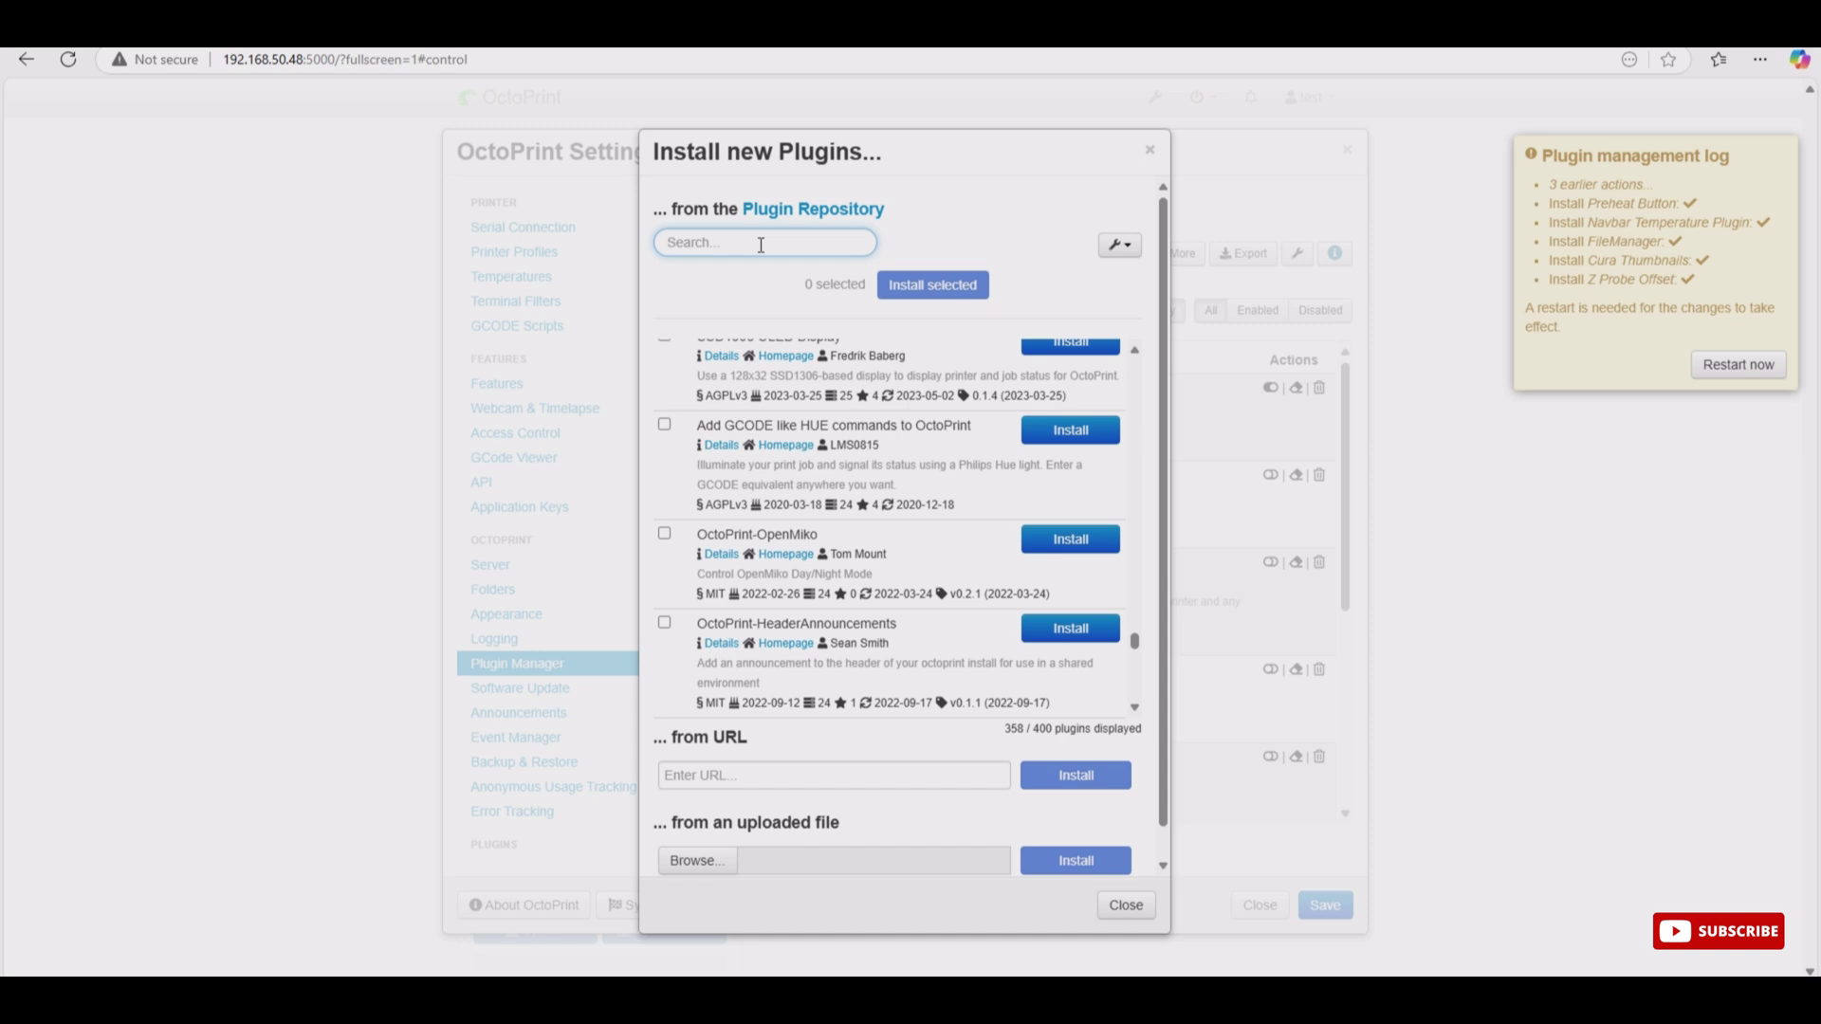
text(jog)
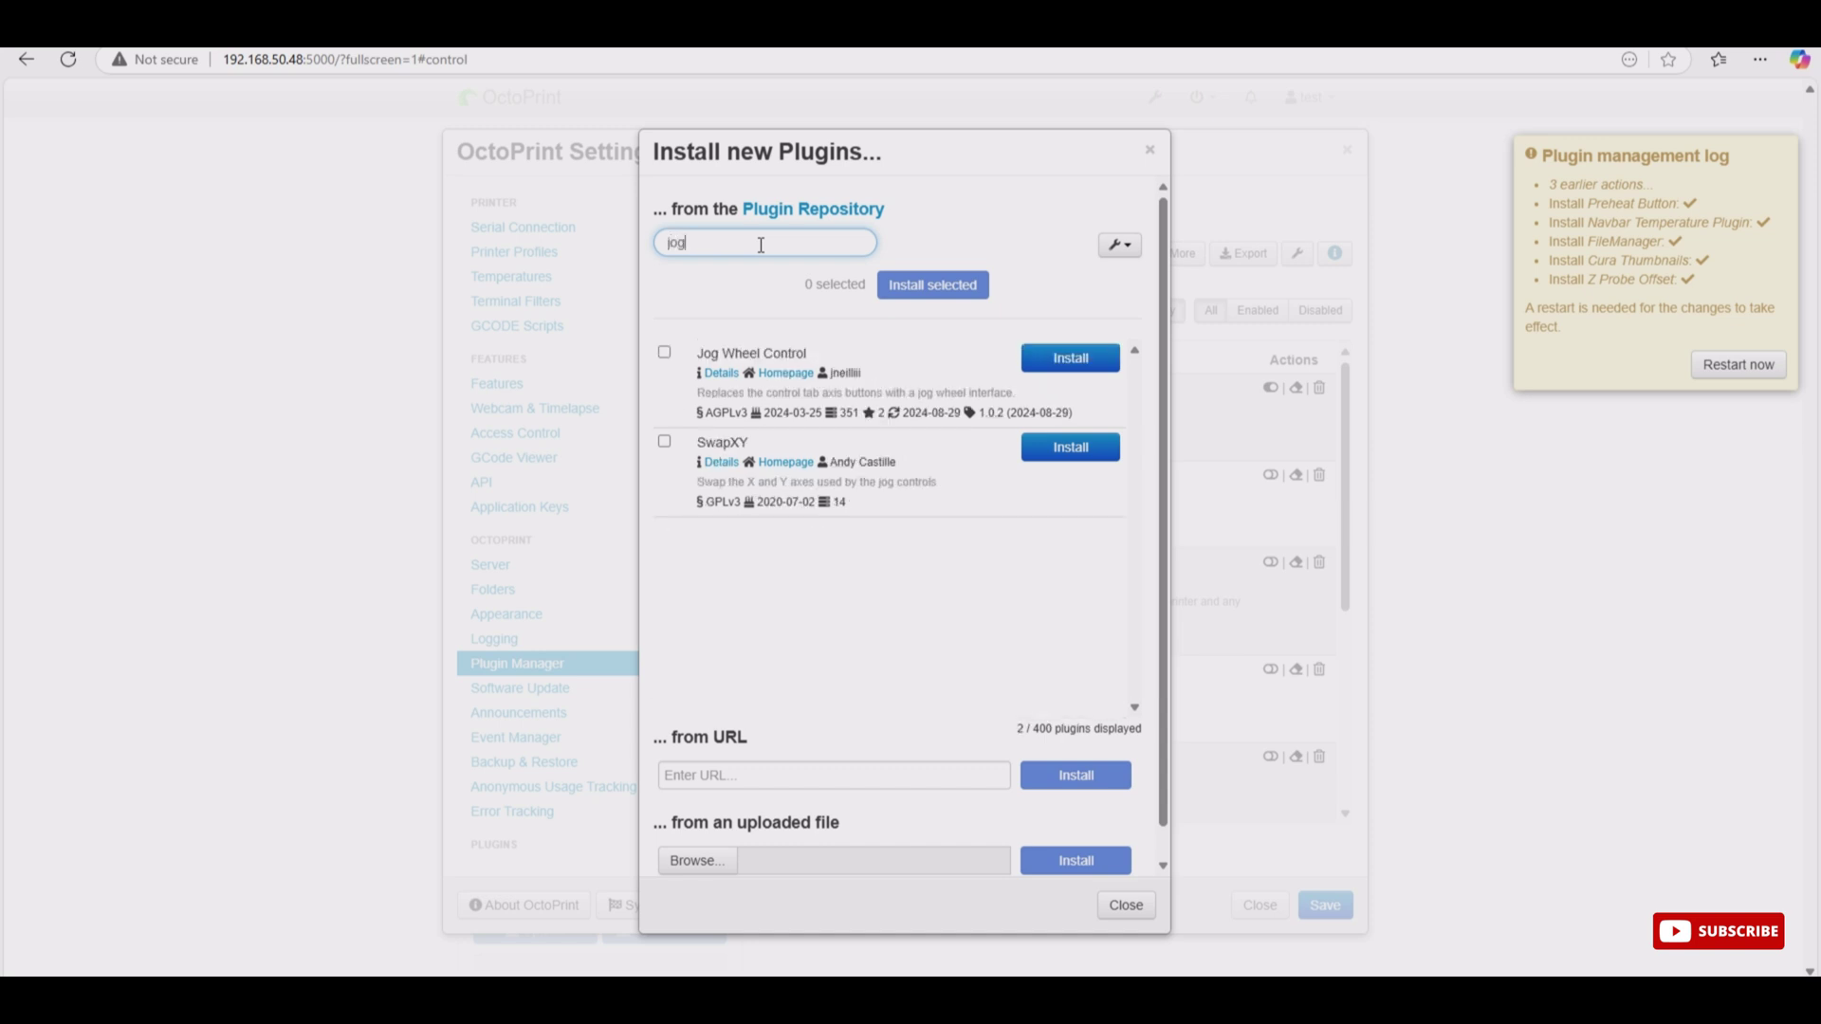
click(664, 352)
click(1070, 365)
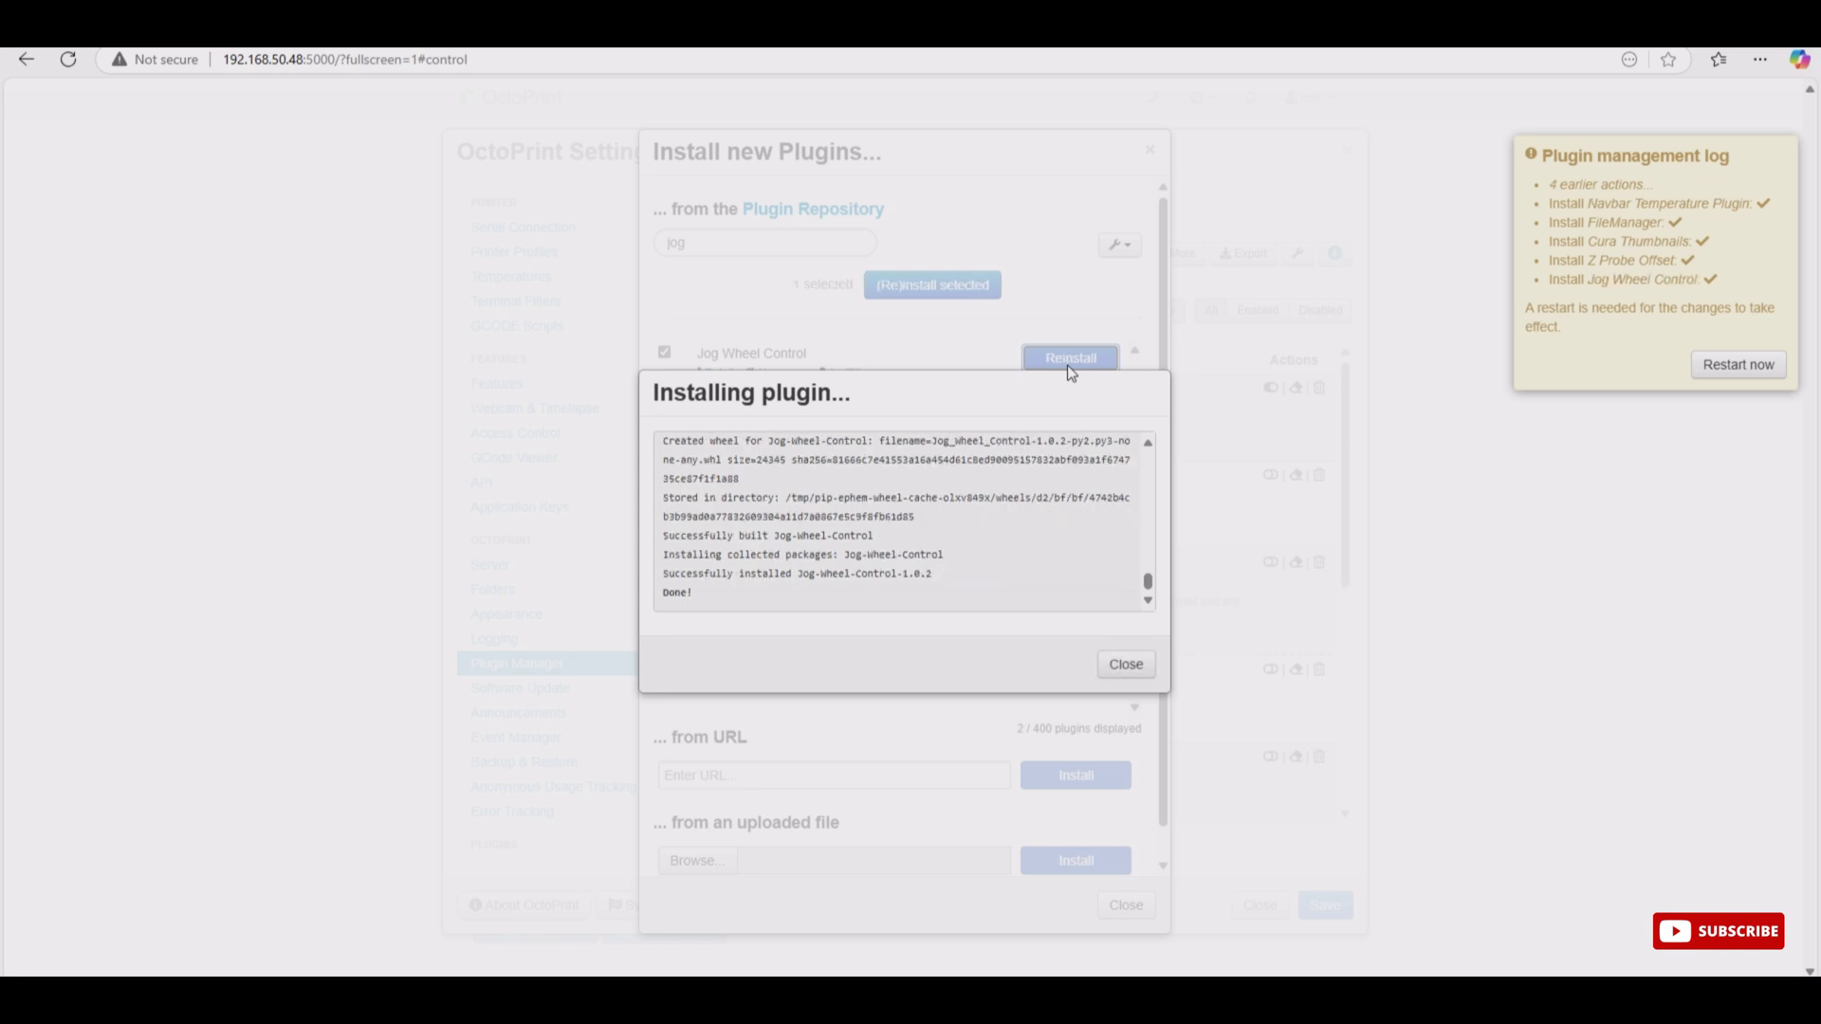
click(1125, 663)
Step: Restart the OctoPrint server to apply the installed plugins, confirm the restart and reload the page
click(1738, 364)
click(1125, 631)
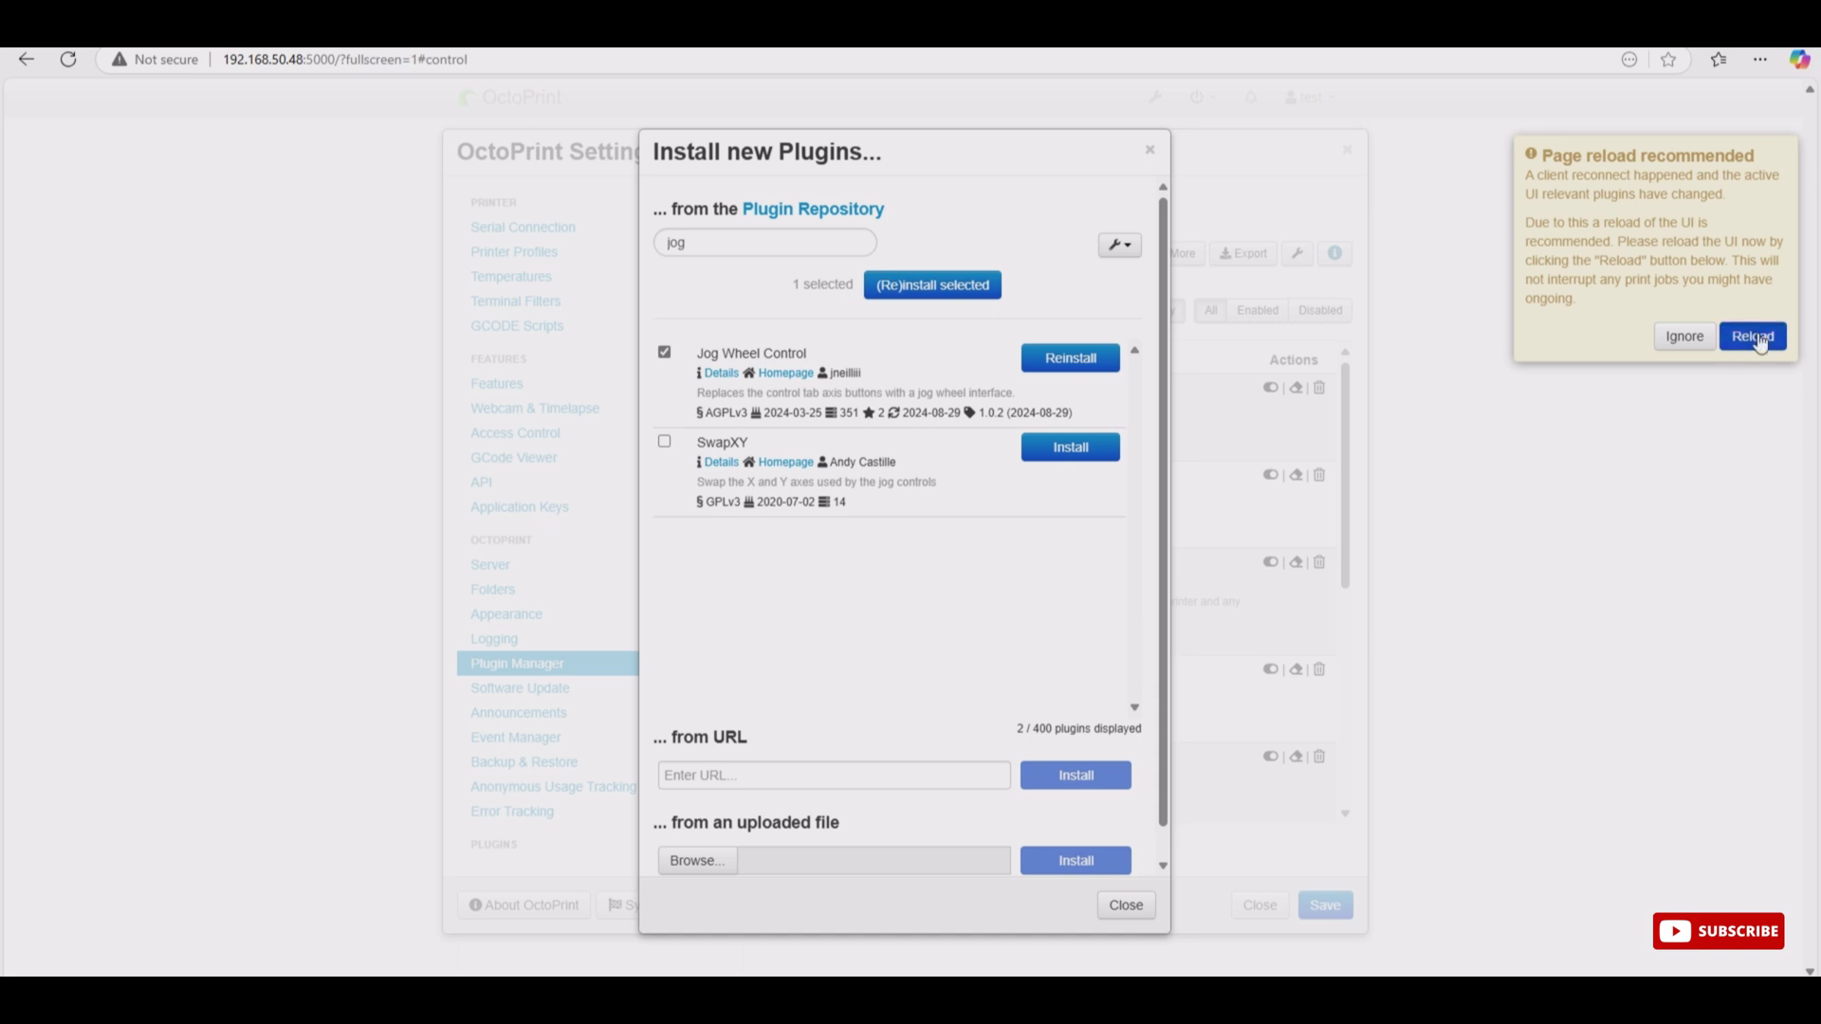
click(1754, 337)
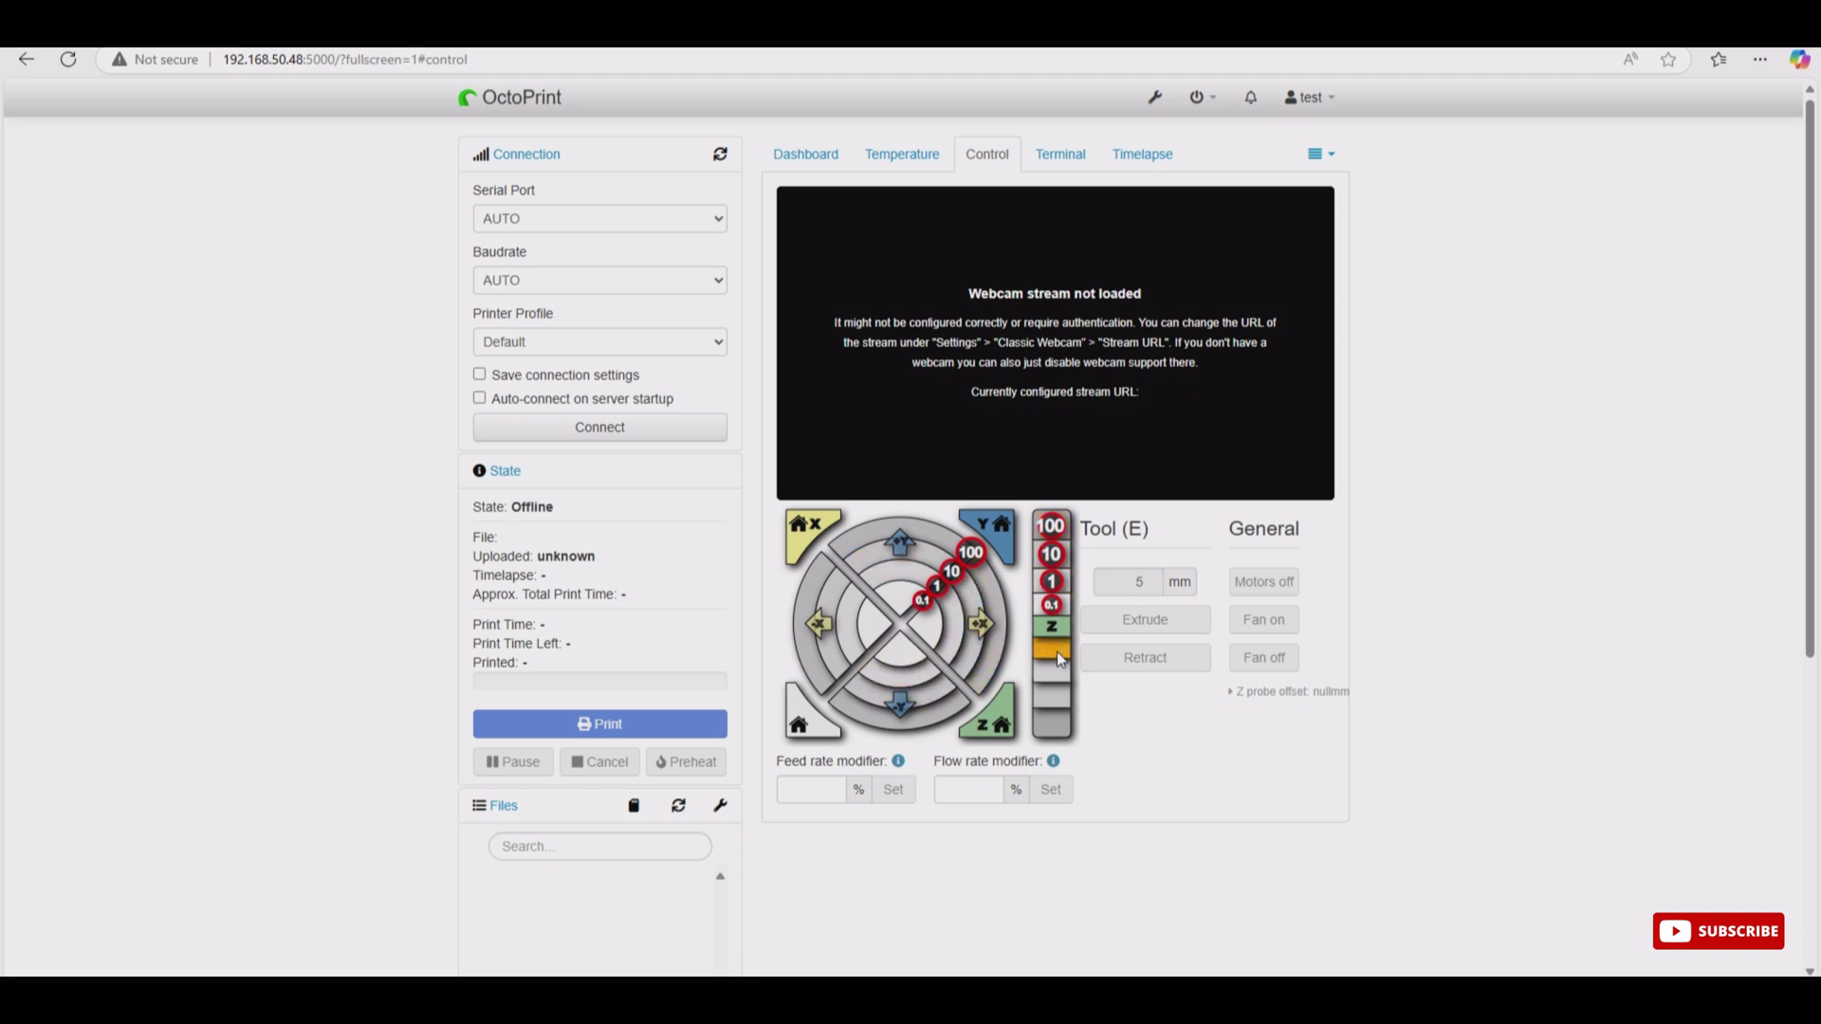
Step: Expand the Z probe offset control and connect to the printer with the AUTO serial port and baudrate
click(1250, 695)
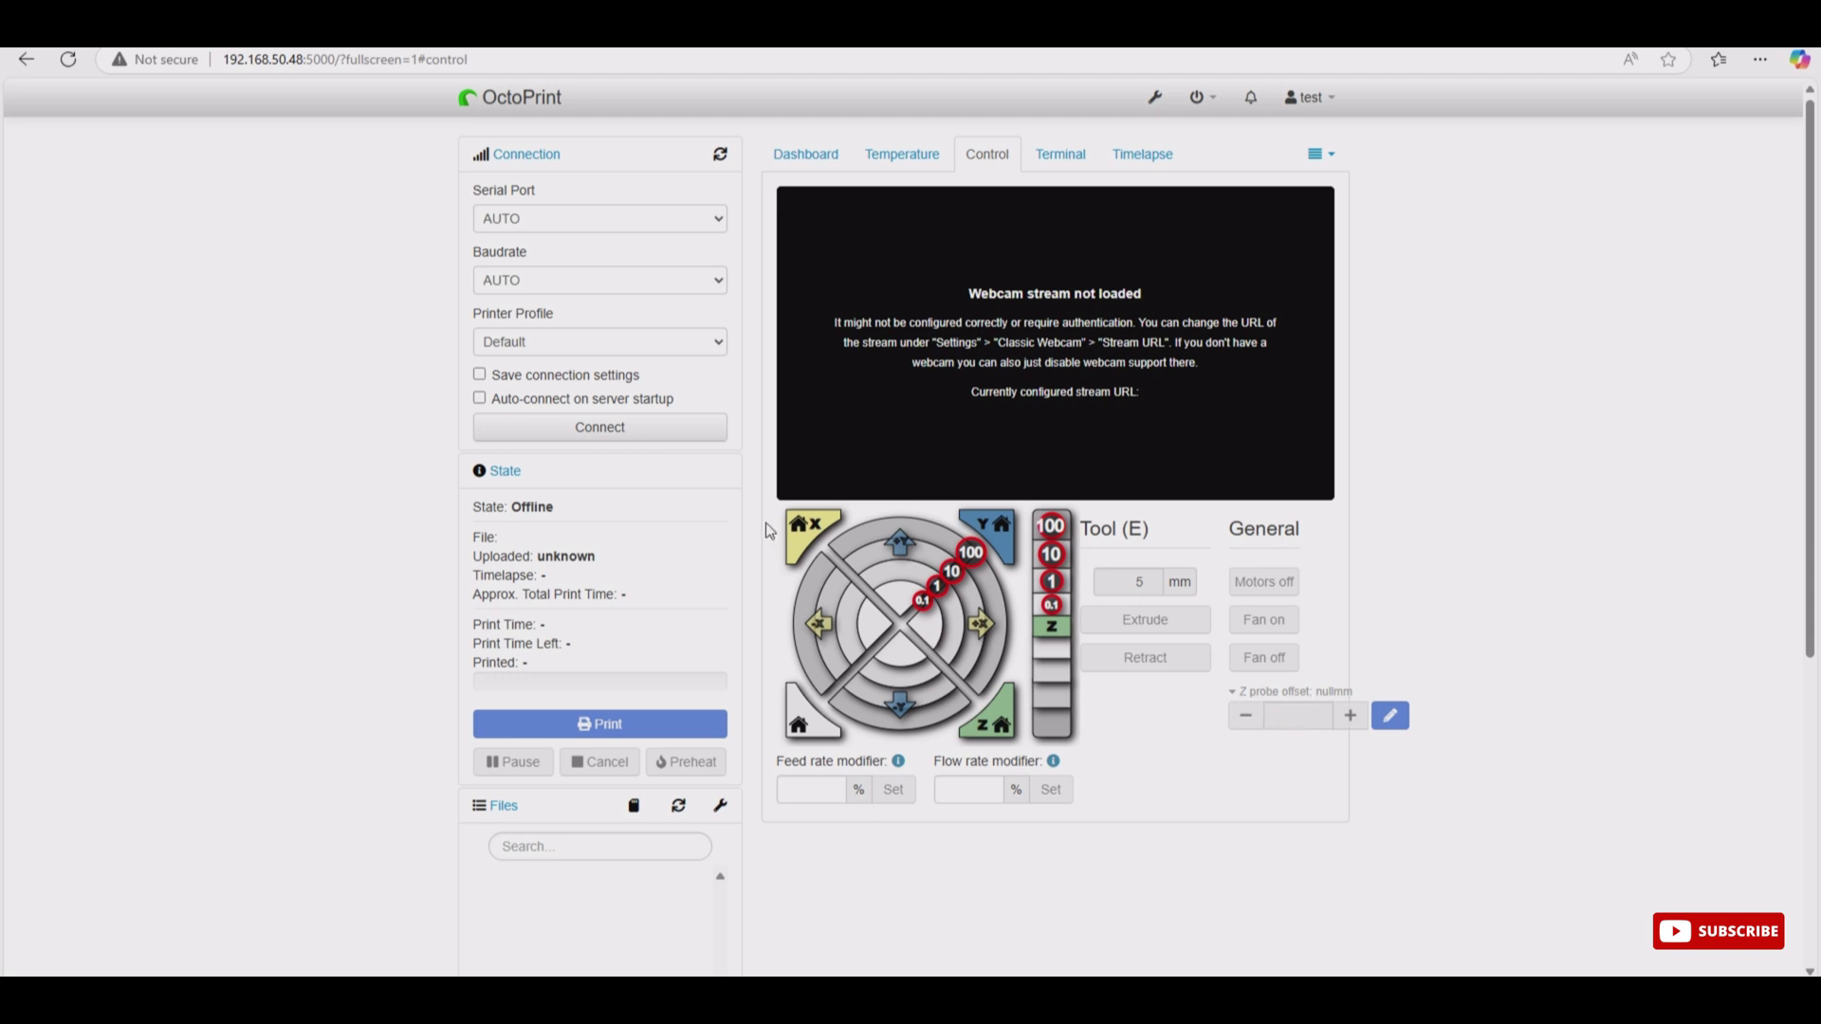
click(658, 442)
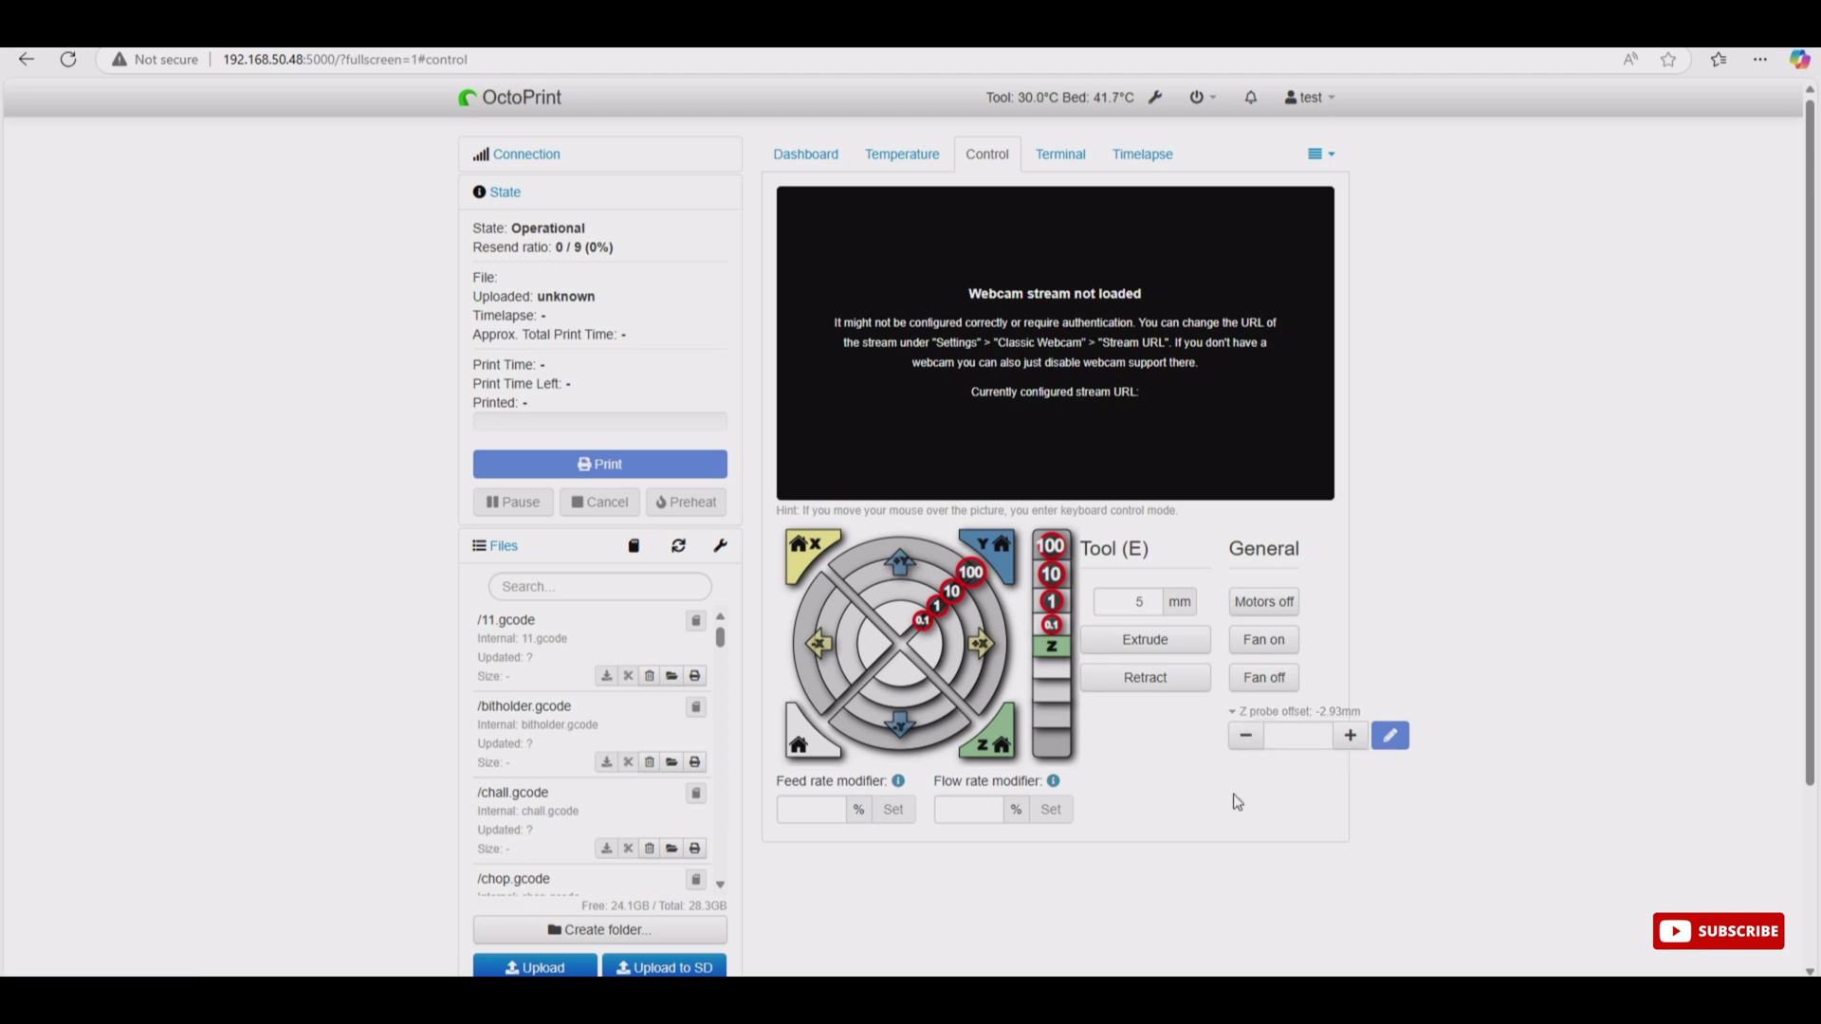
Step: Show the Dashboard and examine its printer status, tool and bed temperature gauges and fan gauge
mouse_move(856, 237)
click(804, 159)
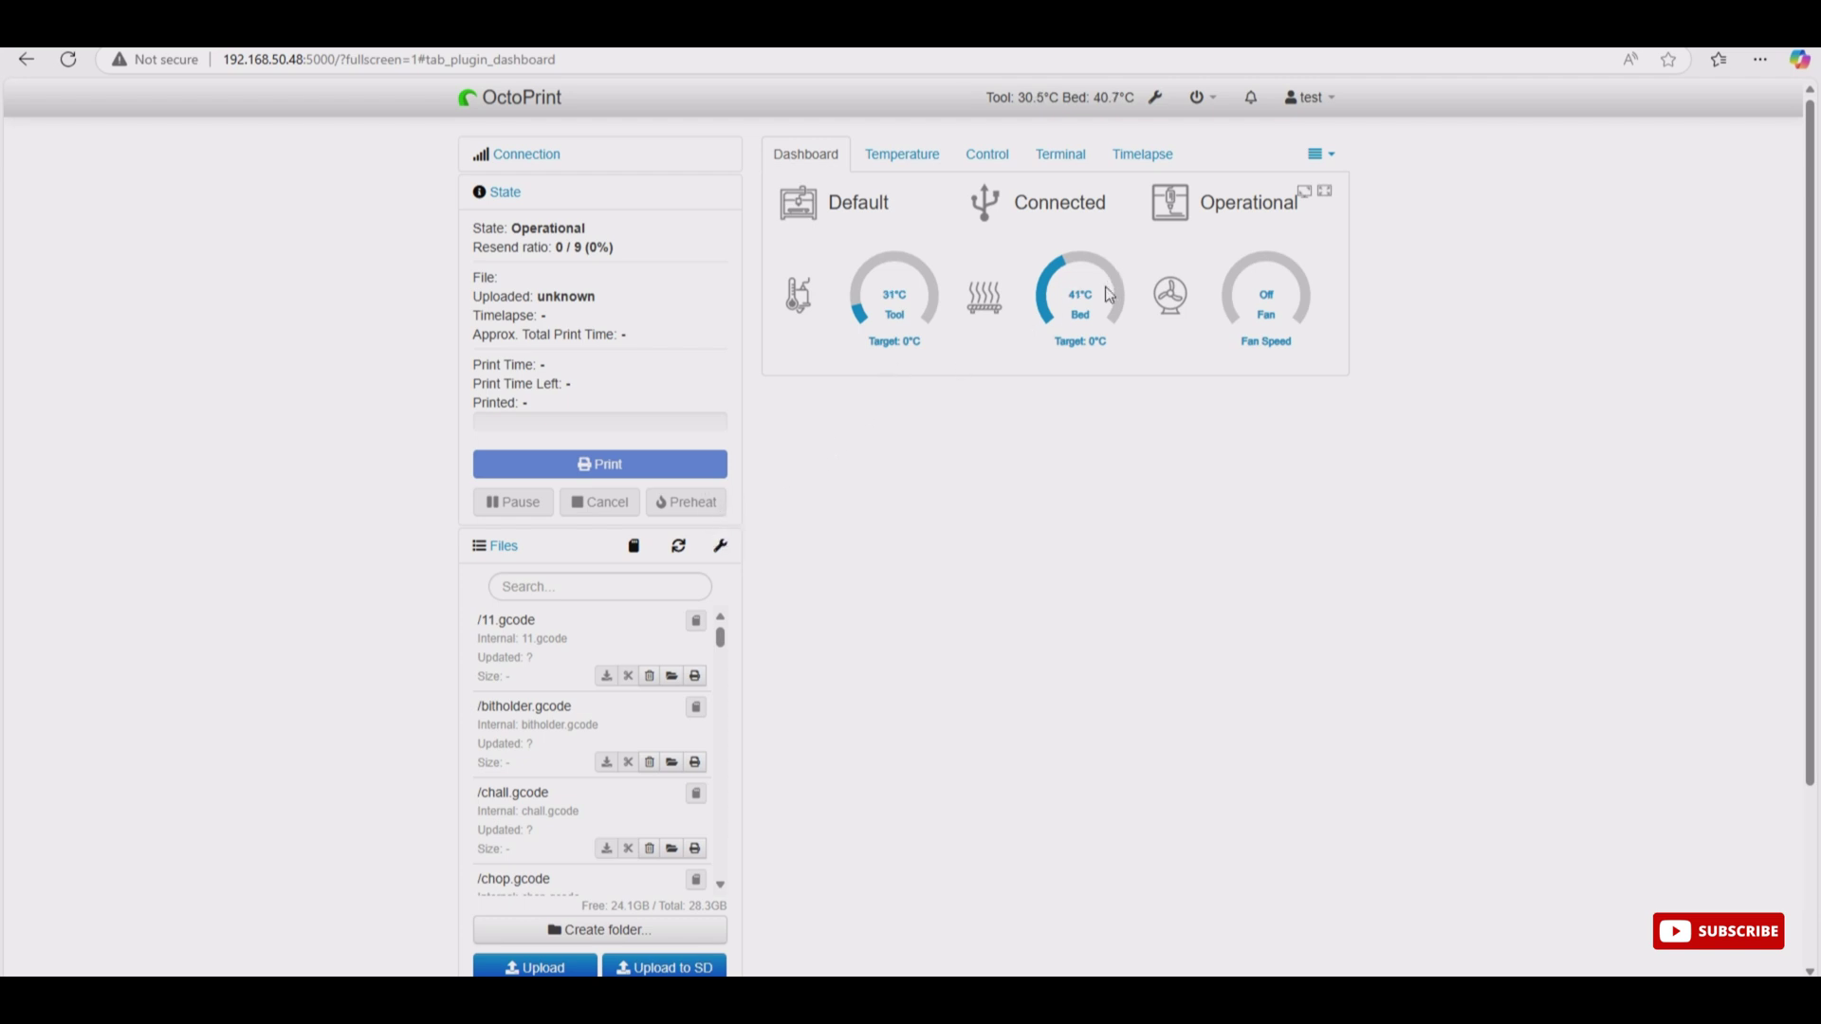
click(1327, 163)
click(1081, 135)
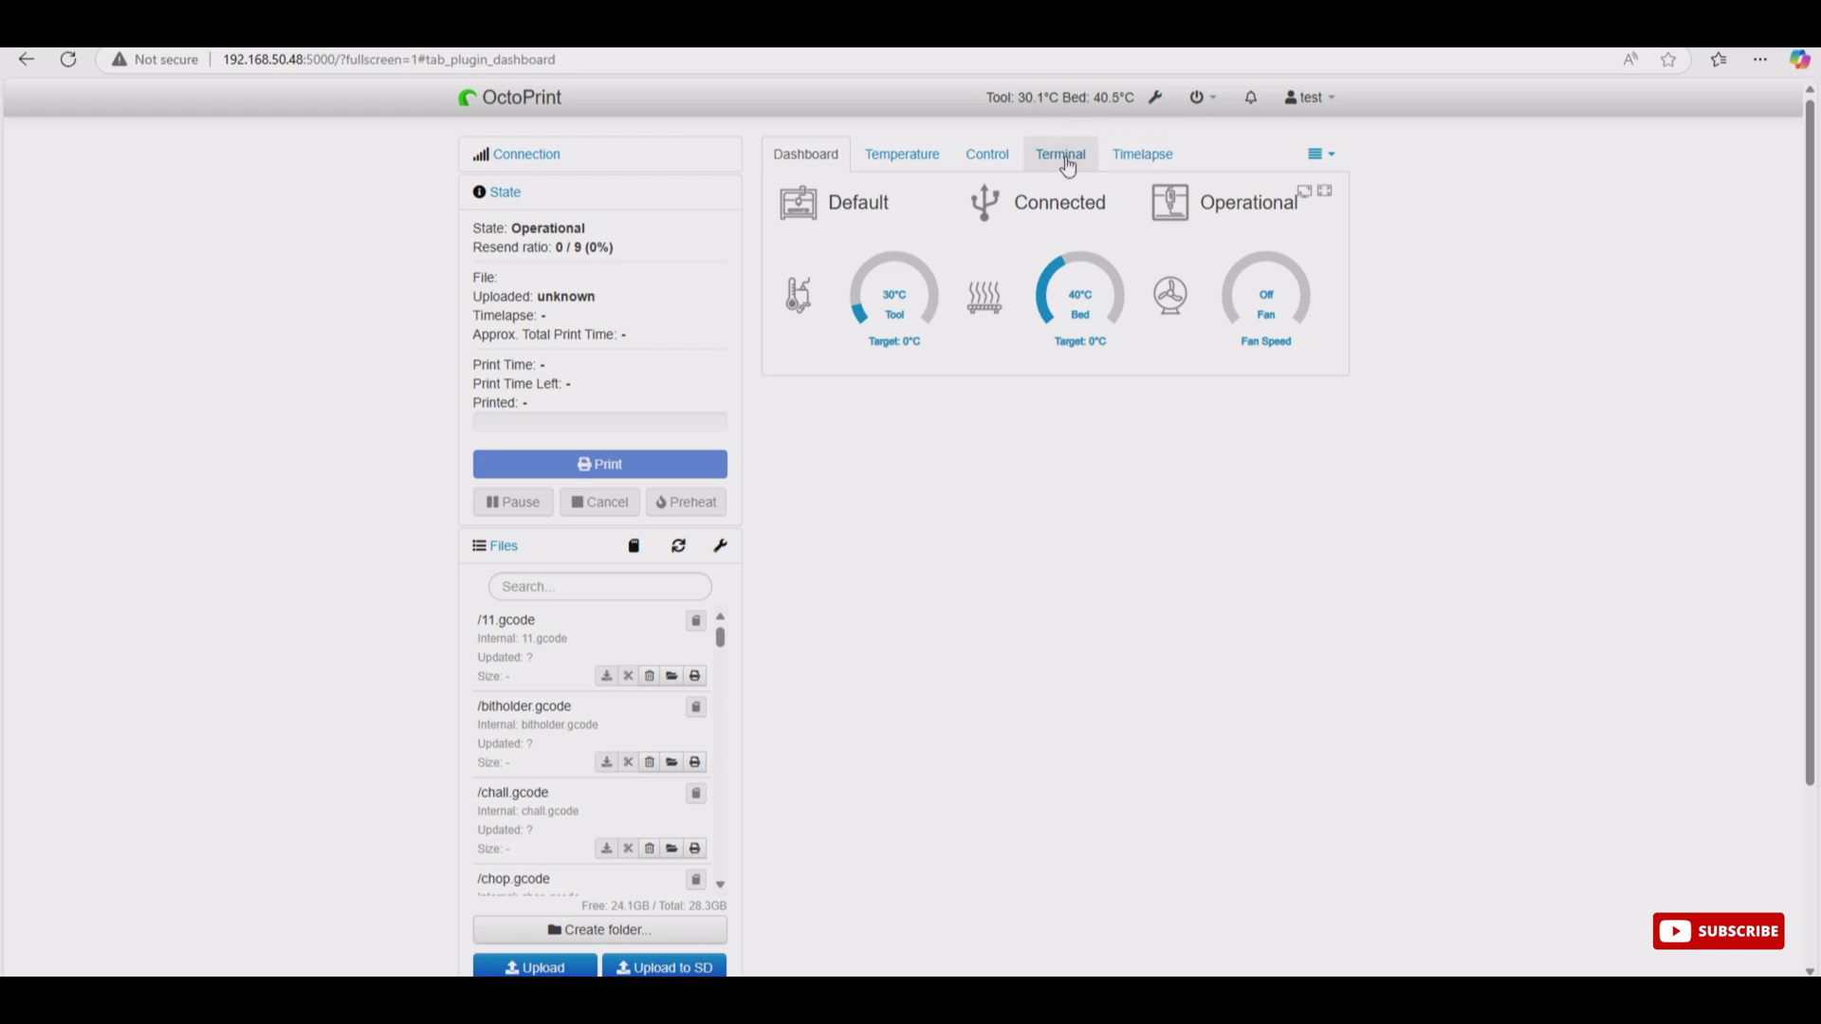
click(1142, 155)
click(972, 160)
click(902, 157)
click(817, 158)
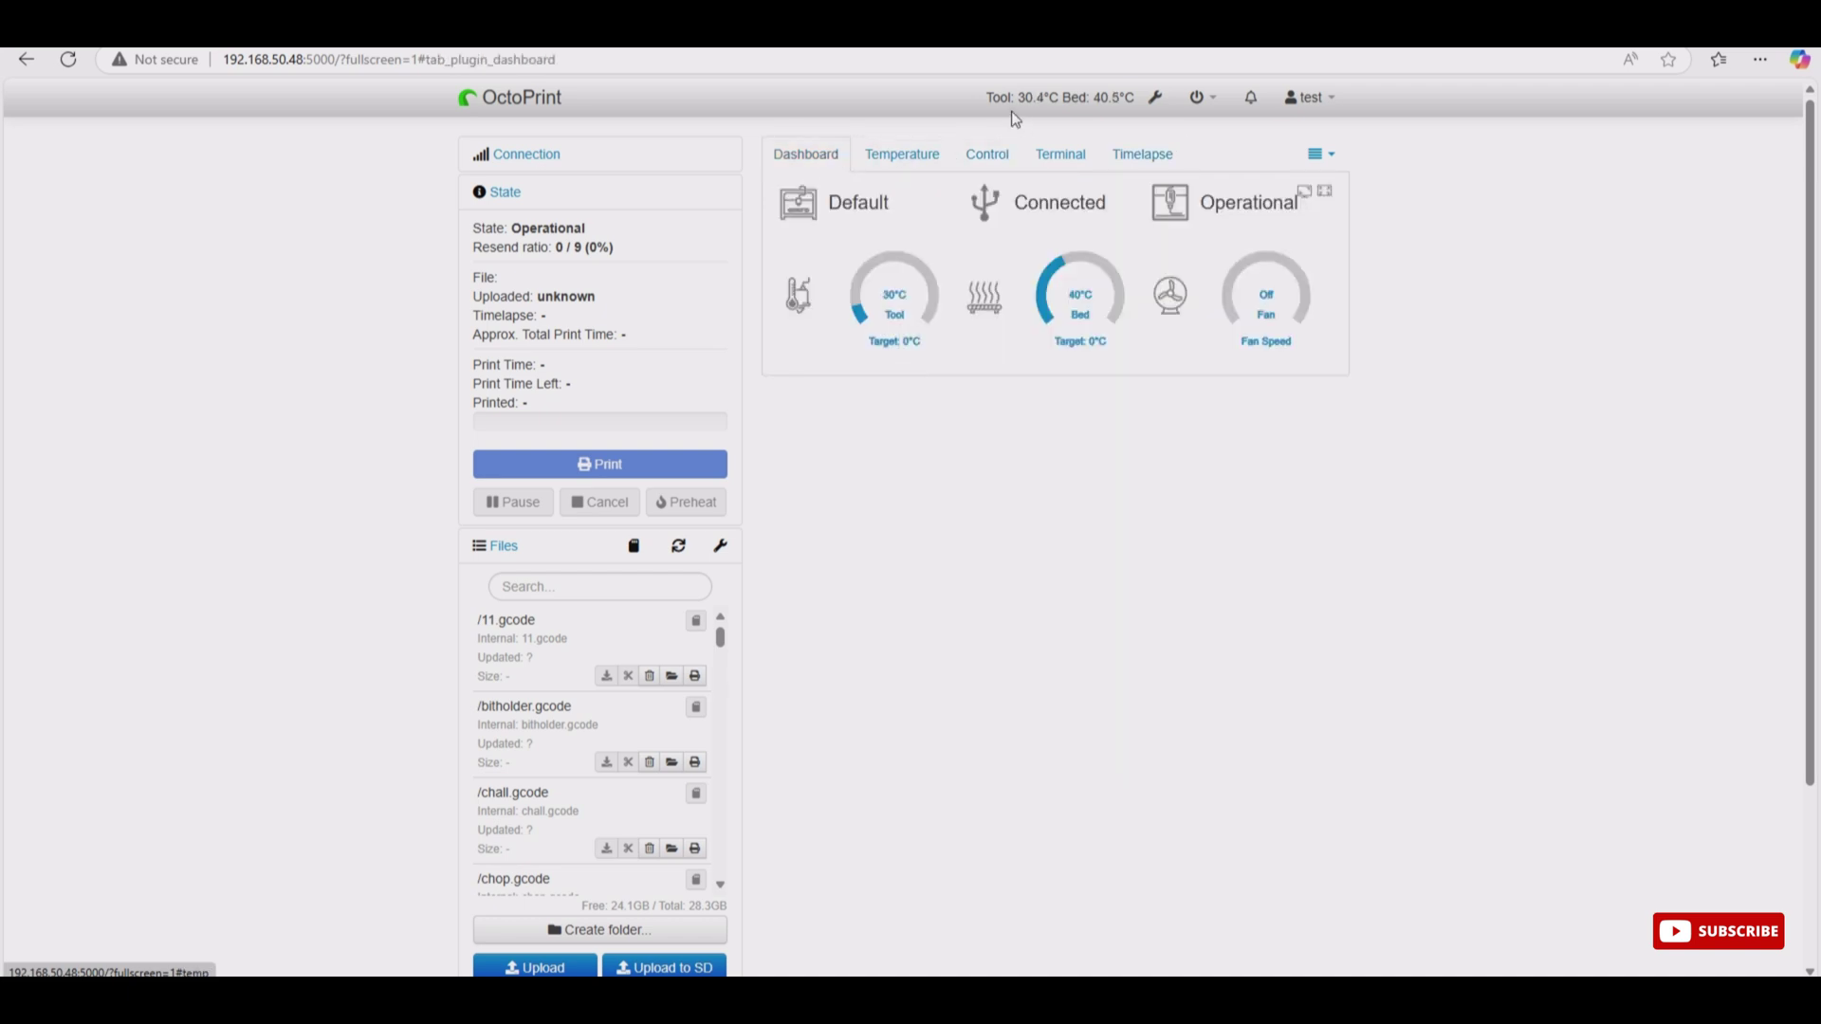
Step: Show the FileManager plugin, look through its list of G-code files and select 11.gcode
click(1314, 156)
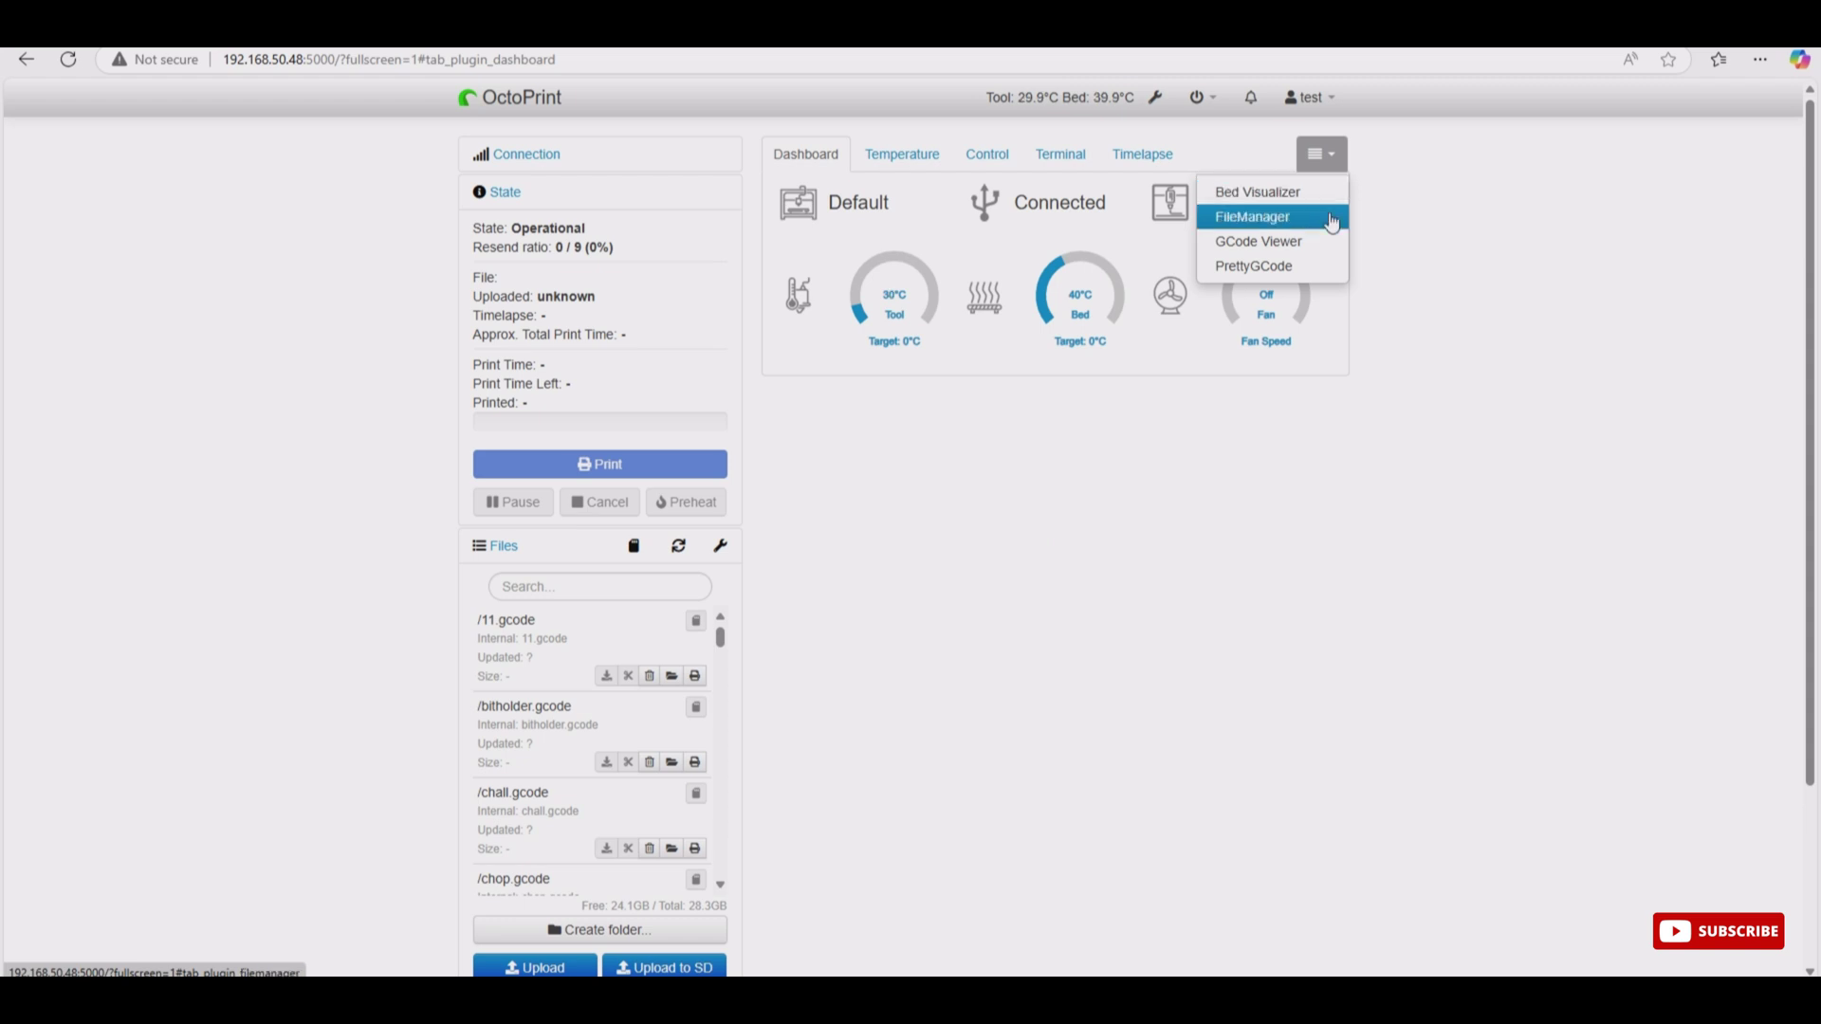
click(1254, 223)
scroll(935, 607, down, 10)
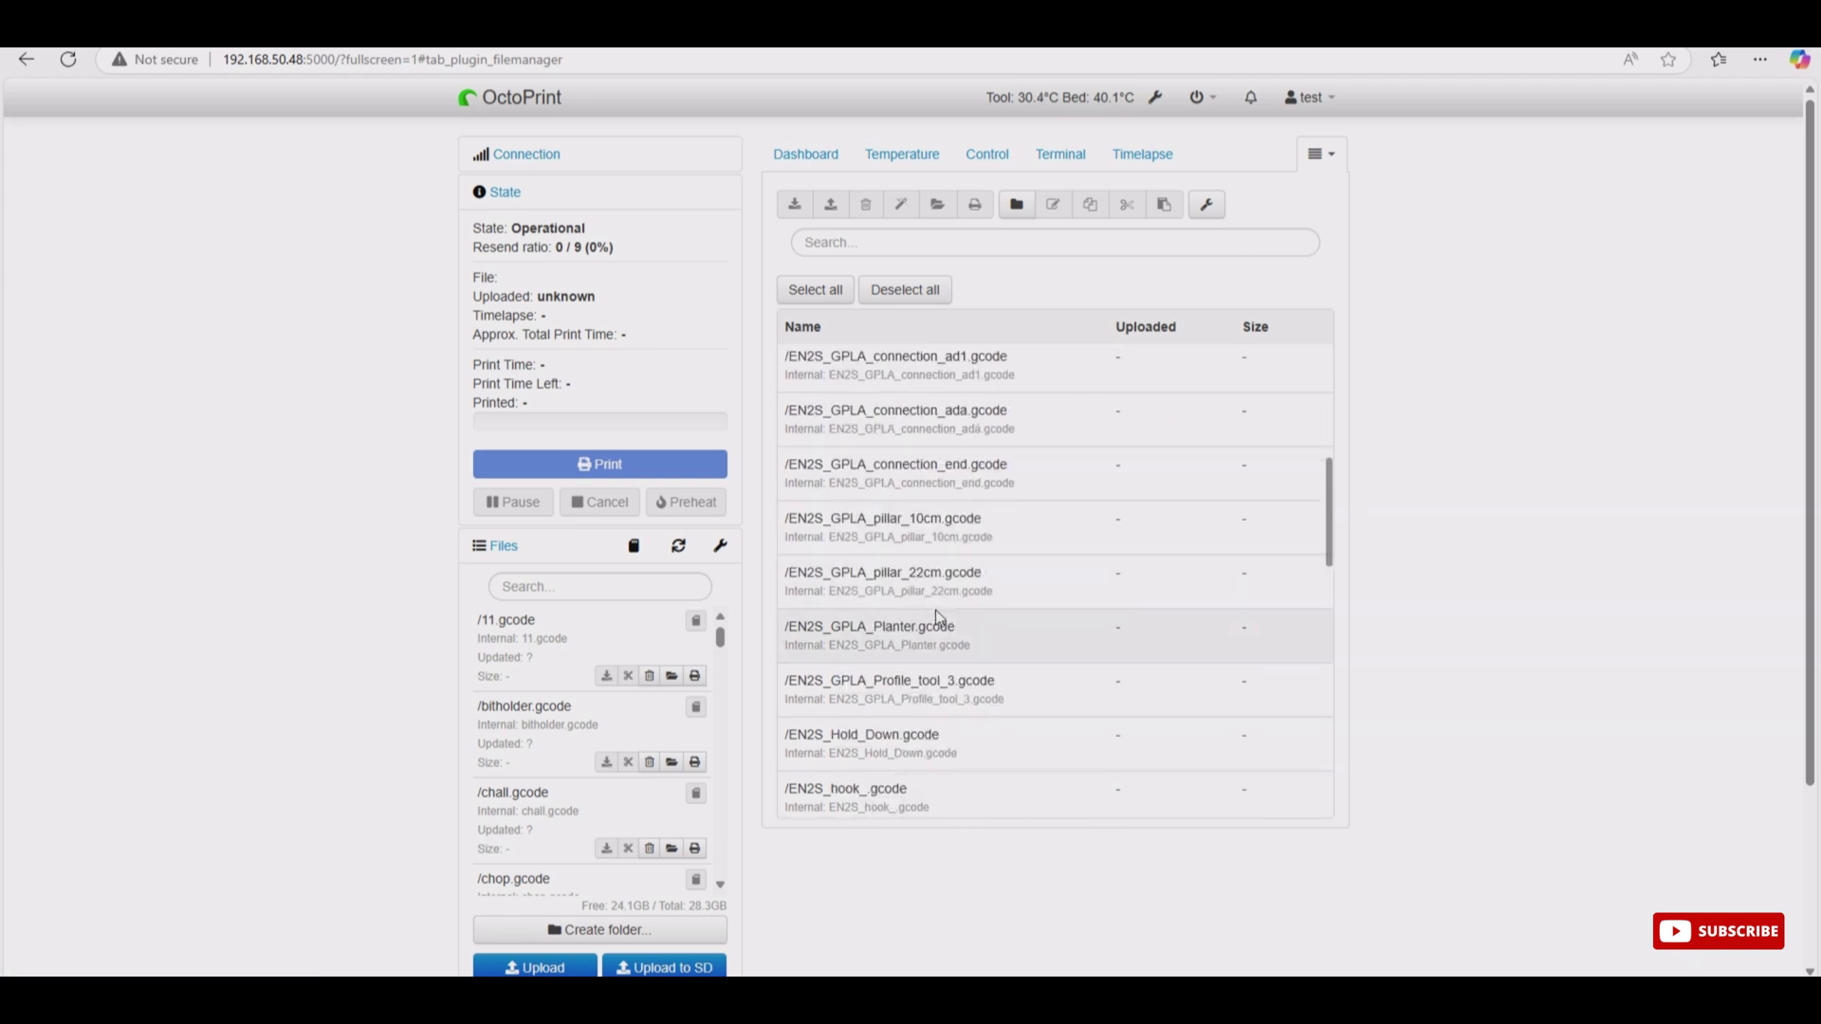
scroll(935, 621, down, 3)
scroll(942, 630, up, 10)
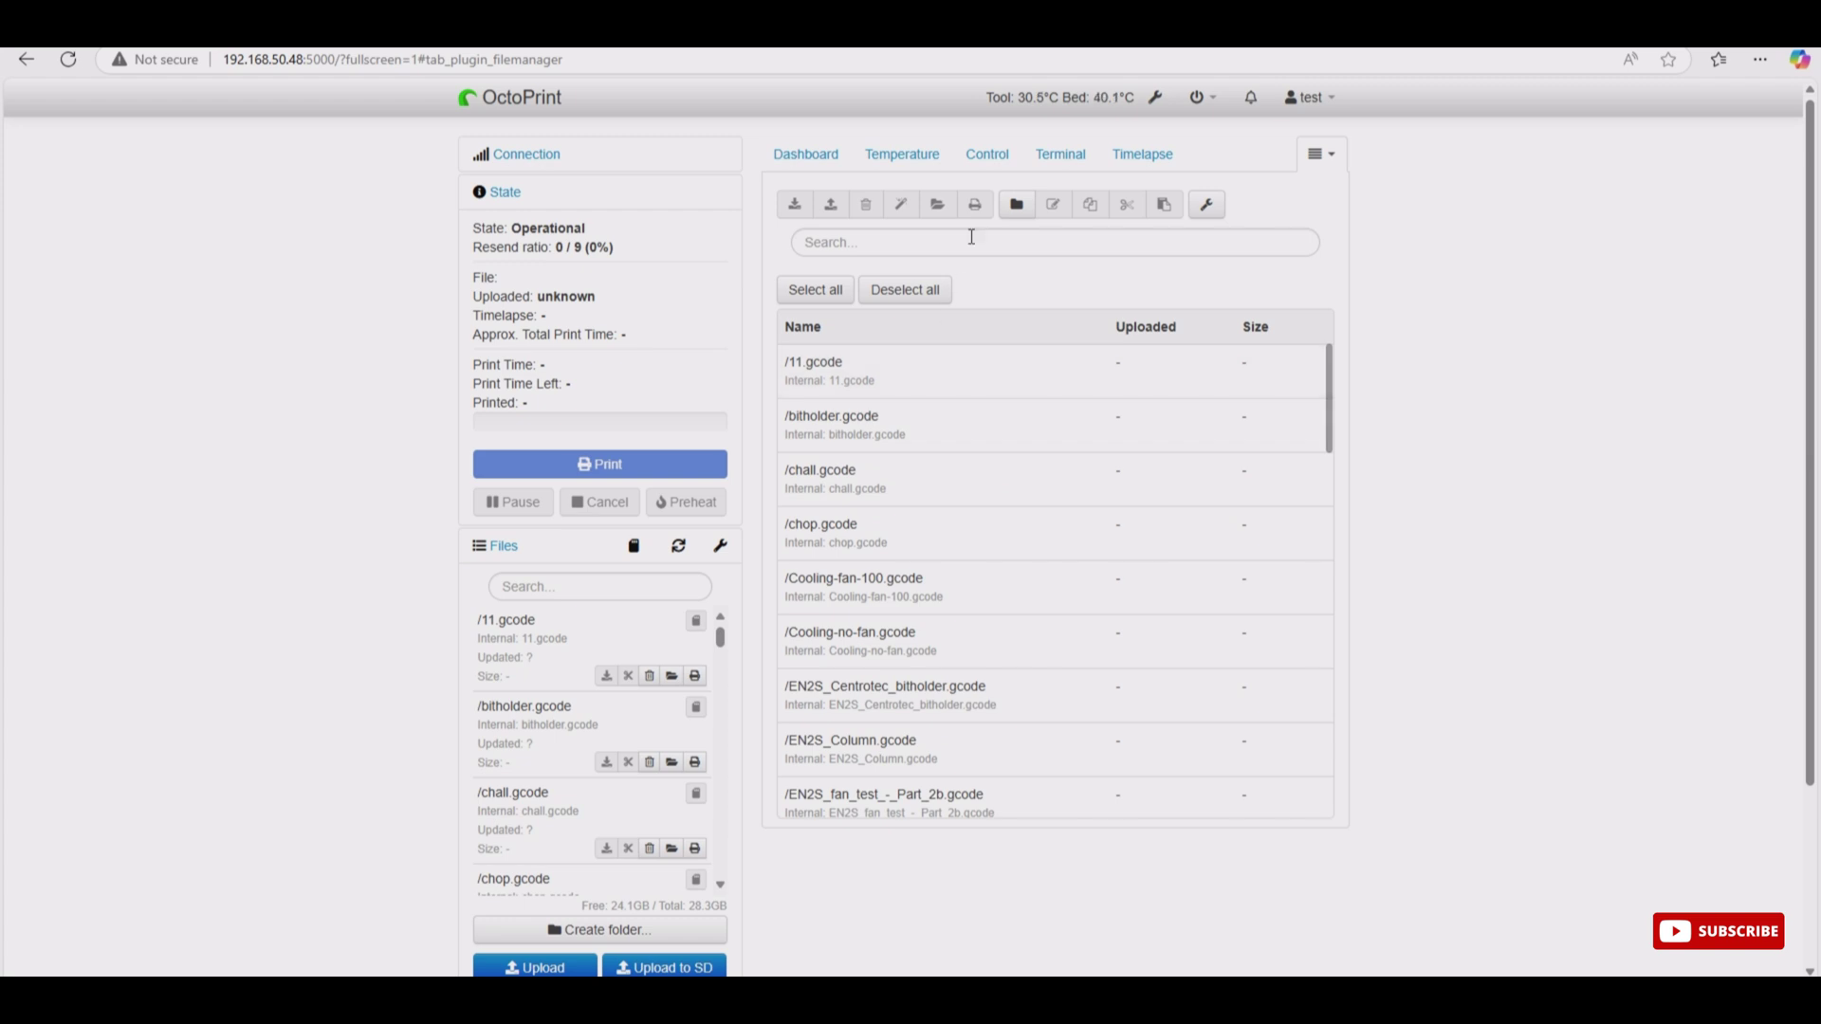
click(929, 377)
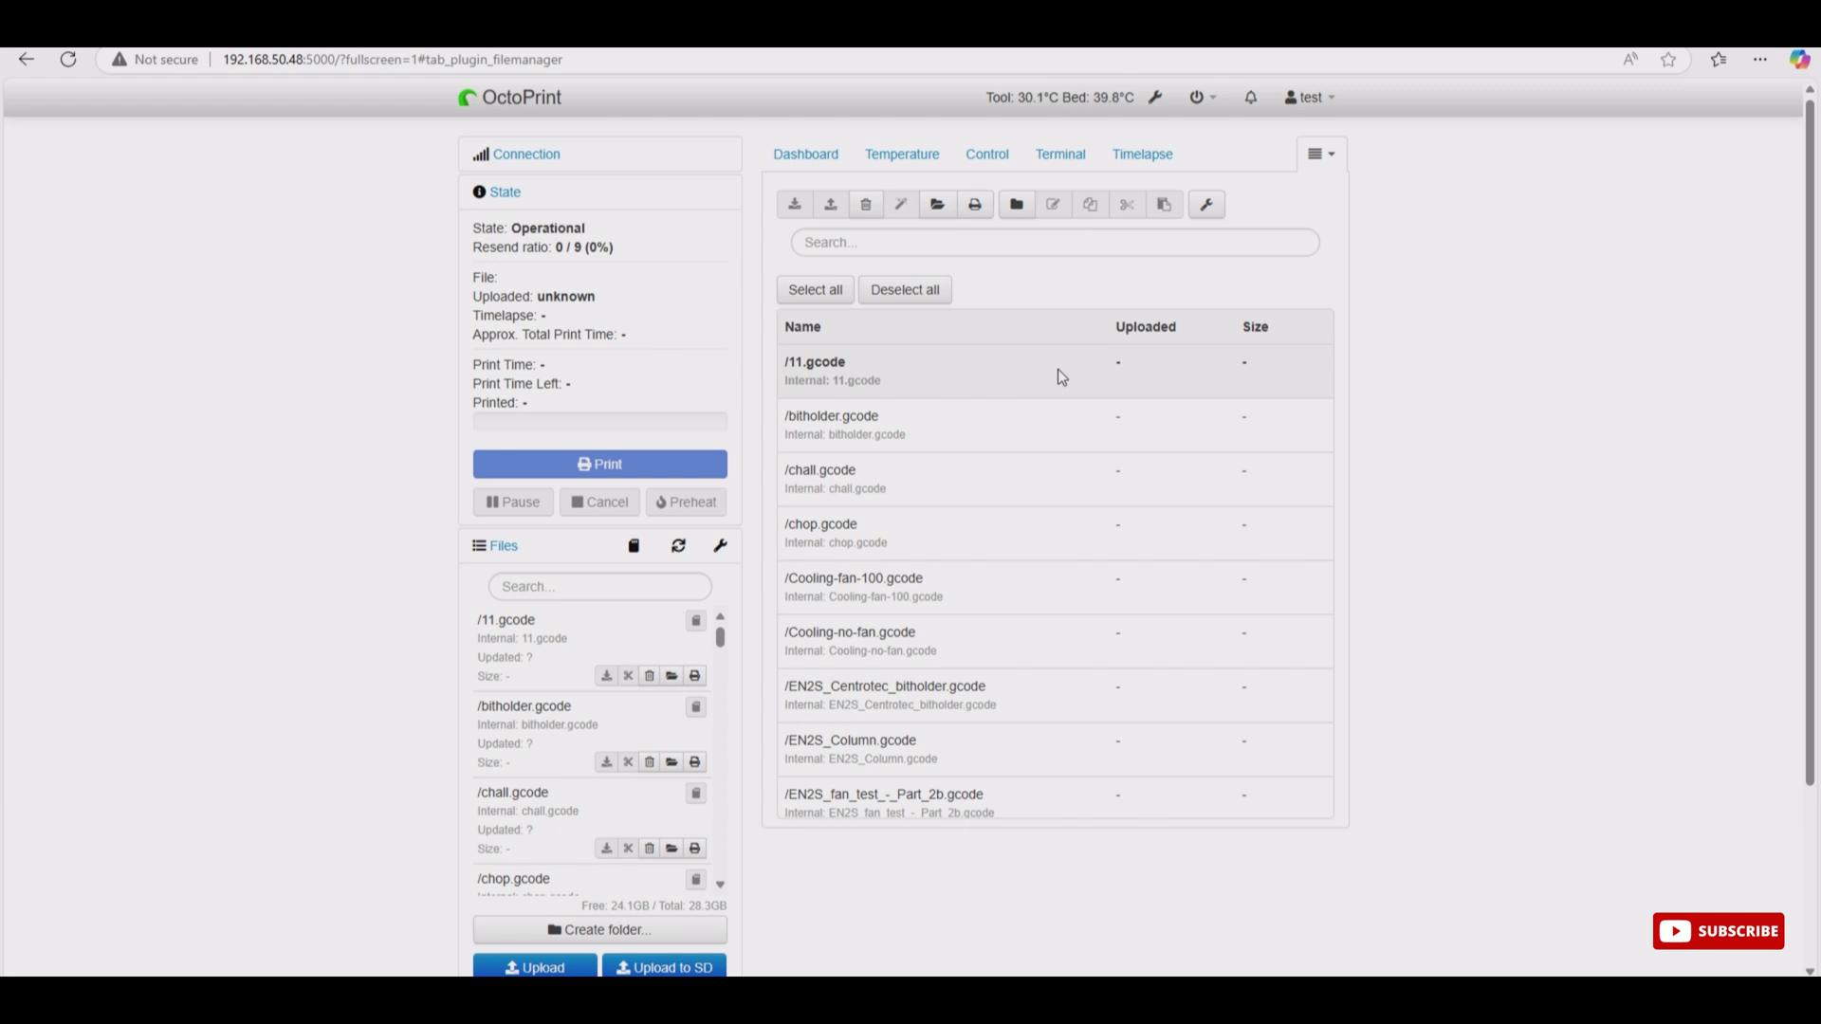
Step: Show the PrettyGCode visualizer, examine the print bed and nozzle in 3D, and exit its fullscreen display
click(1330, 156)
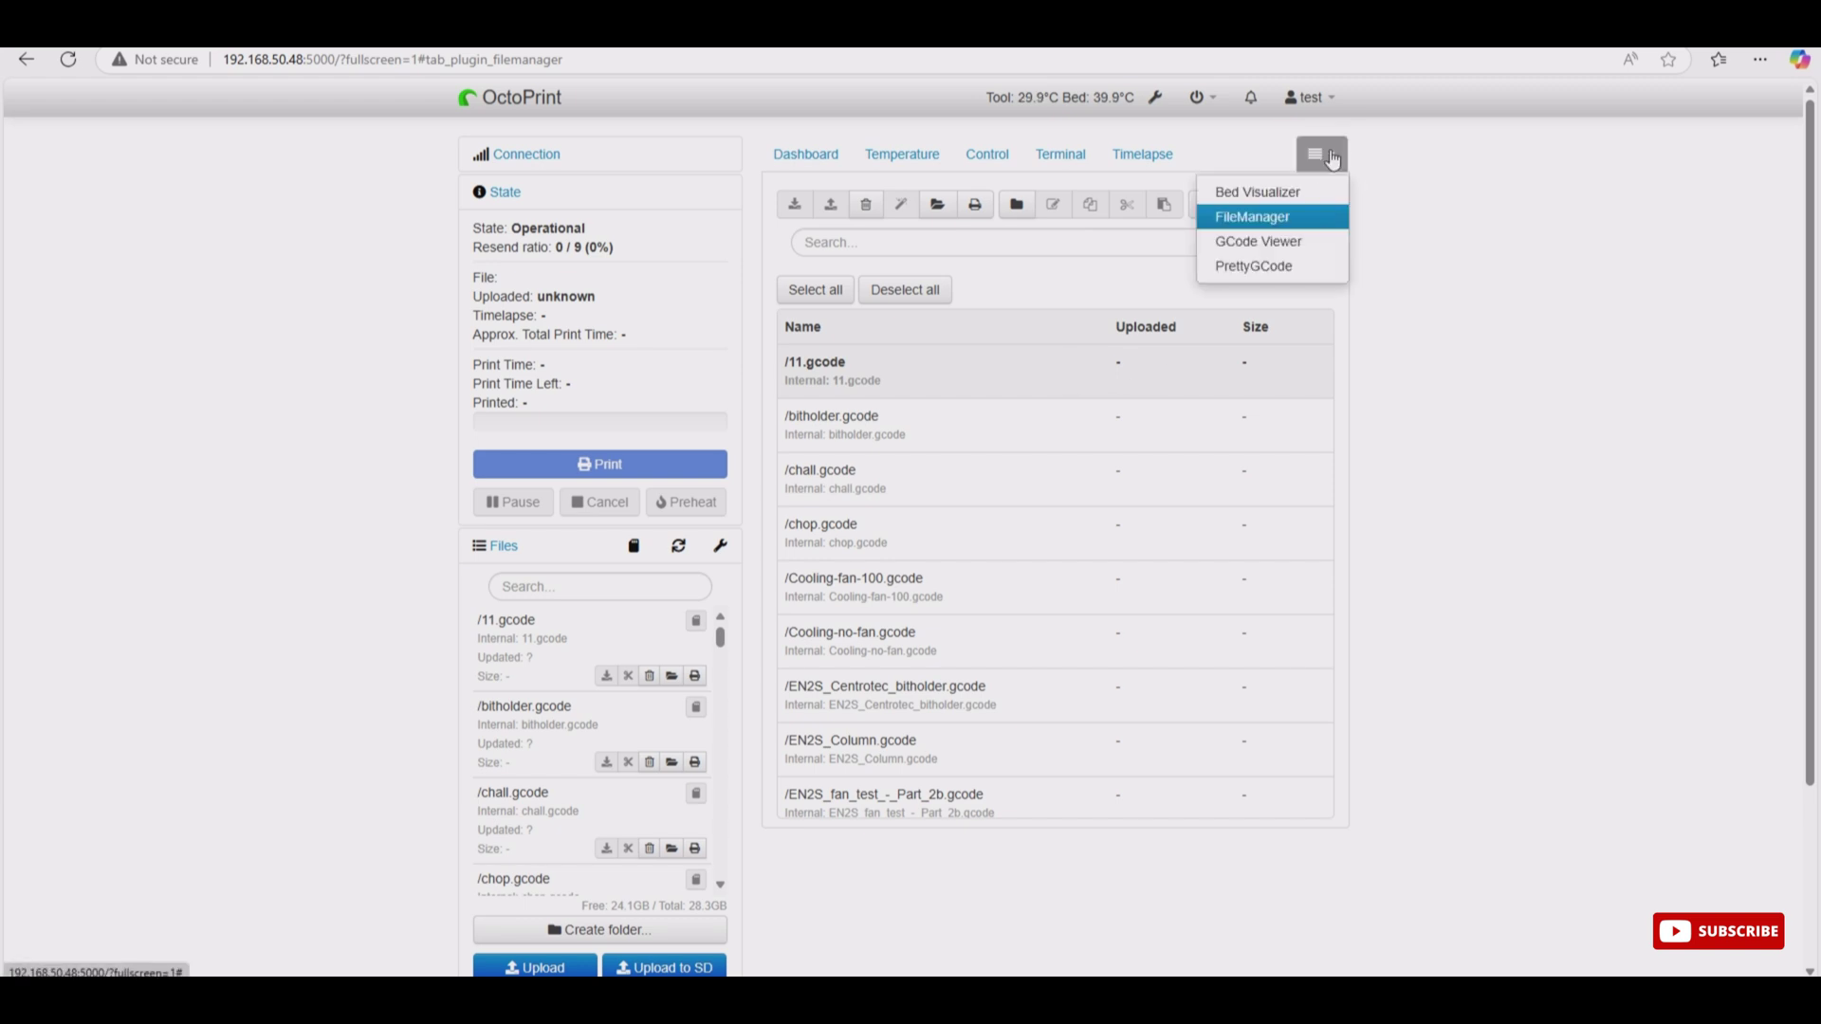
click(1261, 268)
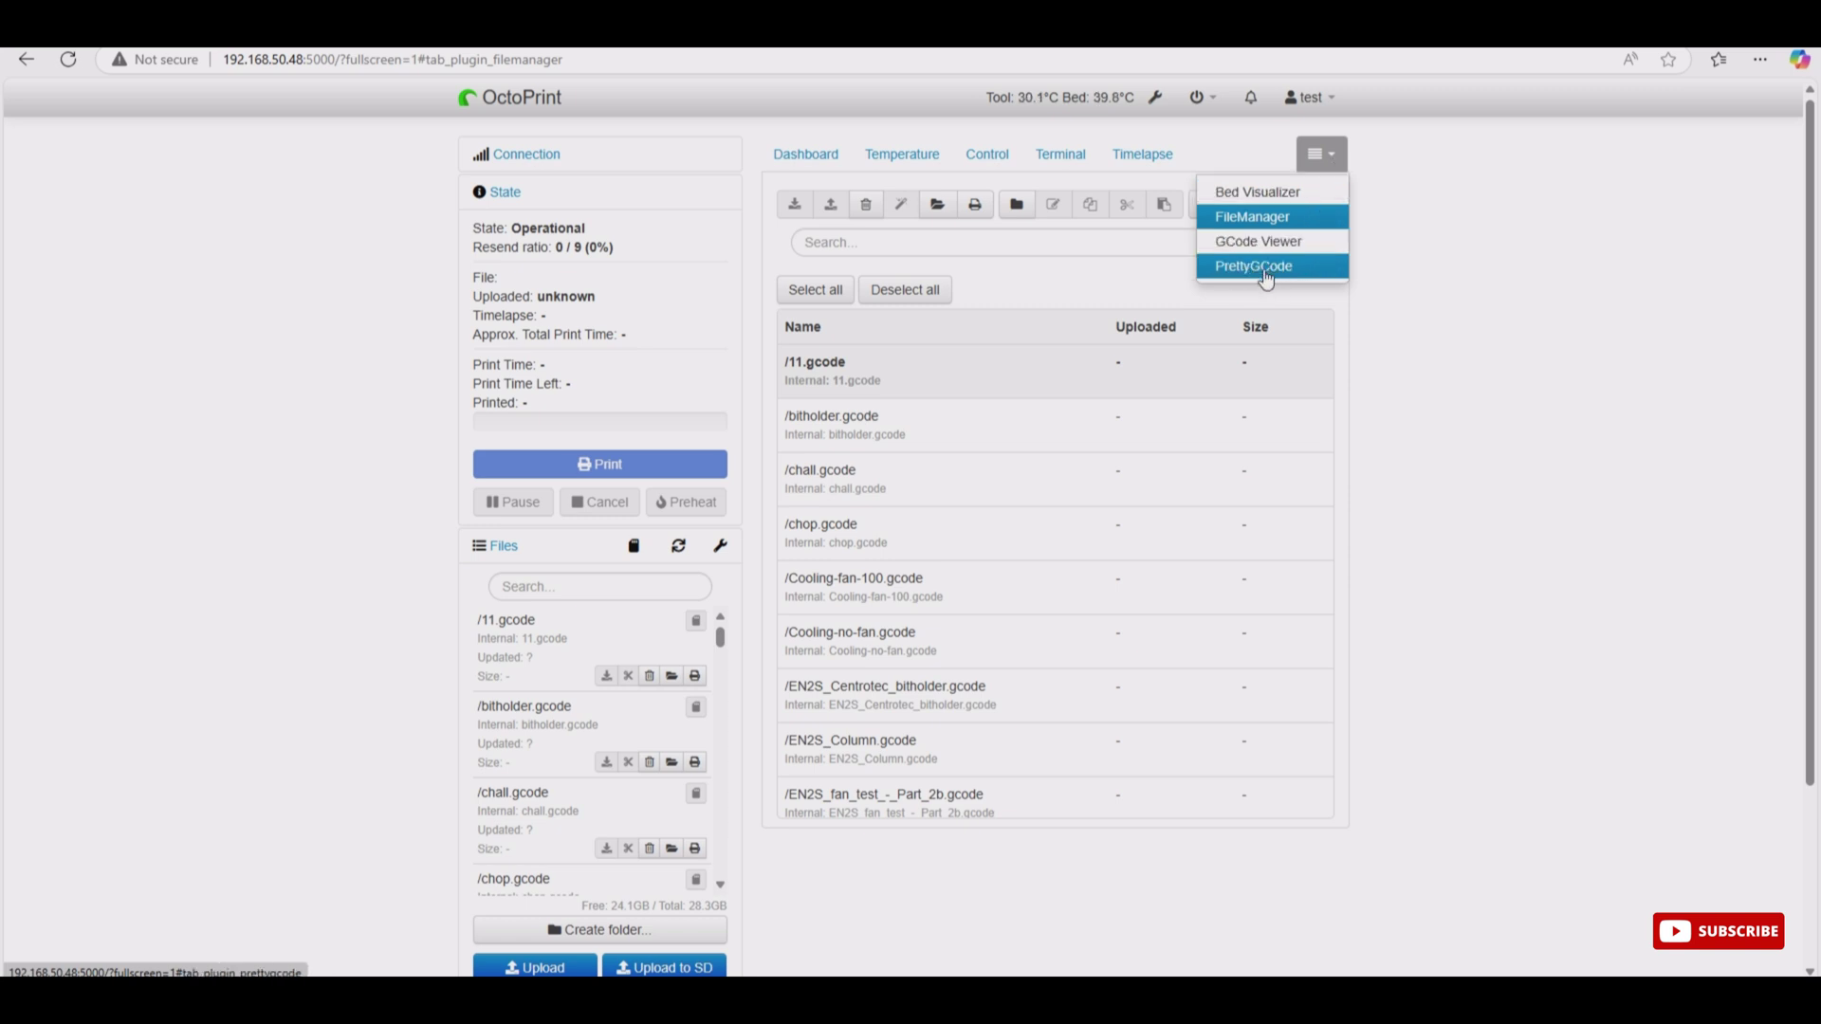
scroll(1186, 398, up, 5)
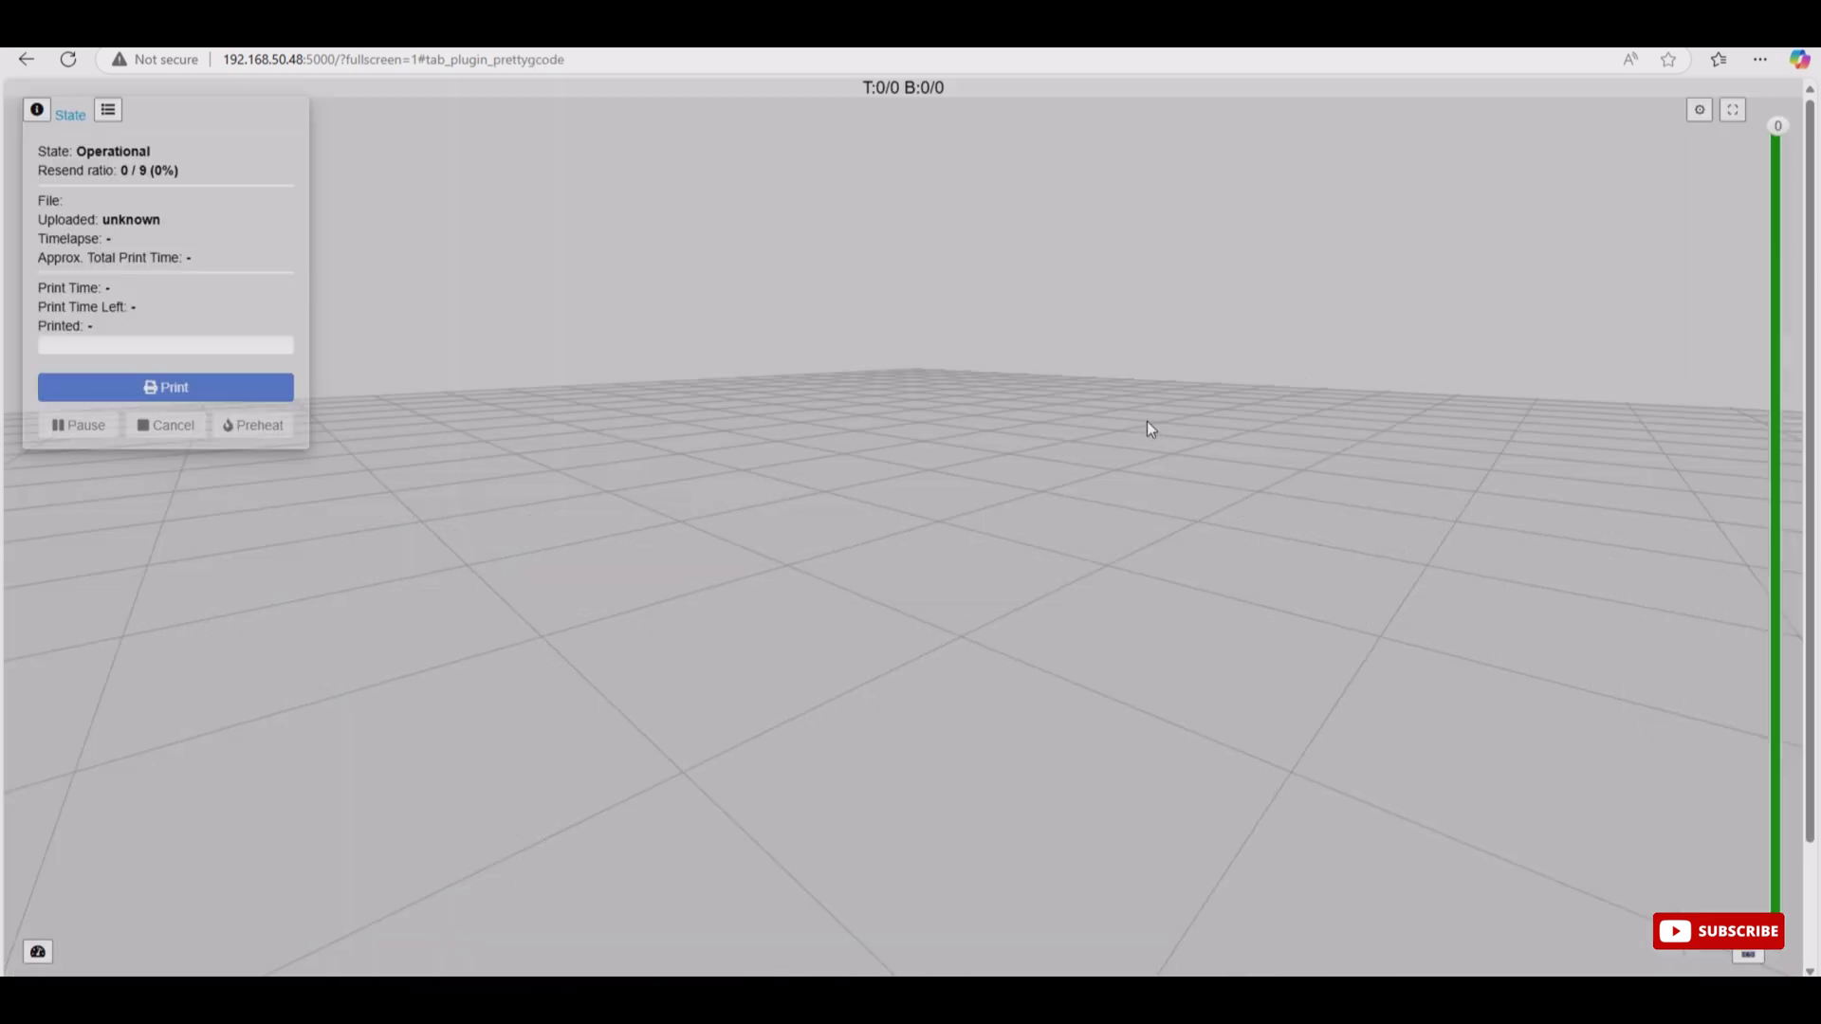
scroll(1117, 486, down, 2)
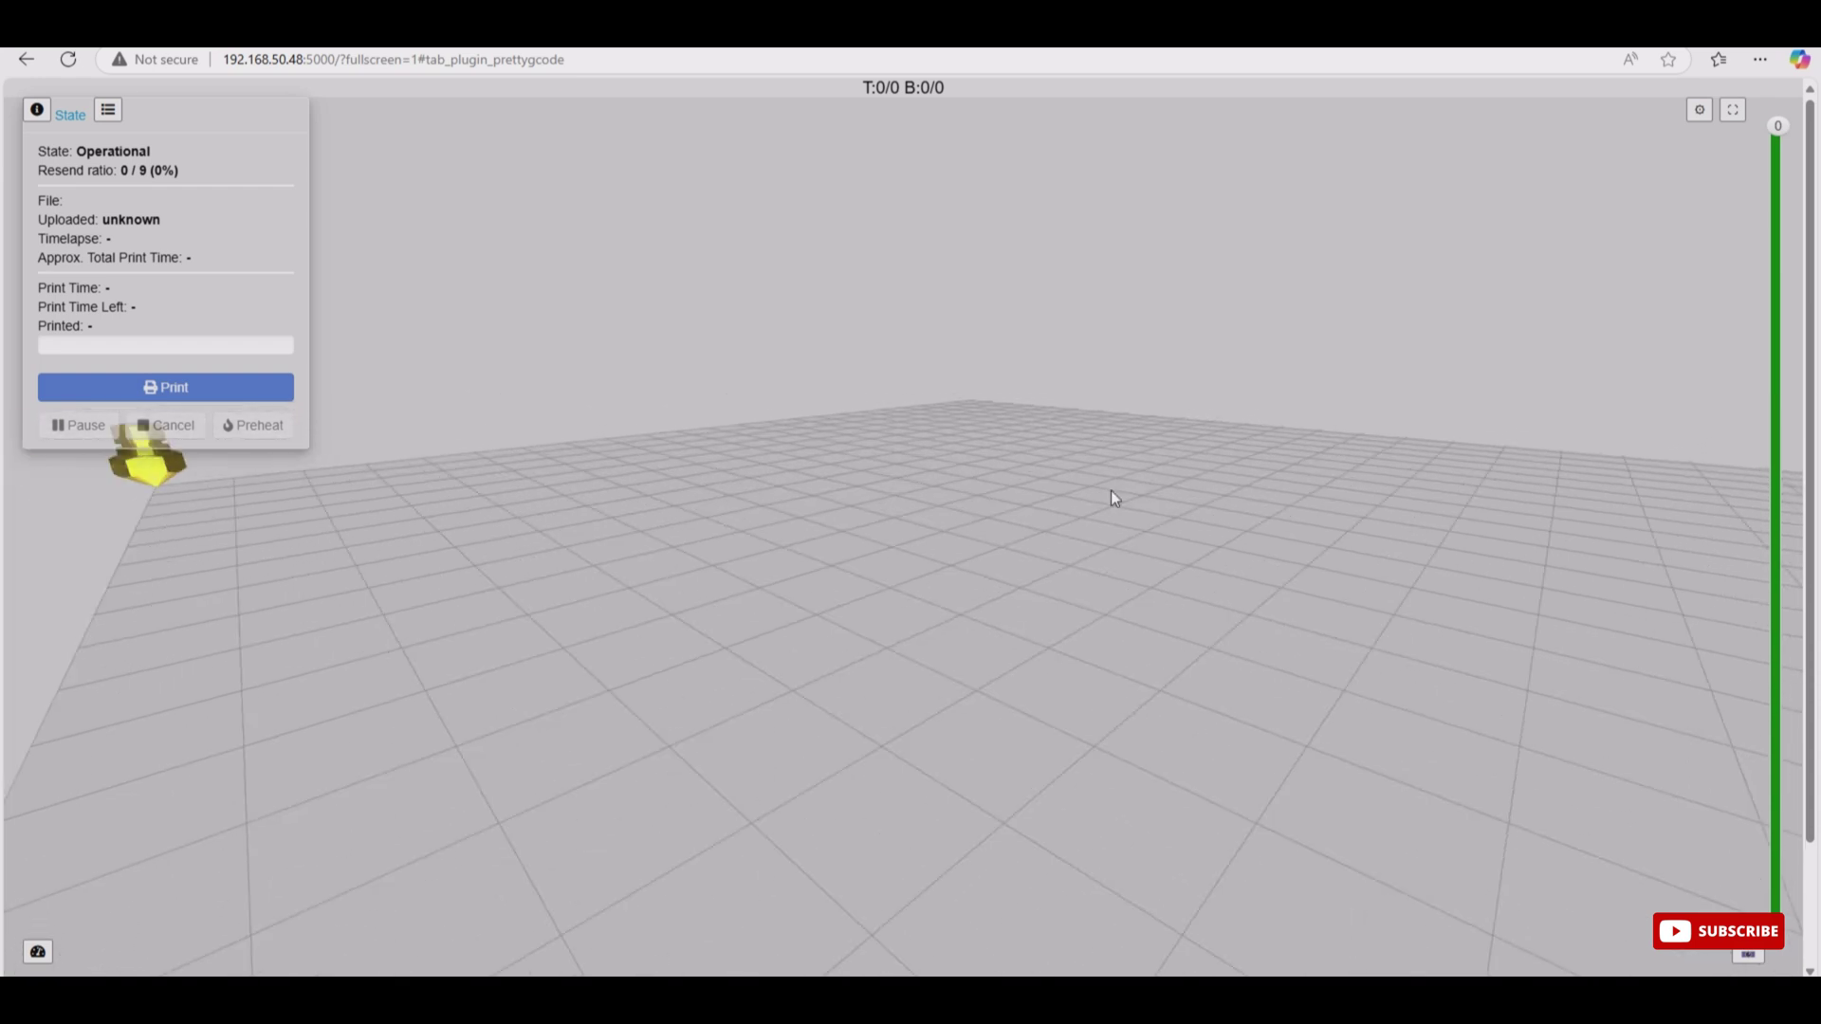
drag(1014, 431, 1050, 620)
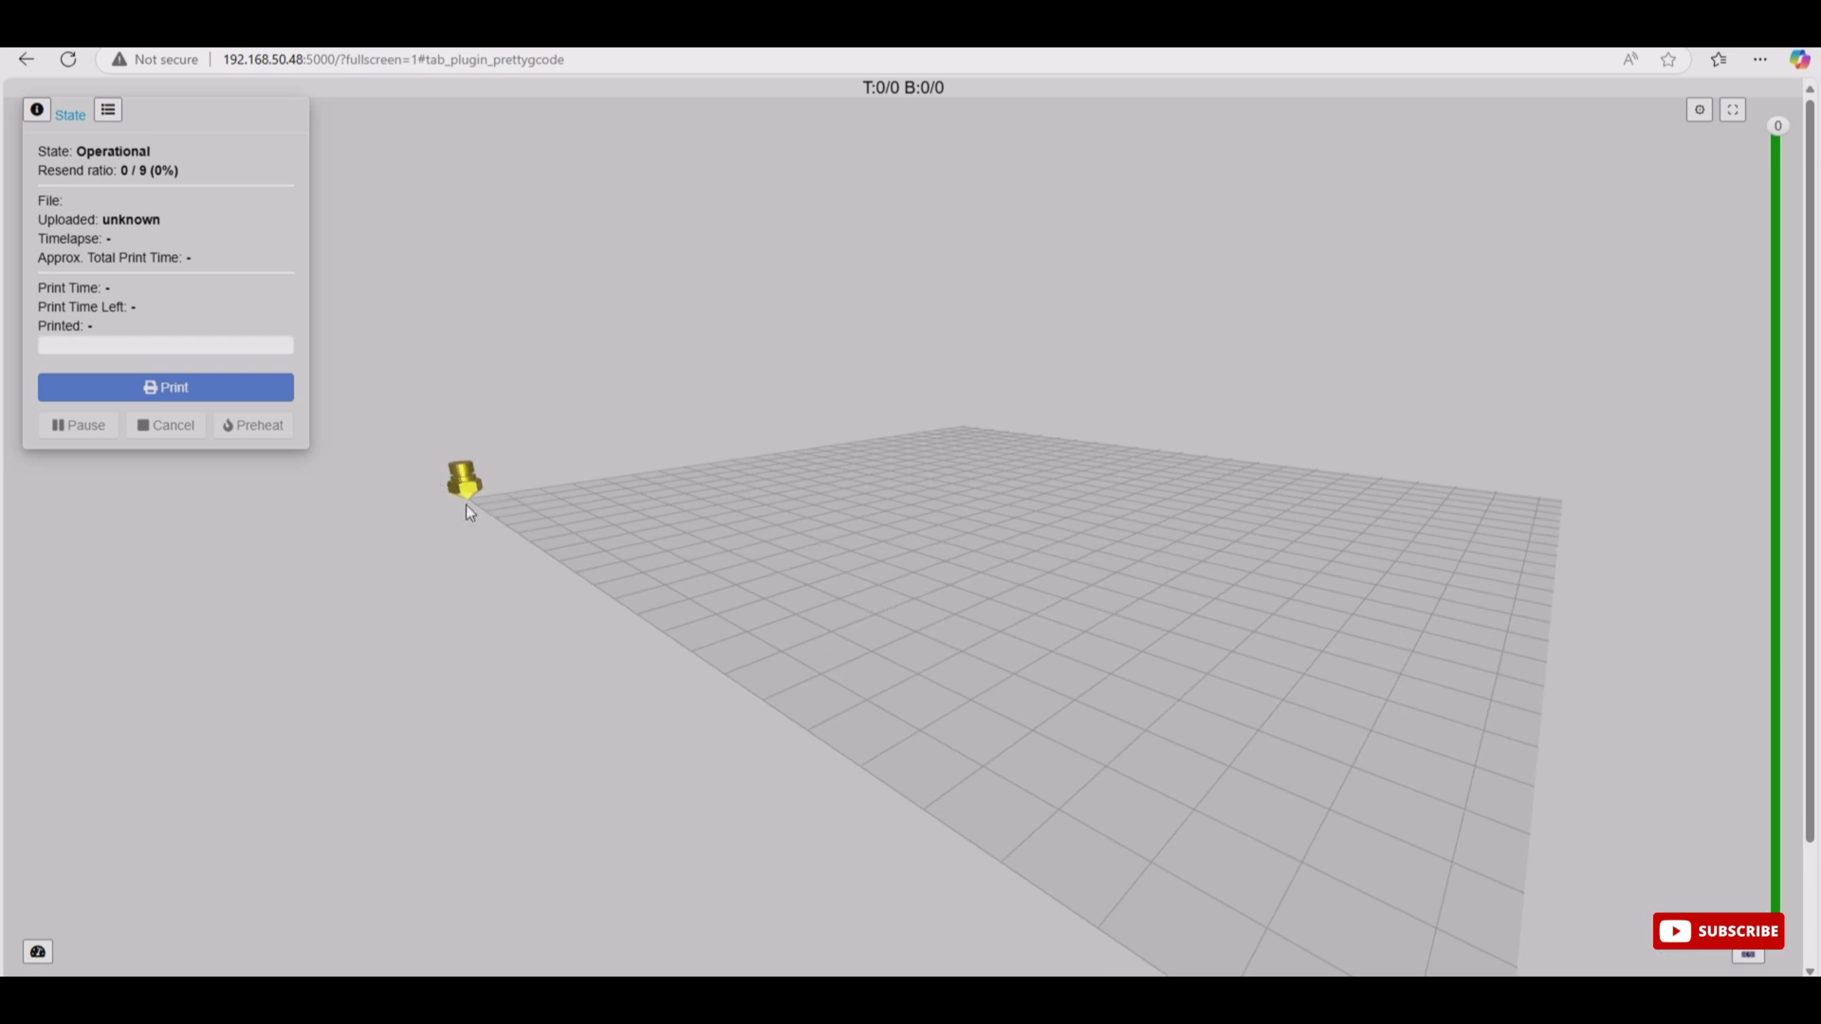
drag(533, 534, 1027, 730)
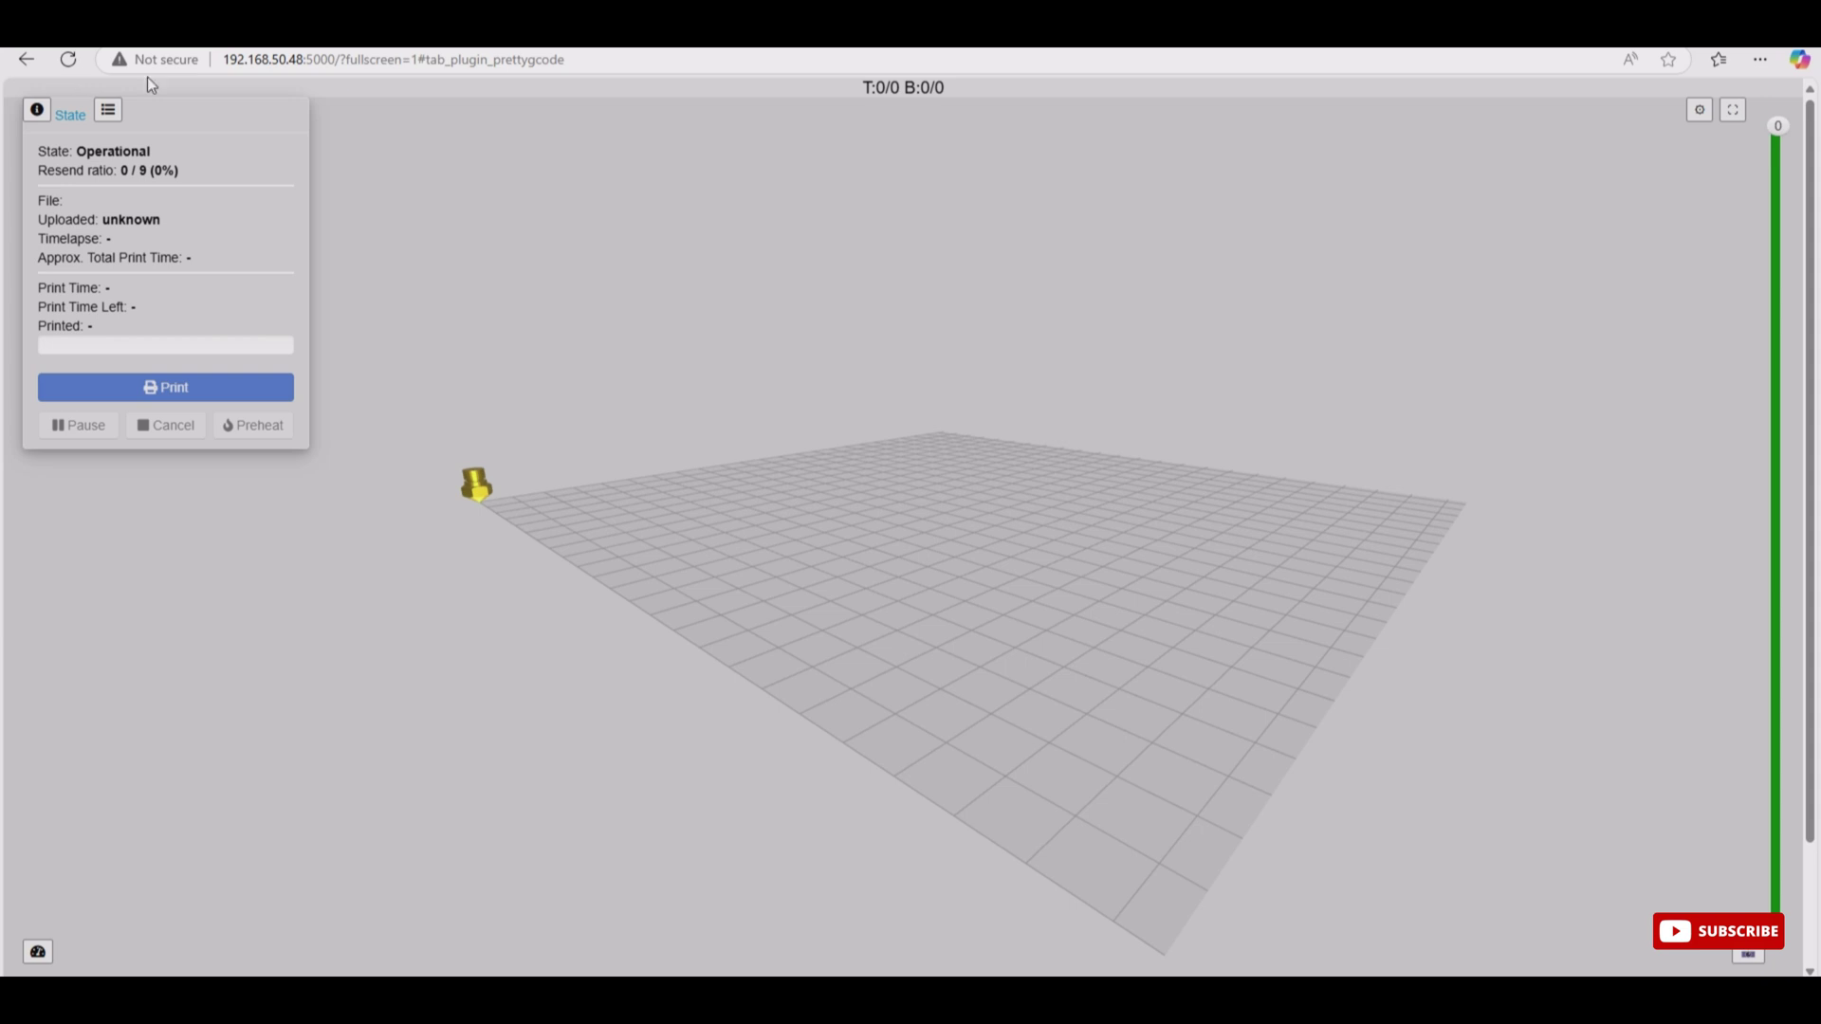
click(1728, 111)
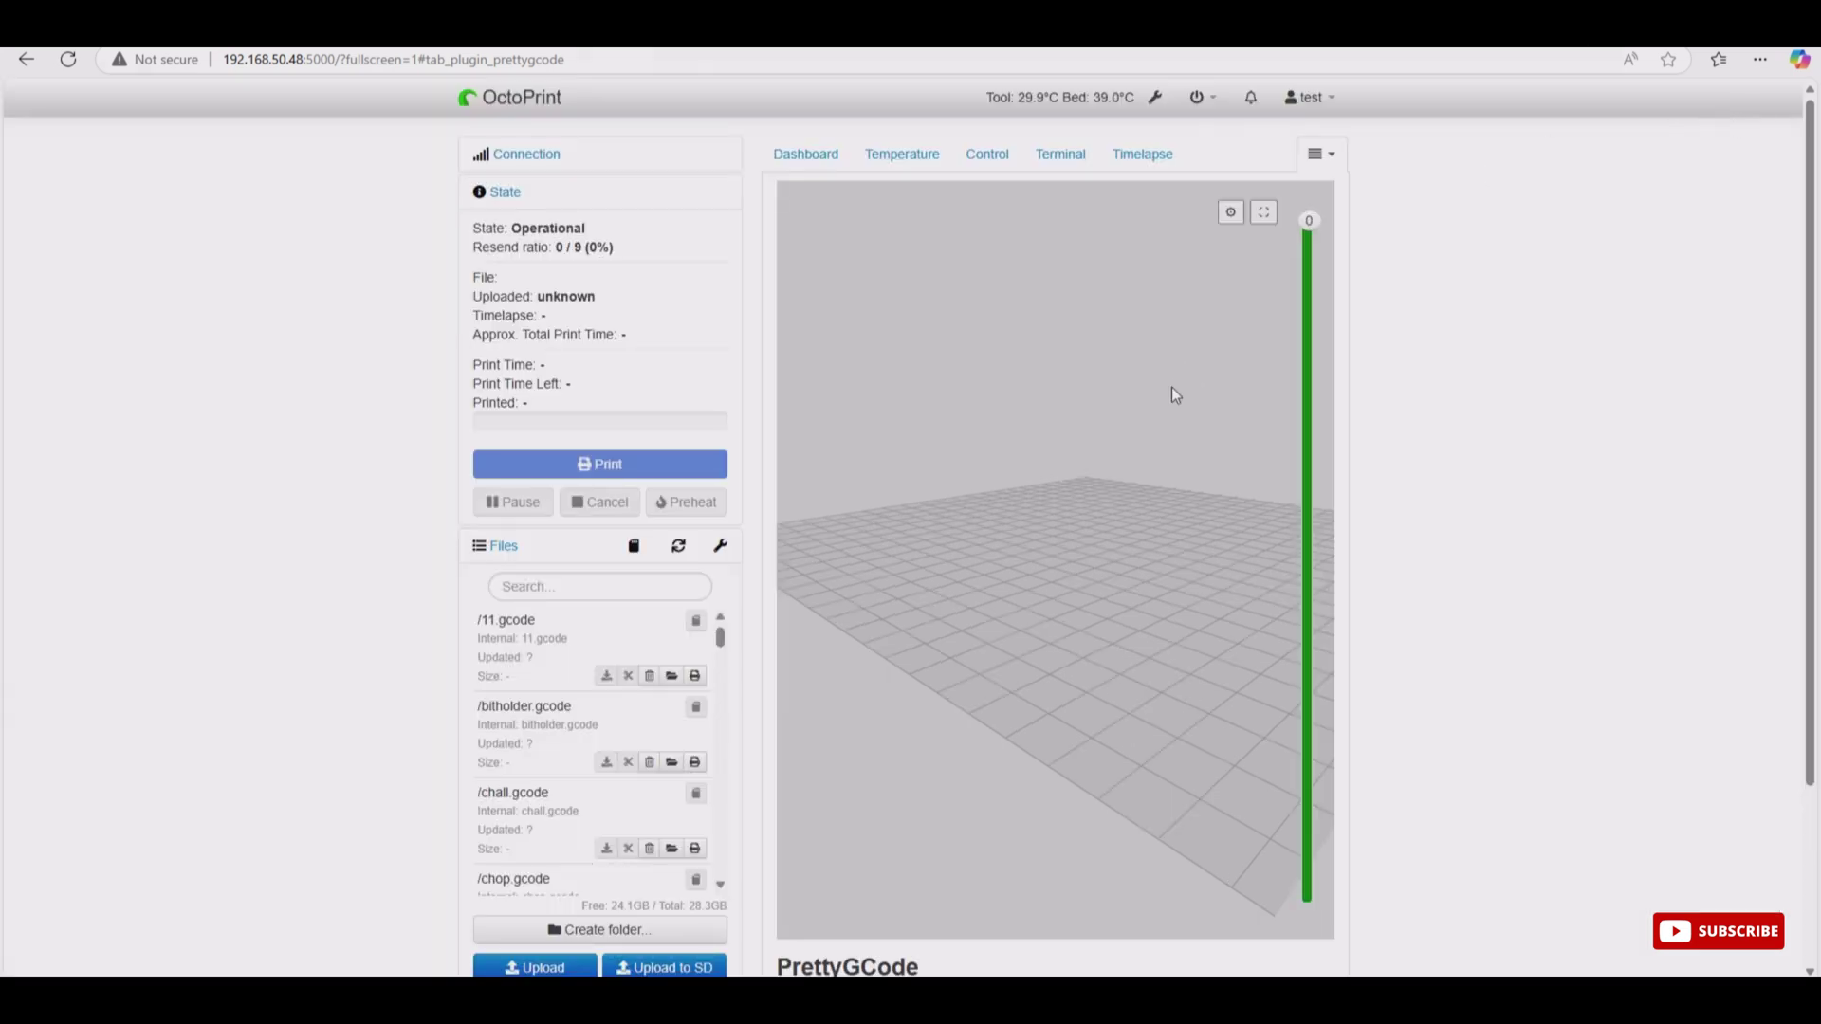
scroll(1313, 372, down, 2)
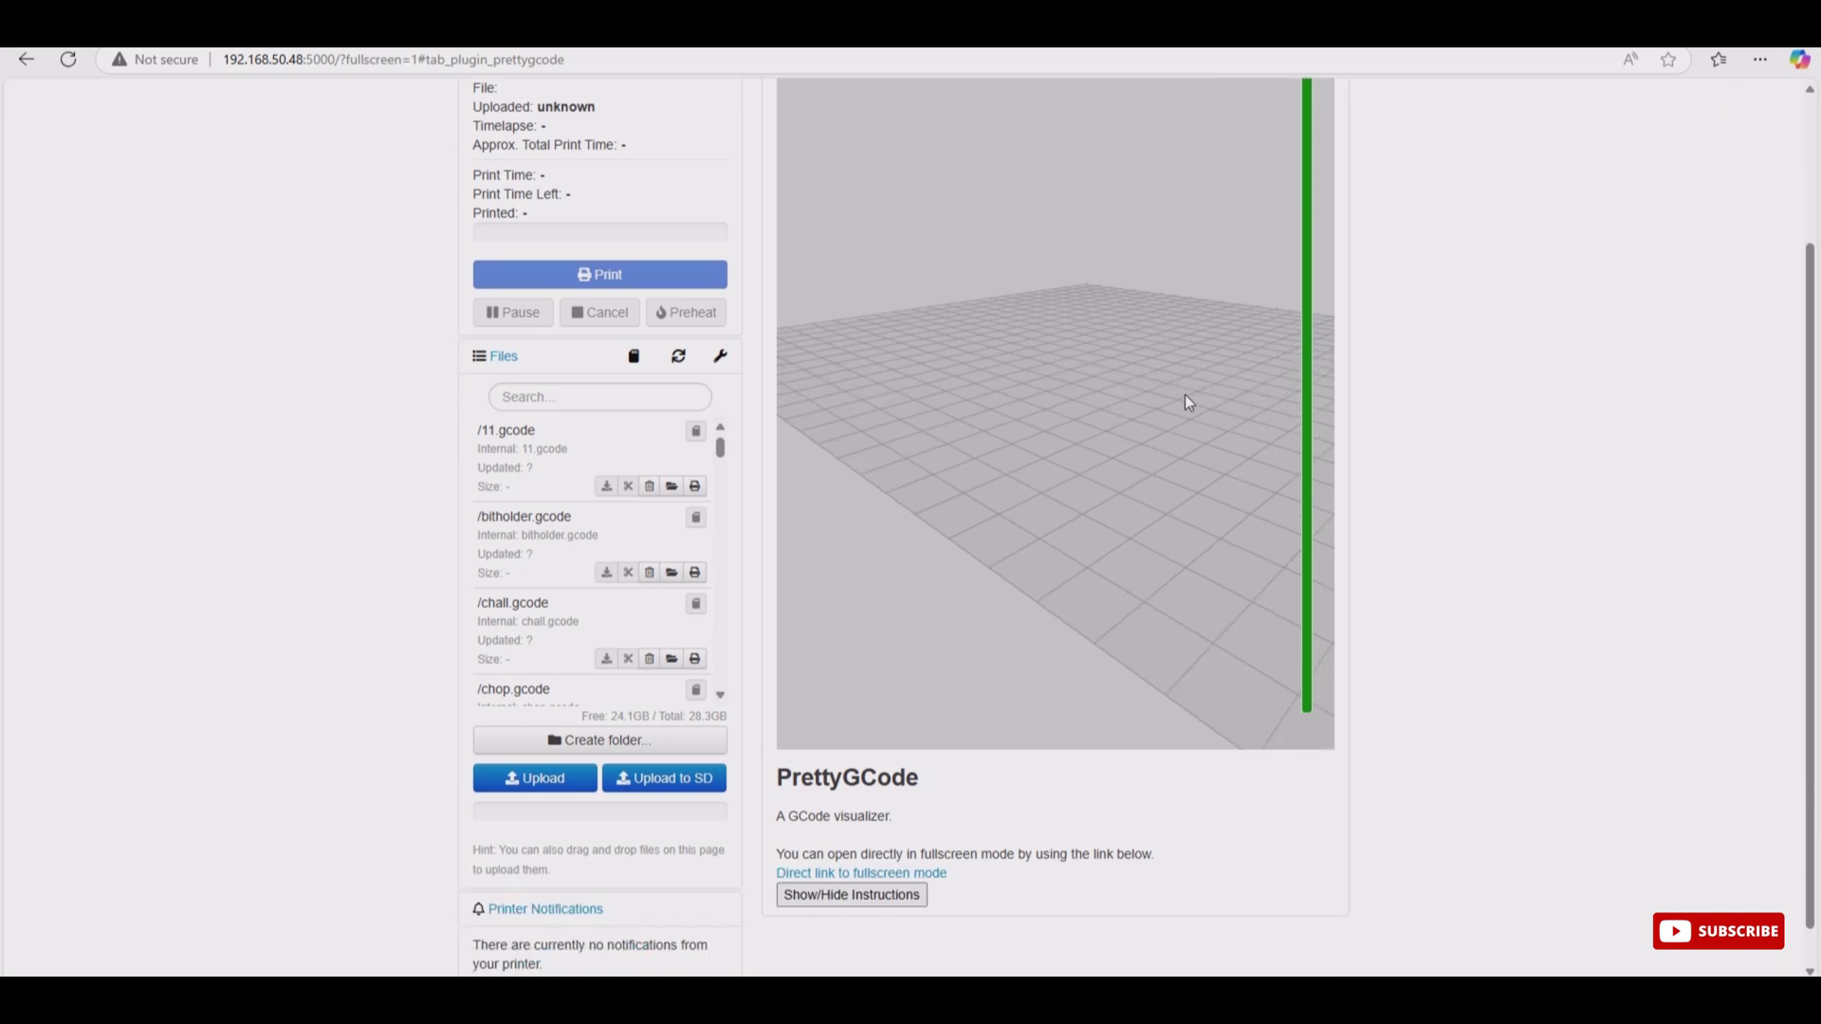
scroll(636, 443, up, 2)
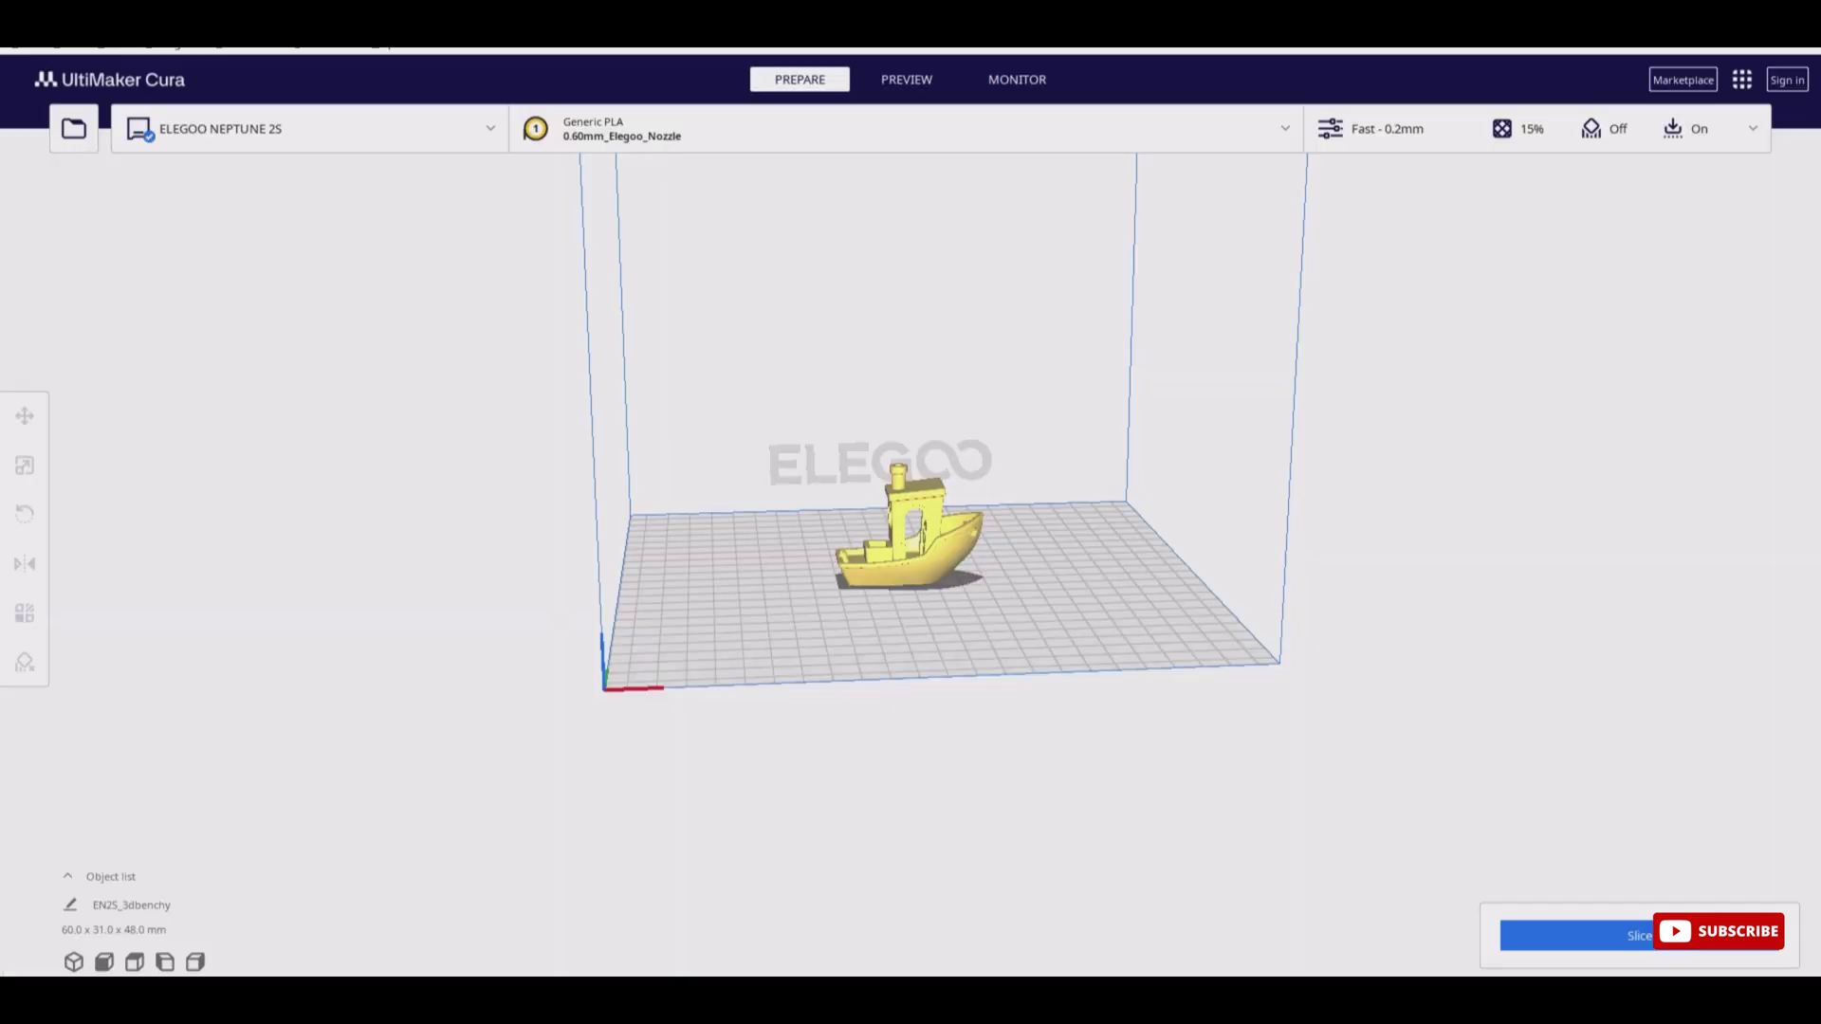
Step: Switch to UltiMaker Cura, select the 3DBenchy model and open the Marketplace for plugins
click(914, 531)
click(1682, 80)
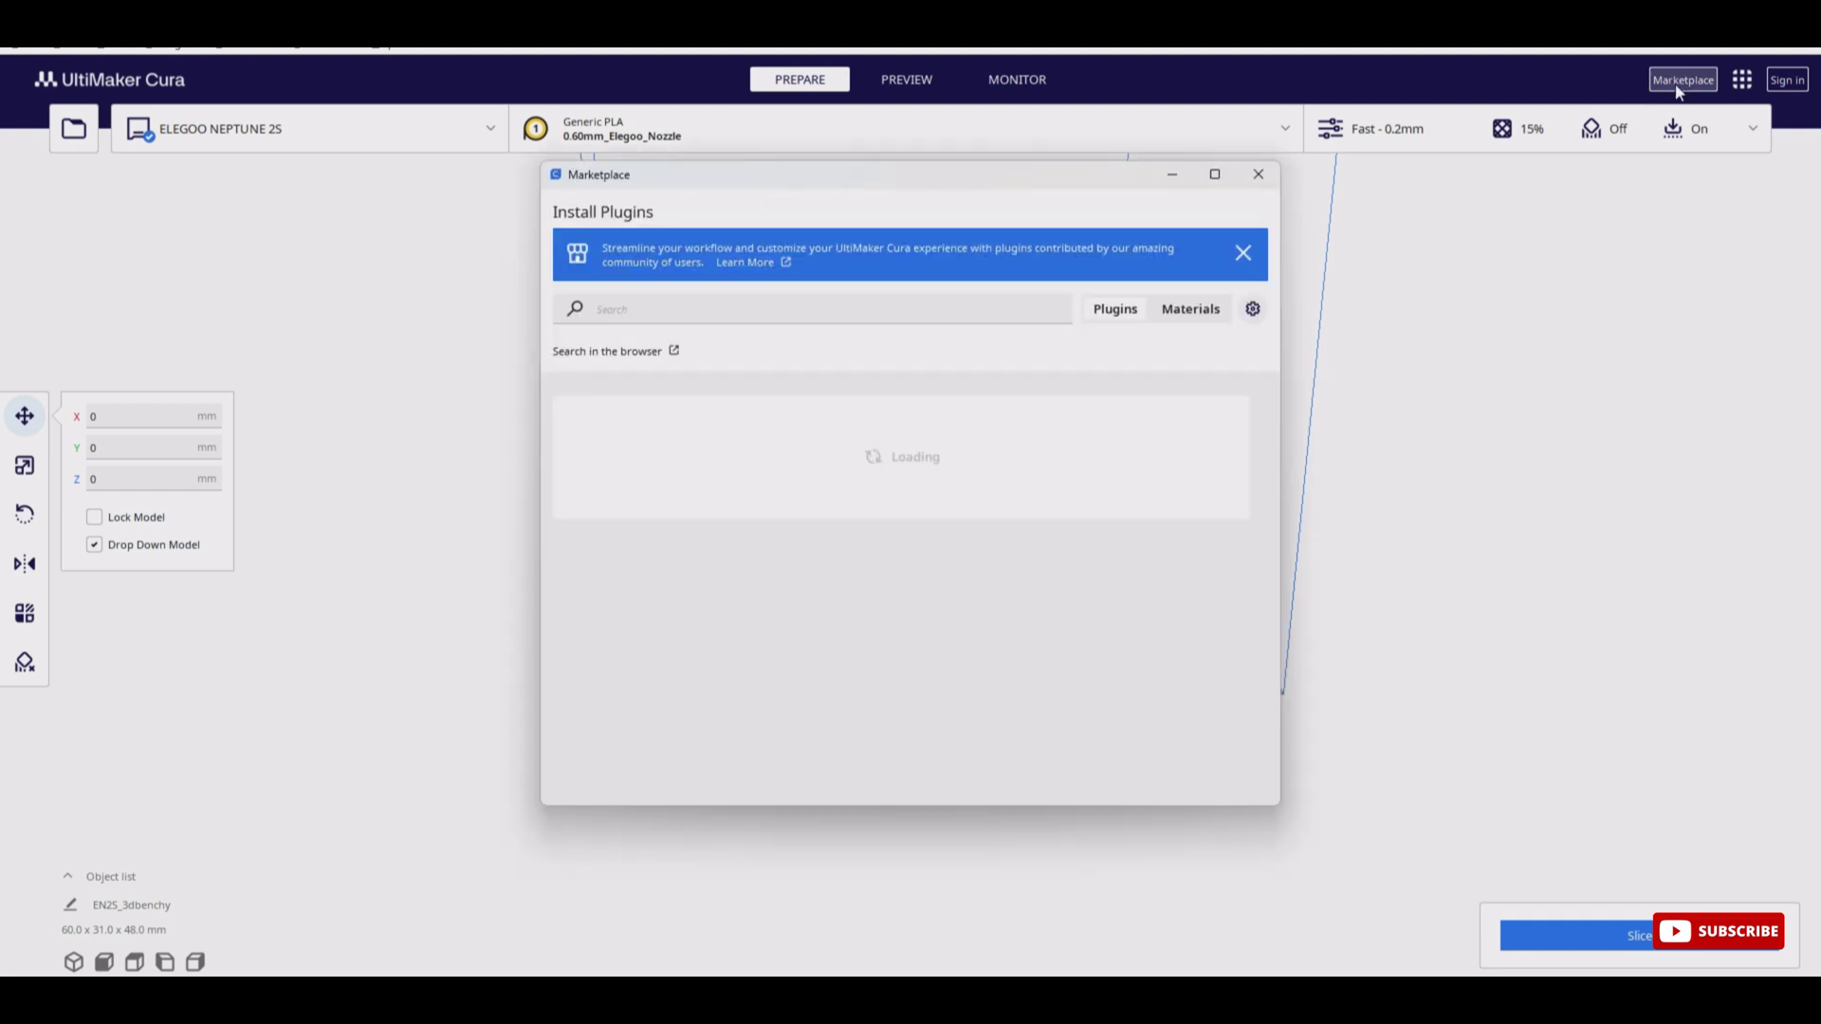
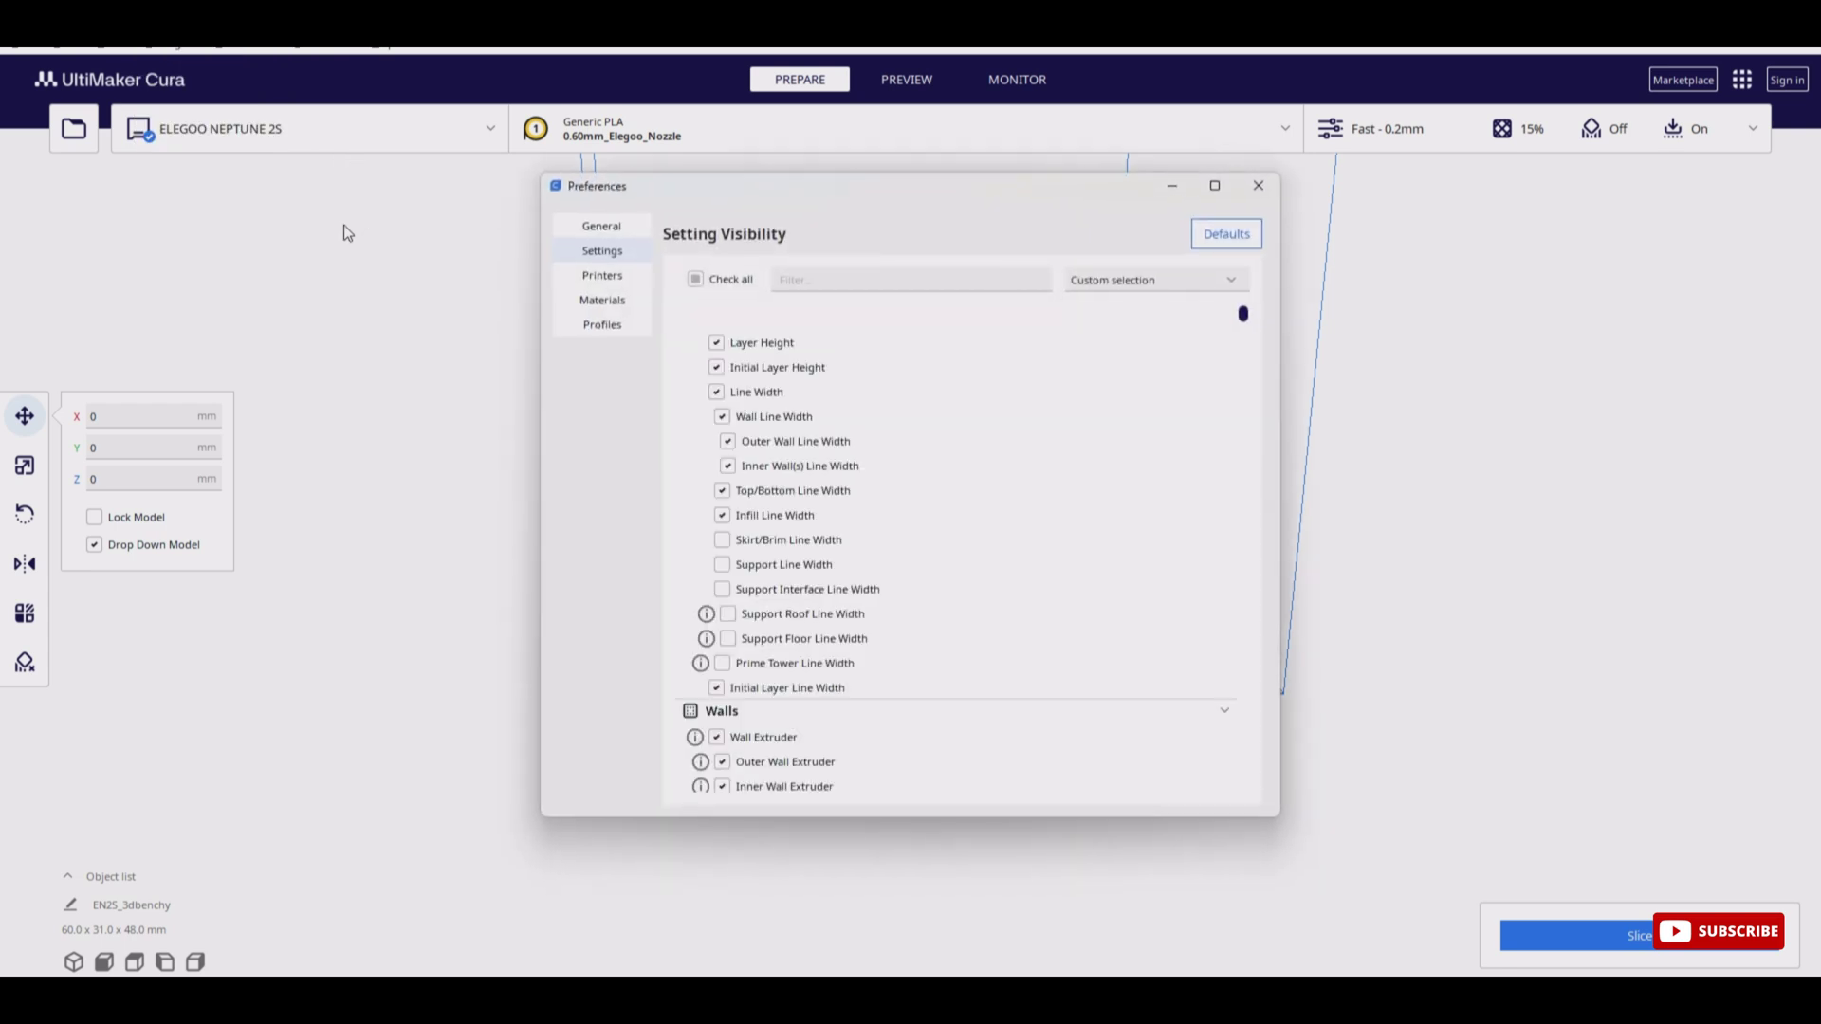
Step: Show the MKS WiFi Plugin settings of the ELEGOO NEPTUNE 2S and keep the plugin active for this printer
click(606, 276)
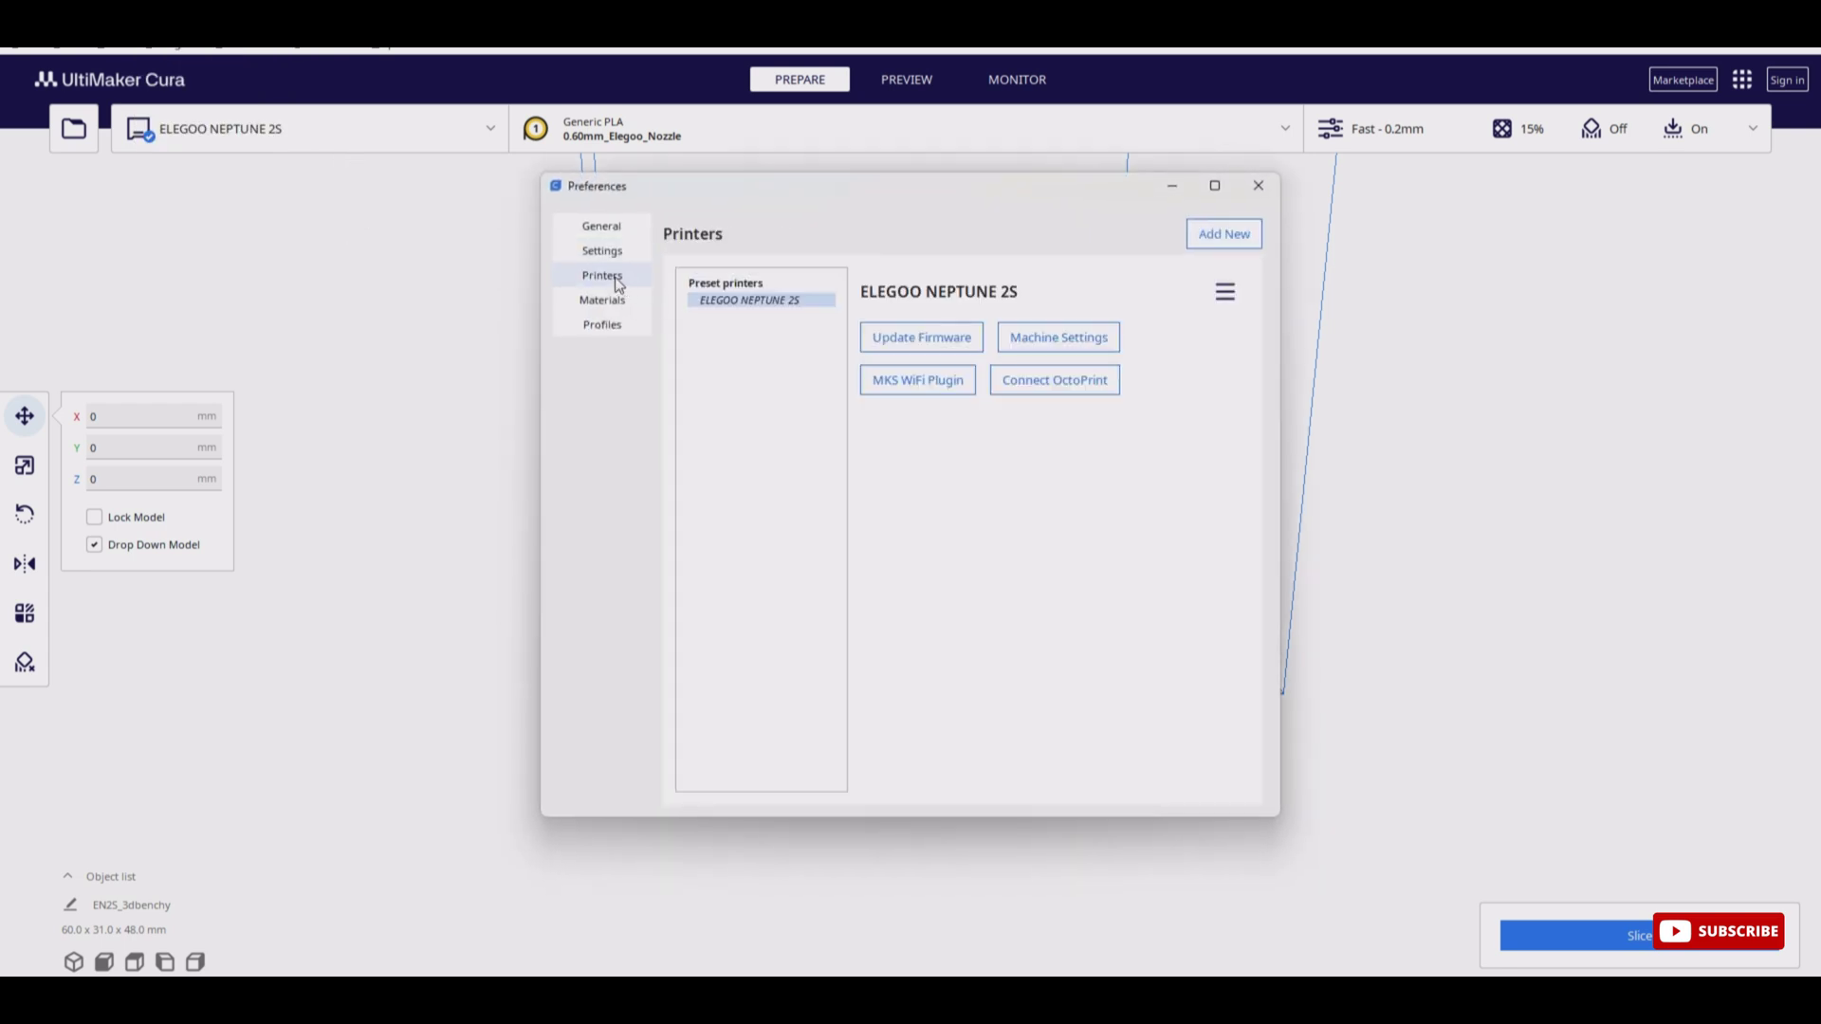
click(901, 383)
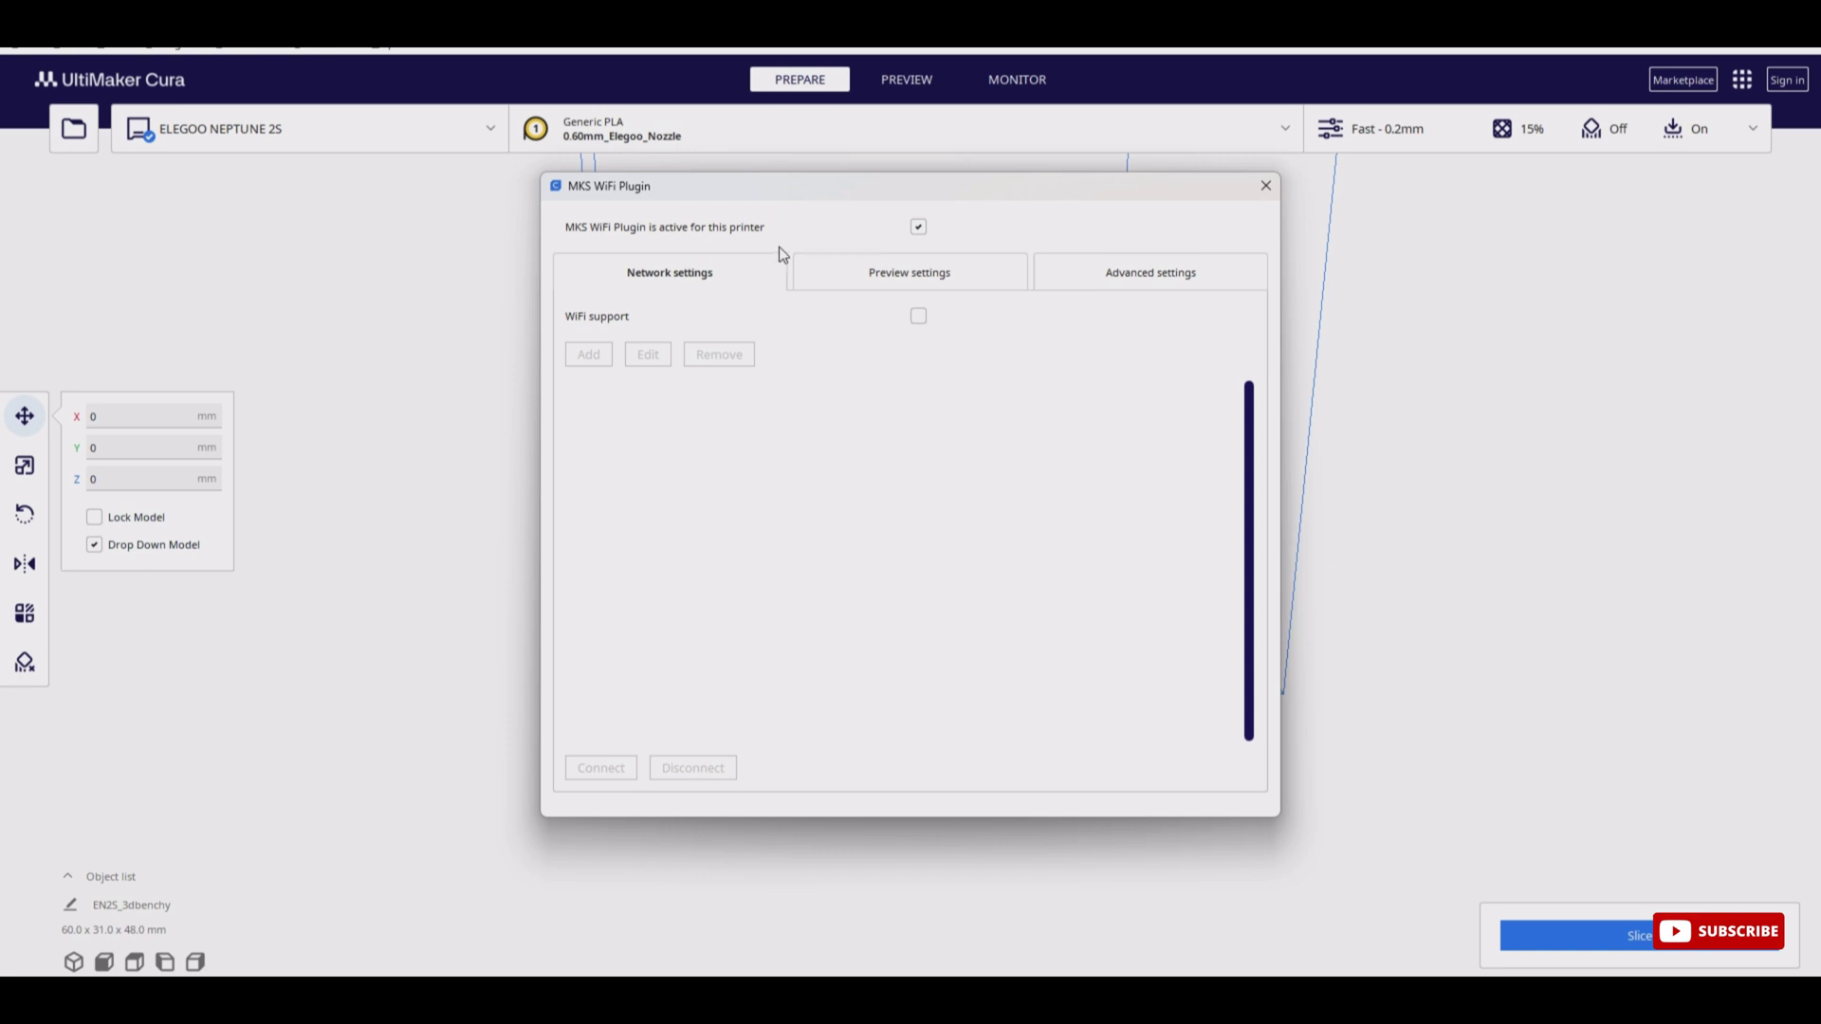
click(917, 230)
click(917, 230)
Step: Enable screenshot support in the MKS WiFi Plugin's preview settings and open the list of printer models
click(914, 273)
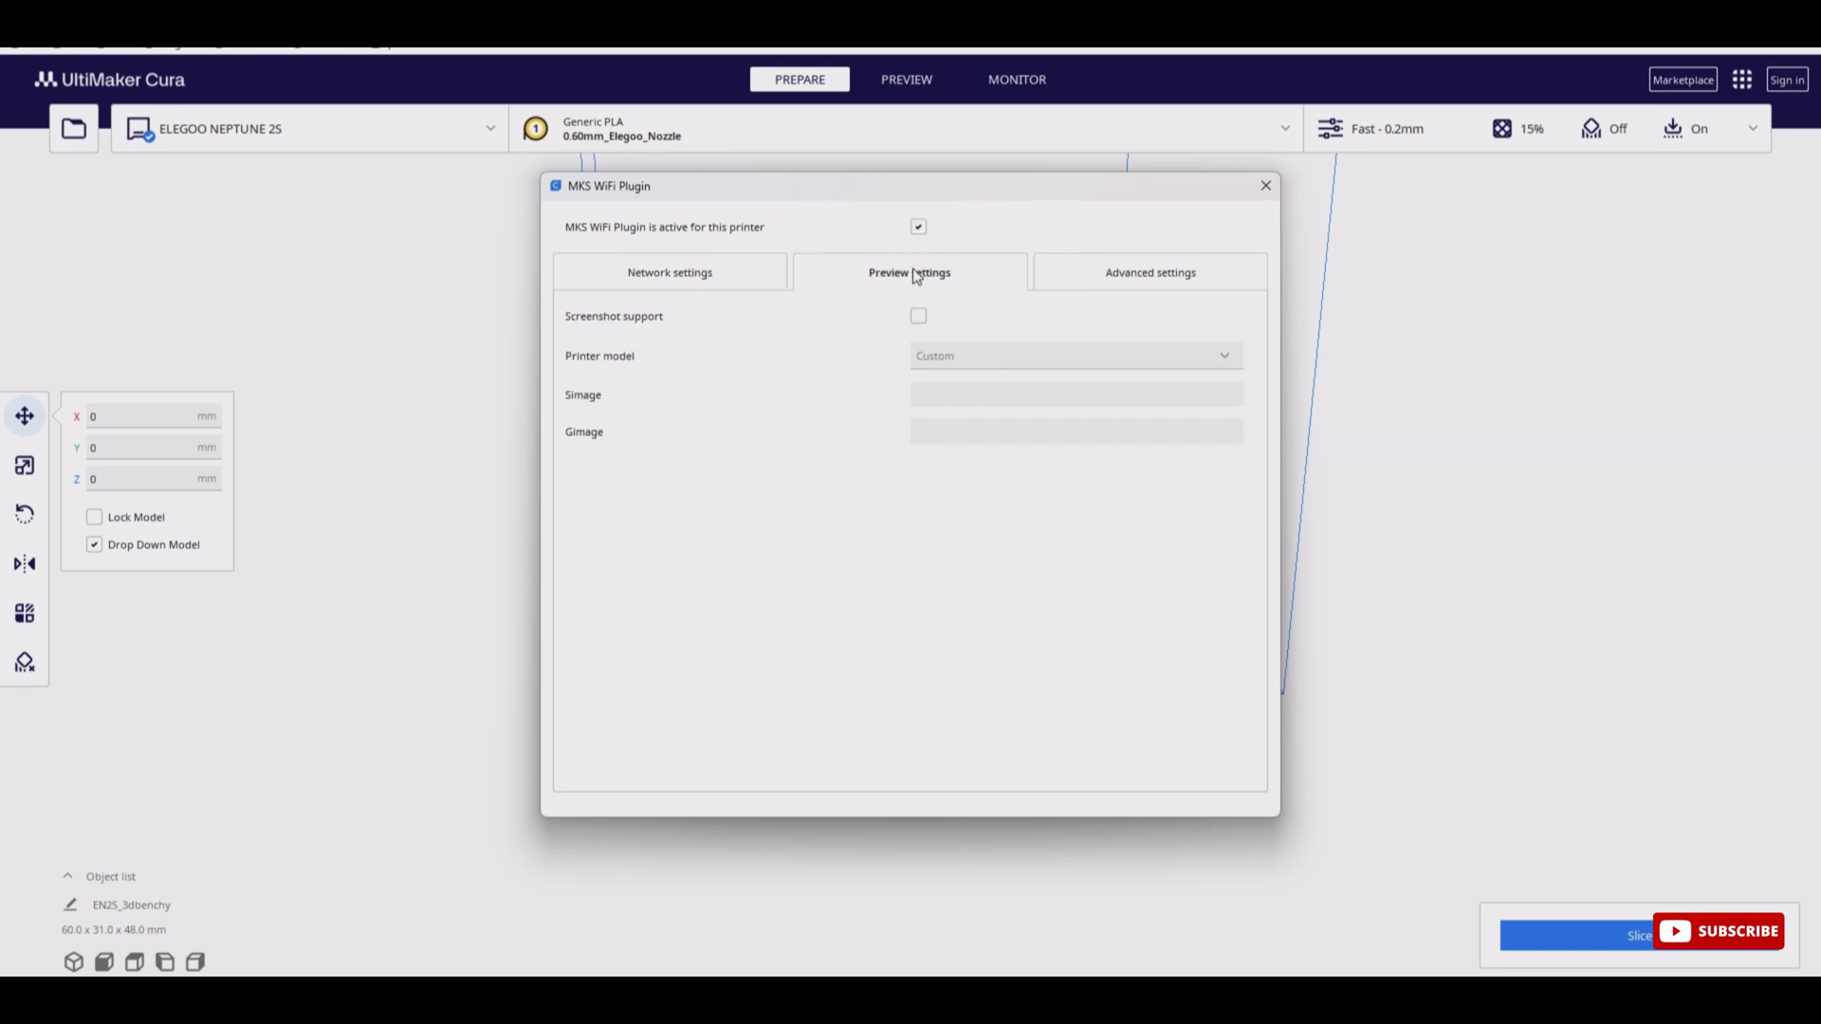
click(918, 319)
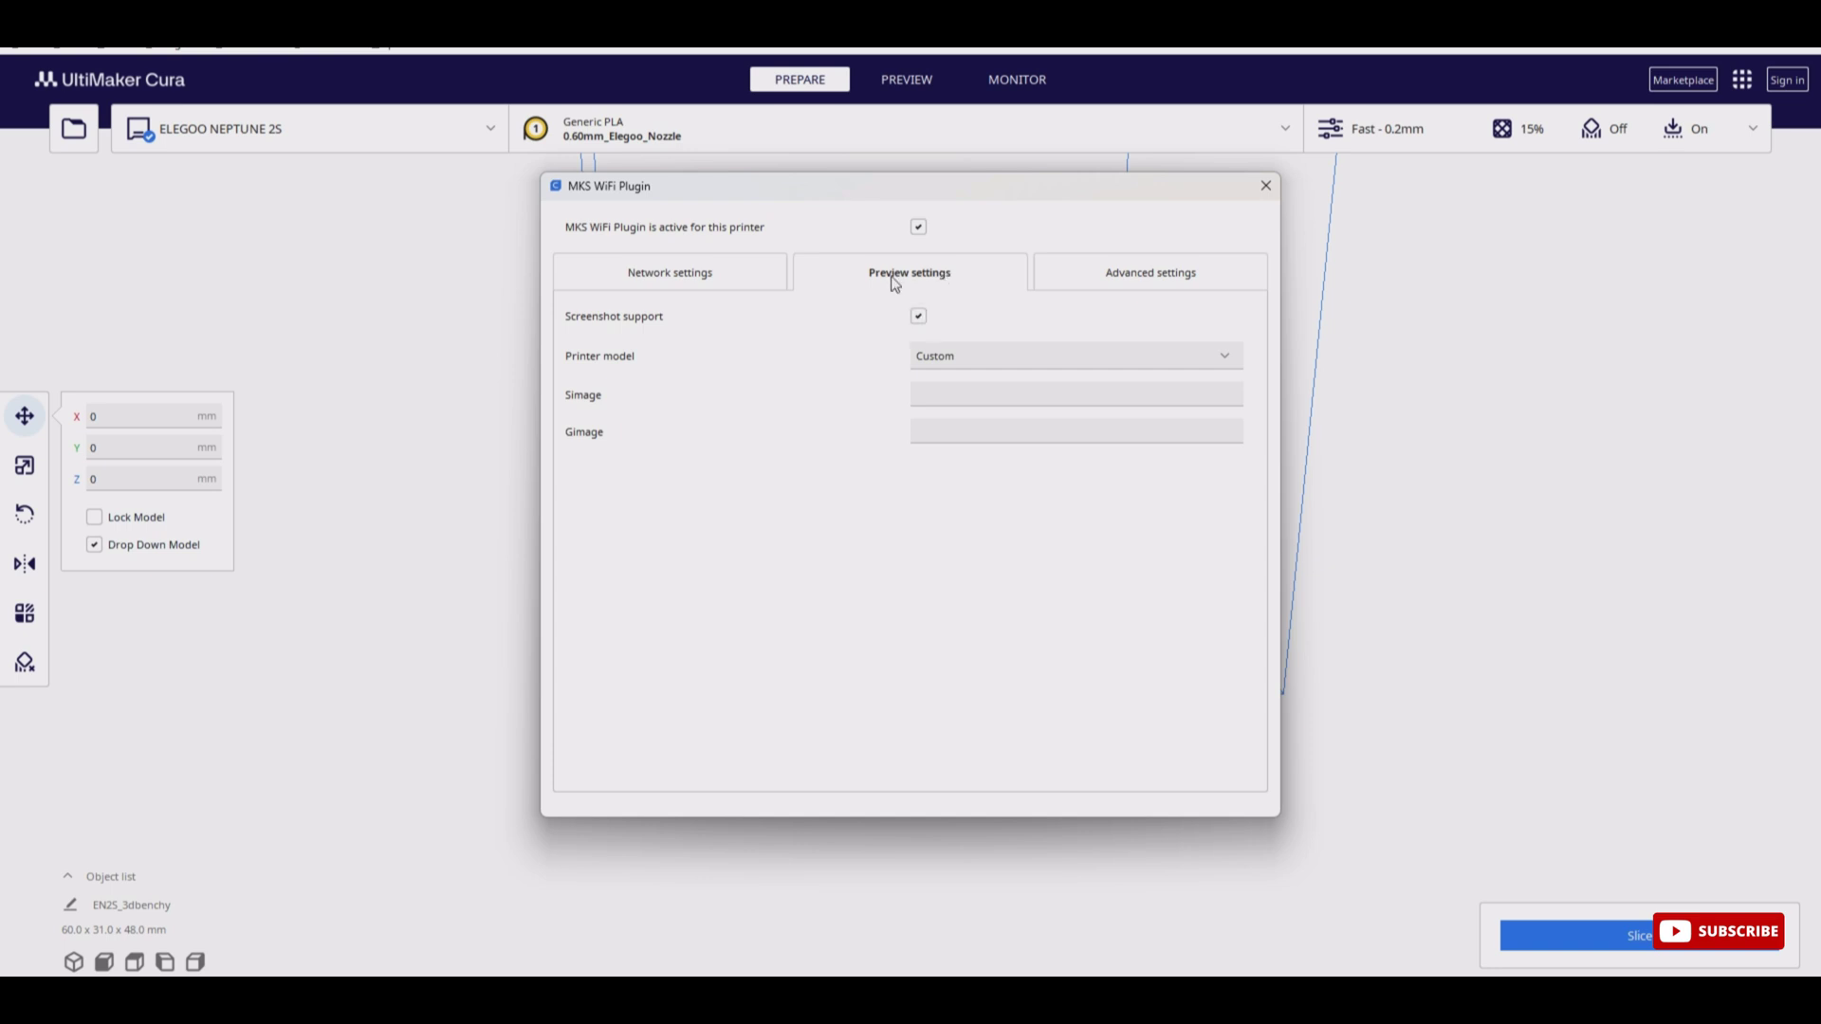
click(734, 282)
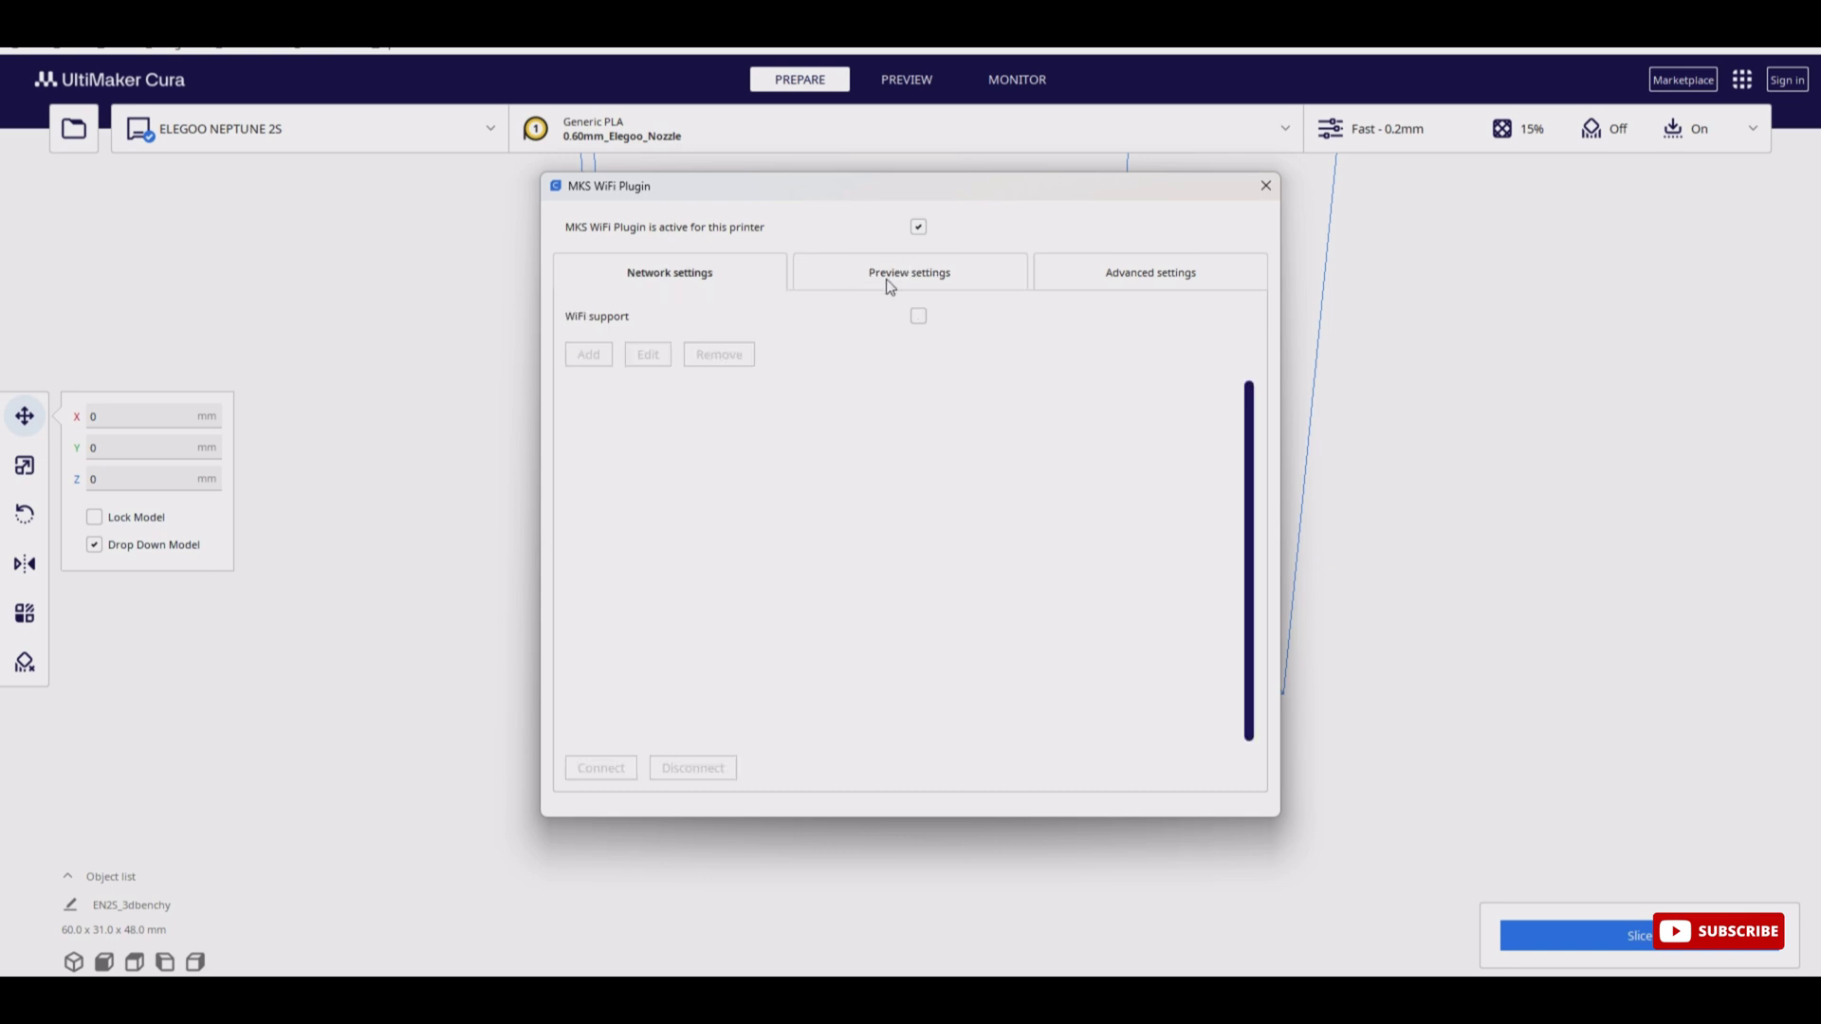
click(919, 282)
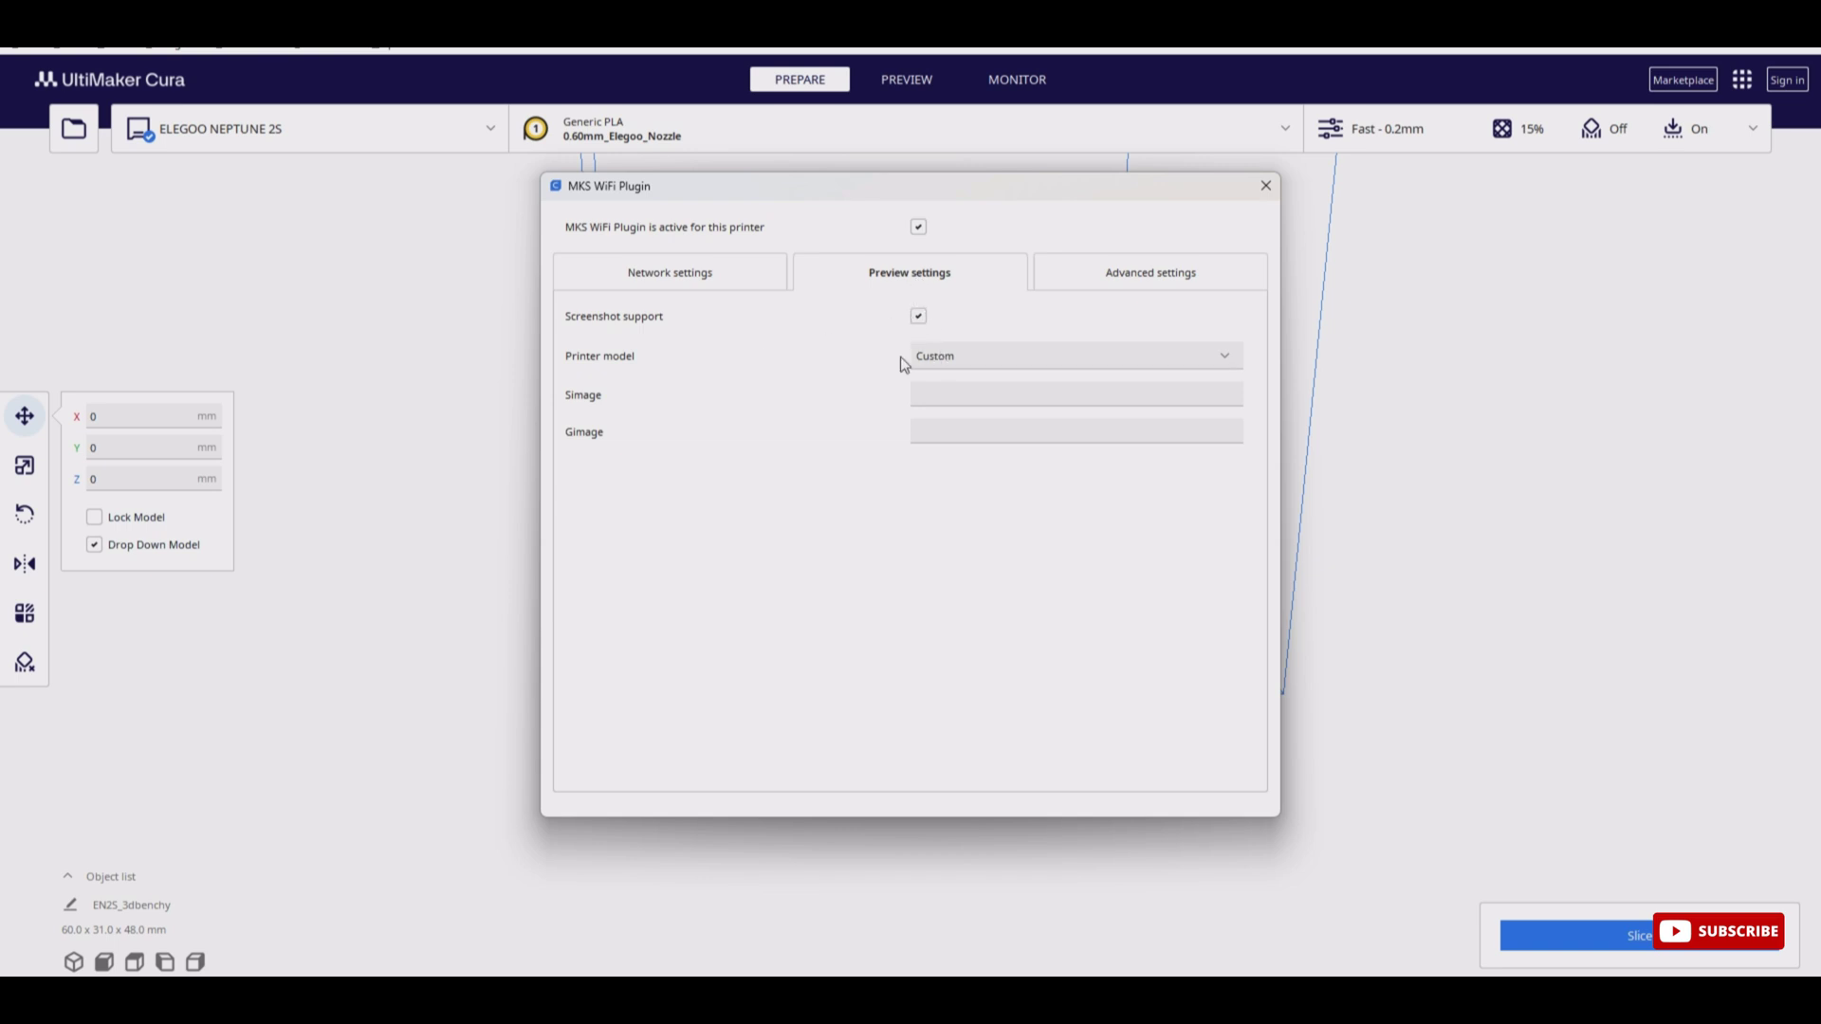
click(969, 357)
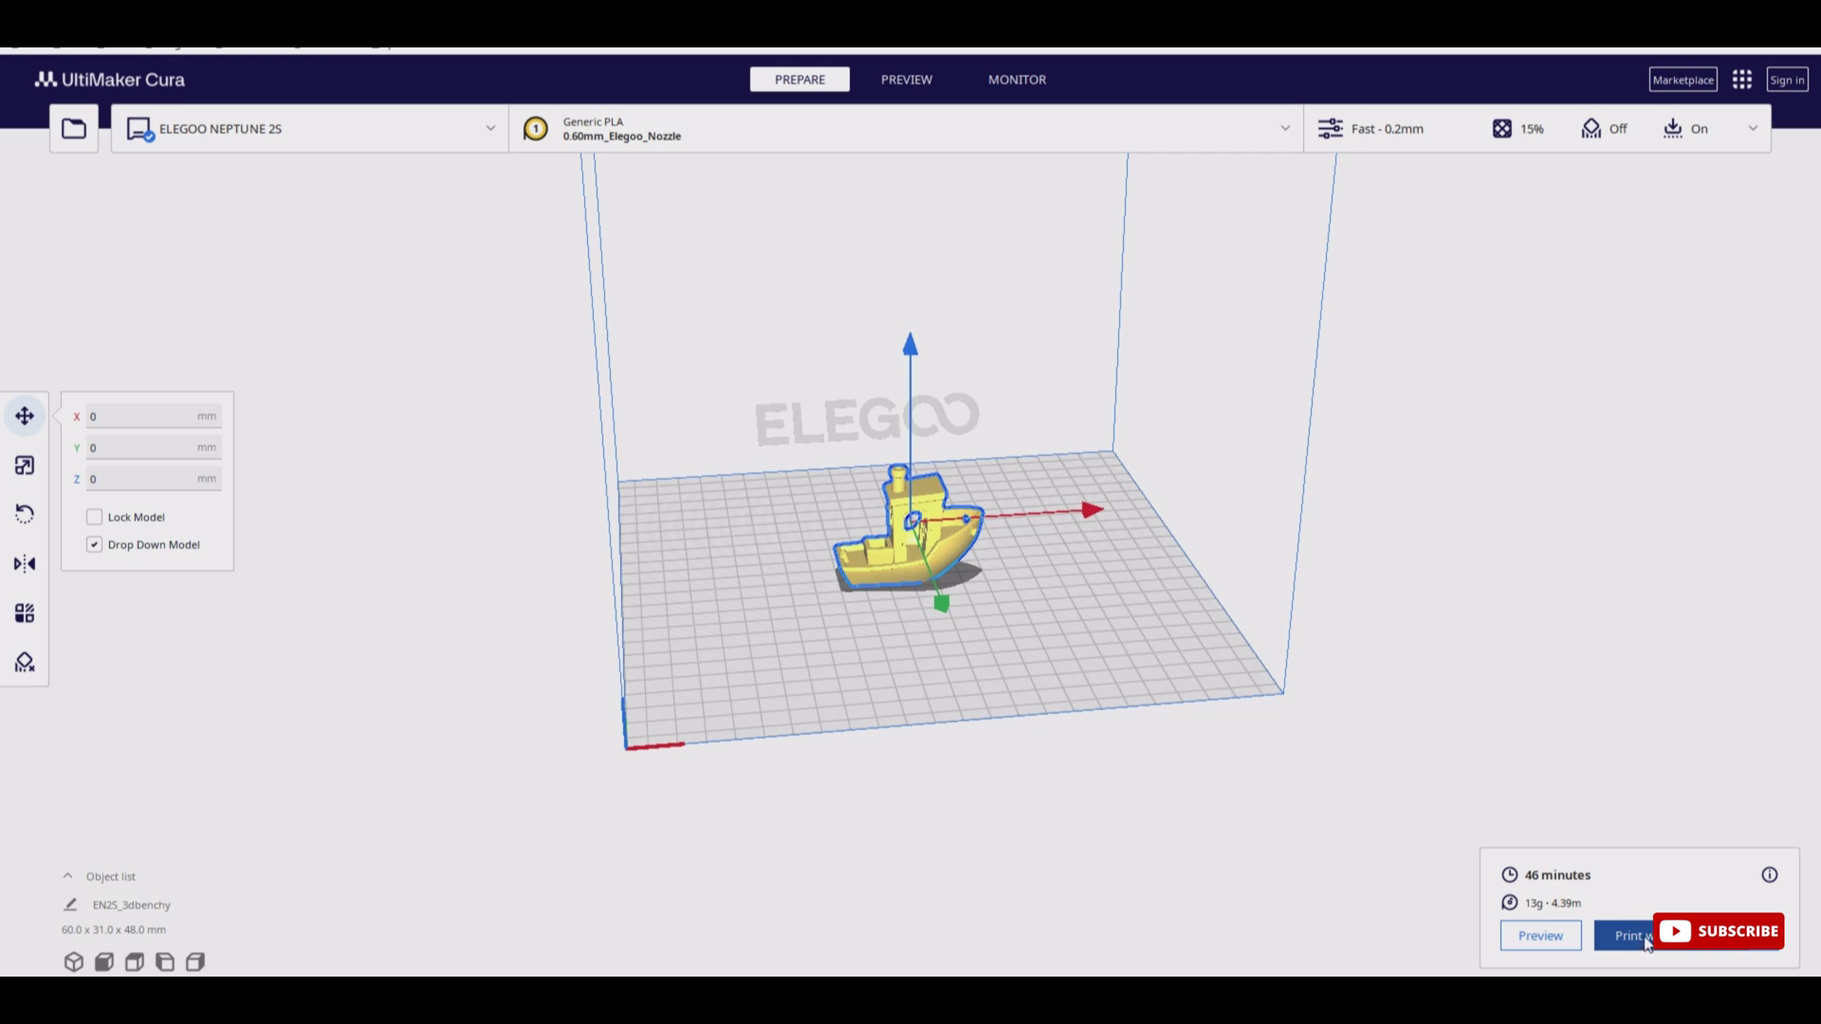
Step: Send the sliced EN2S_3dbenchy to OctoPrint for printing and switch to the OctoPrint page
click(1644, 939)
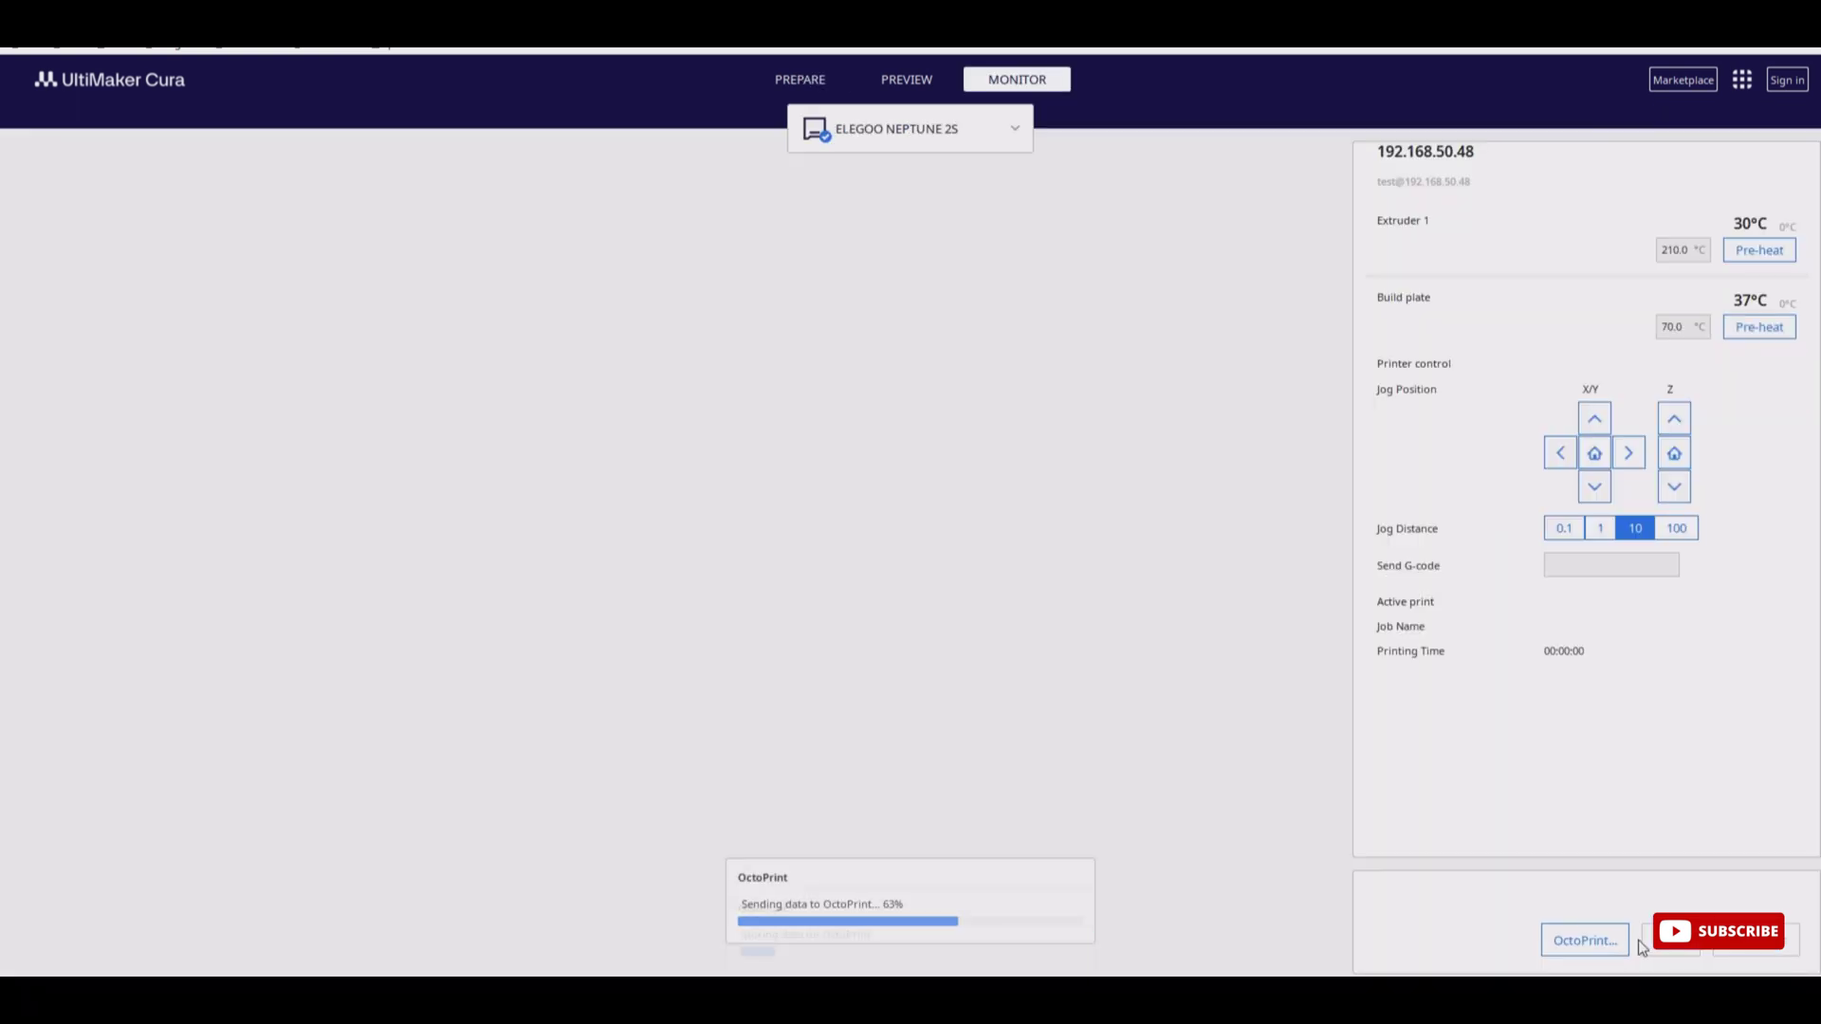
click(1043, 910)
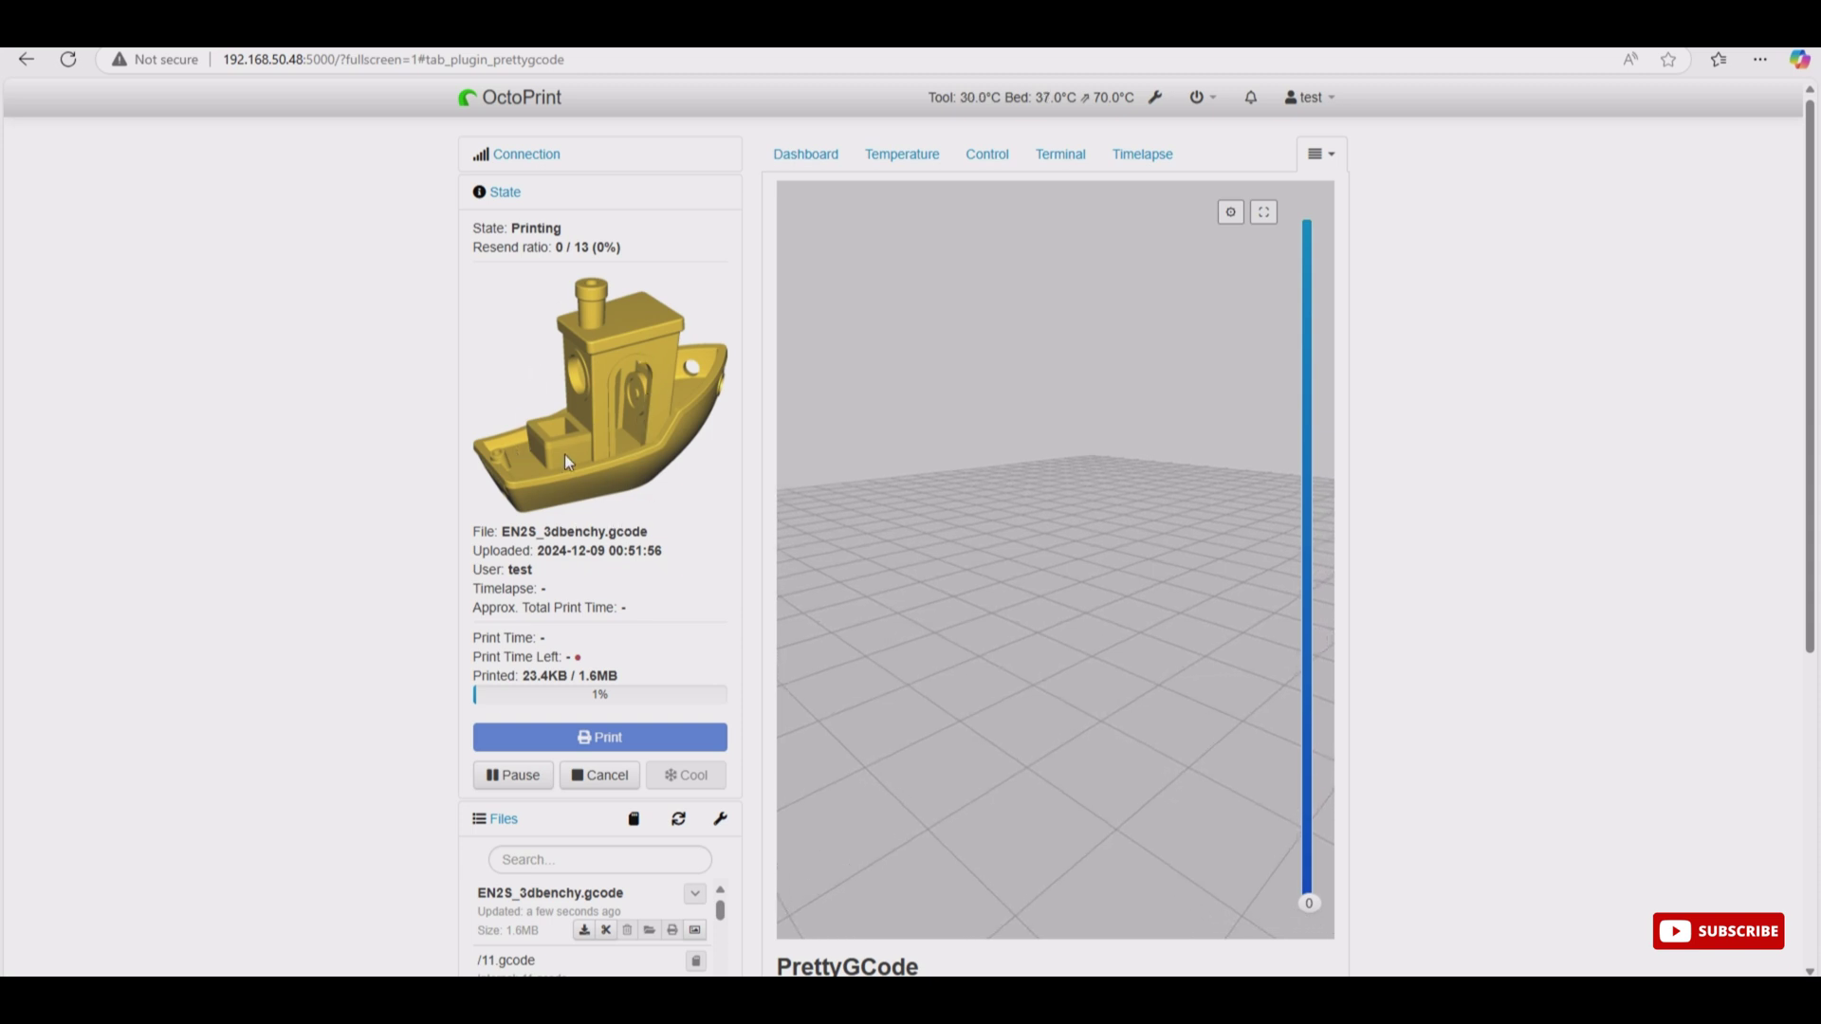
Step: Examine the enlarged thumbnail of EN2S_3dbenchy.gcode and compare it with the other entries in the file list
scroll(567, 457, down, 2)
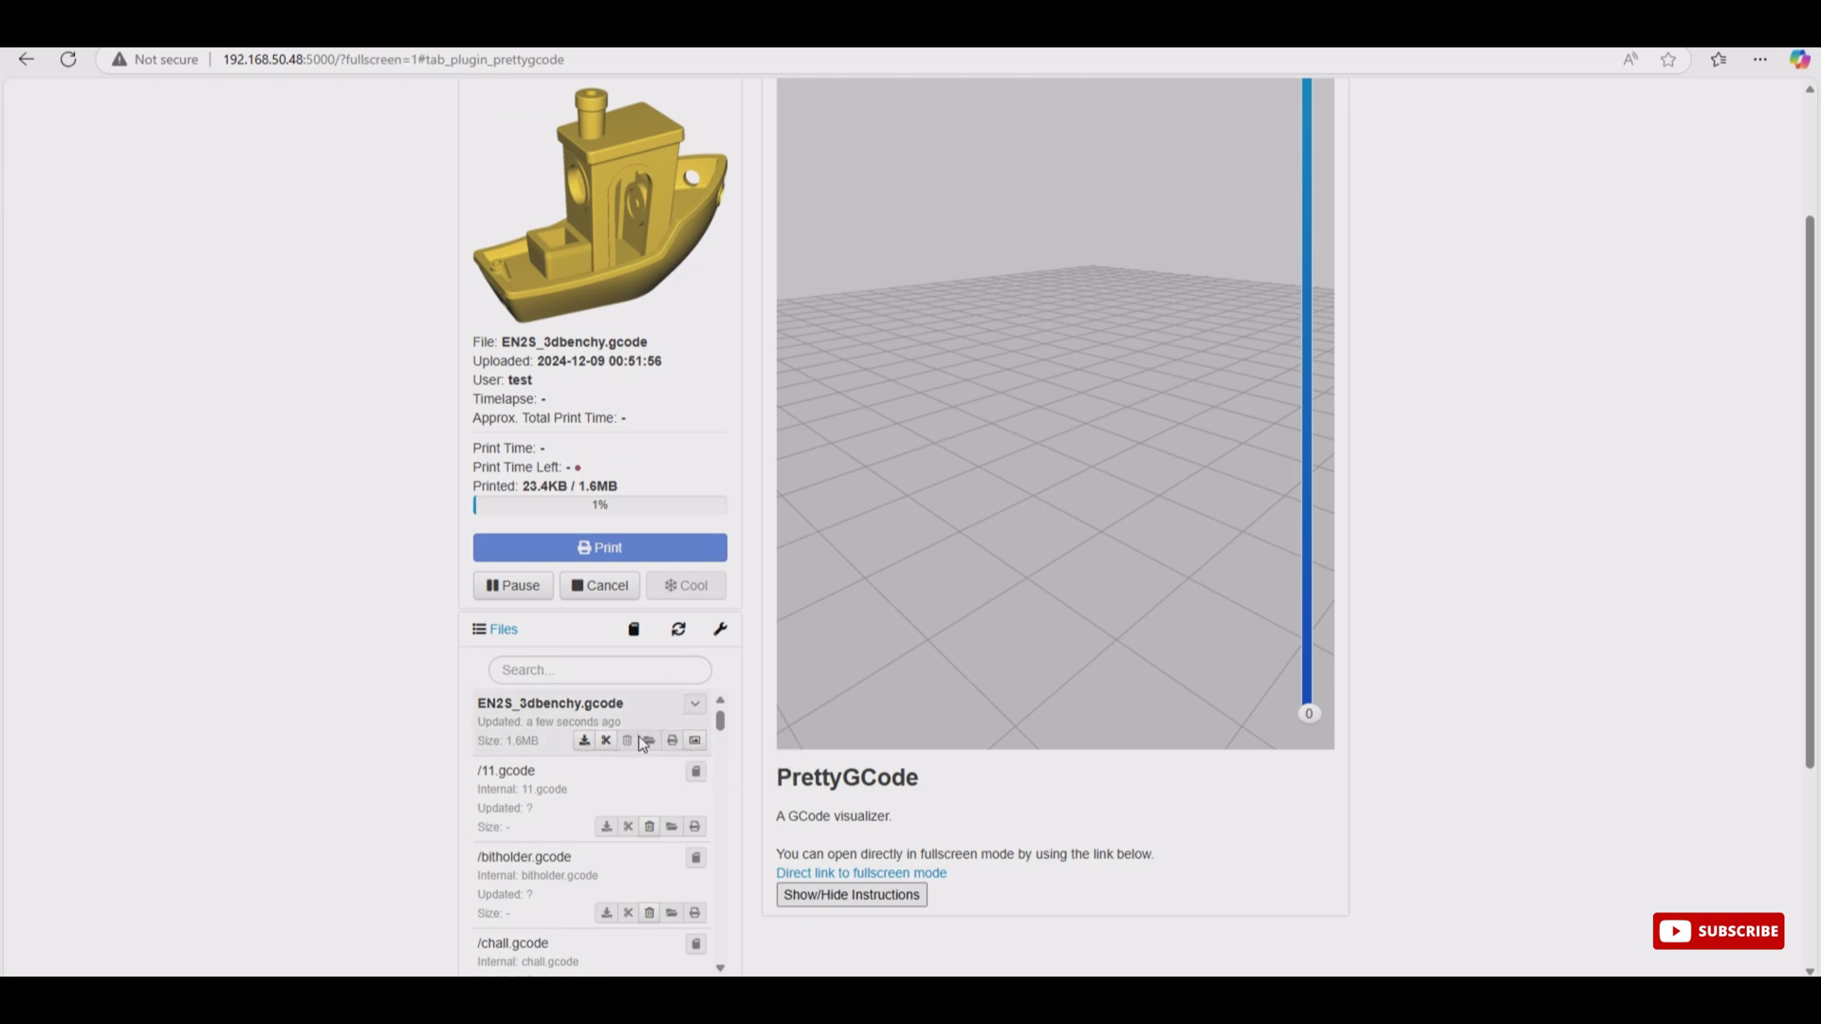
click(695, 740)
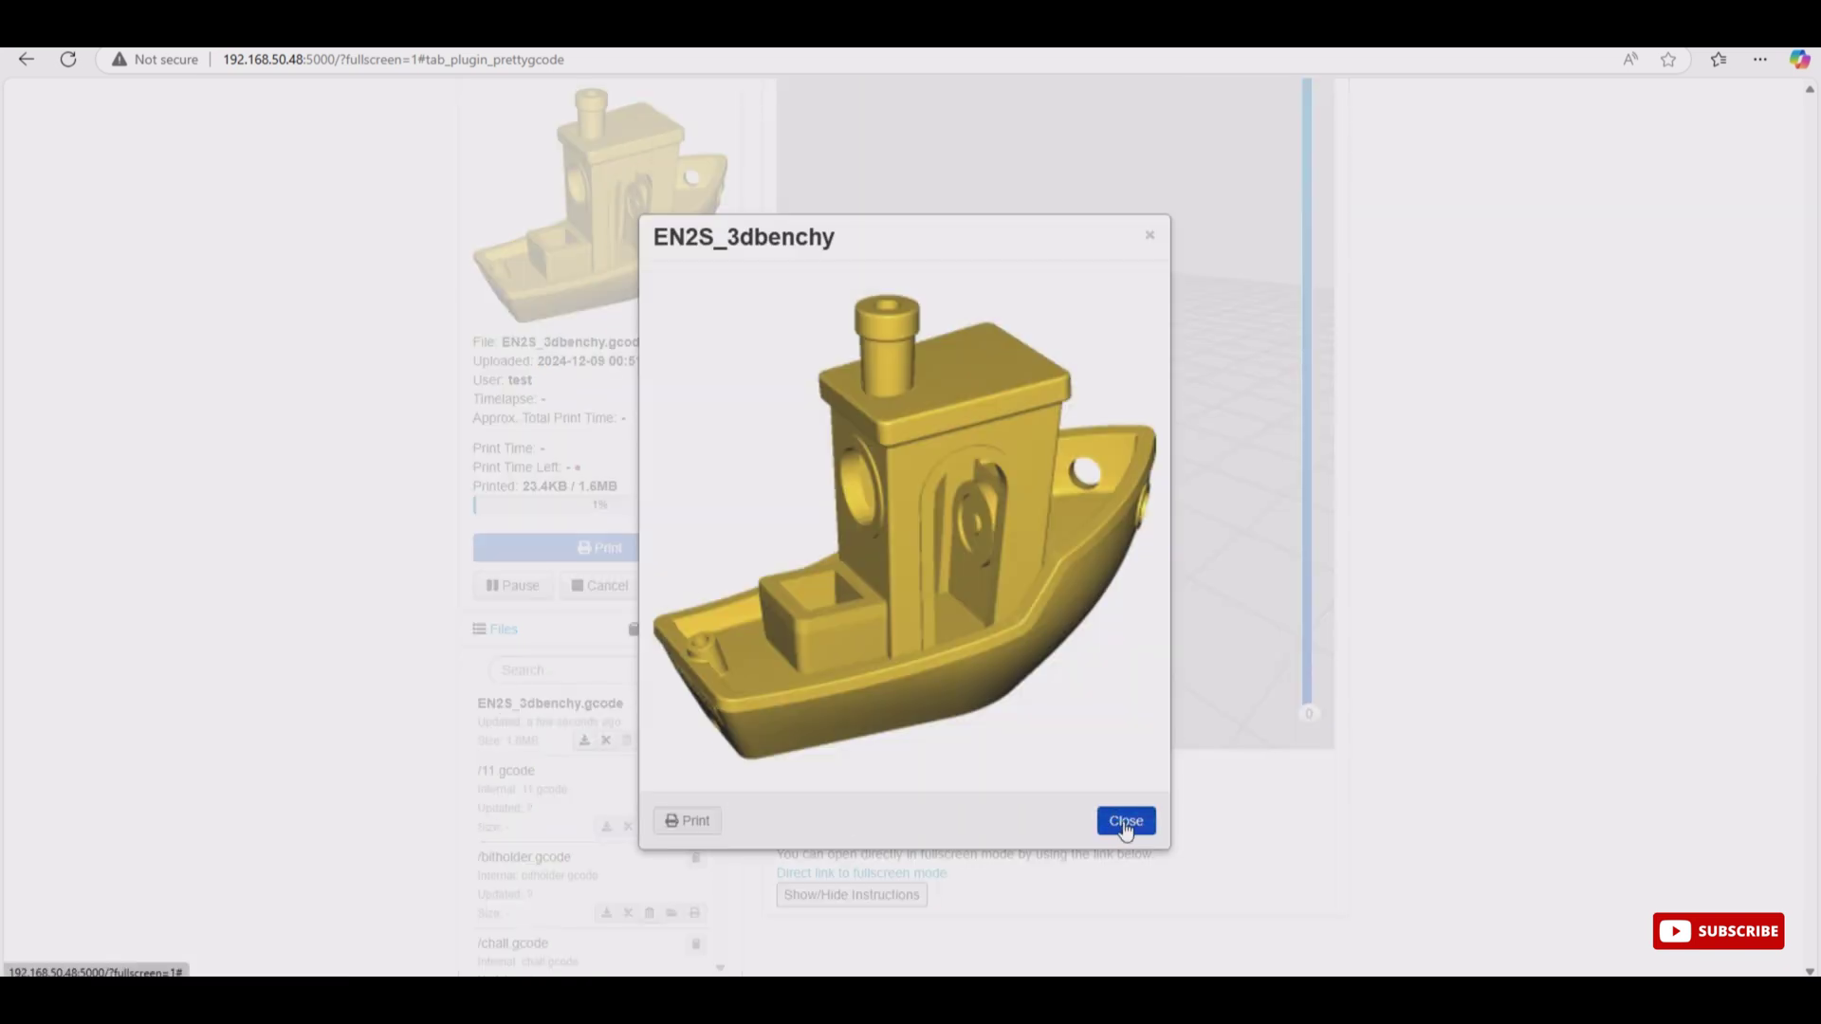
click(1118, 821)
click(697, 742)
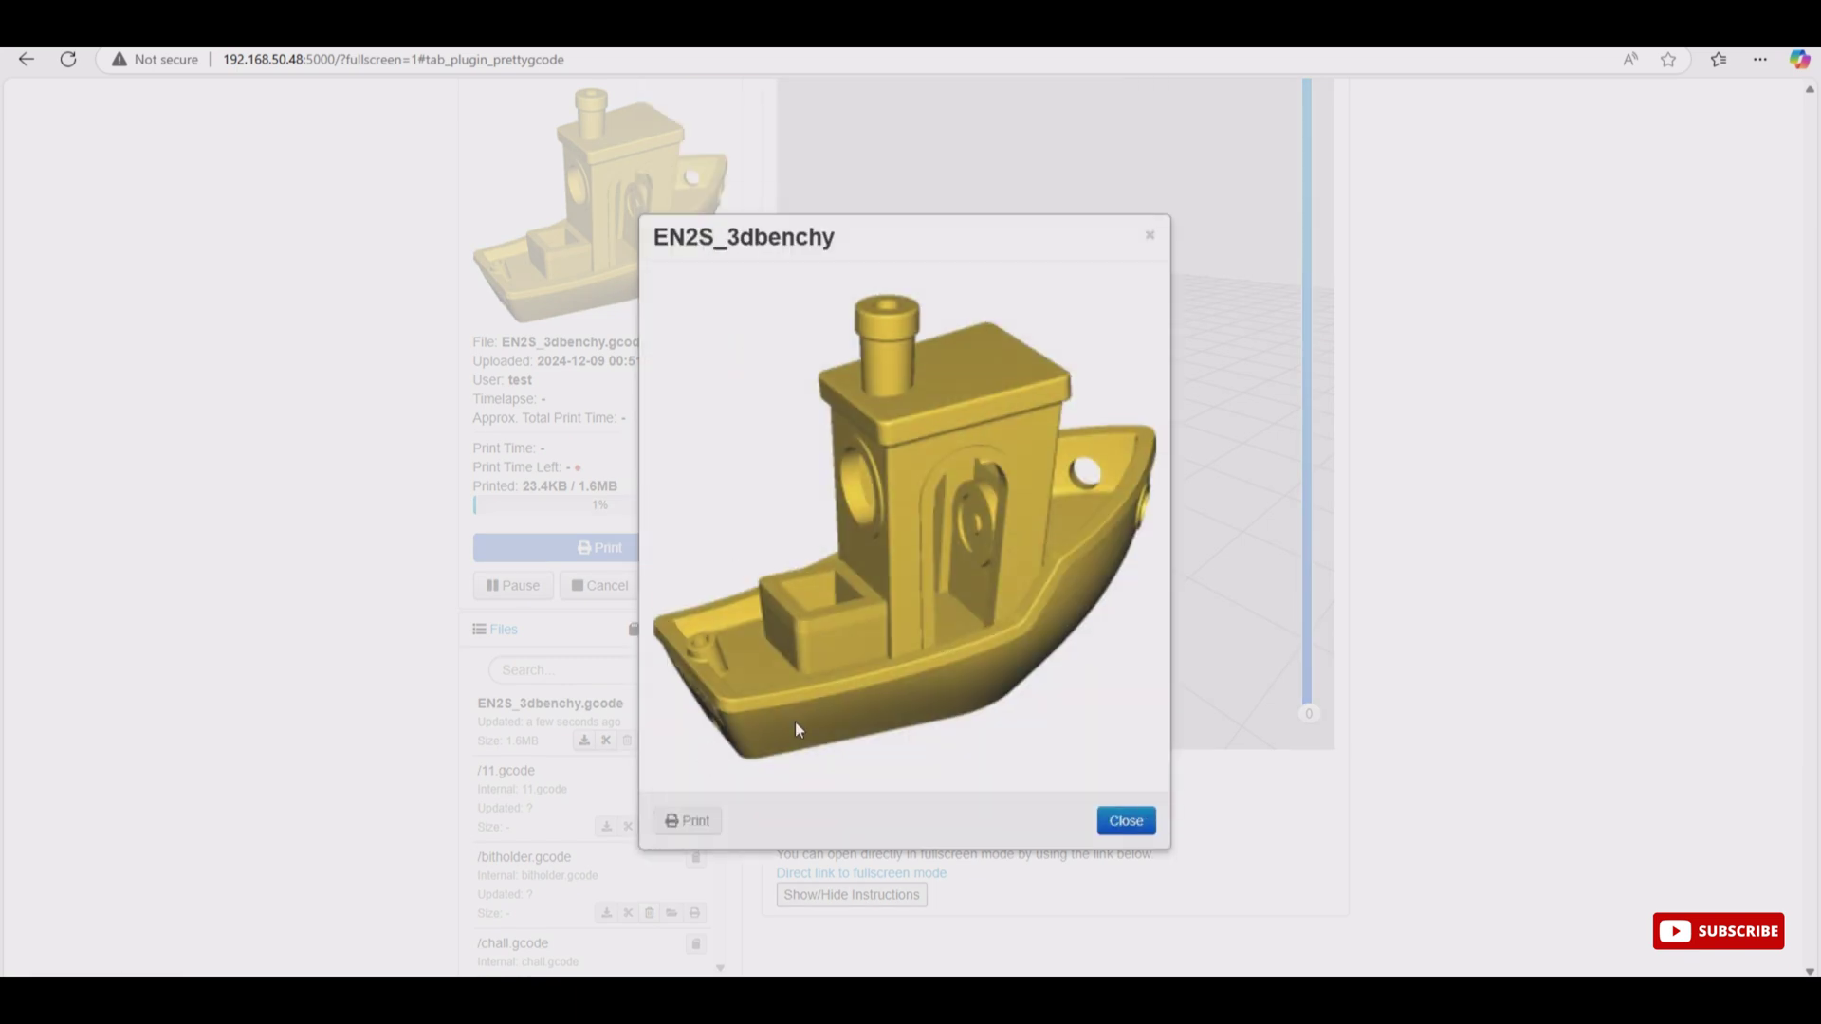
click(1142, 831)
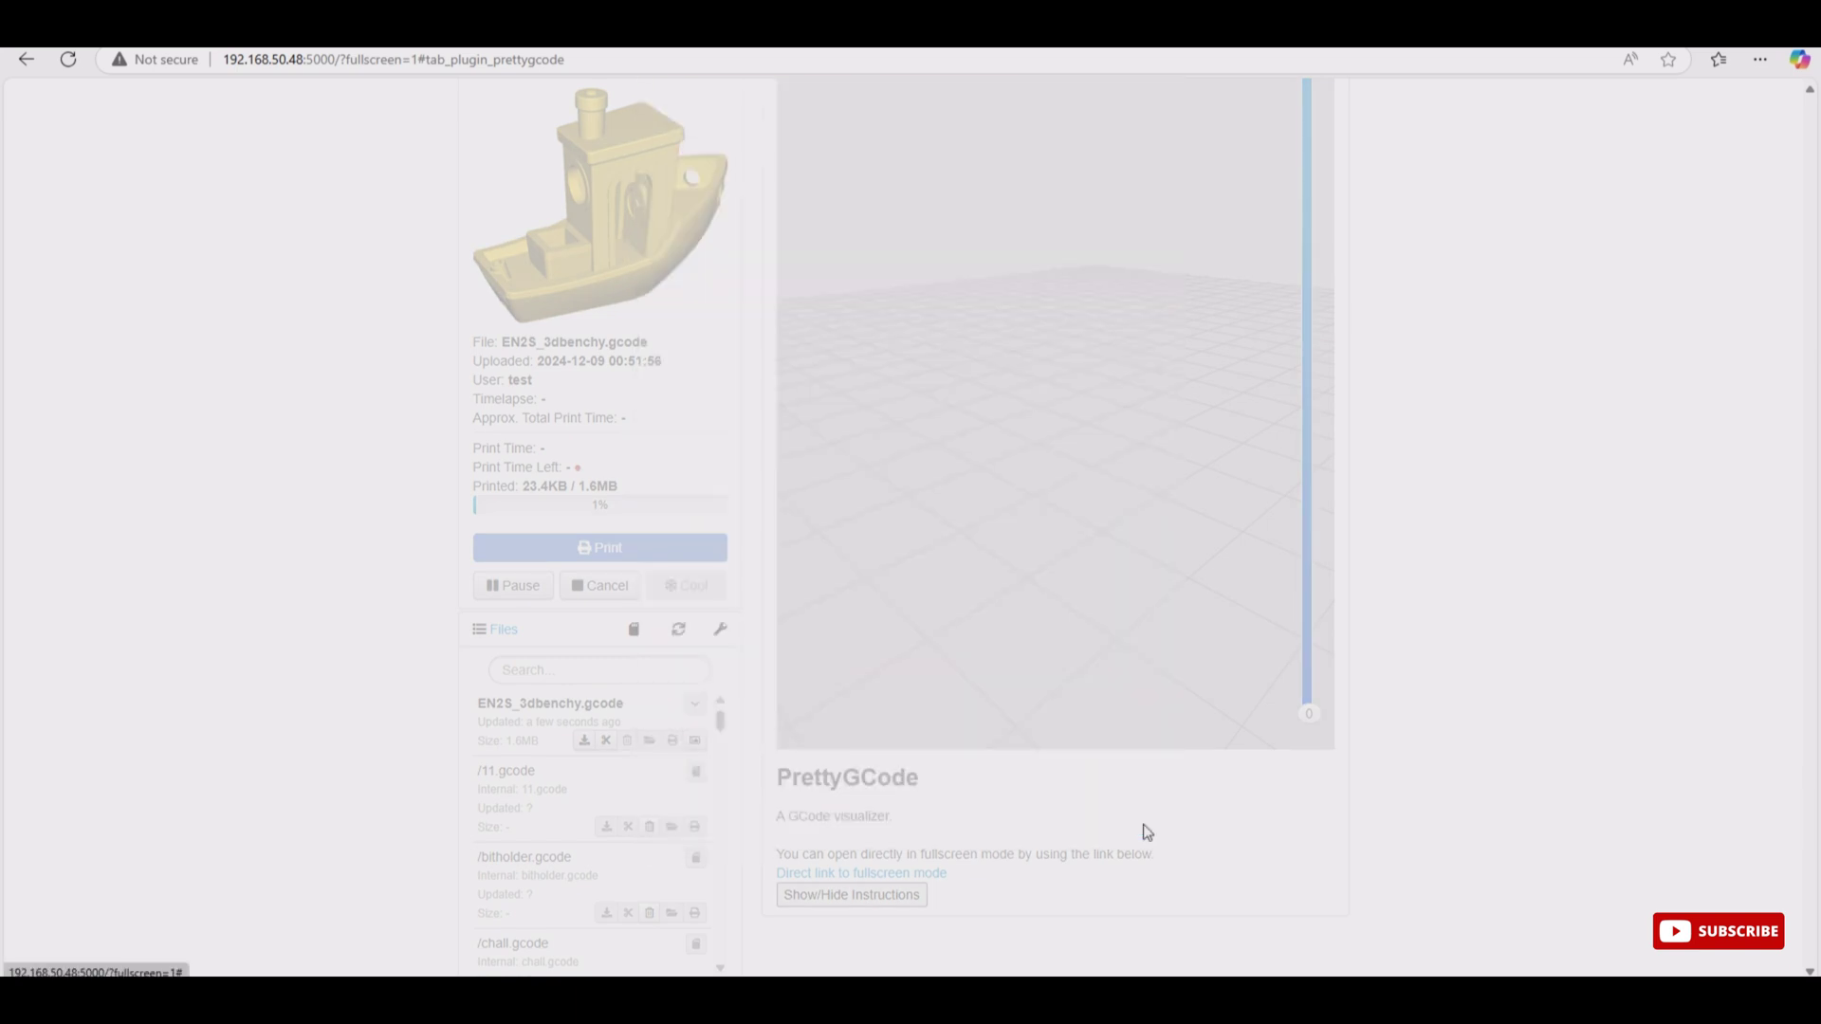
scroll(618, 773, down, 2)
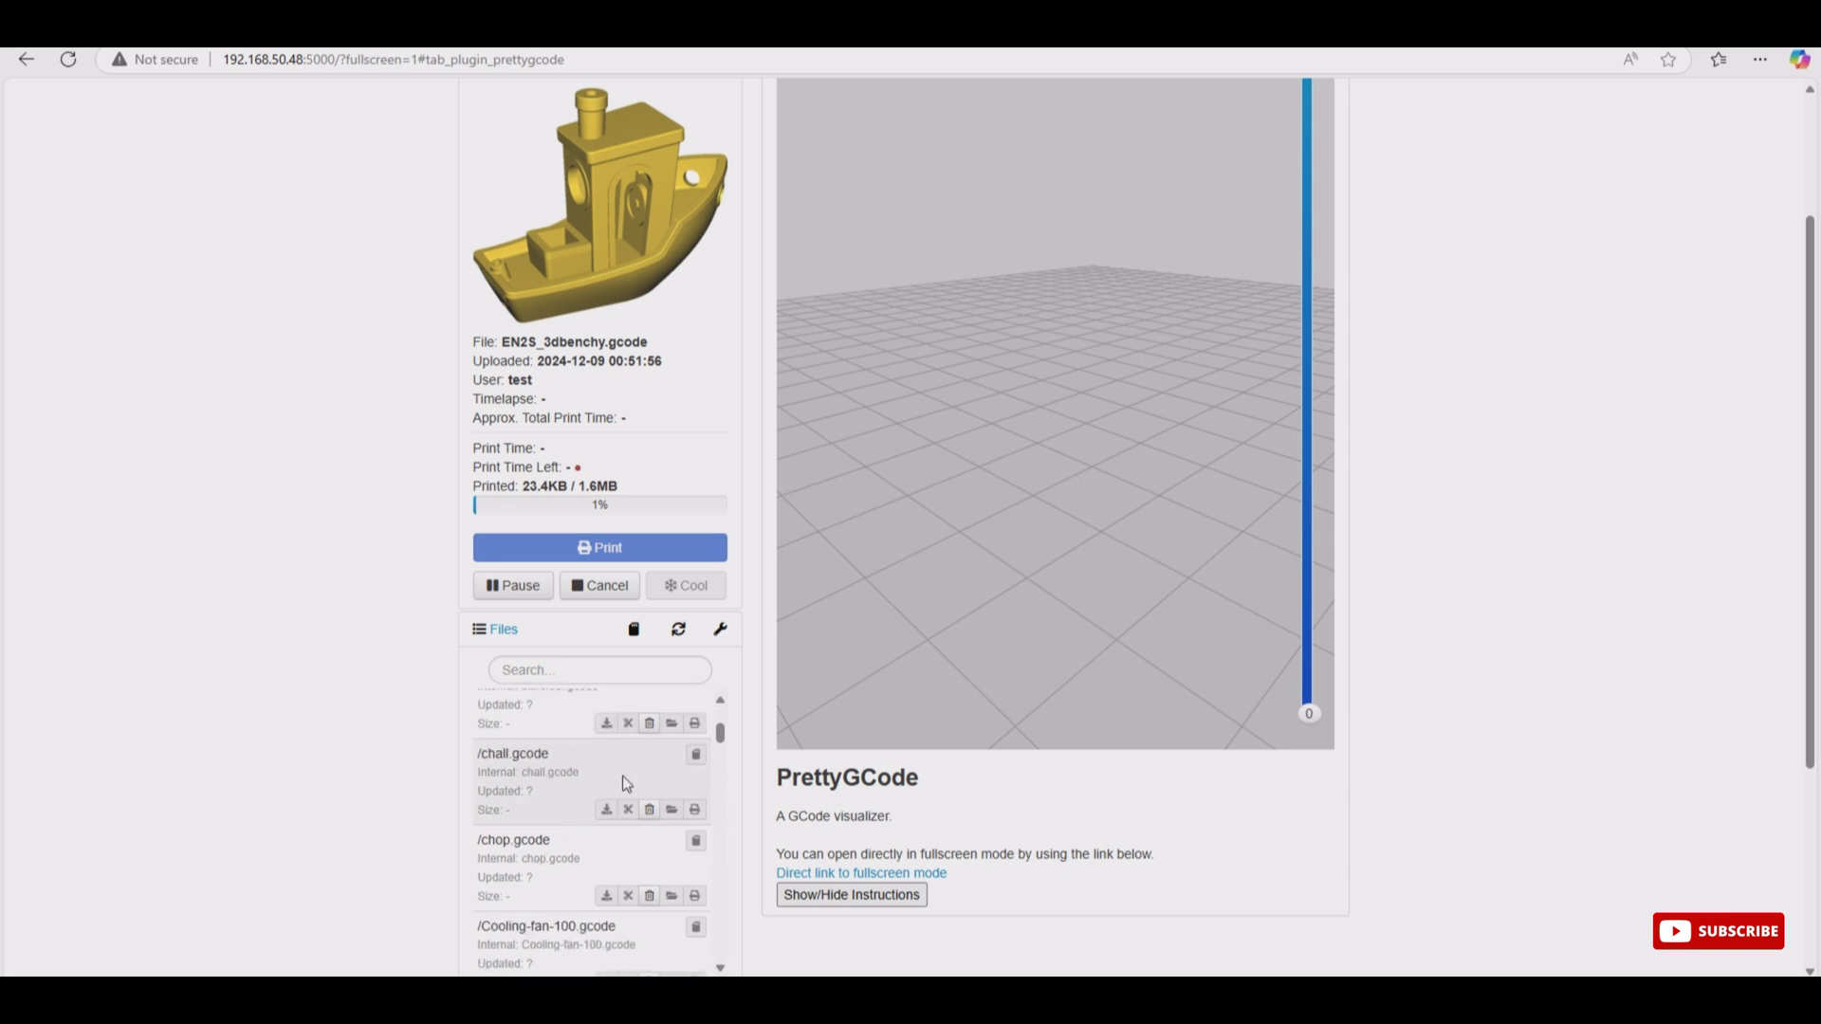
scroll(626, 768, up, 5)
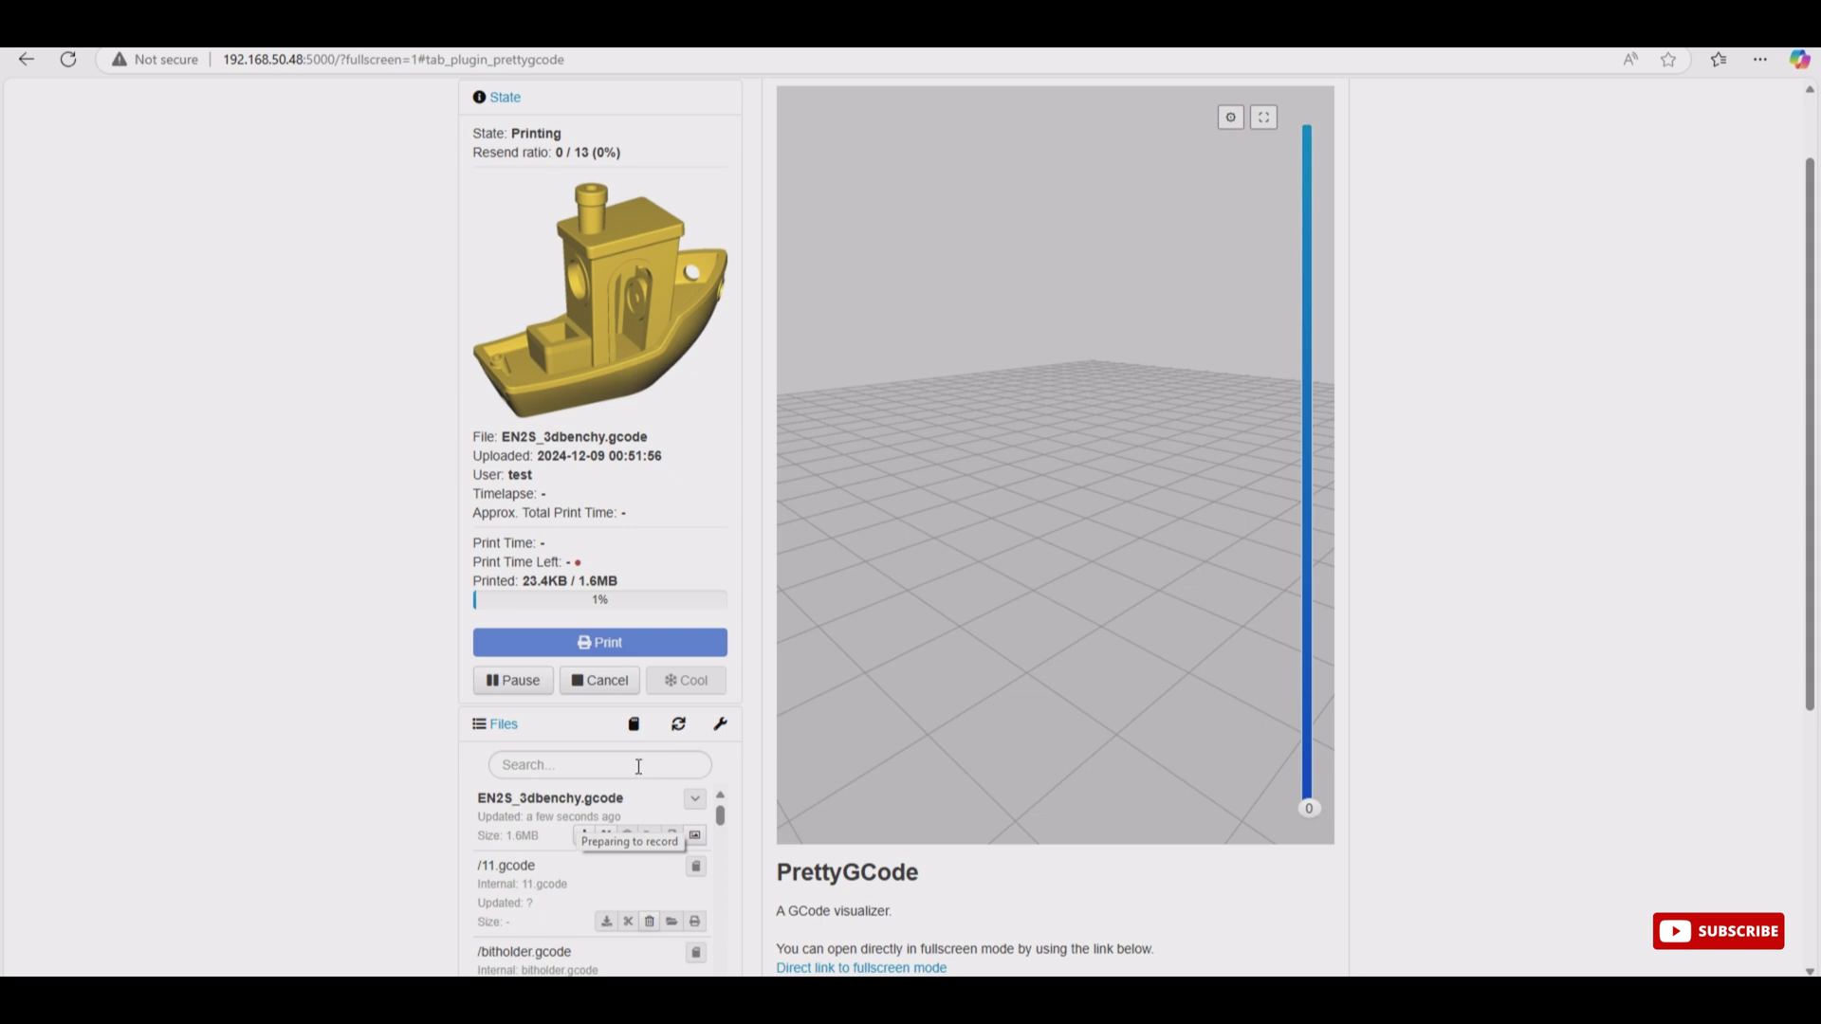
scroll(618, 754, up, 1)
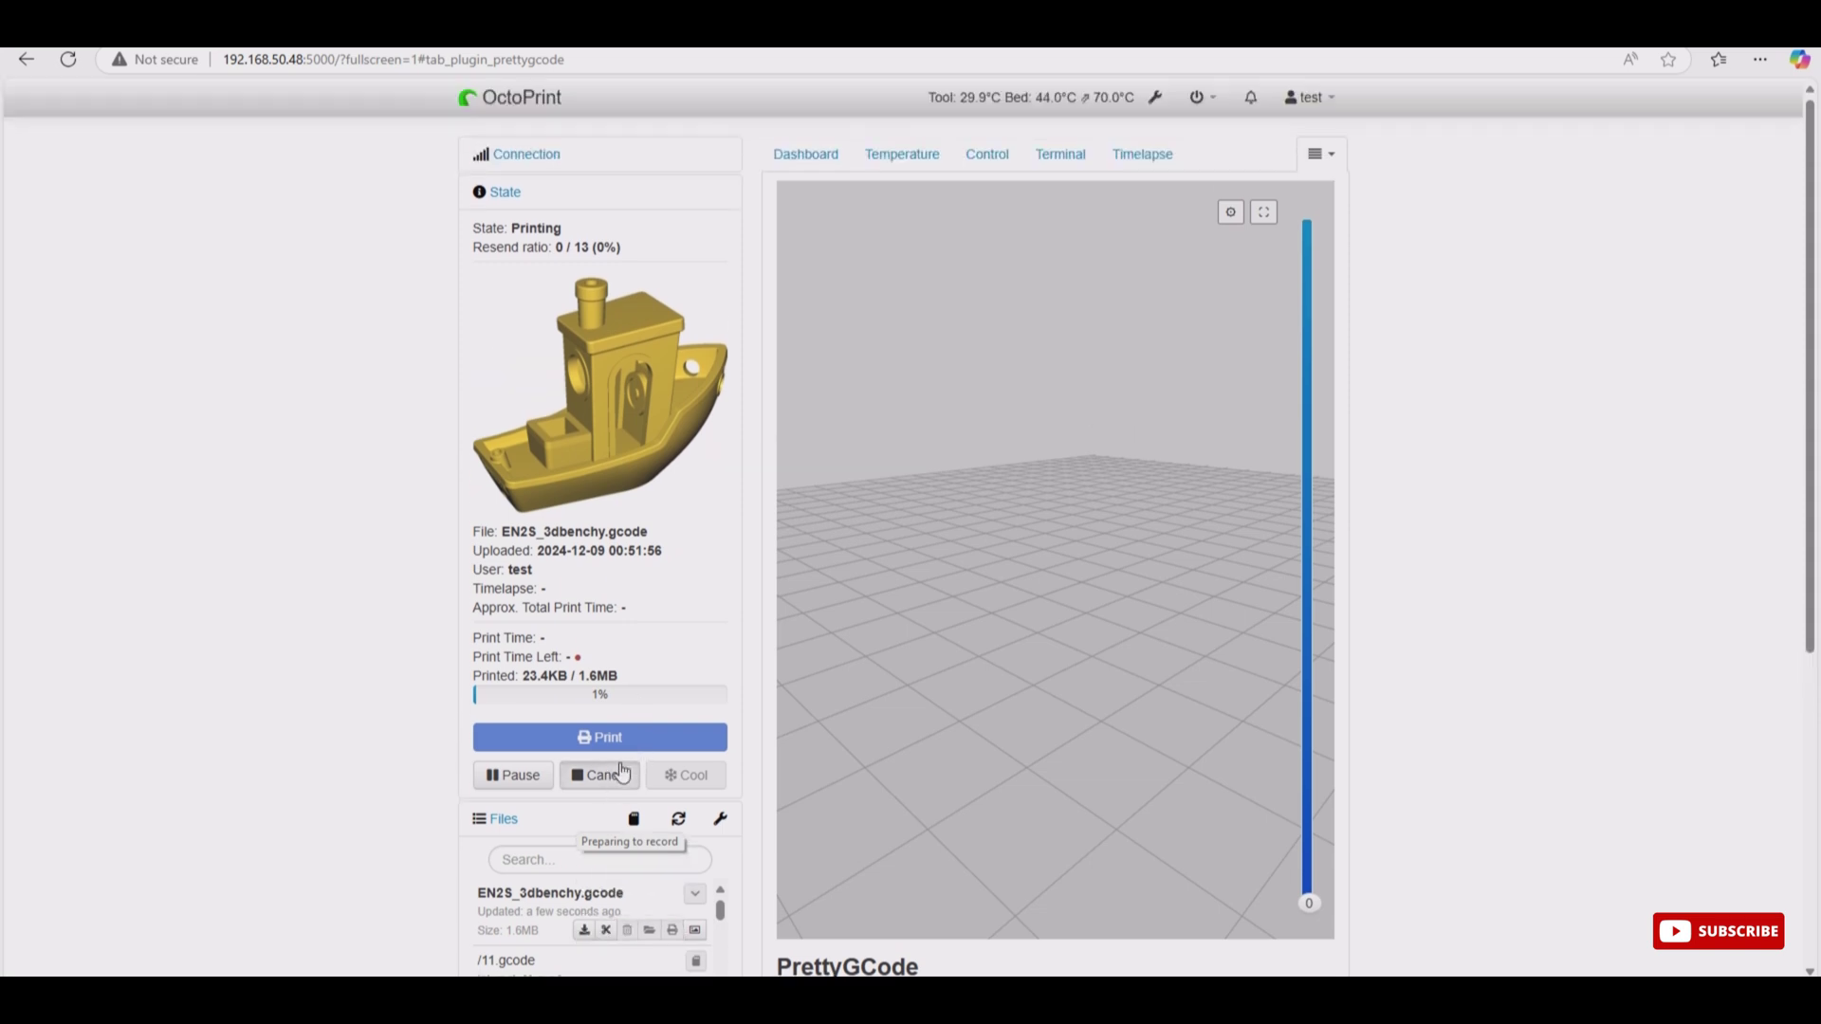
Step: Cancel the running EN2S_3dbenchy.gcode print
click(599, 776)
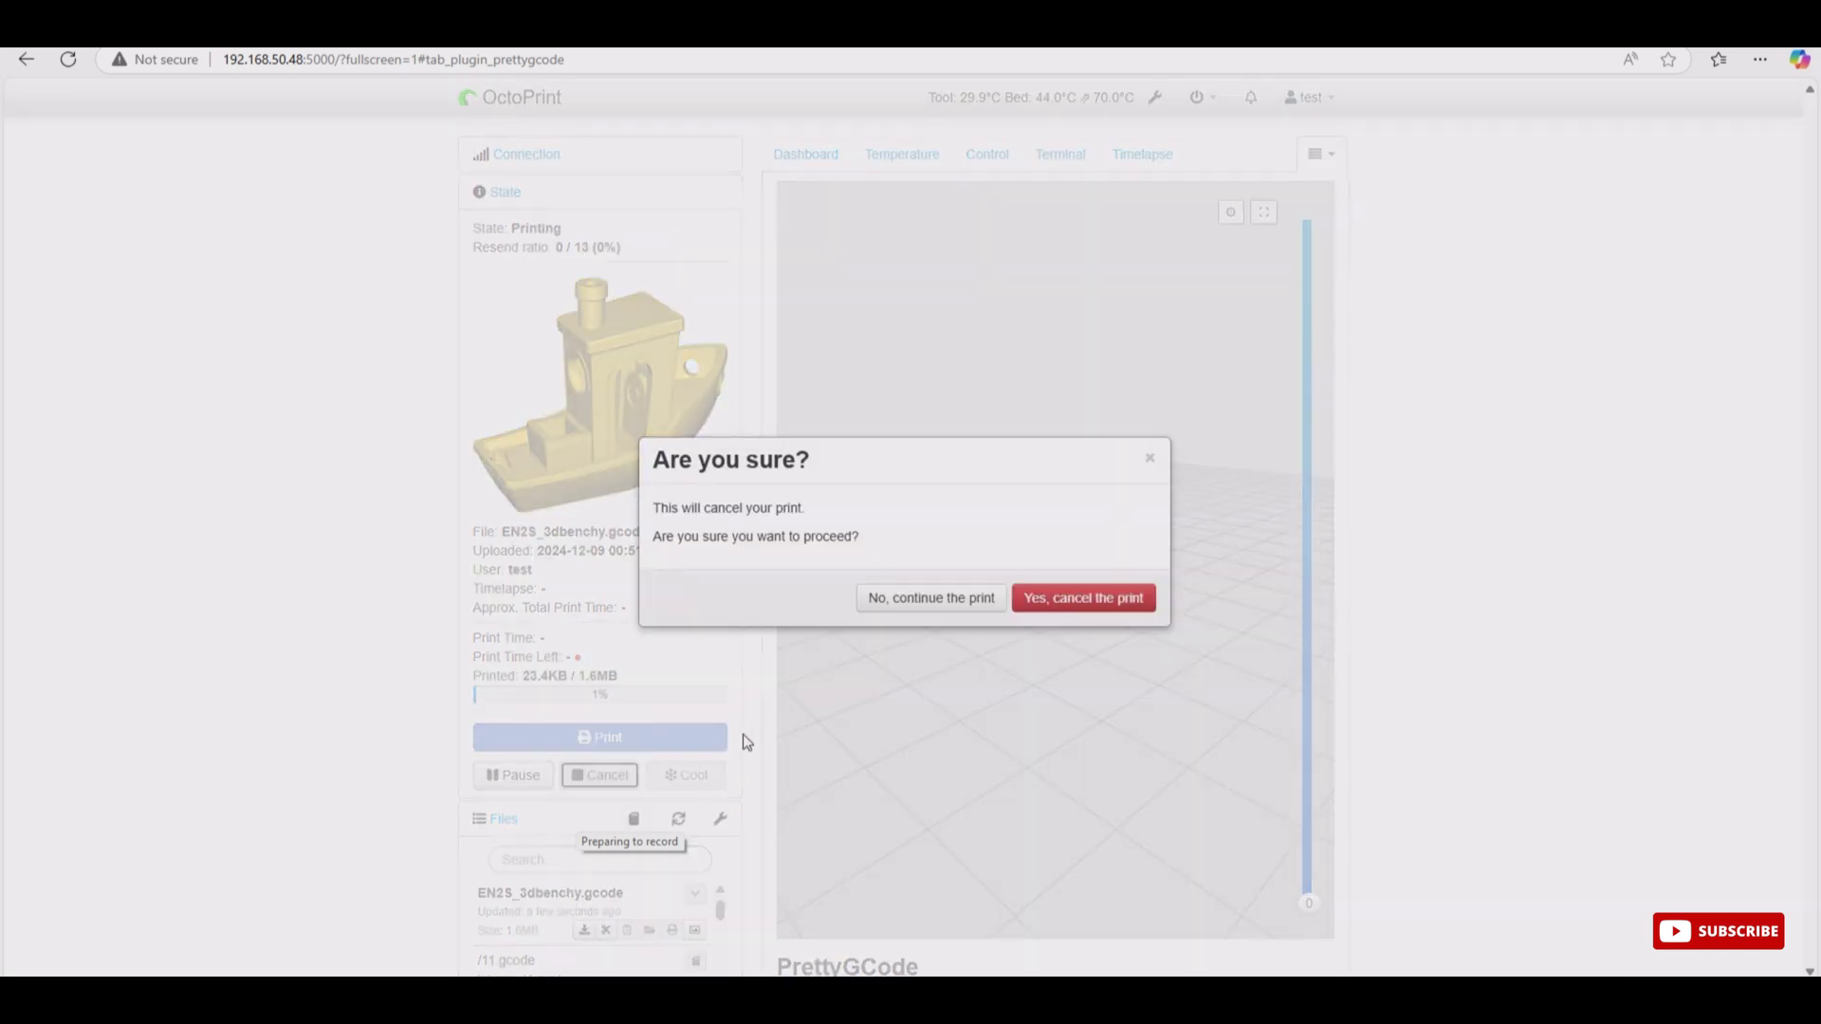
click(1069, 599)
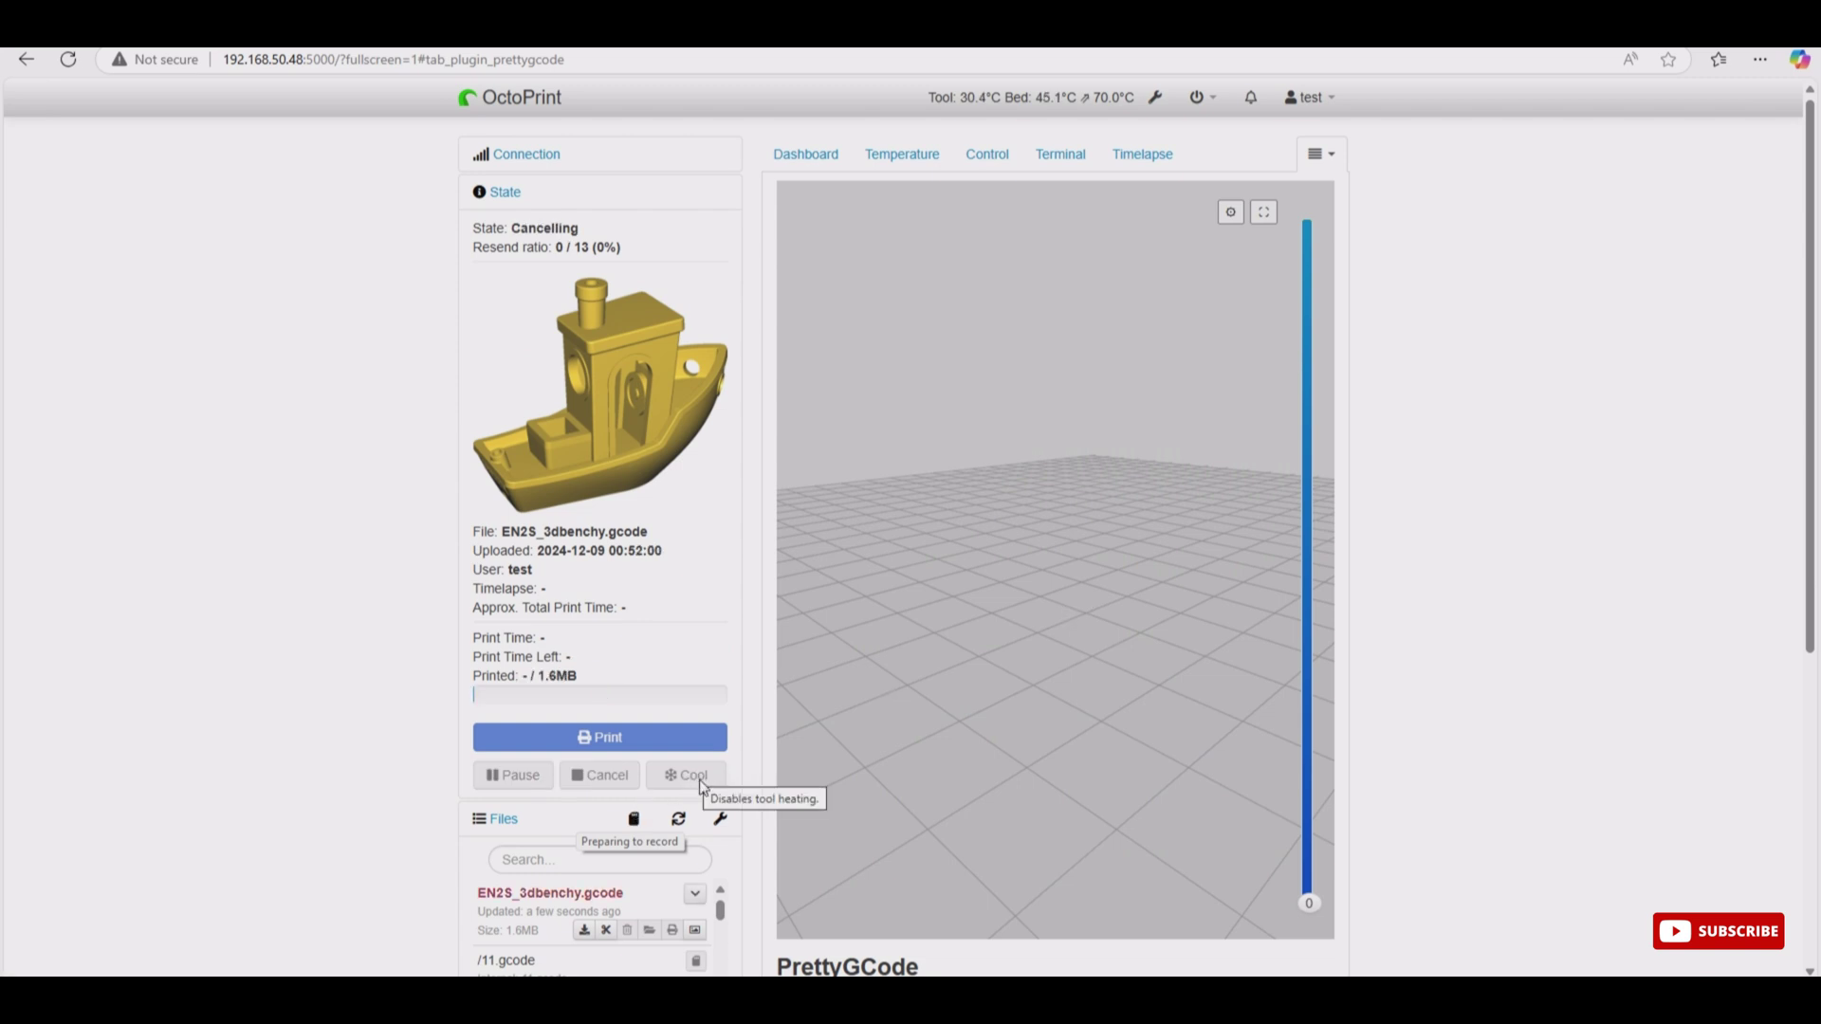
click(701, 783)
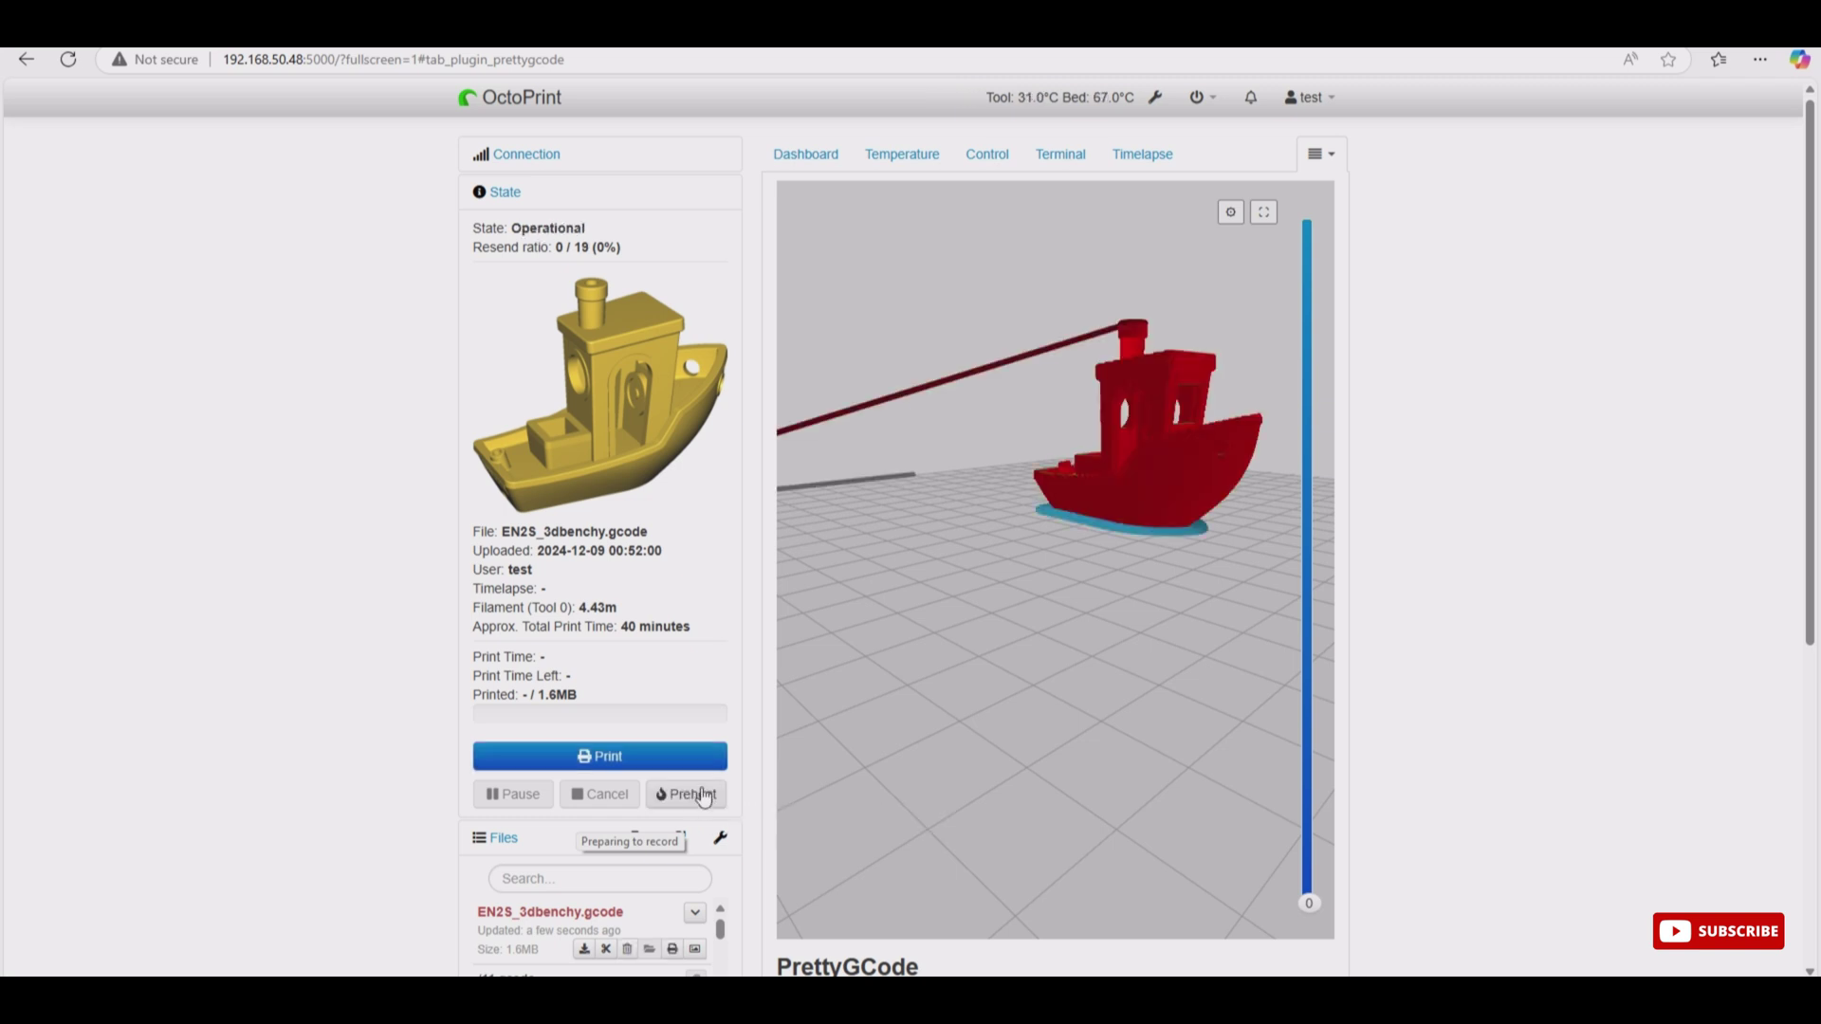
Step: Preheat the printer for EN2S_3dbenchy.gcode and examine the boat's toolpaths in the PrettyGCode 3D view
click(704, 794)
scroll(1083, 520, up, 8)
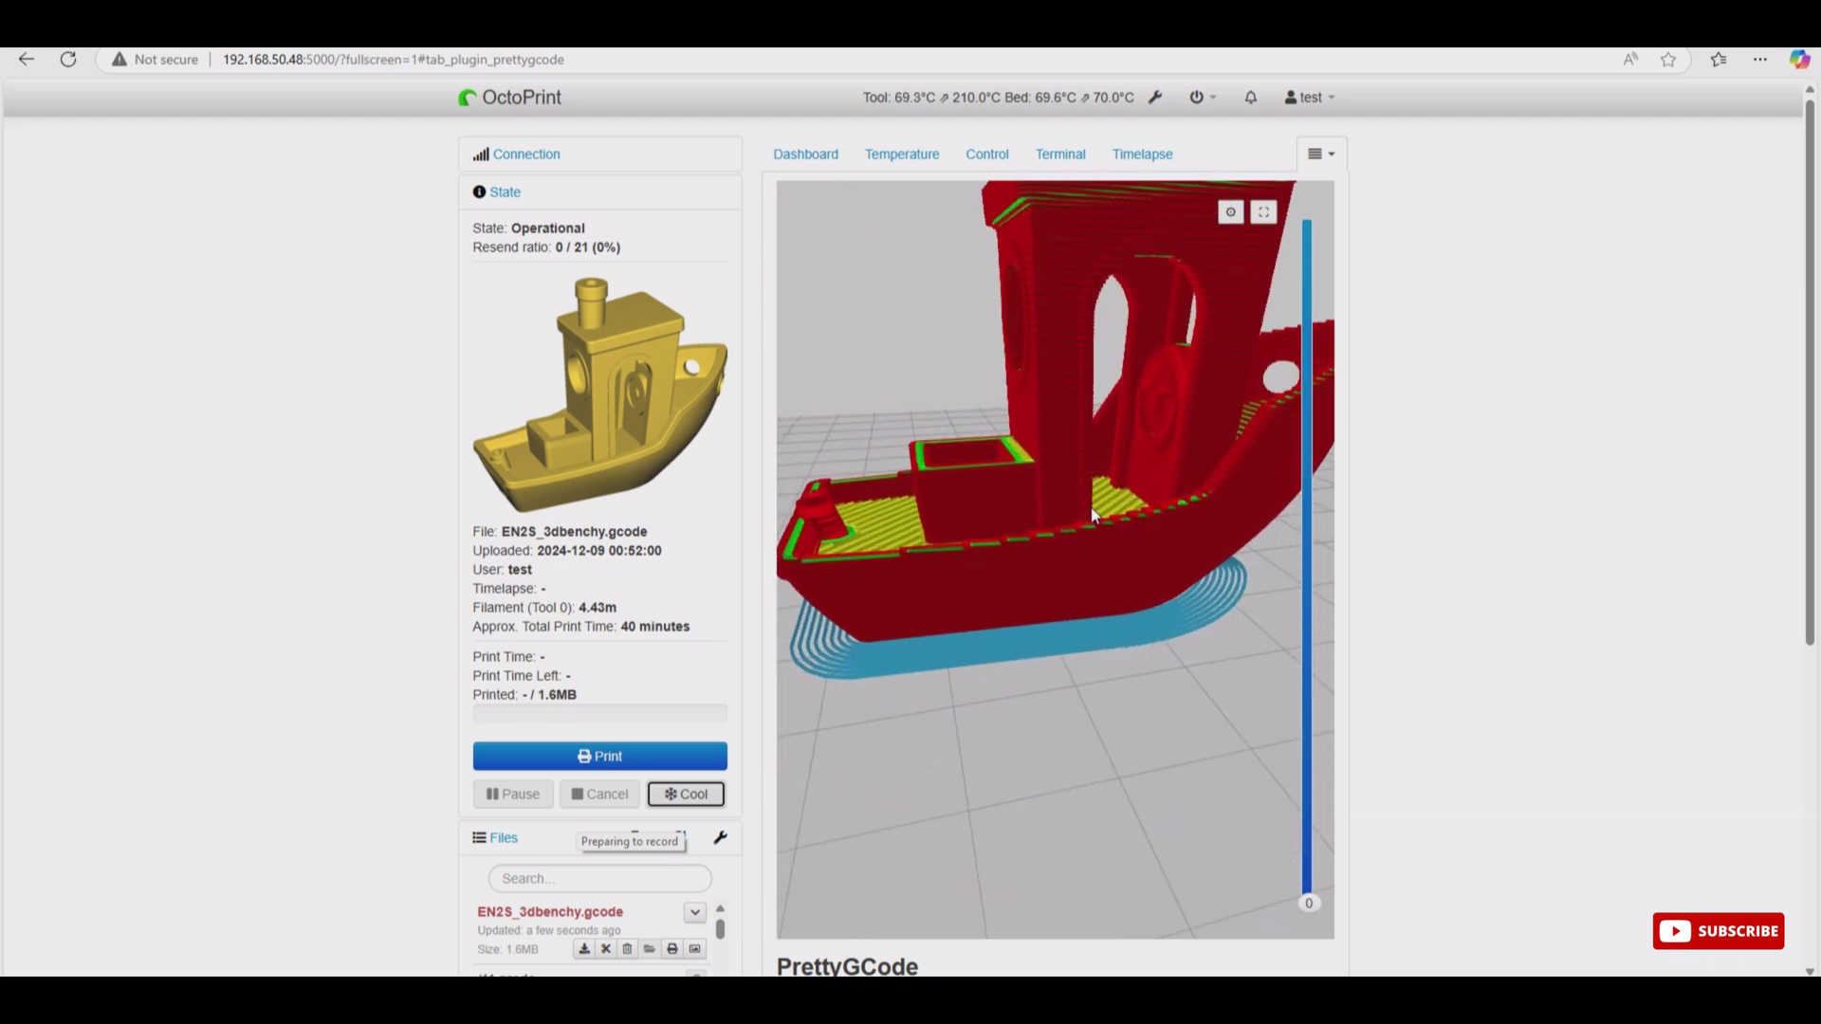
scroll(1091, 516, down, 5)
scroll(1087, 519, down, 6)
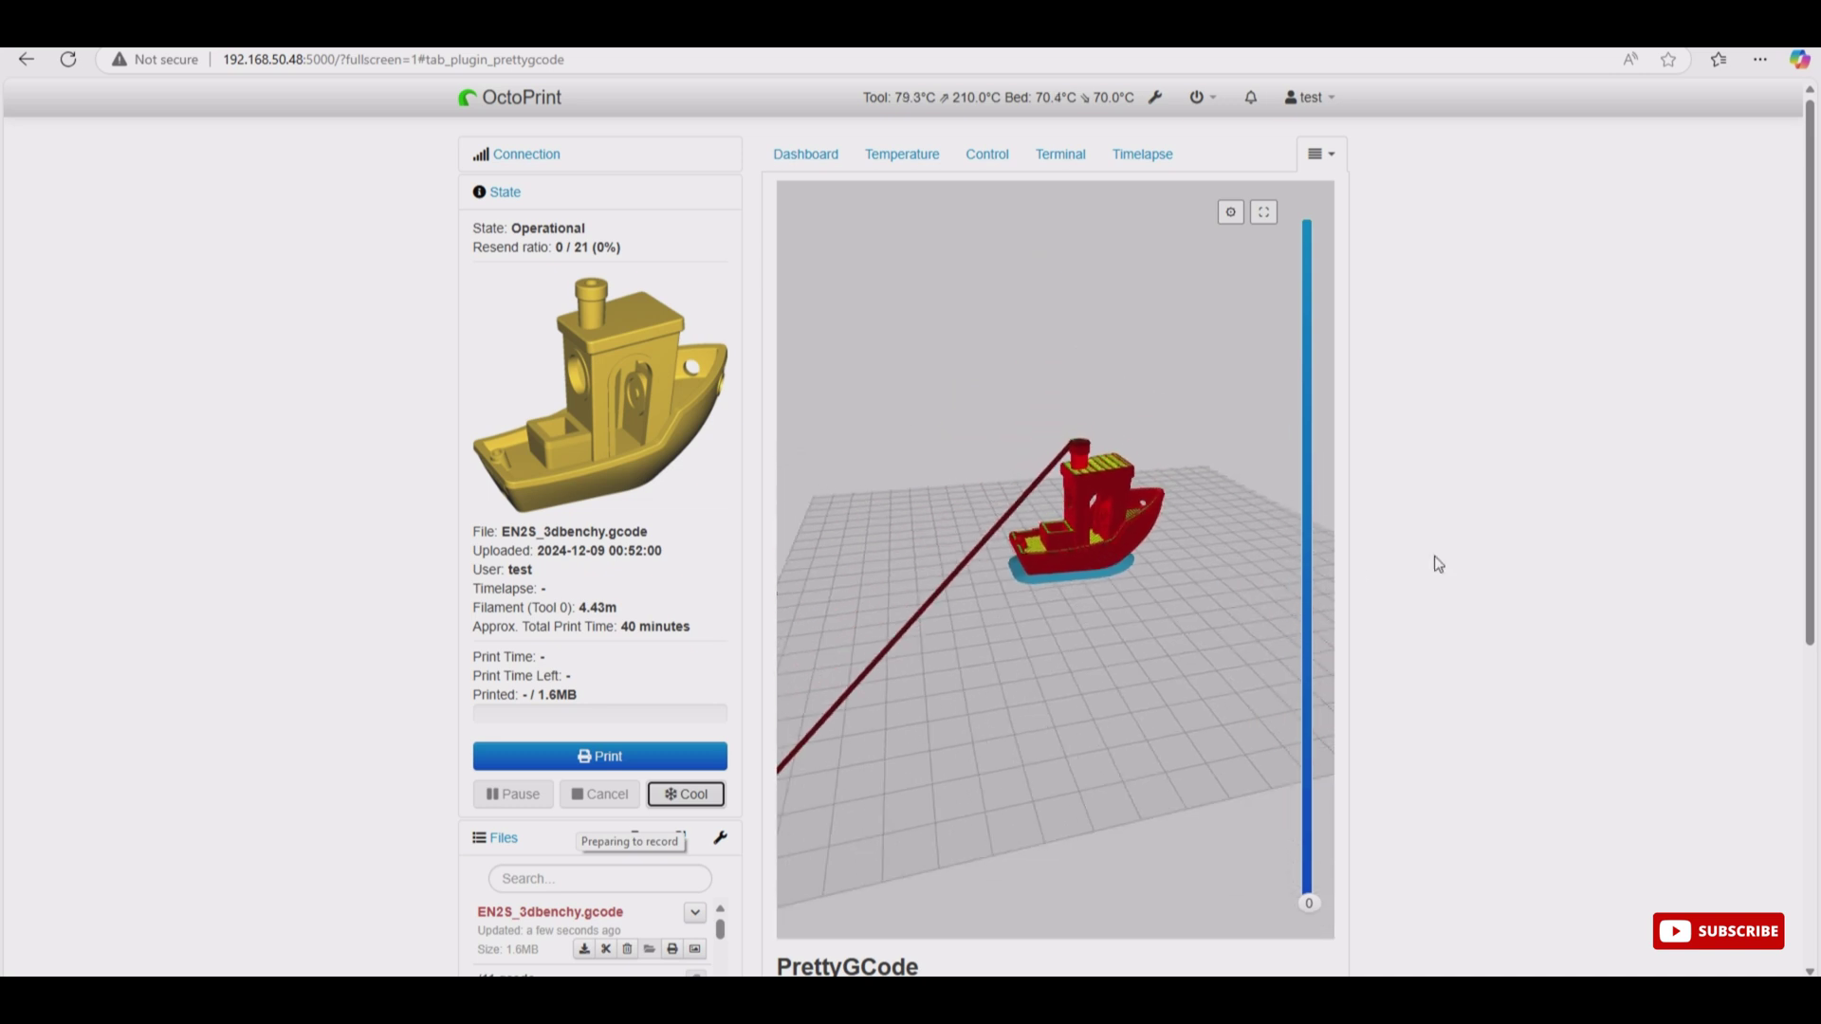
scroll(1536, 561, down, 4)
scroll(1538, 560, up, 4)
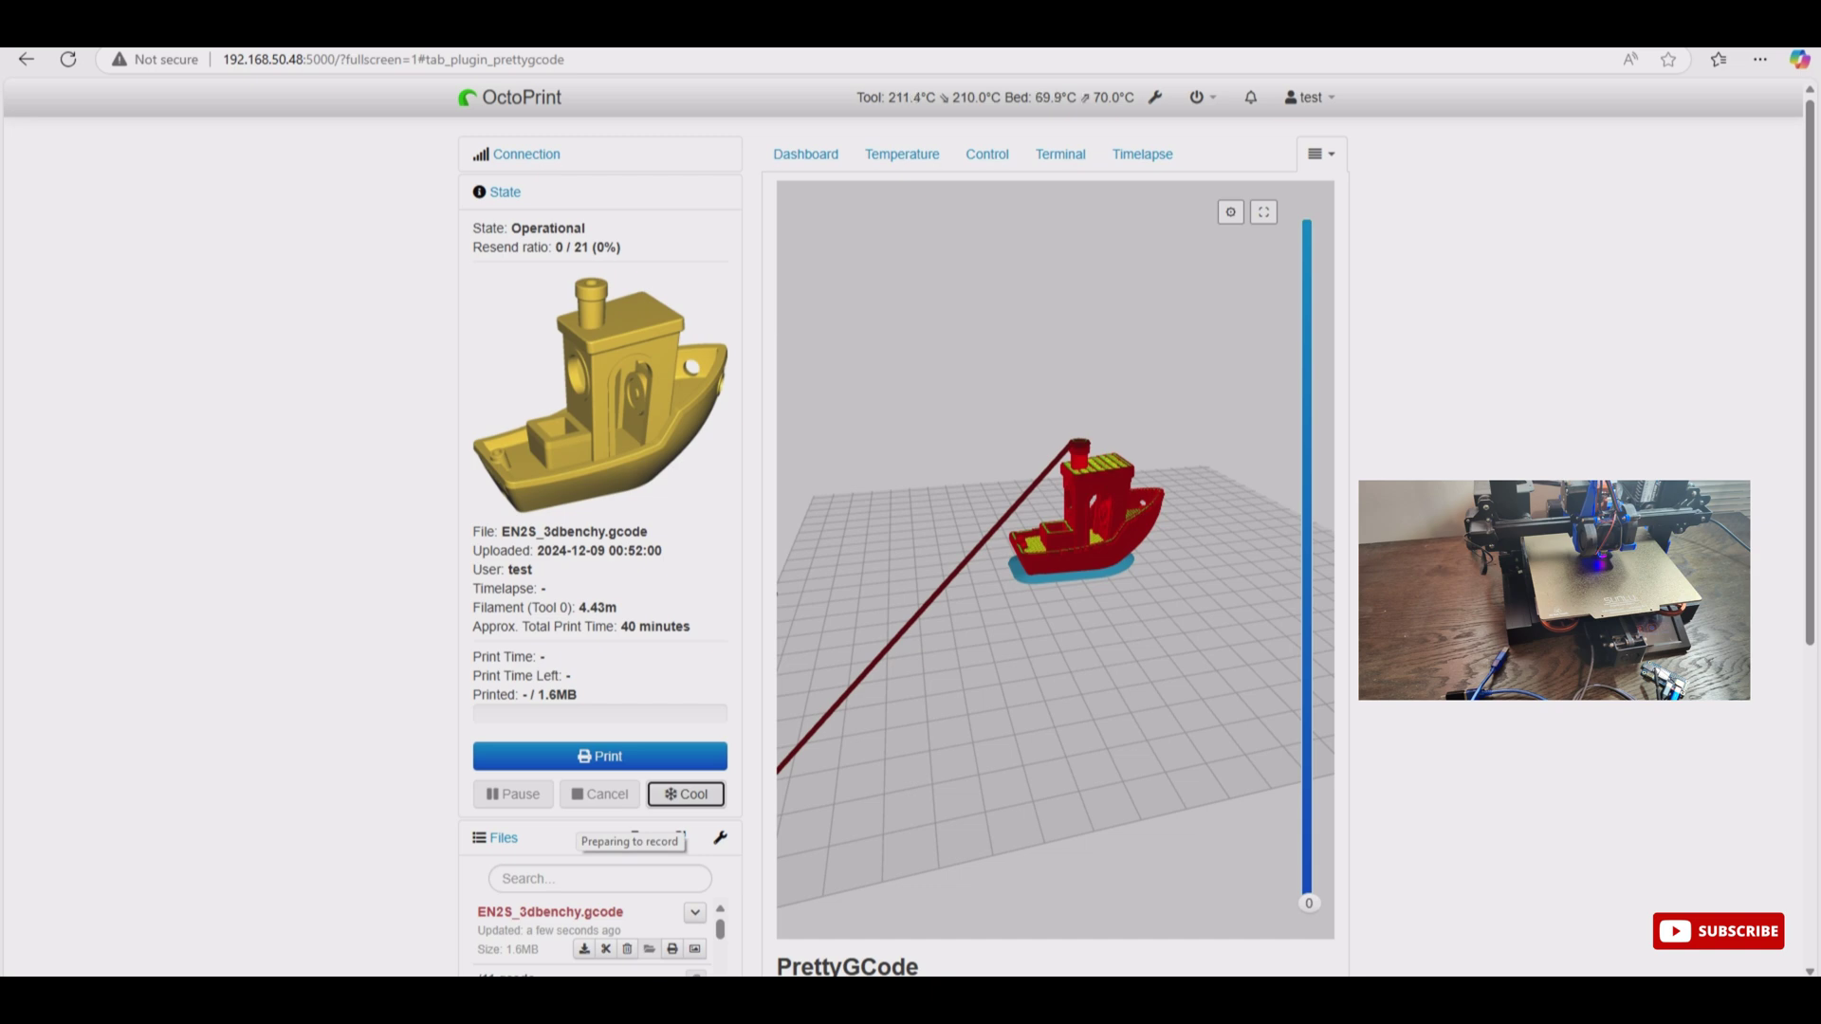
Step: Start printing EN2S_3dbenchy.gcode and follow its first layers up close in the PrettyGCode visualizer
click(600, 755)
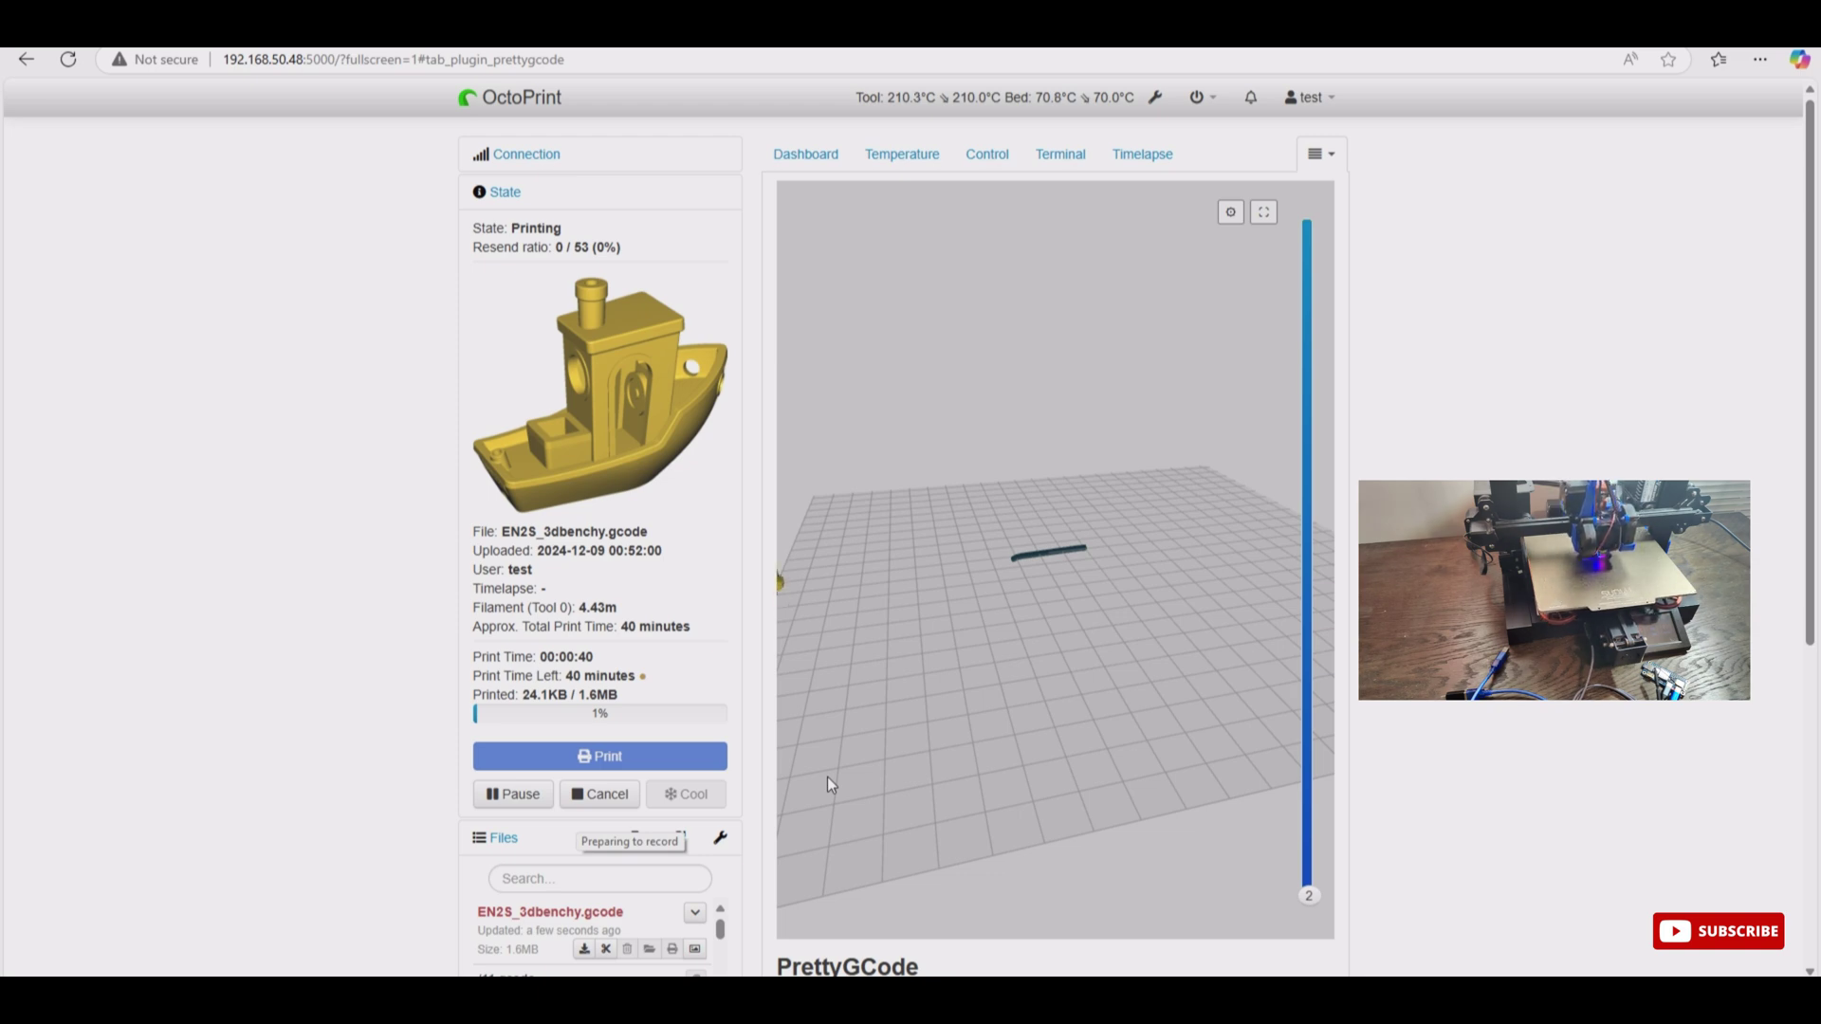
drag(827, 783, 1229, 713)
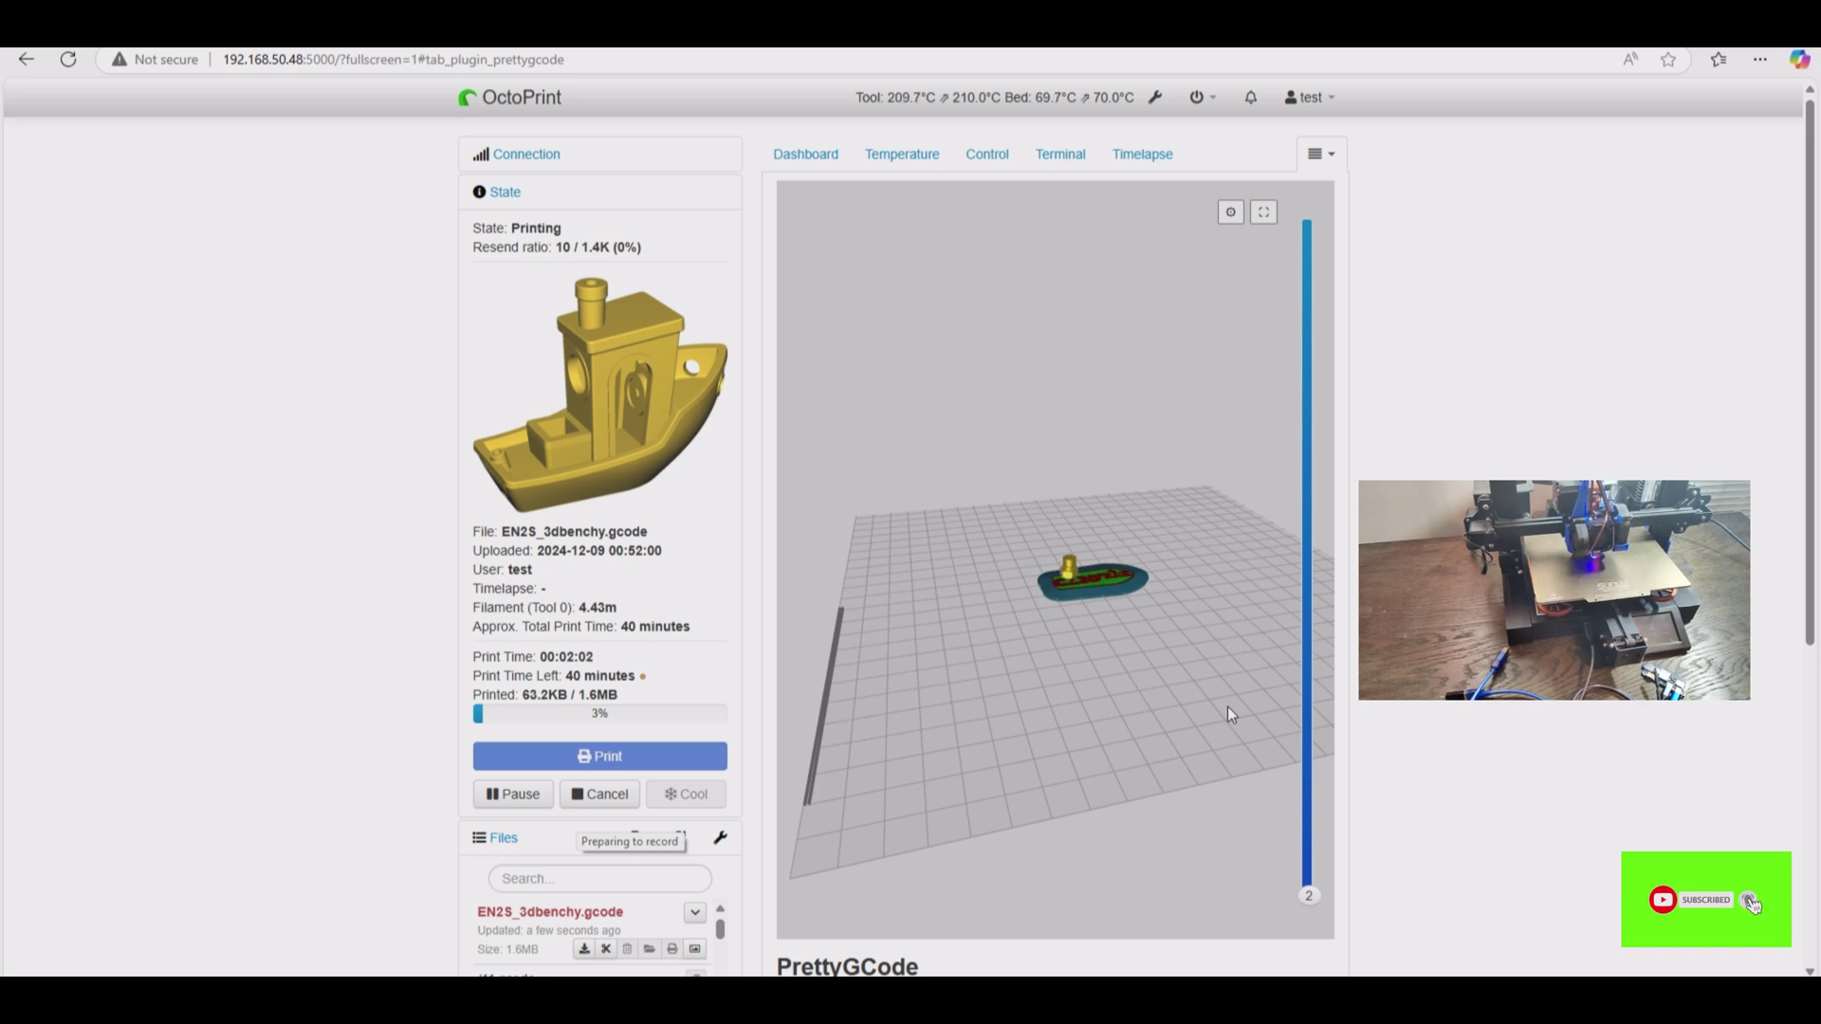
scroll(1065, 646, up, 5)
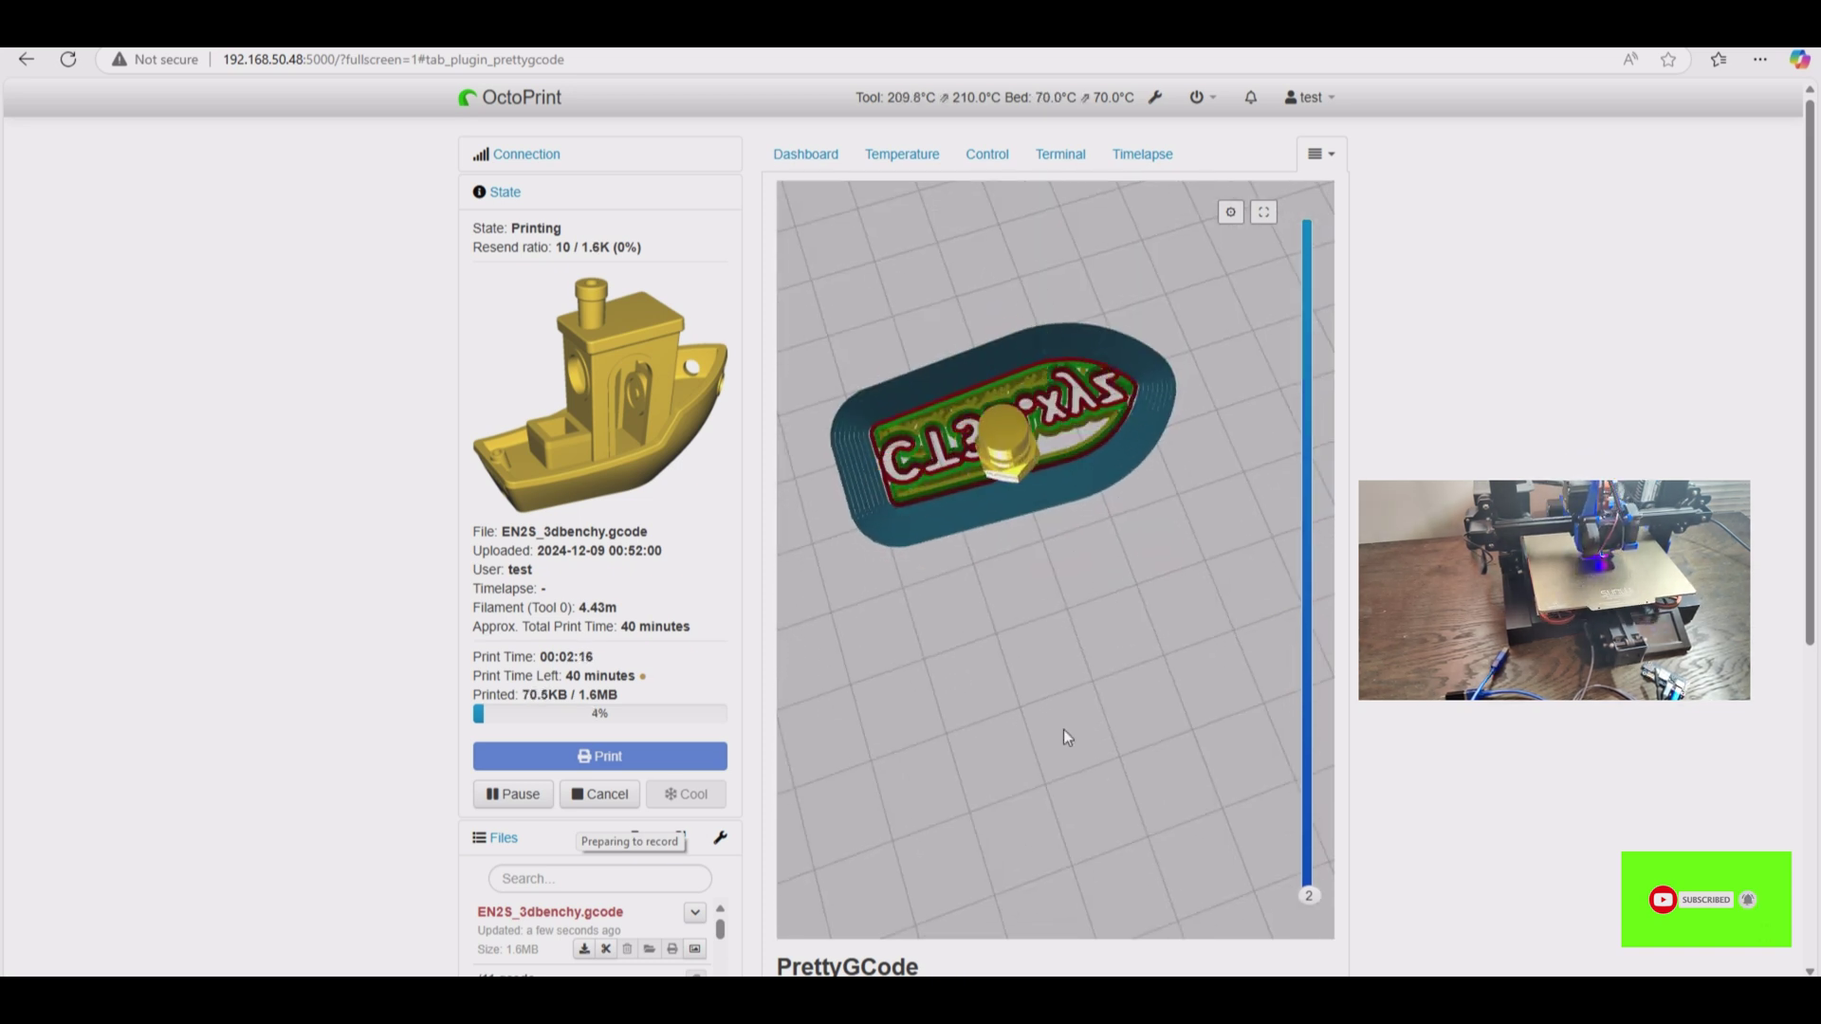